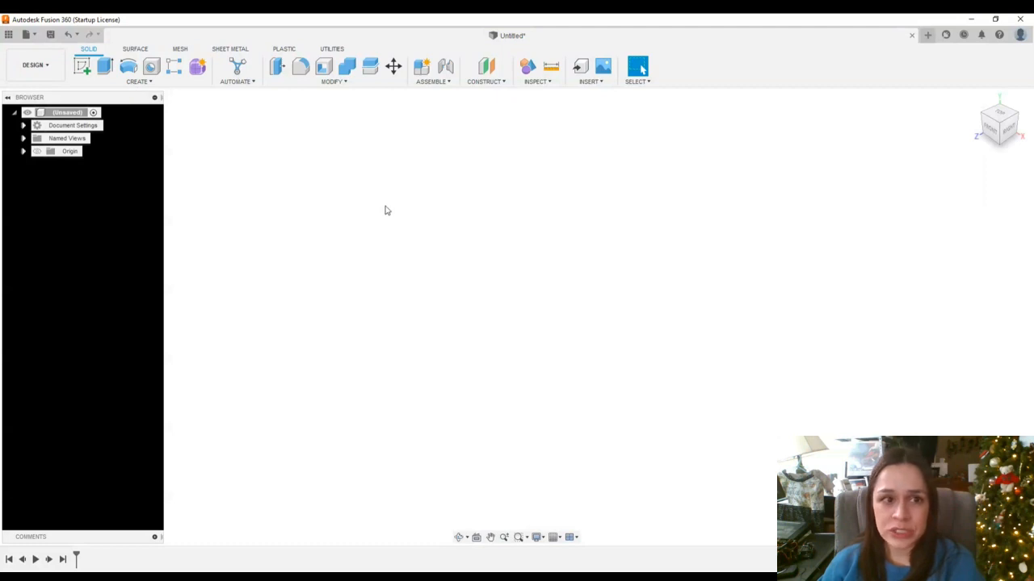
Create a new sketch on the horizontal ground plane
{"action": "left_click", "coordinate": [136, 83]}
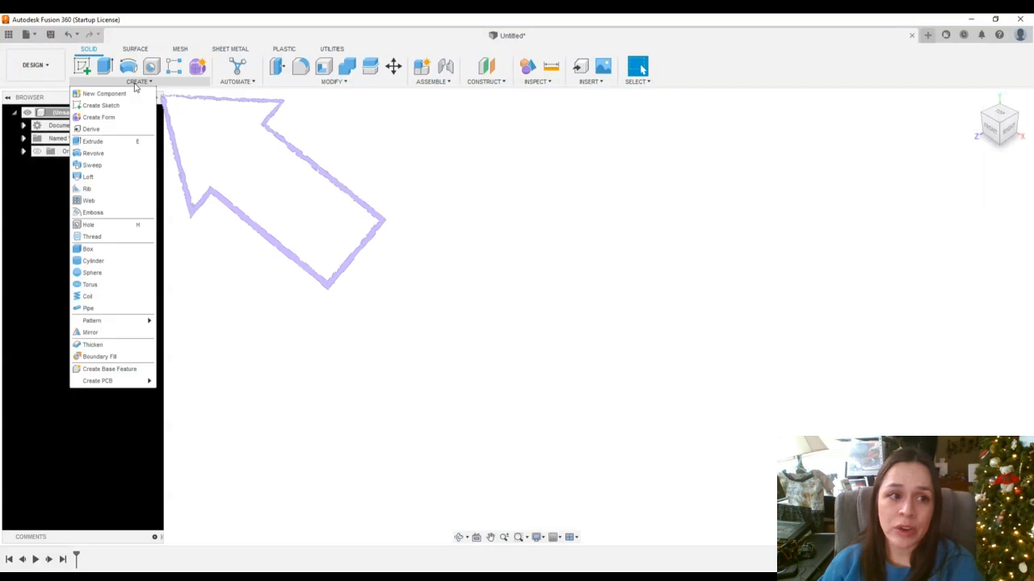
{"action": "left_click", "coordinate": [287, 126]}
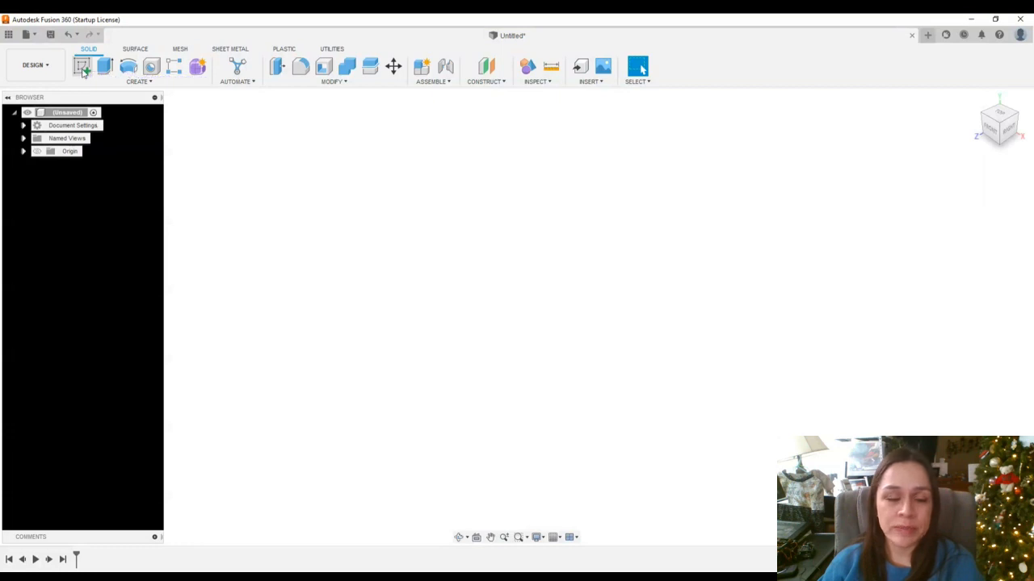
{"action": "left_click", "coordinate": [82, 68]}
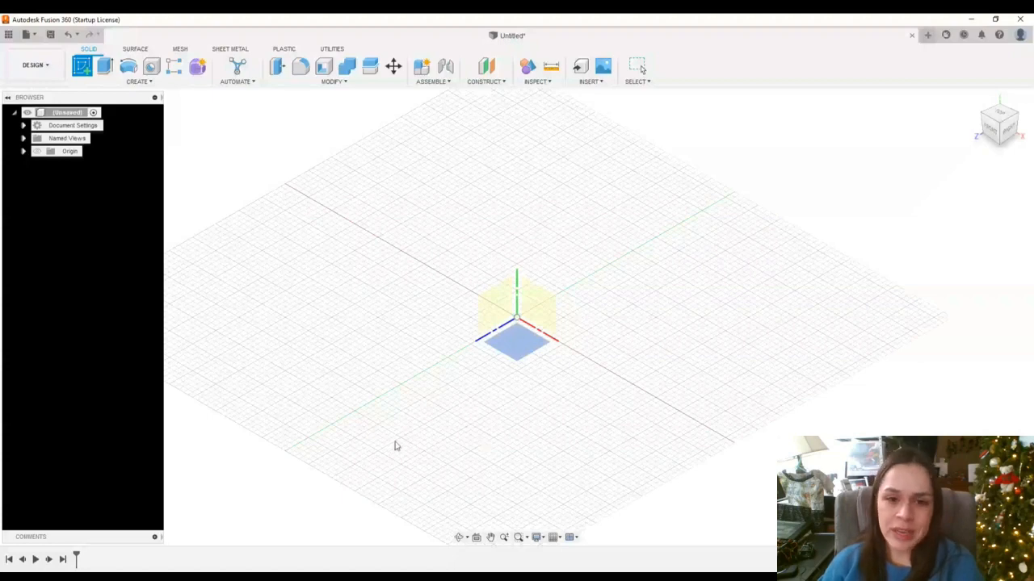
{"action": "left_click", "coordinate": [520, 349]}
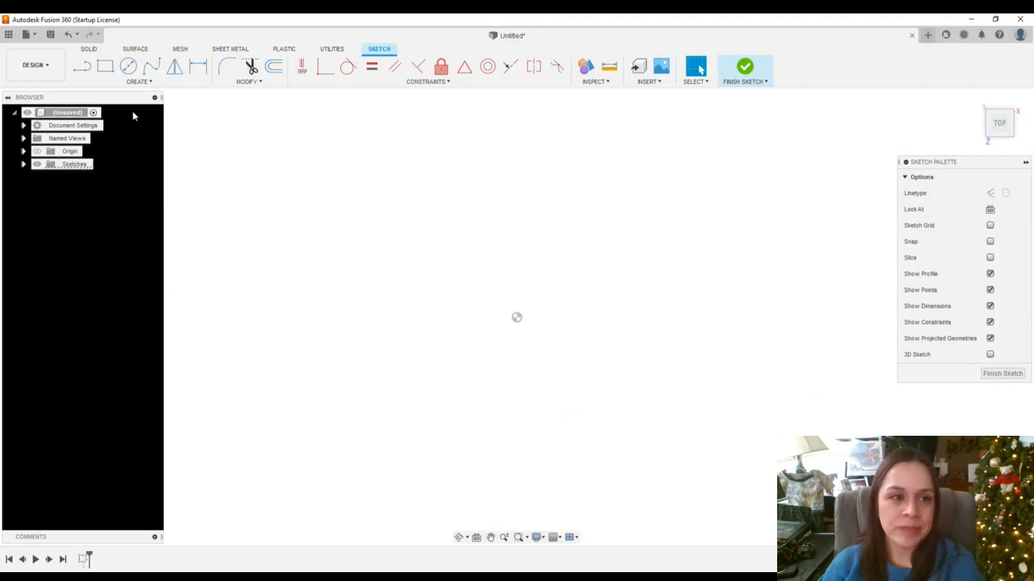
Draw a circle left of the origin with the Circle tool
{"action": "left_click", "coordinate": [129, 68]}
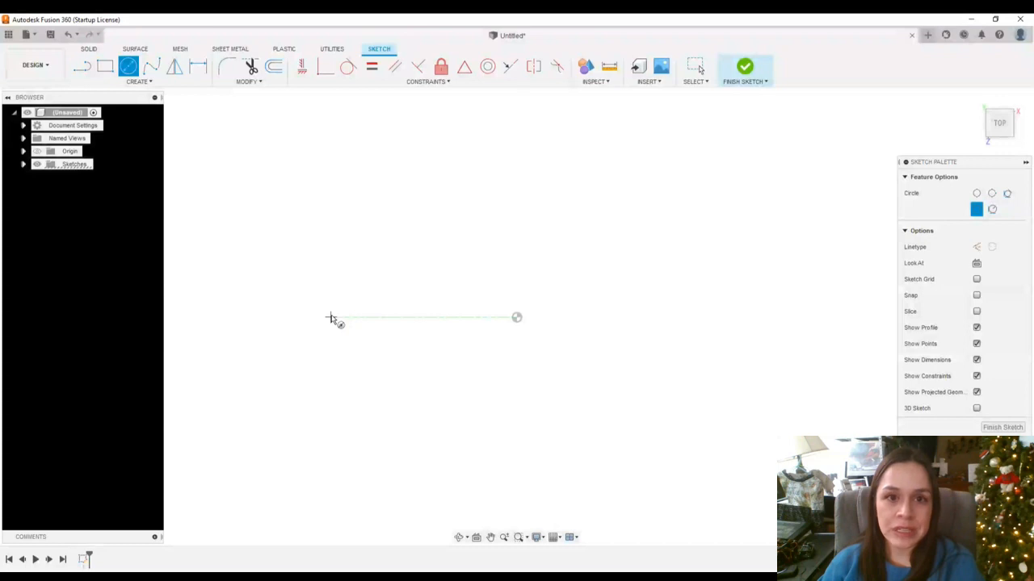
{"action": "left_click", "coordinate": [331, 318]}
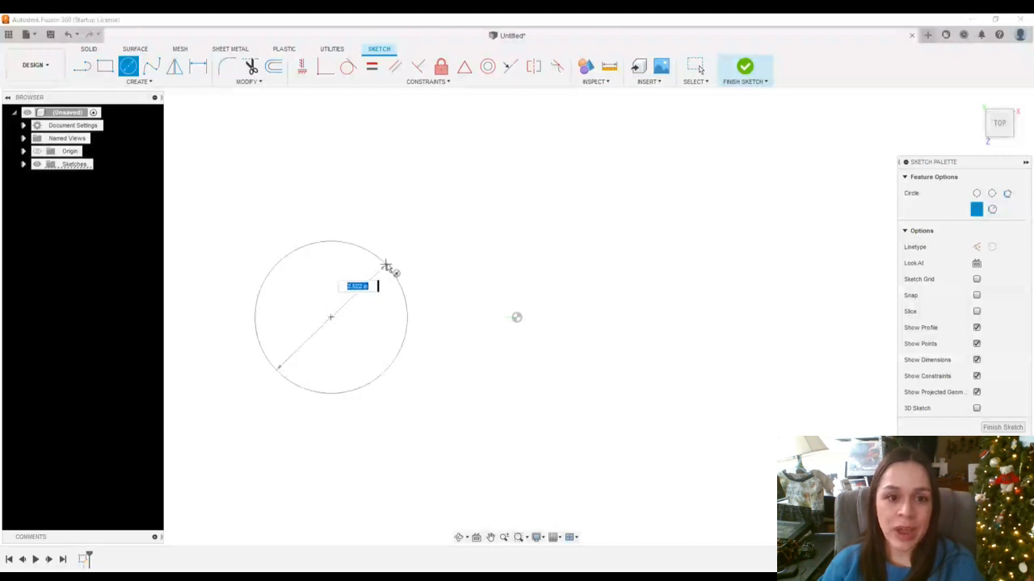
{"action": "left_click", "coordinate": [403, 246]}
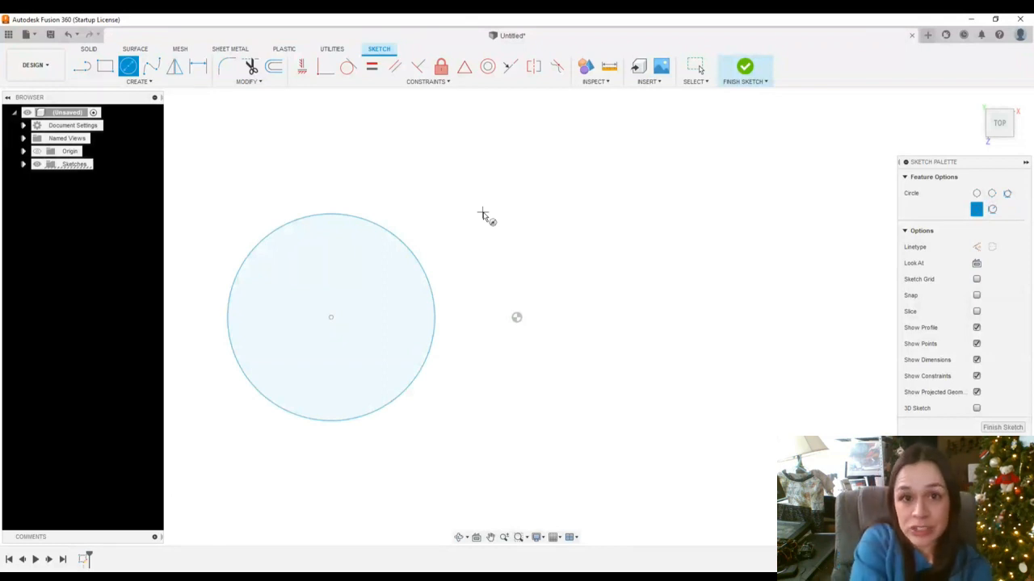
{"action": "key", "text": "Escape"}
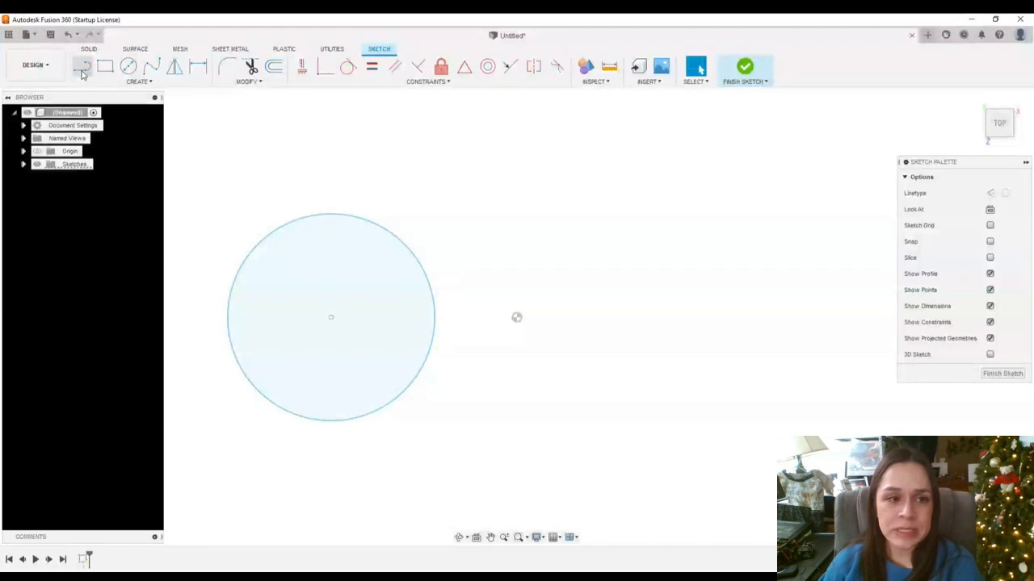
Draw a single diagonal line segment to the right of the circle
{"action": "left_click", "coordinate": [82, 71]}
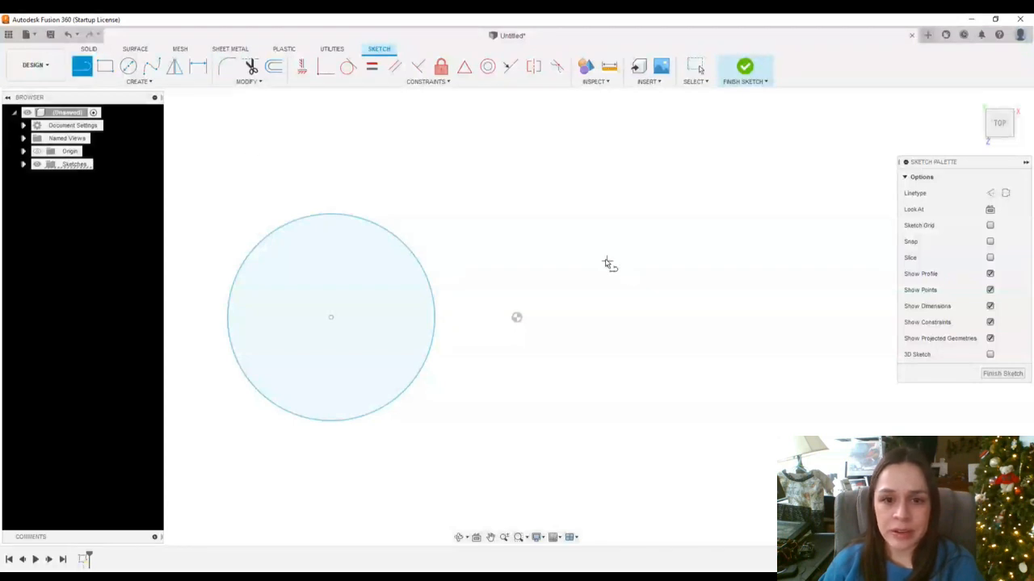
{"action": "left_click", "coordinate": [571, 216]}
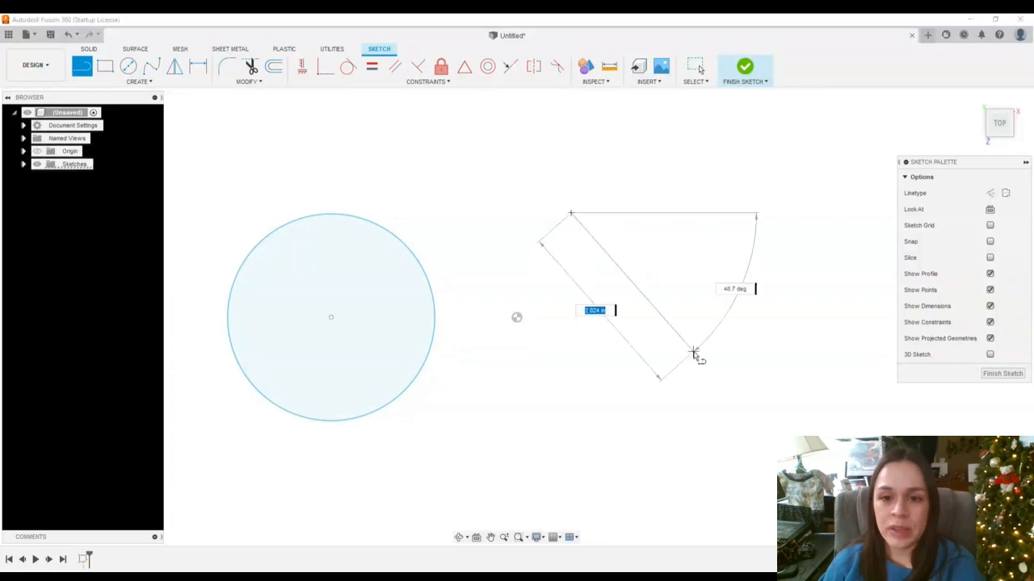
{"action": "left_click", "coordinate": [693, 353]}
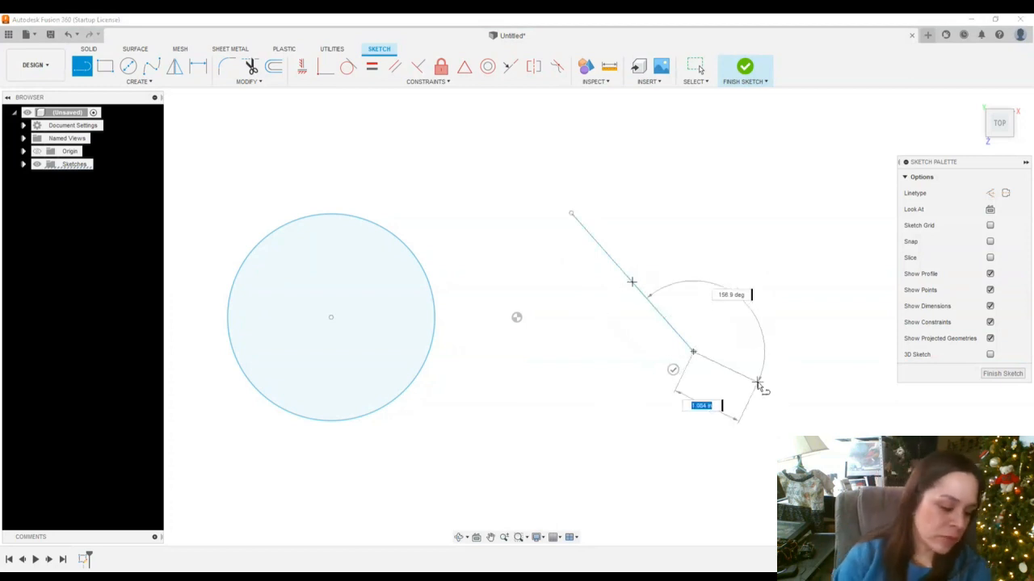
{"action": "key", "text": "Escape"}
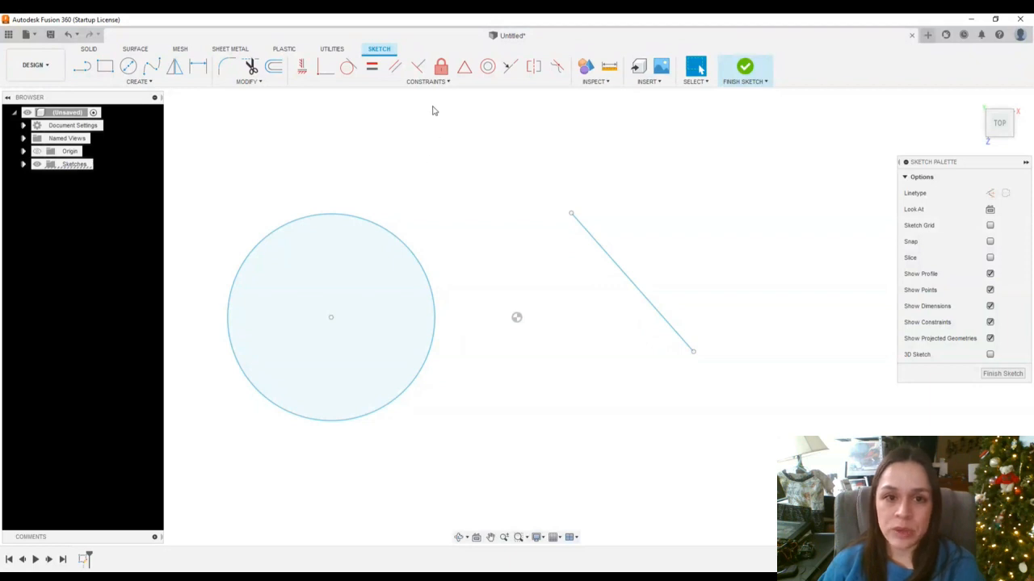
Apply a tangent constraint between the circle and the line
{"action": "left_click", "coordinate": [424, 83]}
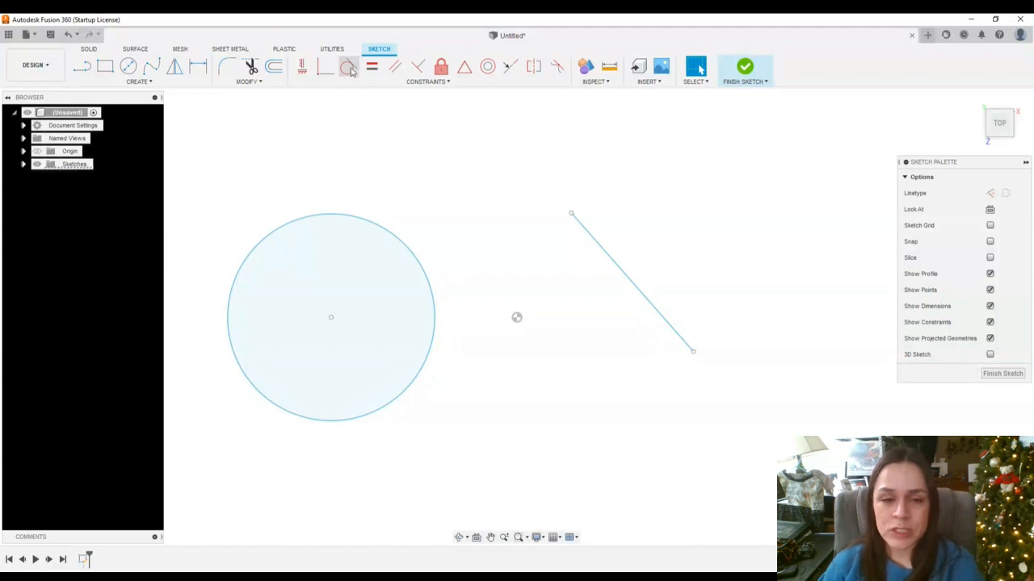
{"action": "left_click", "coordinate": [349, 69]}
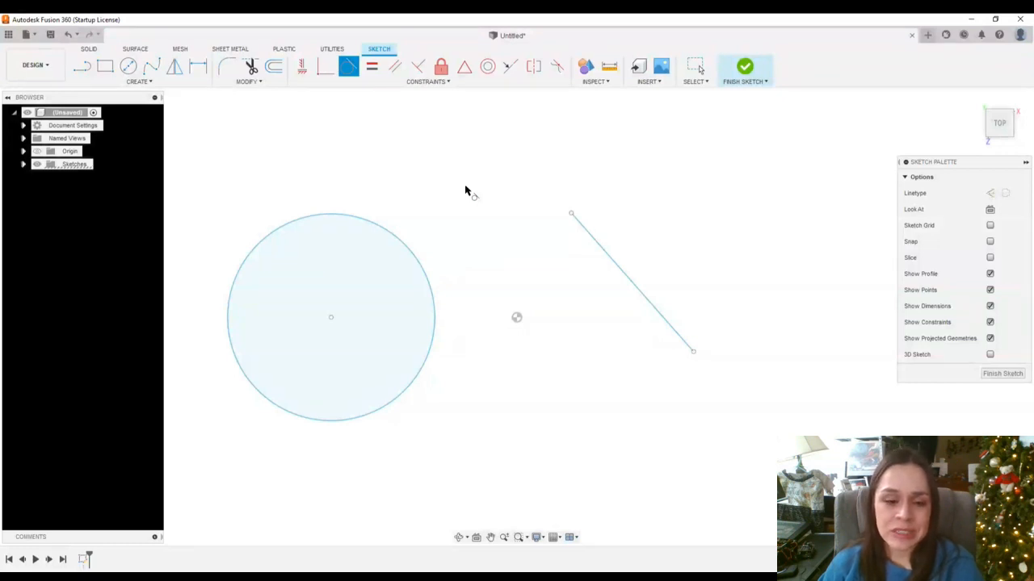
{"action": "left_click", "coordinate": [373, 226]}
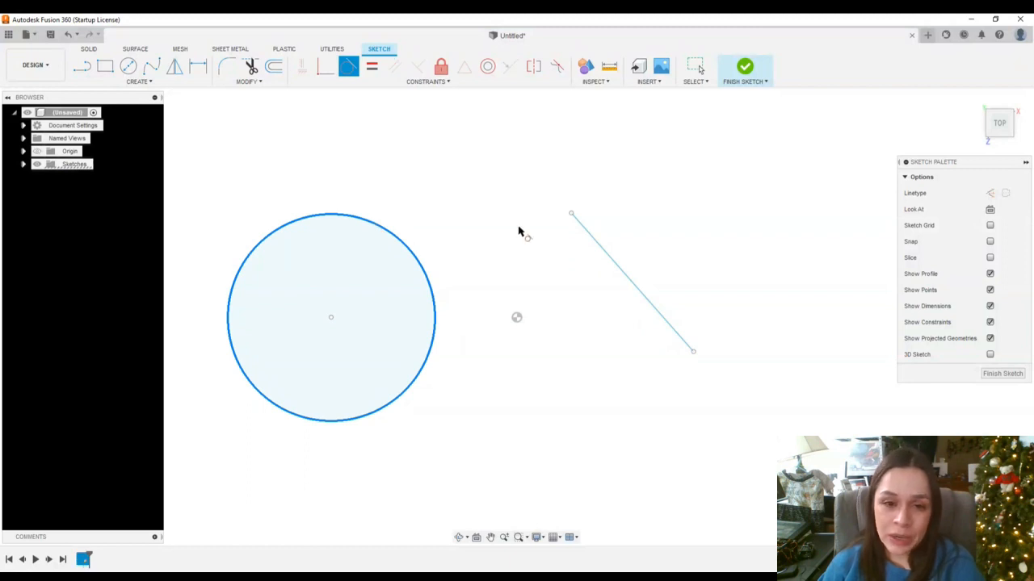
{"action": "left_click", "coordinate": [629, 282]}
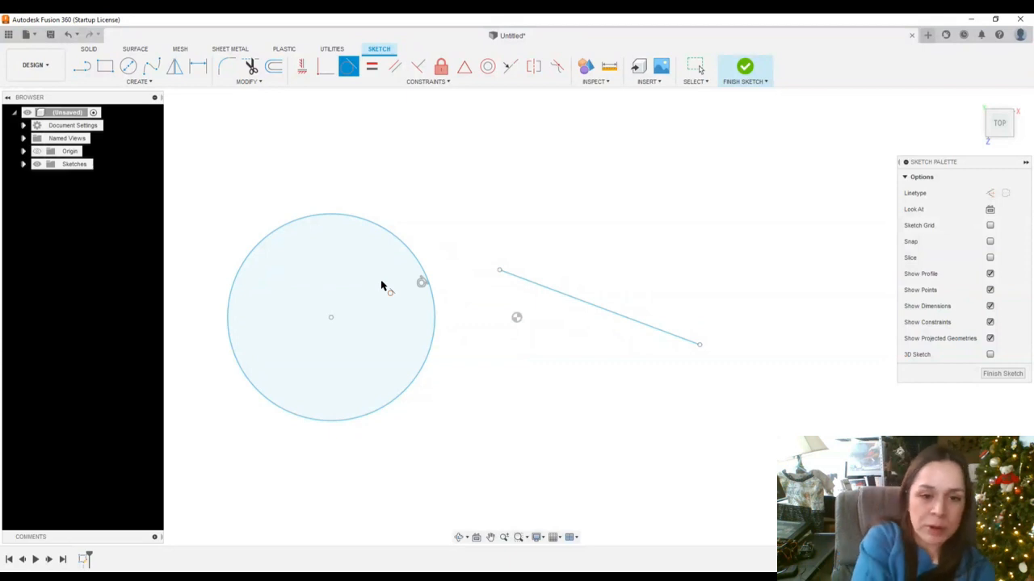
{"action": "key", "text": "Escape"}
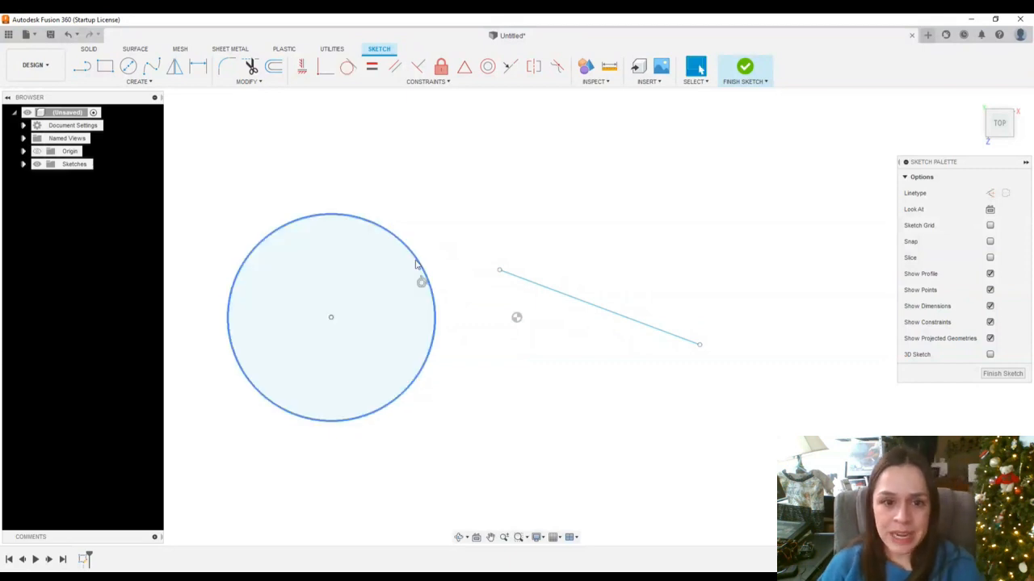
Drag the line and circle around to test that the tangent relationship holds
{"action": "mouse_move", "coordinate": [522, 281]}
{"action": "left_mouse_down"}
{"action": "mouse_move", "coordinate": [358, 211]}
{"action": "mouse_move", "coordinate": [353, 219]}
{"action": "mouse_move", "coordinate": [454, 234]}
{"action": "mouse_move", "coordinate": [298, 170]}
{"action": "mouse_move", "coordinate": [364, 198]}
{"action": "mouse_move", "coordinate": [307, 183]}
{"action": "mouse_move", "coordinate": [441, 270]}
{"action": "mouse_move", "coordinate": [512, 294]}
{"action": "mouse_move", "coordinate": [341, 176]}
{"action": "left_mouse_up"}
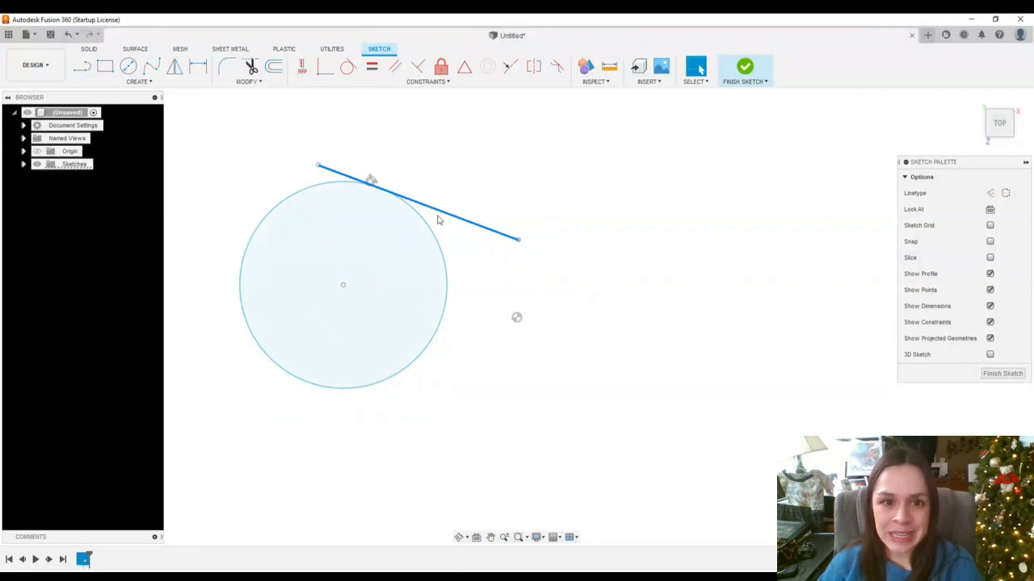
{"action": "mouse_move", "coordinate": [434, 211]}
{"action": "left_mouse_down"}
{"action": "mouse_move", "coordinate": [482, 232]}
{"action": "mouse_move", "coordinate": [581, 244]}
{"action": "mouse_move", "coordinate": [552, 248]}
{"action": "mouse_move", "coordinate": [393, 198]}
{"action": "mouse_move", "coordinate": [634, 281]}
{"action": "mouse_move", "coordinate": [406, 179]}
{"action": "mouse_move", "coordinate": [445, 210]}
{"action": "mouse_move", "coordinate": [645, 305]}
{"action": "mouse_move", "coordinate": [373, 208]}
{"action": "left_mouse_up"}
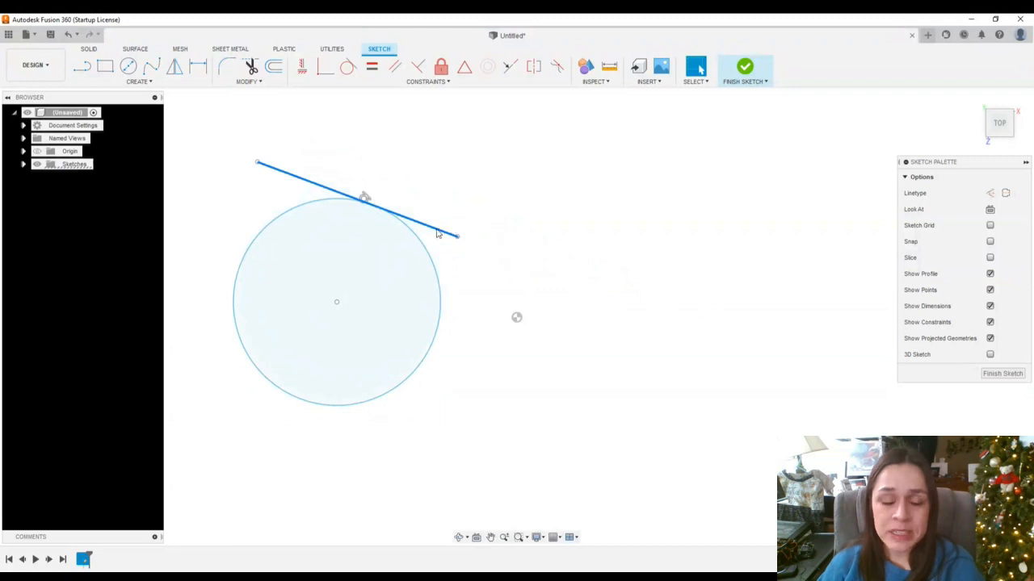
{"action": "left_click_drag", "start_coordinate": [440, 233], "coordinate": [649, 287]}
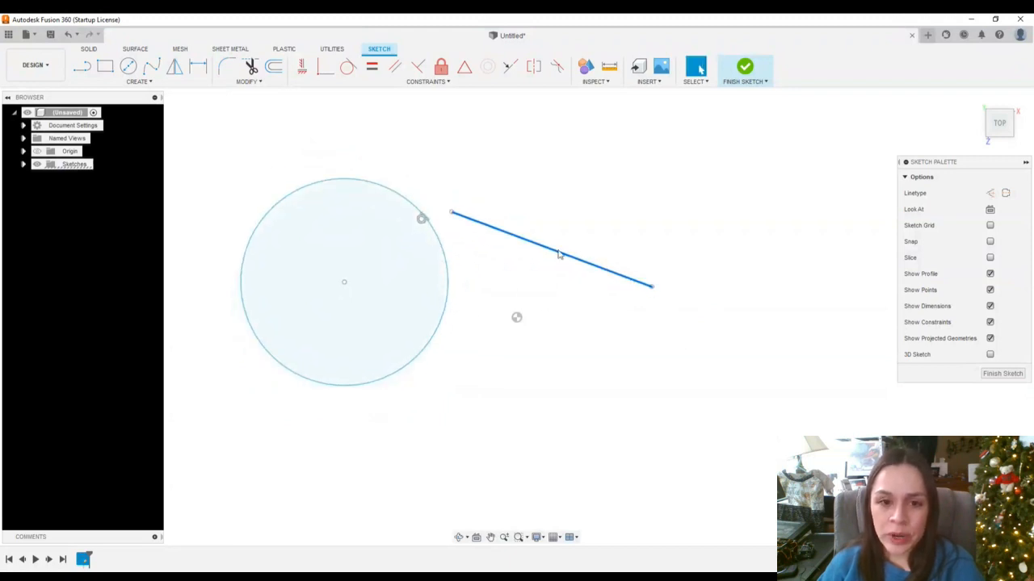
{"action": "left_click_drag", "start_coordinate": [557, 258], "coordinate": [418, 217]}
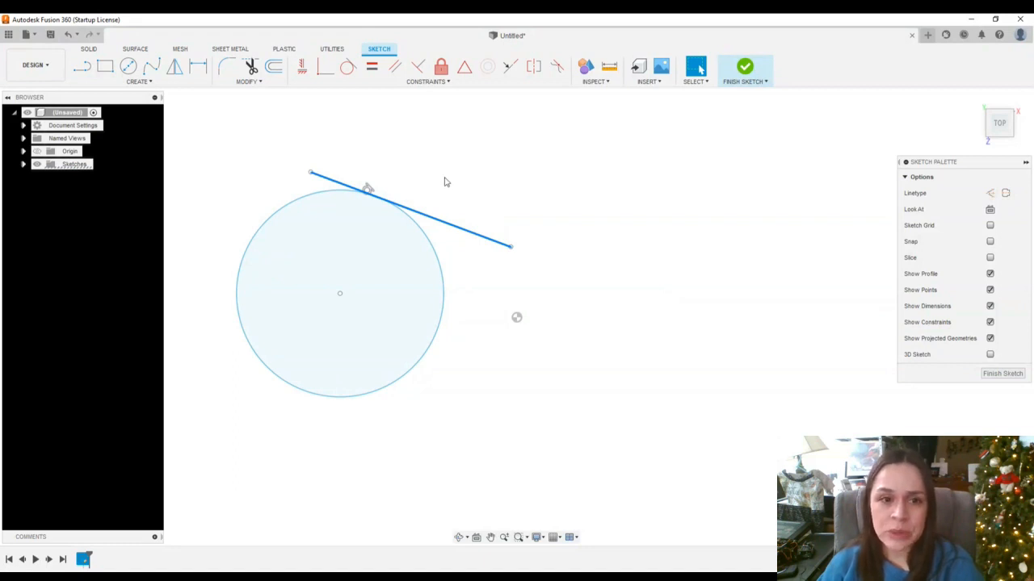
{"action": "mouse_move", "coordinate": [454, 230]}
{"action": "left_mouse_down"}
{"action": "mouse_move", "coordinate": [651, 250]}
{"action": "mouse_move", "coordinate": [508, 244]}
{"action": "mouse_move", "coordinate": [462, 217]}
{"action": "left_mouse_up"}
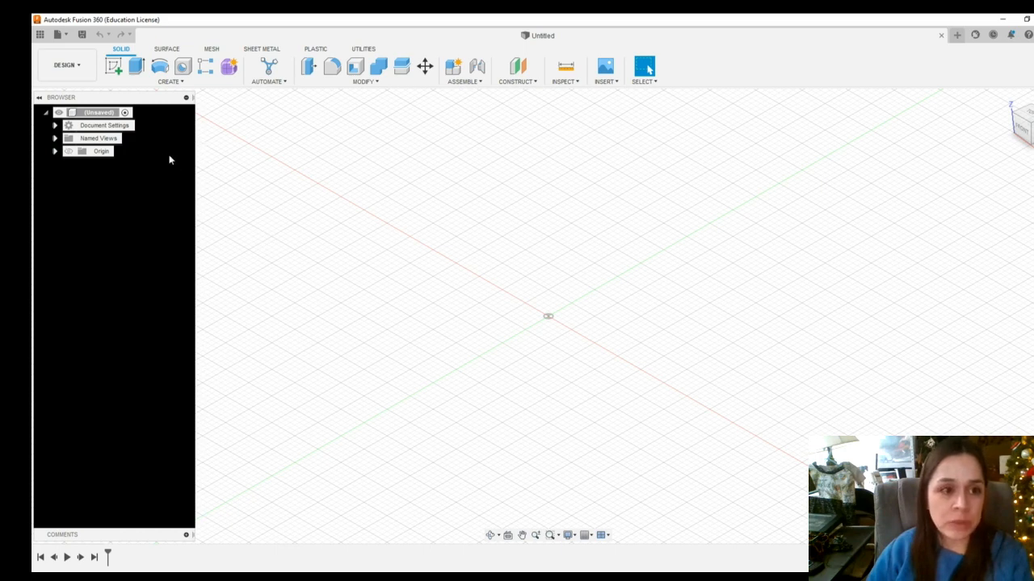
In a new design, start a sketch on the XY plane
{"action": "left_click", "coordinate": [113, 68]}
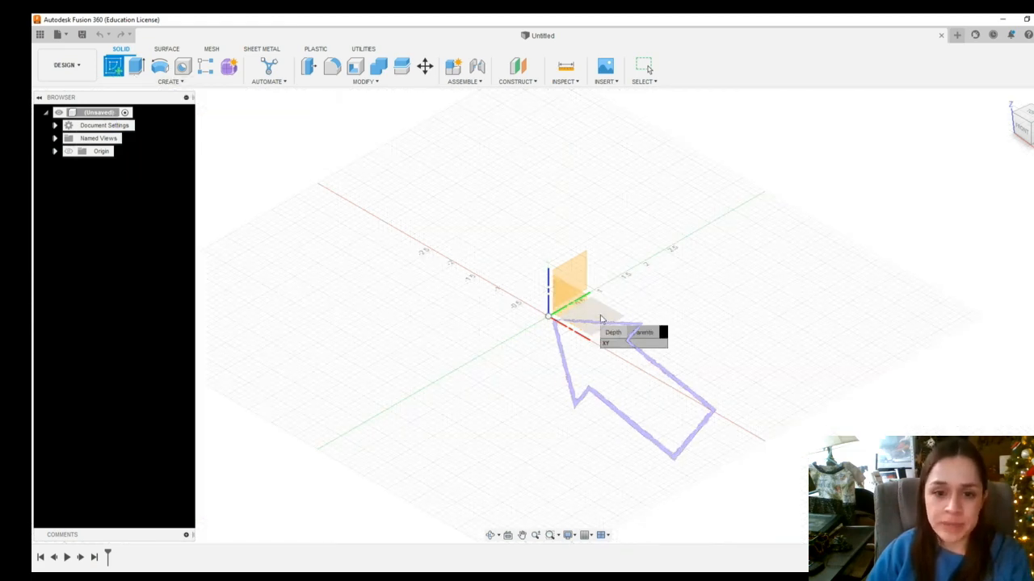
{"action": "left_click", "coordinate": [600, 320]}
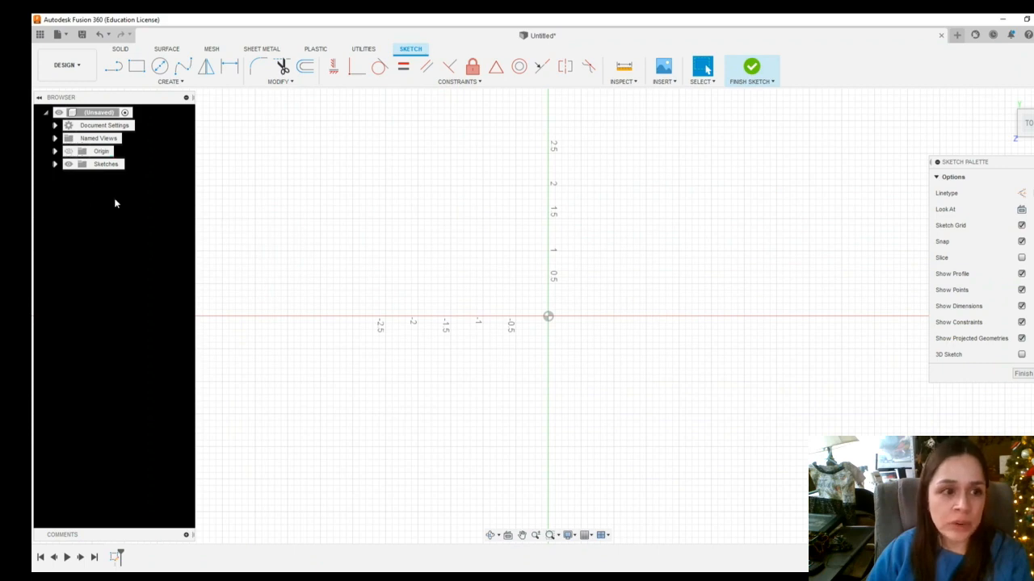
Open the document's active units settings to review them, then cancel
{"action": "left_click", "coordinate": [55, 126]}
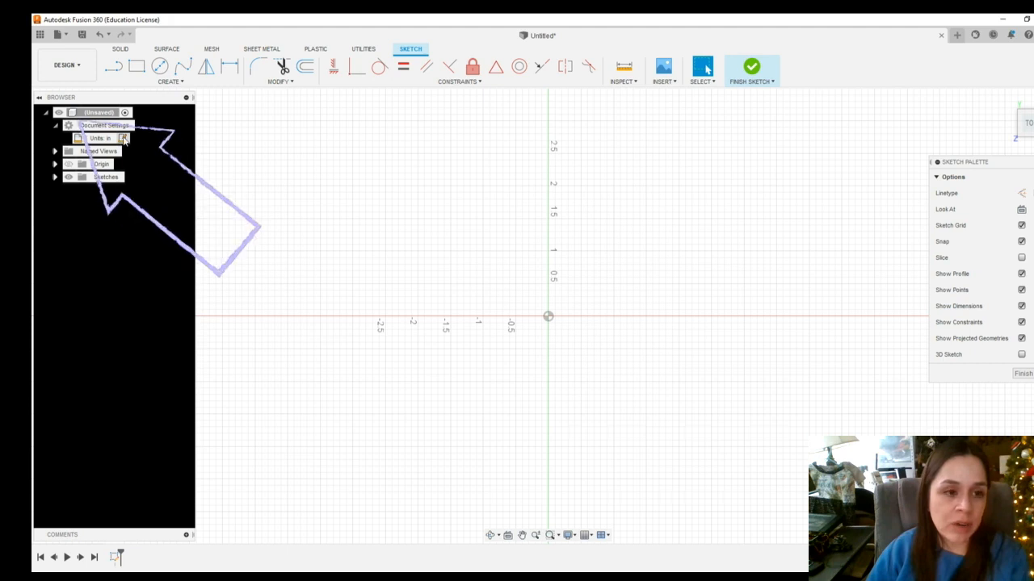
{"action": "left_click", "coordinate": [122, 139]}
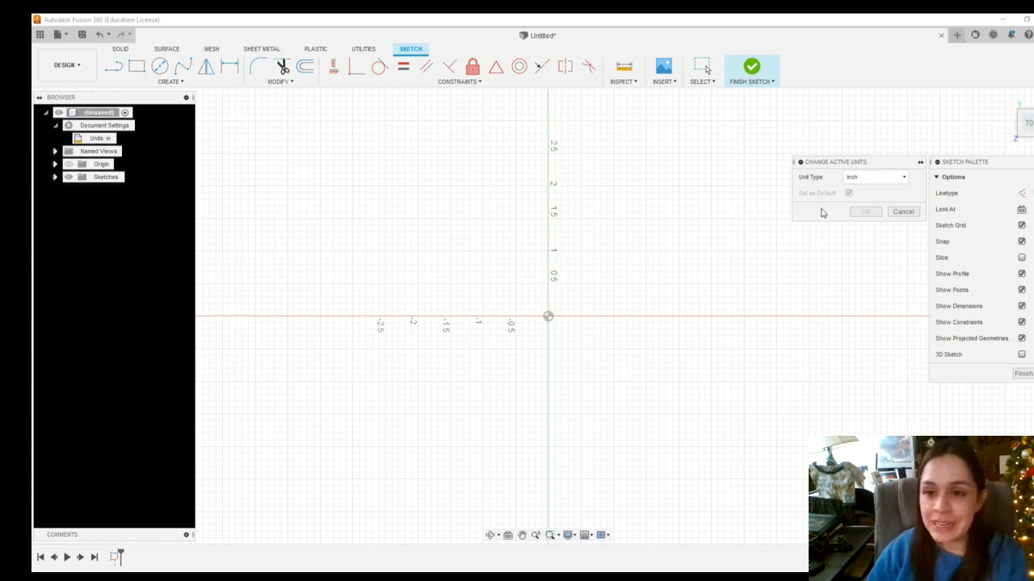
{"action": "left_click", "coordinate": [903, 211]}
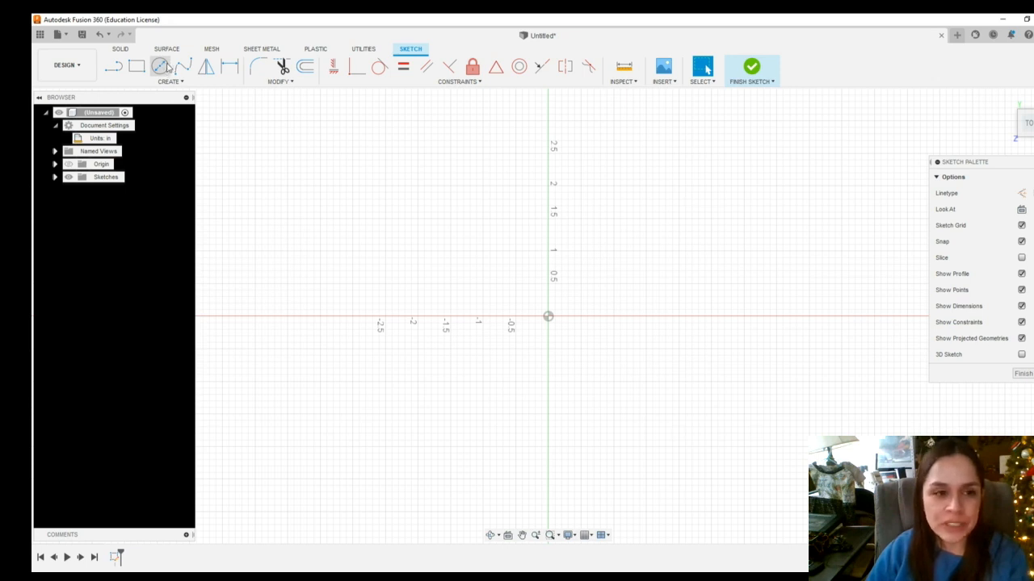
Draw two circles centered on the horizontal axis, one on each side of the origin
{"action": "left_click", "coordinate": [159, 68]}
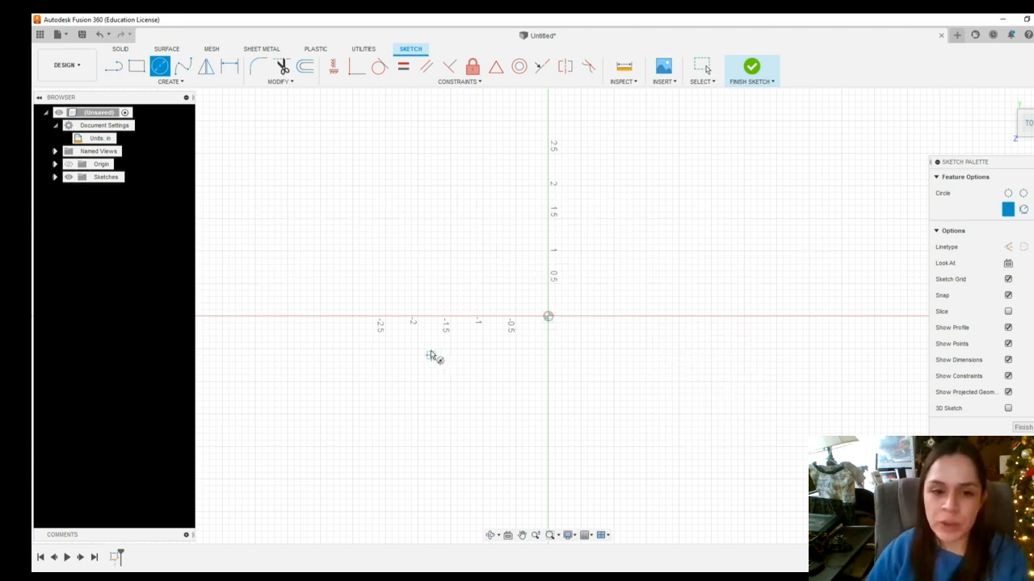
{"action": "left_click", "coordinate": [345, 317]}
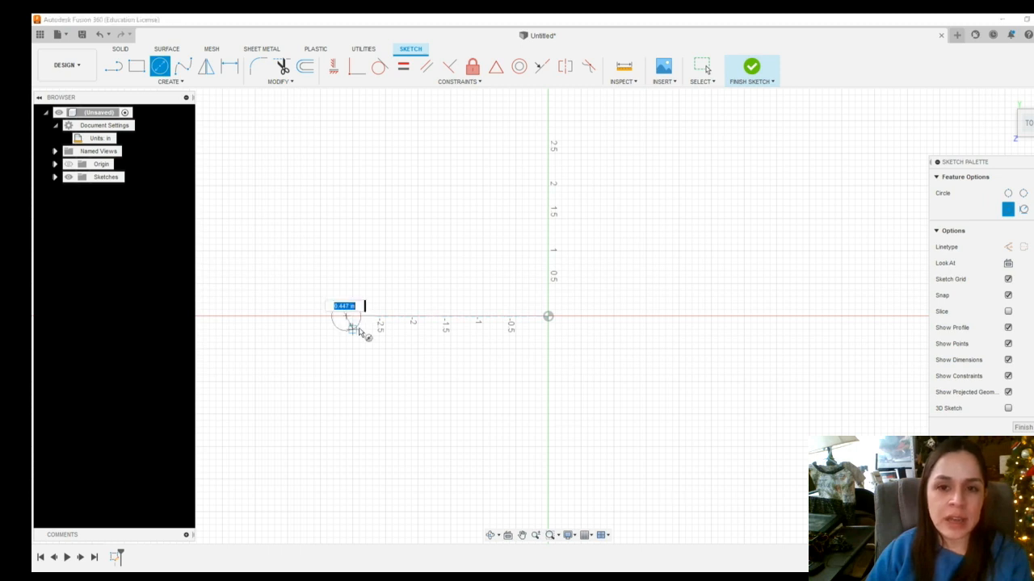
{"action": "left_click", "coordinate": [418, 284]}
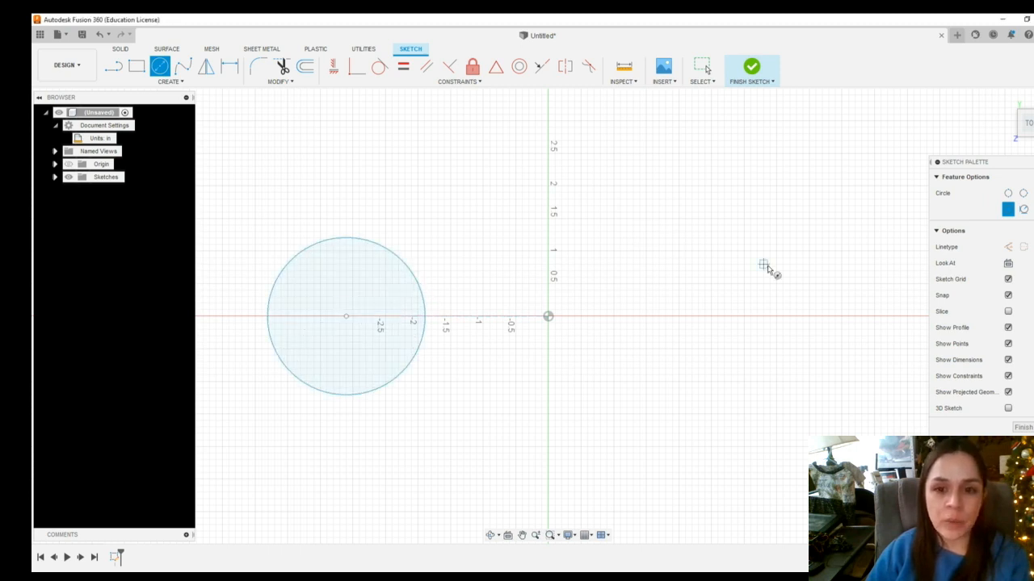
{"action": "left_click", "coordinate": [699, 316]}
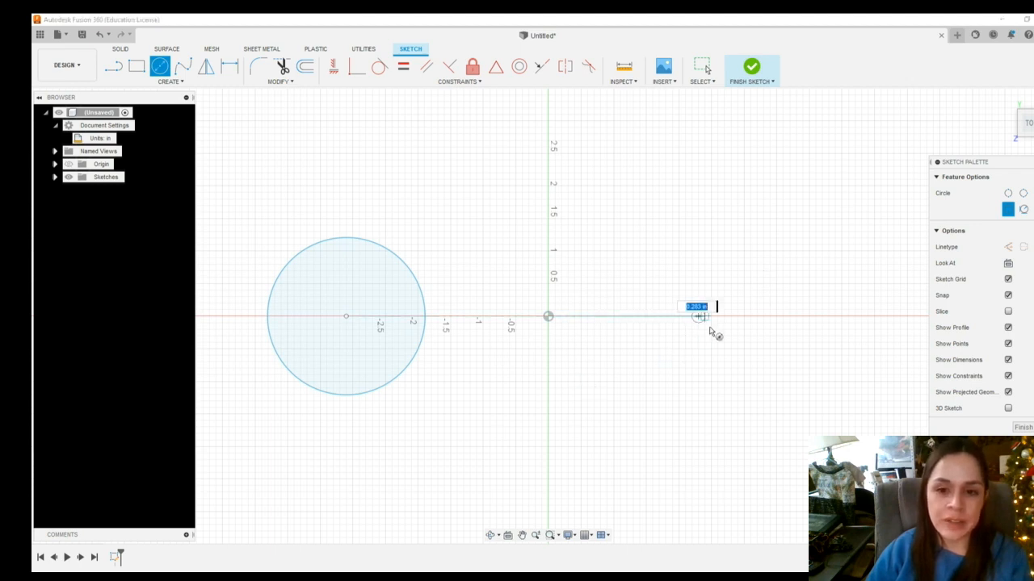
{"action": "left_click", "coordinate": [757, 337]}
Draw a third circle centered on the vertical axis above the origin
{"action": "scroll", "coordinate": [568, 198], "scroll_direction": "down", "scroll_amount": 2}
{"action": "scroll", "coordinate": [572, 200], "scroll_direction": "down", "scroll_amount": 3}
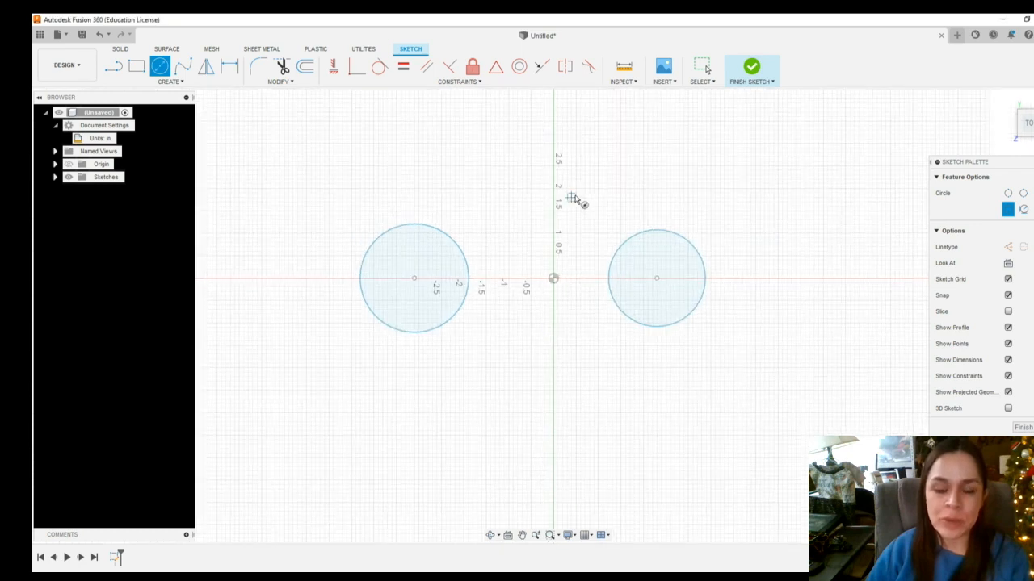
{"action": "left_click", "coordinate": [522, 535]}
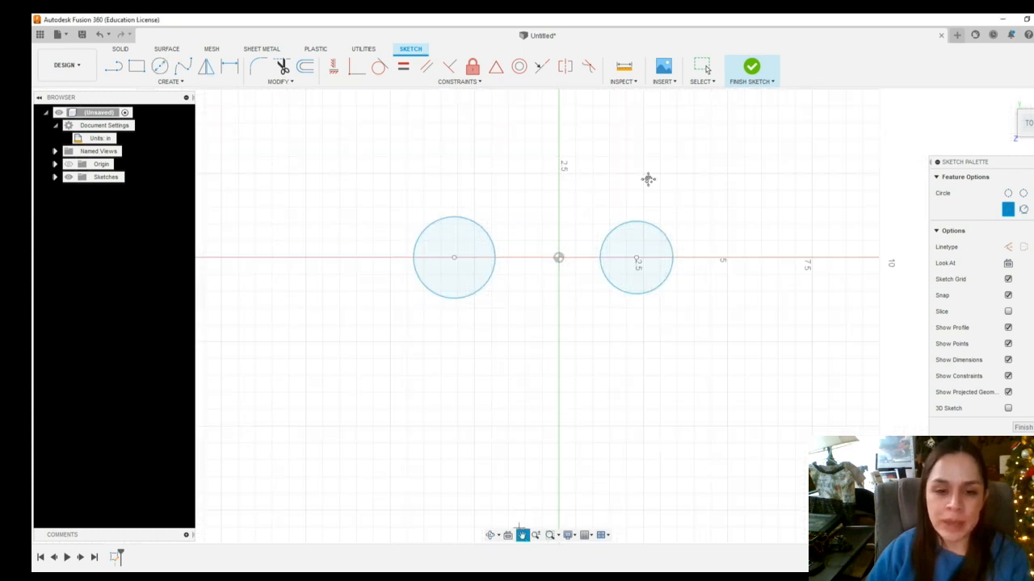
{"action": "left_click_drag", "start_coordinate": [647, 177], "coordinate": [625, 293]}
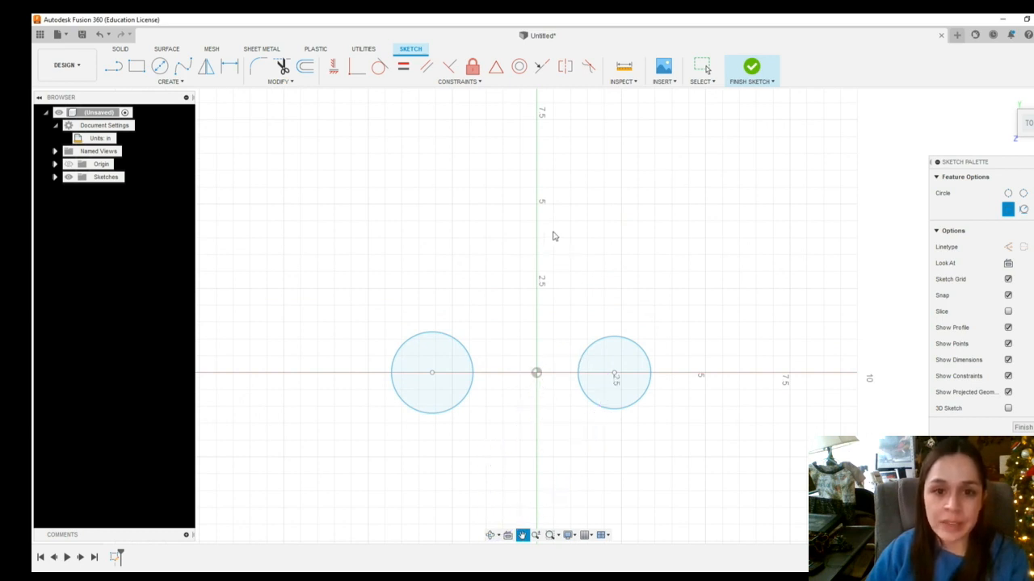
{"action": "key", "text": "c"}
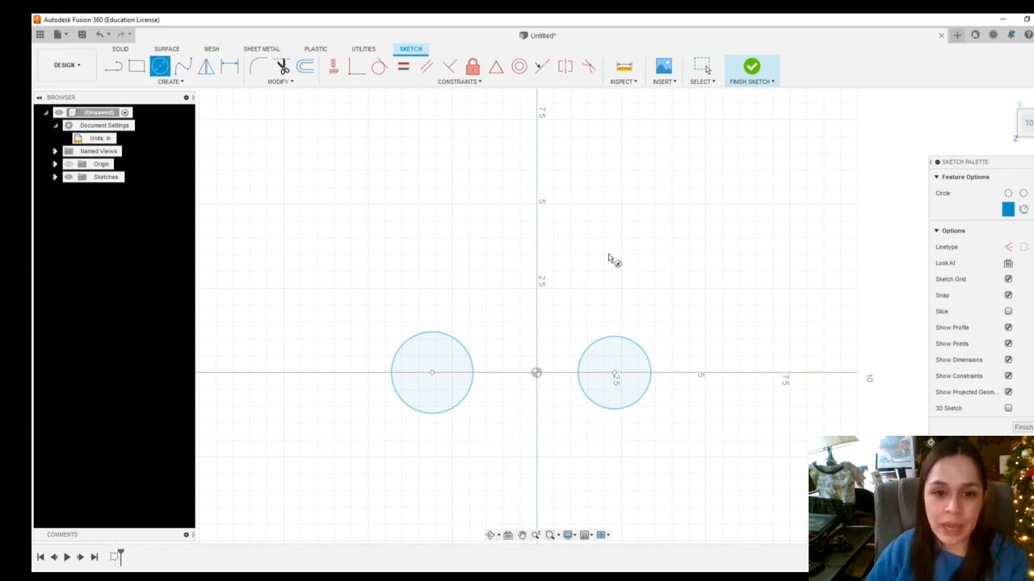
{"action": "left_click", "coordinate": [535, 222]}
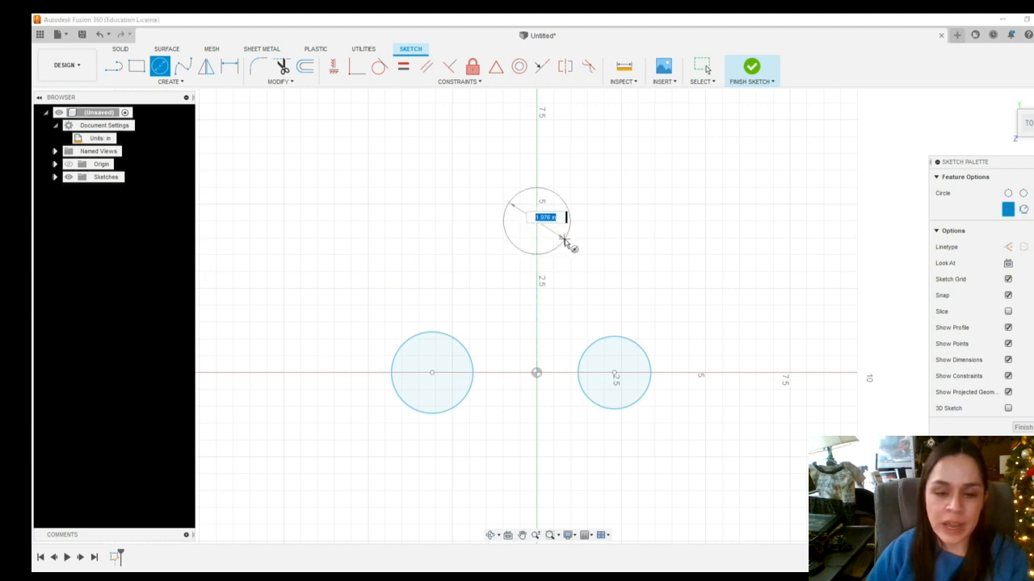
{"action": "left_click", "coordinate": [566, 244]}
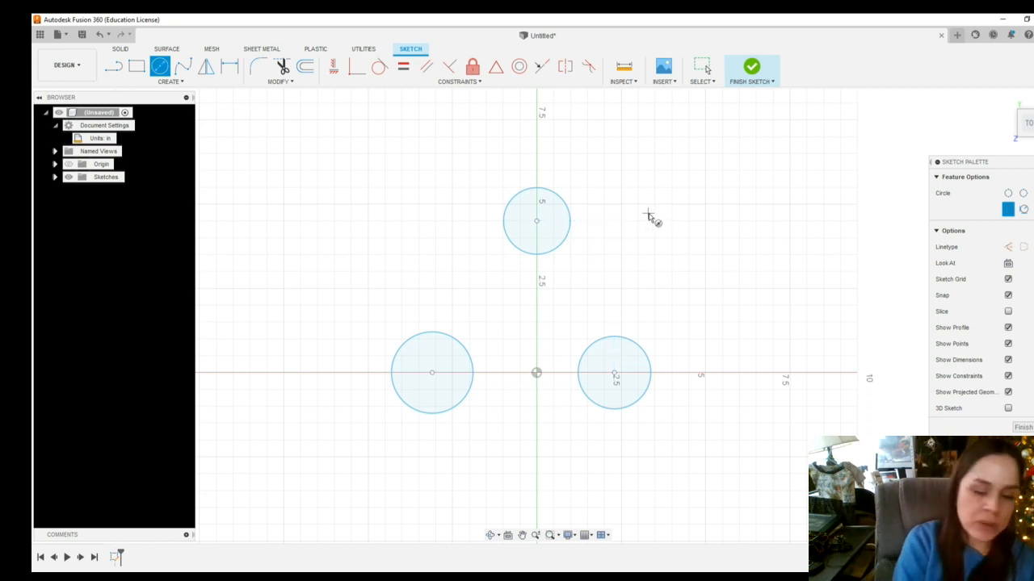
{"action": "key", "text": "Escape"}
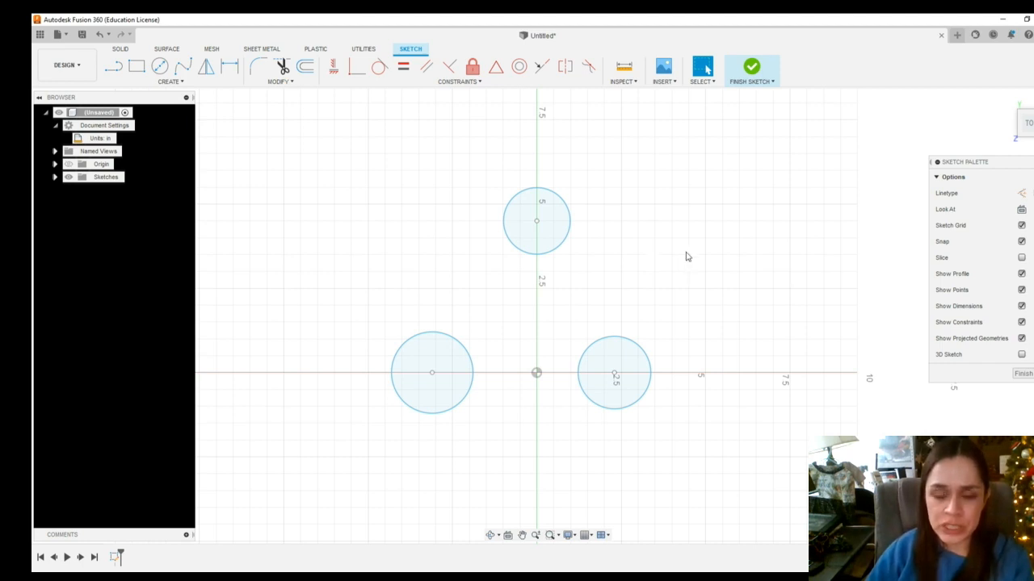
Drag the top and right circles slightly off their axis positions
{"action": "left_click", "coordinate": [537, 223]}
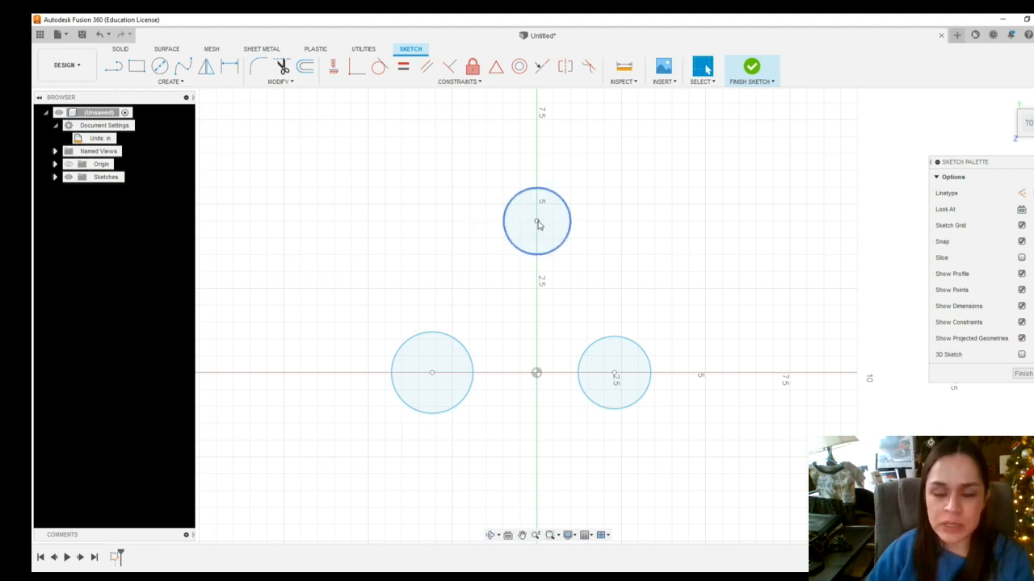
{"action": "left_click_drag", "start_coordinate": [537, 223], "coordinate": [530, 222]}
{"action": "left_click", "coordinate": [614, 377]}
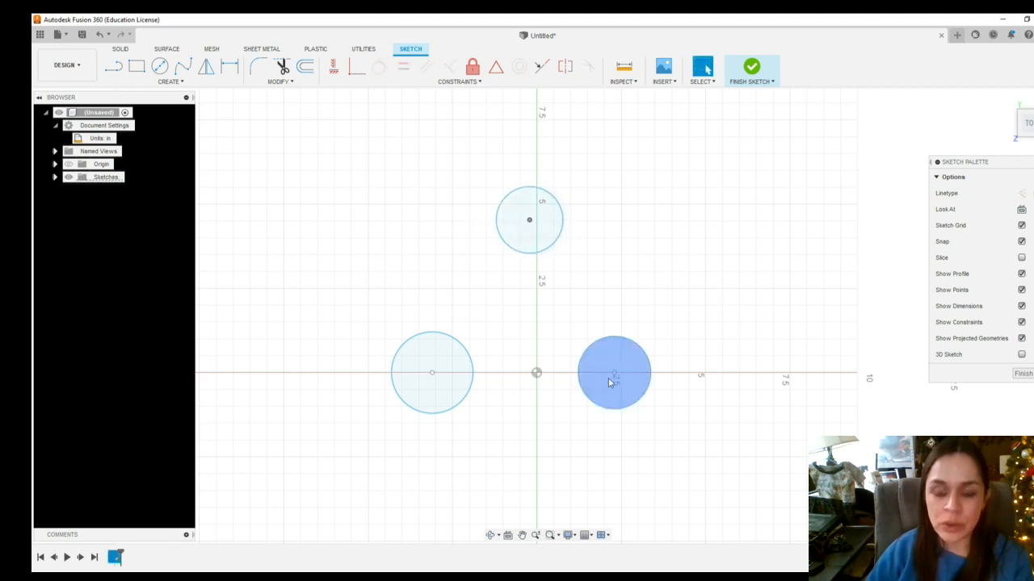
{"action": "left_click_drag", "start_coordinate": [615, 374], "coordinate": [627, 384]}
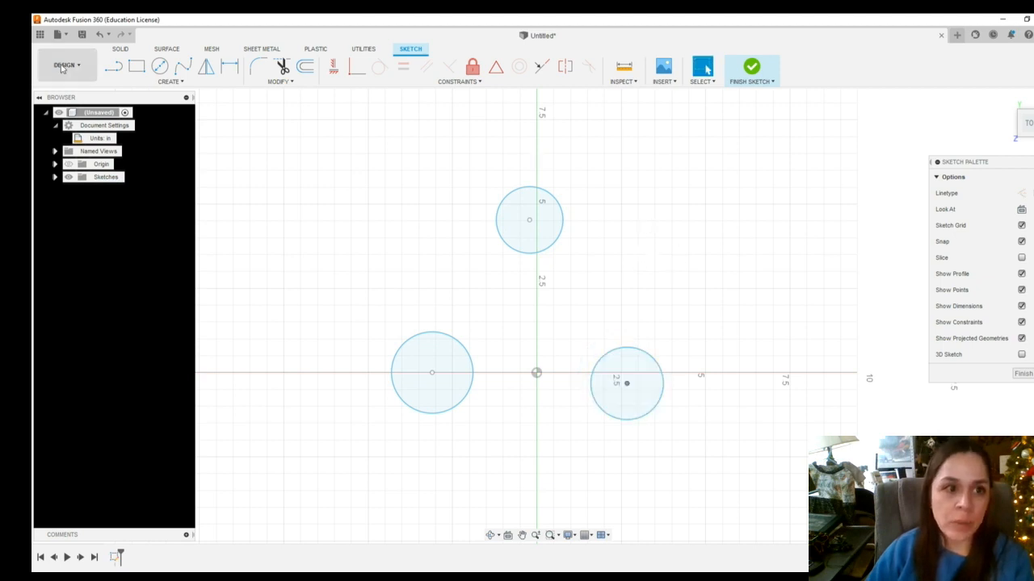
{"action": "left_click", "coordinate": [114, 68]}
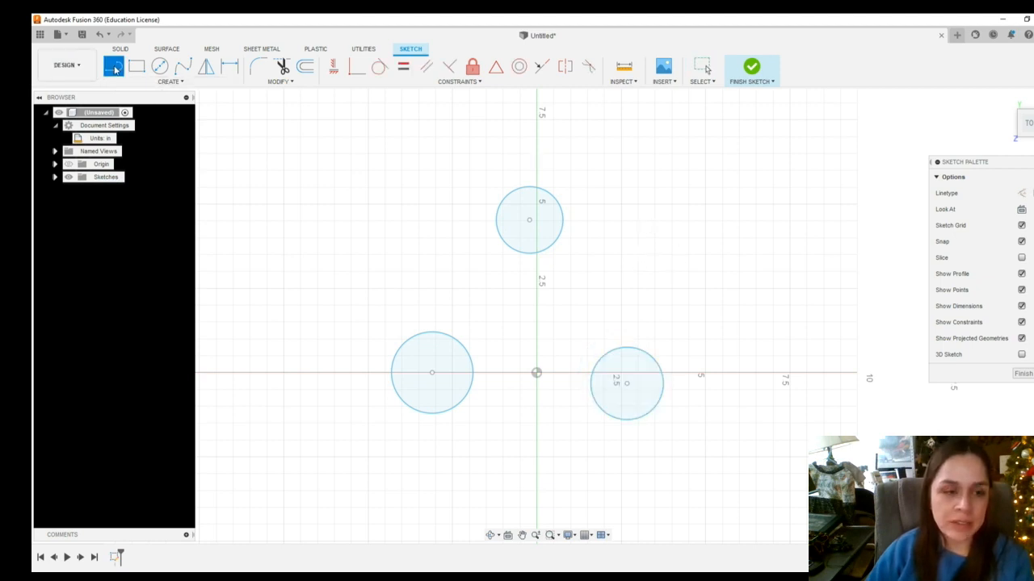
{"action": "left_click", "coordinate": [537, 374]}
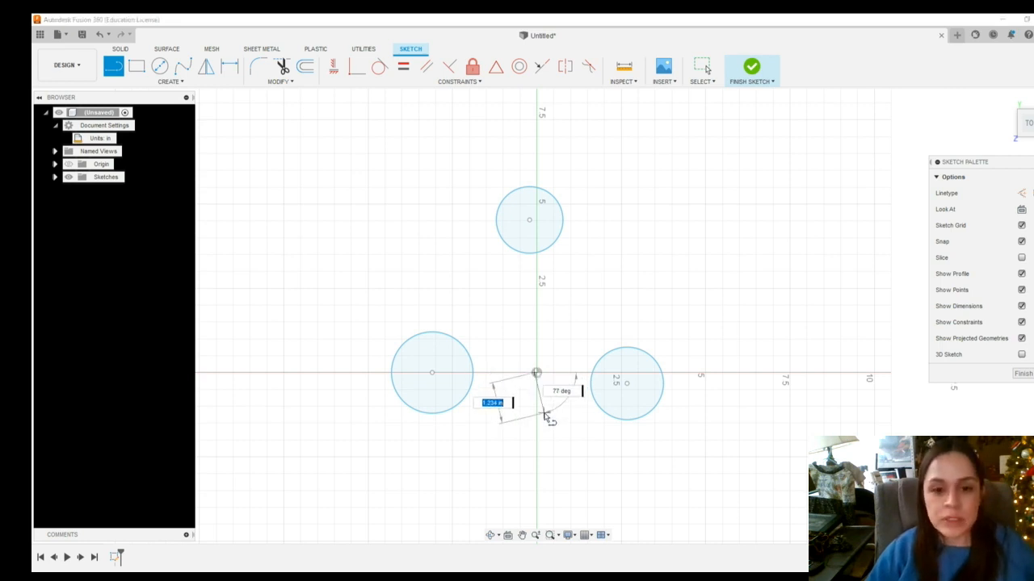
{"action": "key", "text": "Escape"}
Draw a line from the origin to the right circle's center and convert it to construction geometry
{"action": "left_click", "coordinate": [113, 66]}
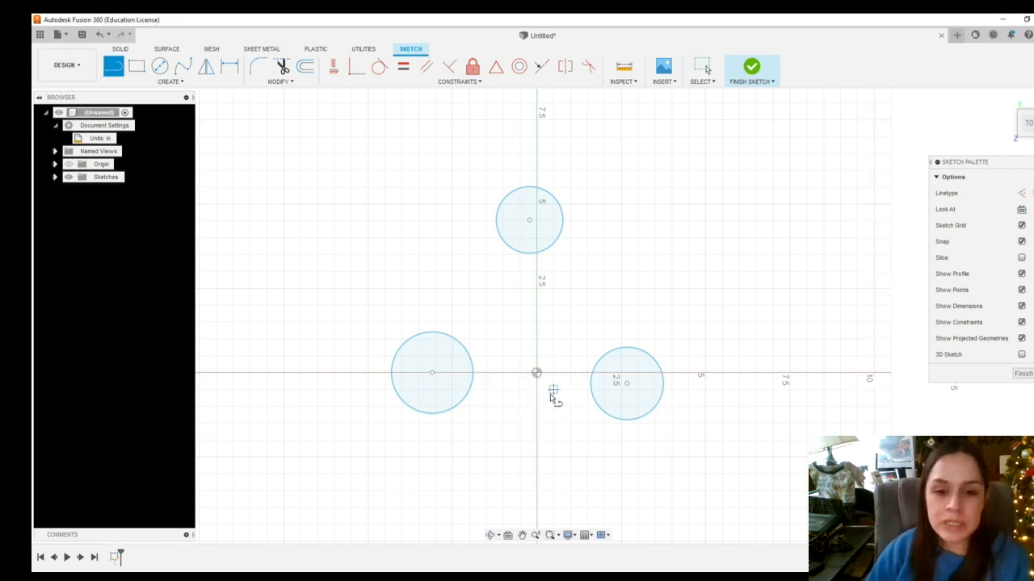
{"action": "left_click", "coordinate": [537, 373]}
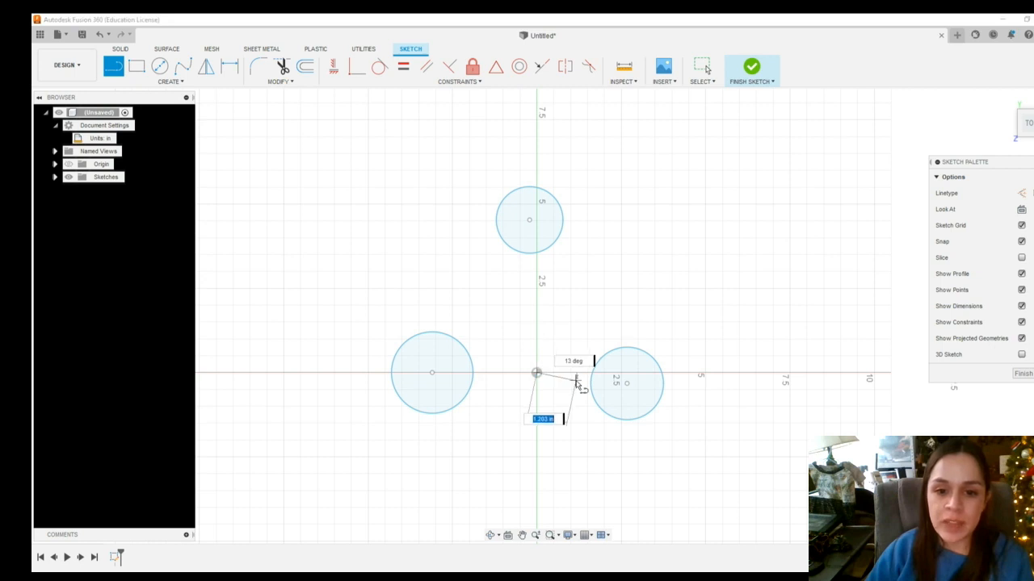
{"action": "left_click", "coordinate": [626, 386]}
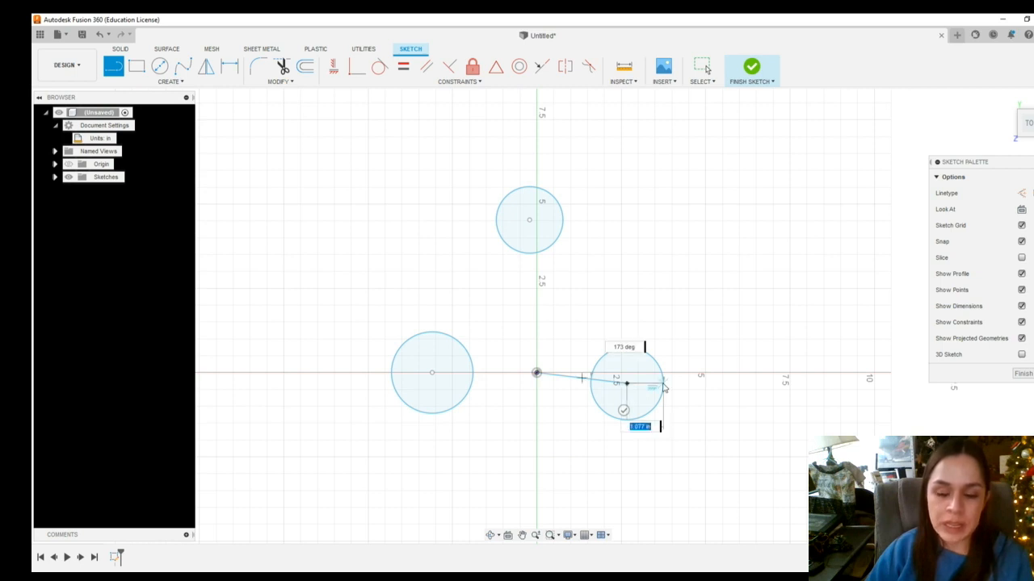
{"action": "key", "text": "Escape"}
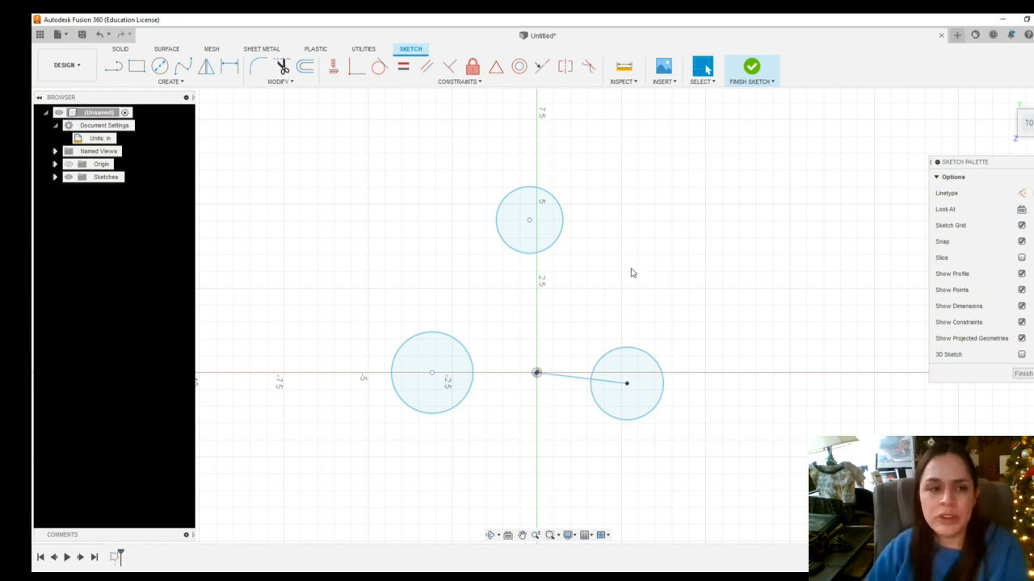
{"action": "left_click", "coordinate": [579, 383]}
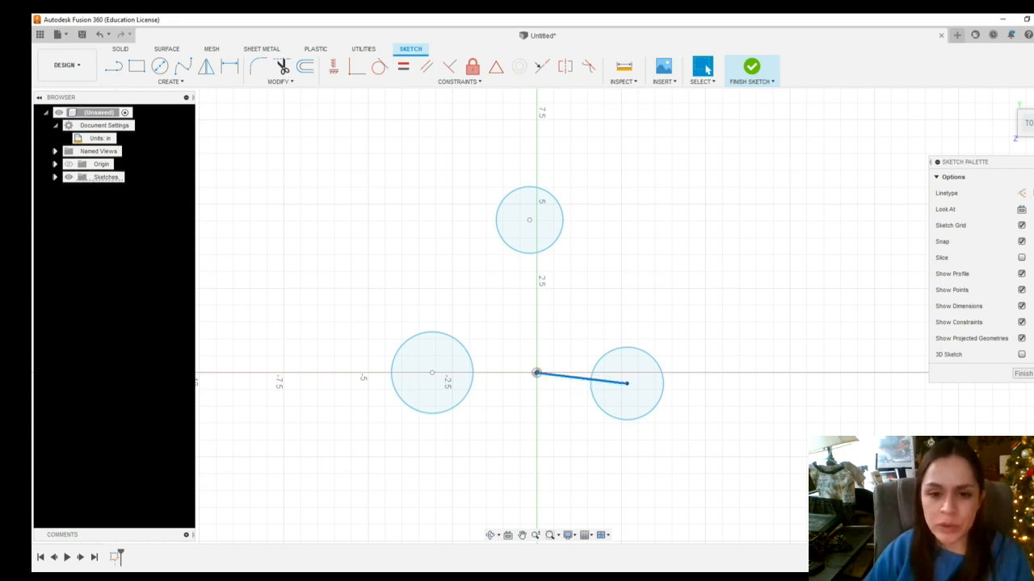
{"action": "key", "text": "x"}
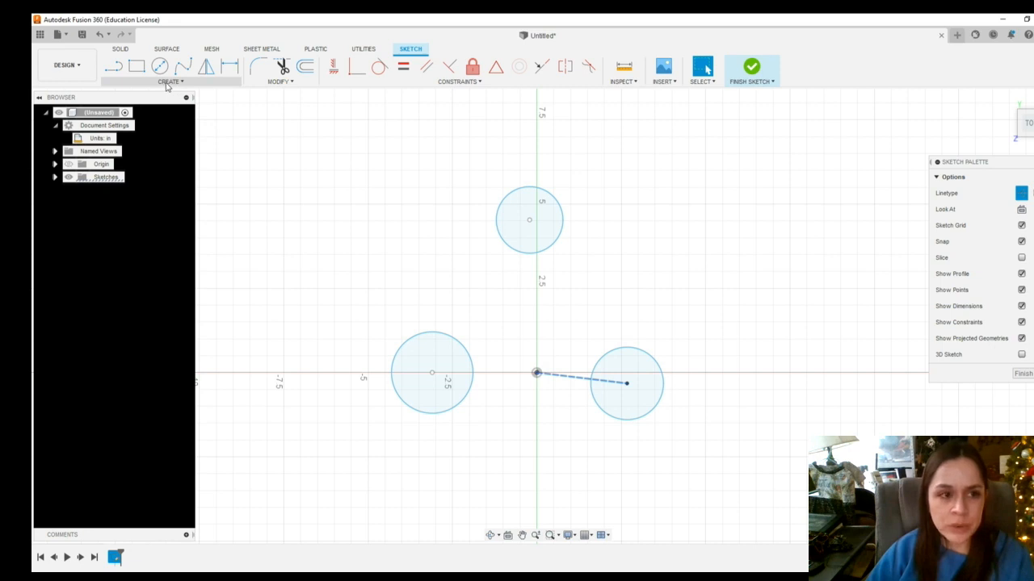
Draw a line from the origin to the top circle's center and convert it to construction geometry
{"action": "left_click", "coordinate": [114, 69]}
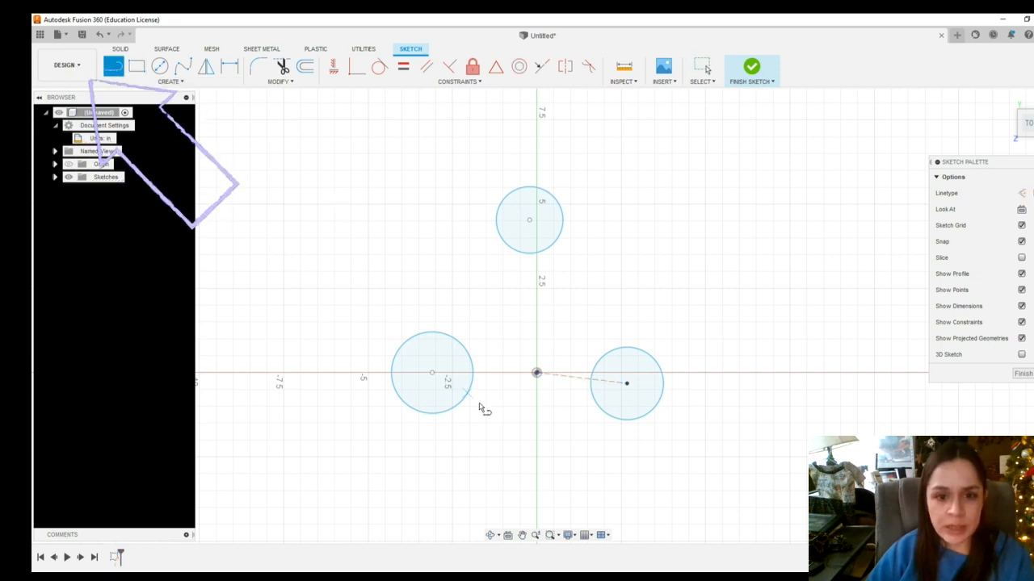
{"action": "left_click", "coordinate": [537, 372]}
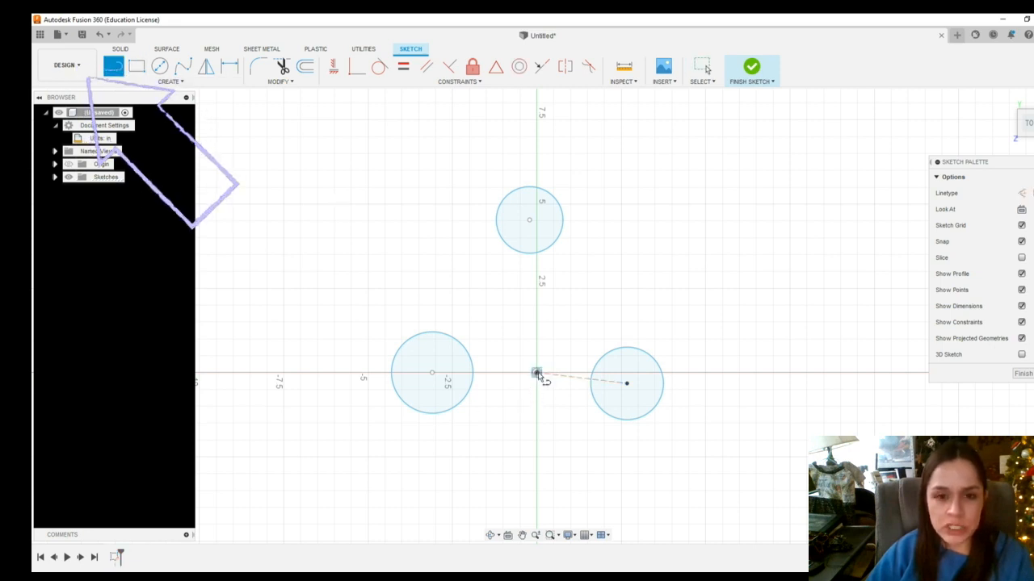
{"action": "left_click", "coordinate": [529, 221]}
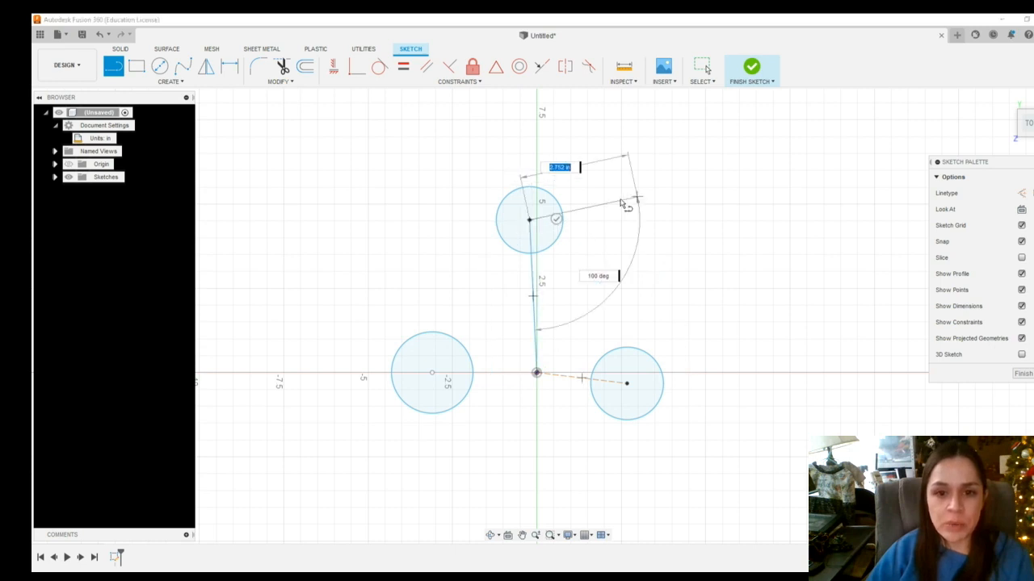
{"action": "key", "text": "Escape"}
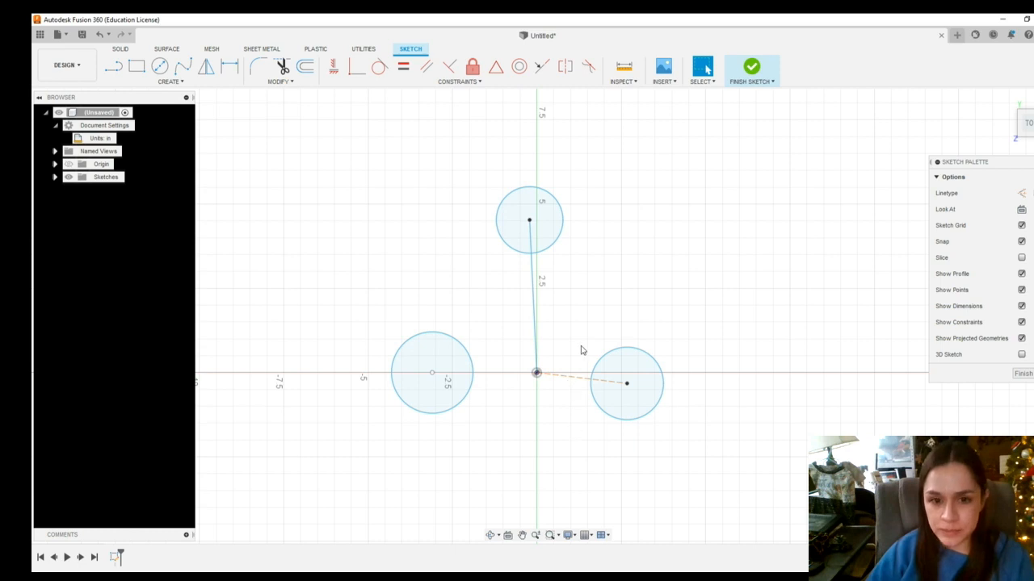
{"action": "left_click", "coordinate": [534, 301]}
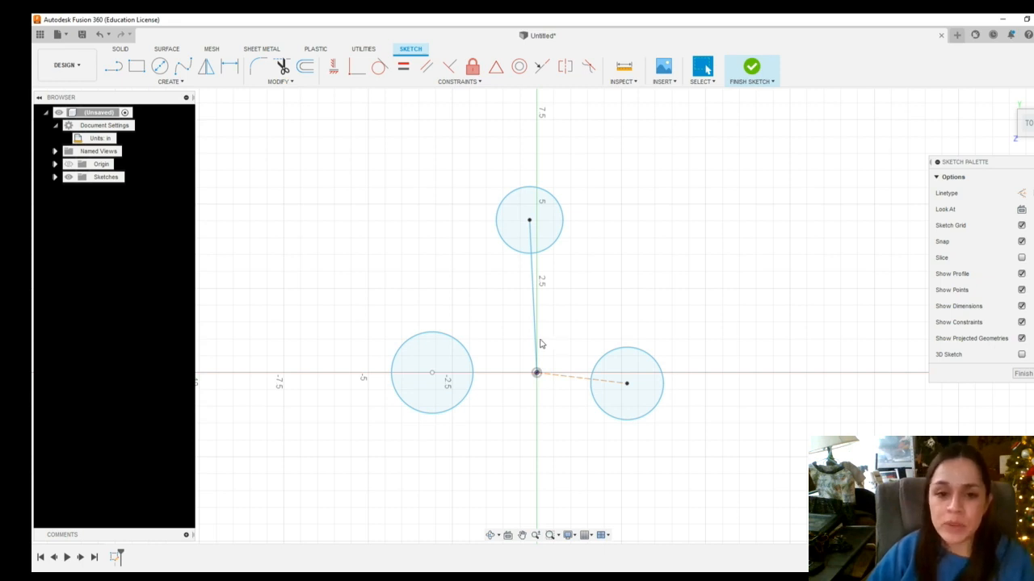
{"action": "left_click", "coordinate": [533, 298]}
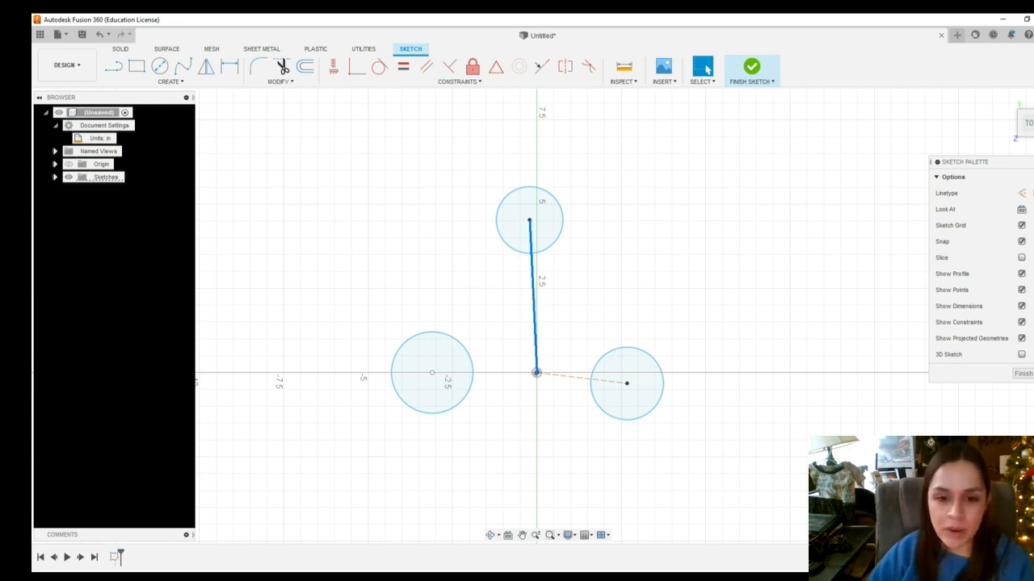
{"action": "key", "text": "x"}
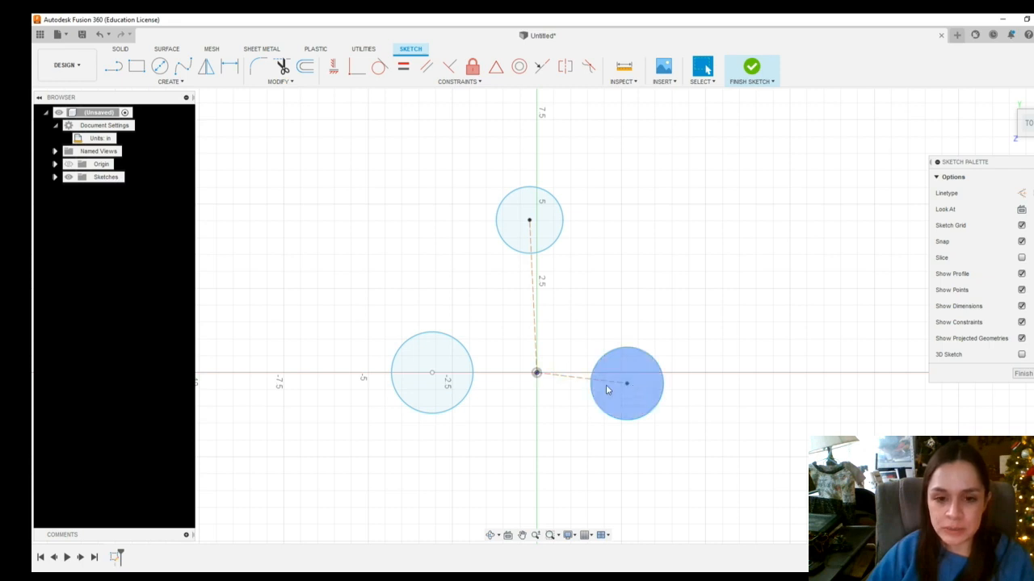
Apply a horizontal constraint between the origin and the right circle's center
{"action": "left_click", "coordinate": [632, 393]}
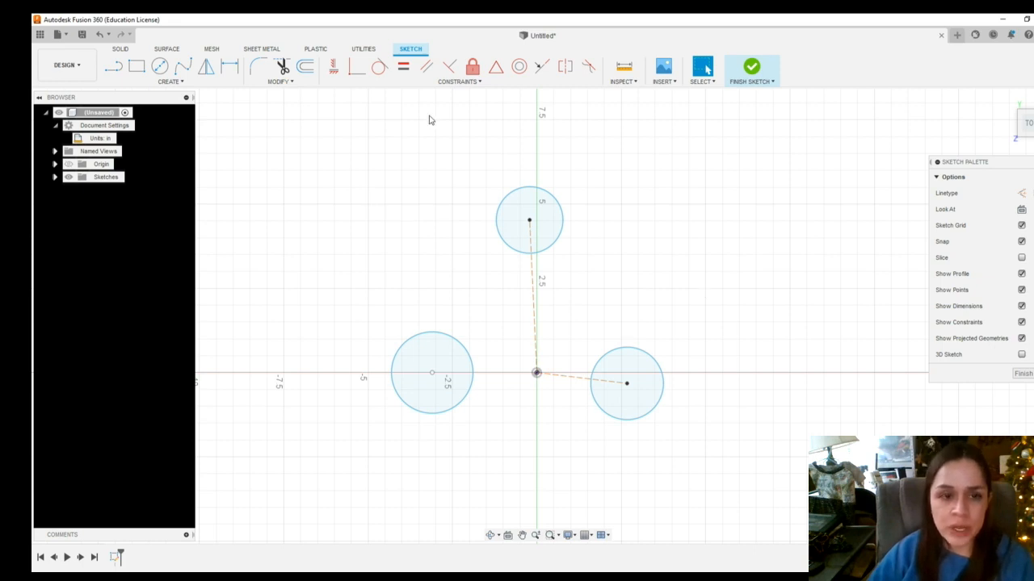
{"action": "left_click", "coordinate": [333, 68]}
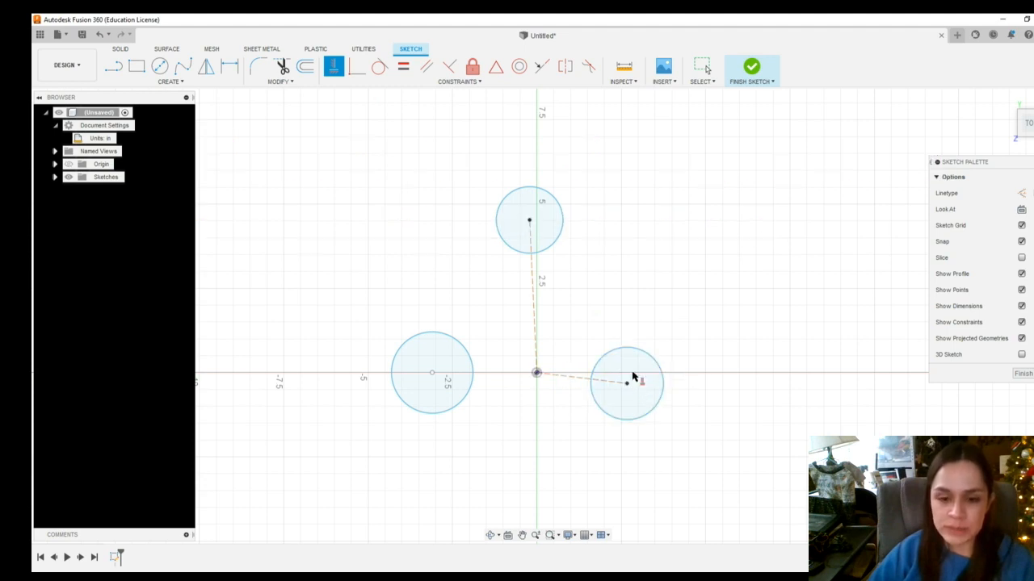
{"action": "left_click", "coordinate": [536, 375]}
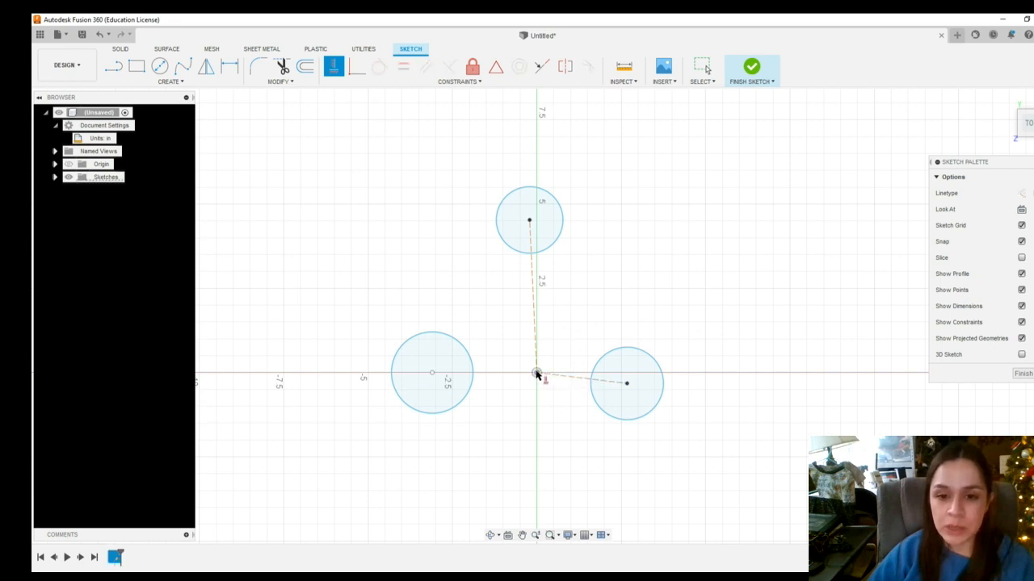
{"action": "left_click", "coordinate": [627, 385]}
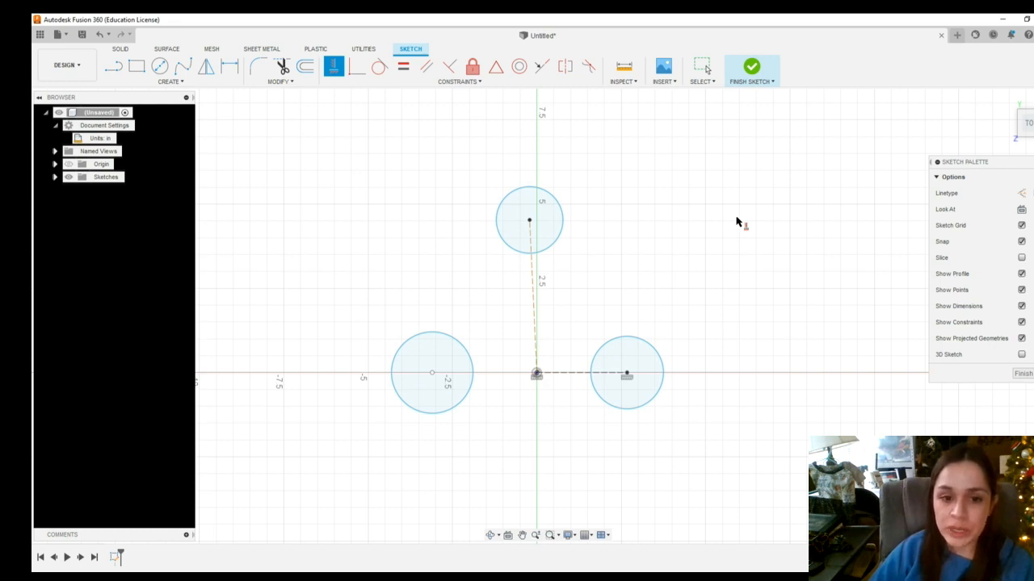
{"action": "key", "text": "Escape"}
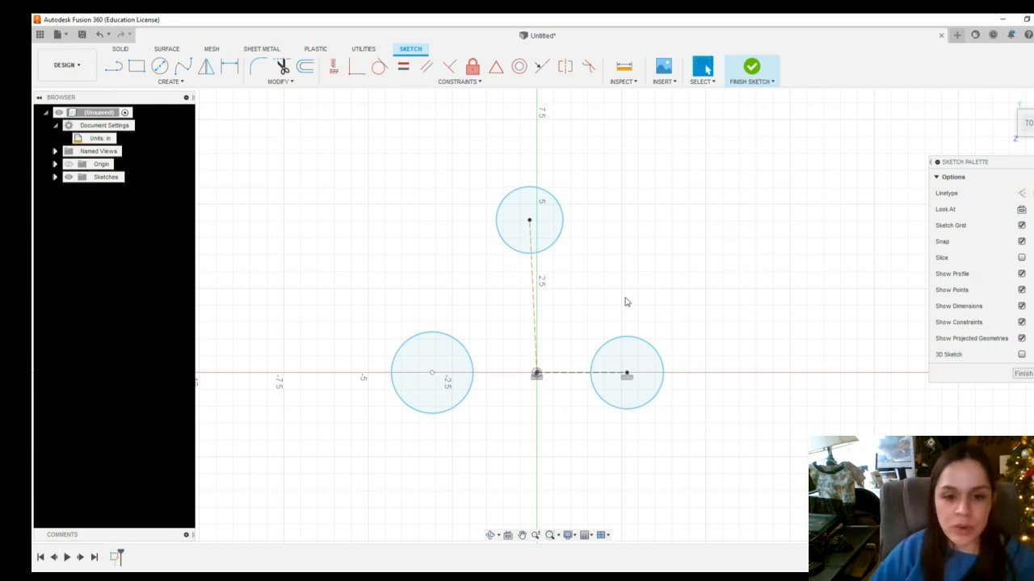
Drag the left circle's center slightly below the horizontal axis
{"action": "left_click_drag", "start_coordinate": [432, 373], "coordinate": [435, 392]}
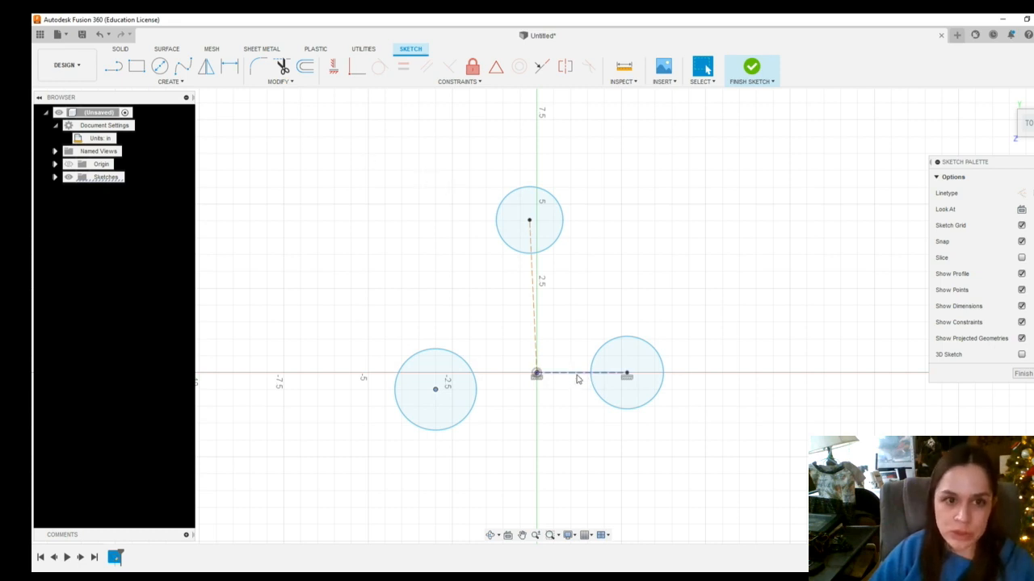
Apply a vertical constraint to the construction line running to the top circle
{"action": "left_click", "coordinate": [334, 66]}
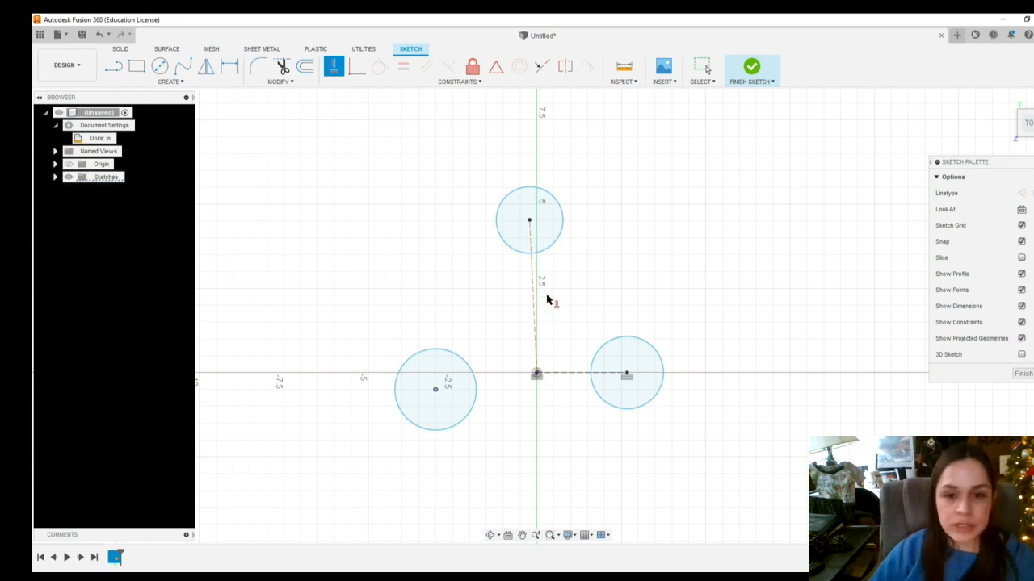
{"action": "key", "text": "Escape"}
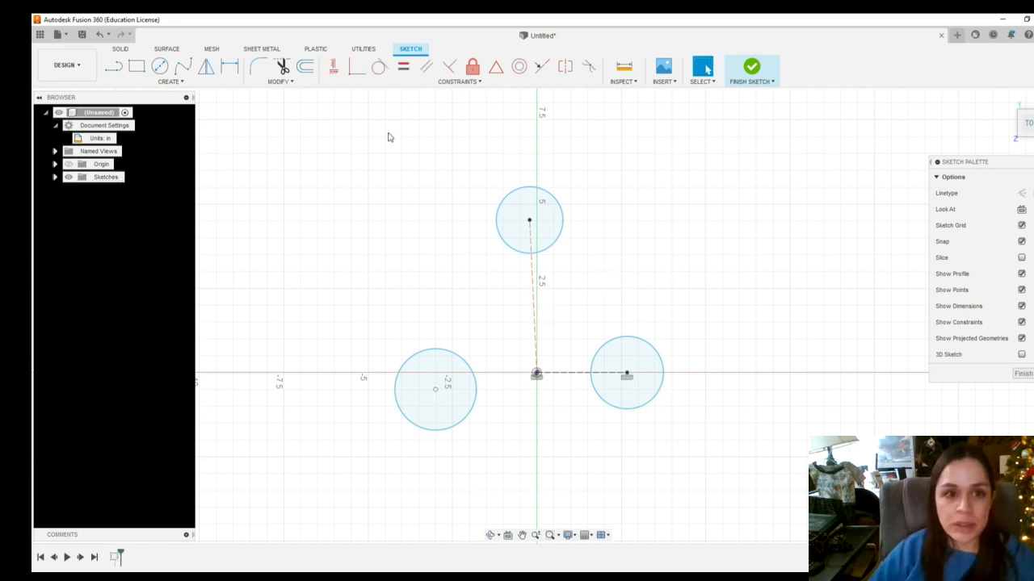
{"action": "left_click", "coordinate": [333, 66]}
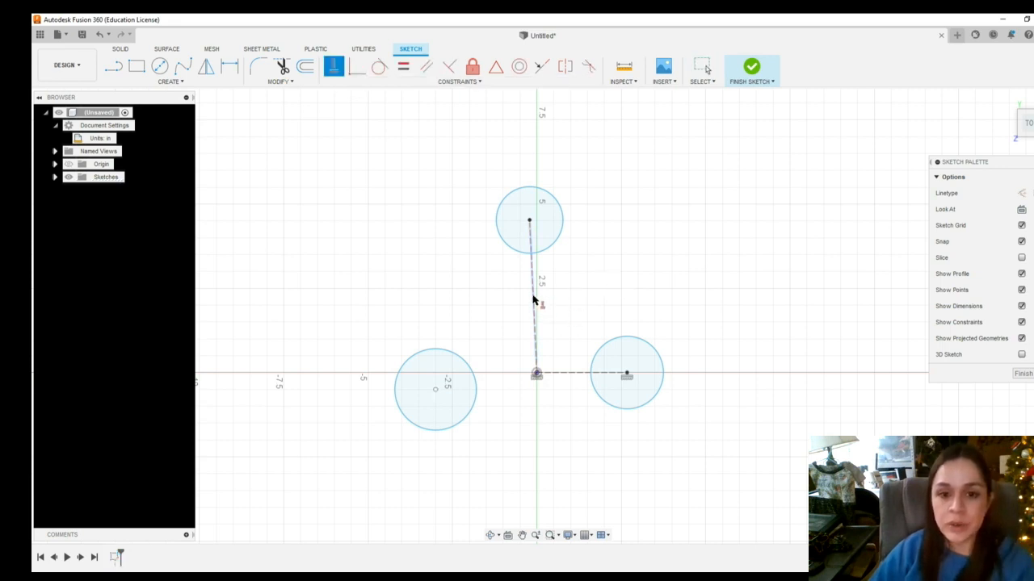
{"action": "left_click", "coordinate": [533, 300]}
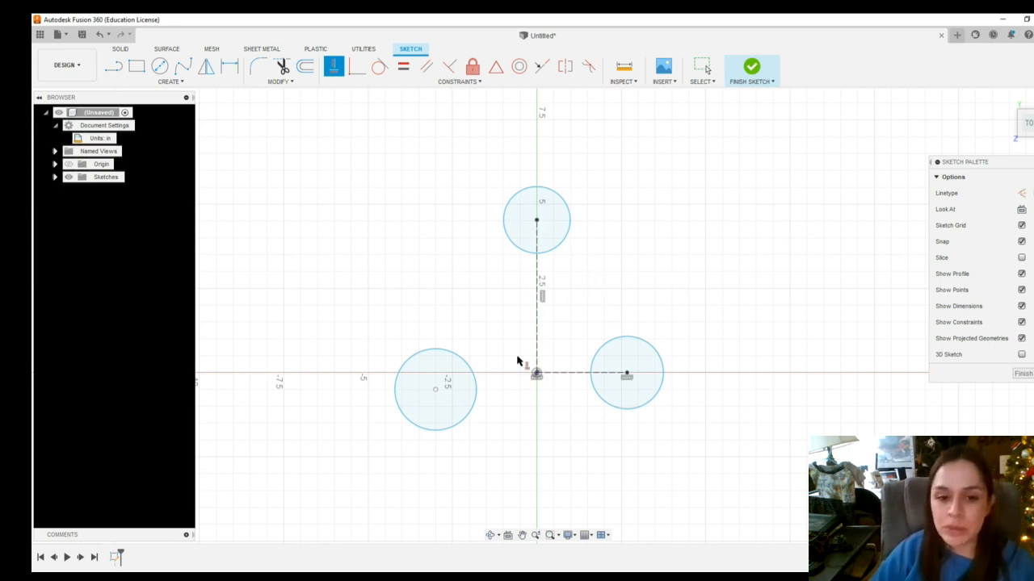
Apply a horizontal constraint between the origin and the left circle's center
{"action": "left_click", "coordinate": [625, 376]}
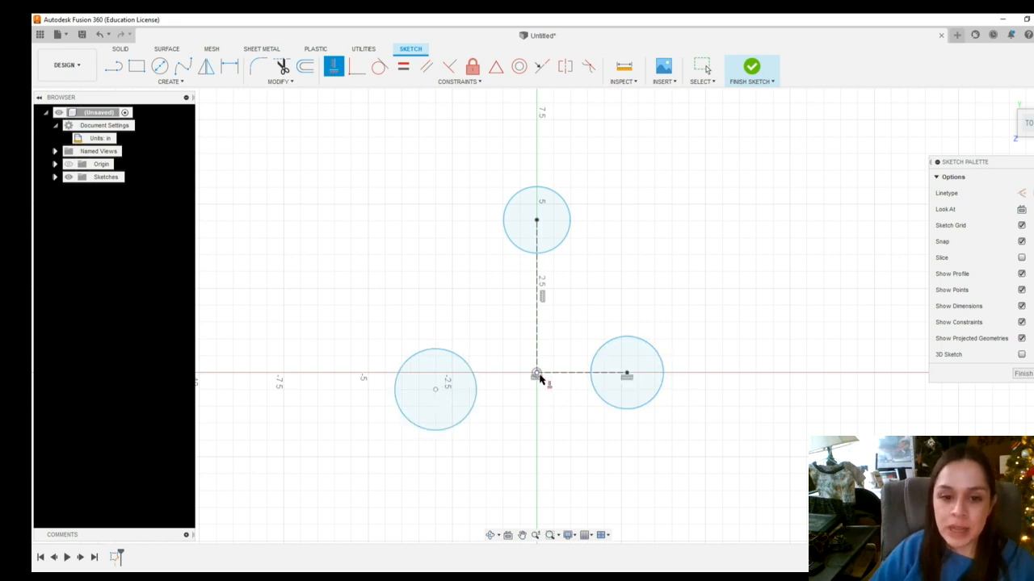
{"action": "left_click", "coordinate": [535, 376]}
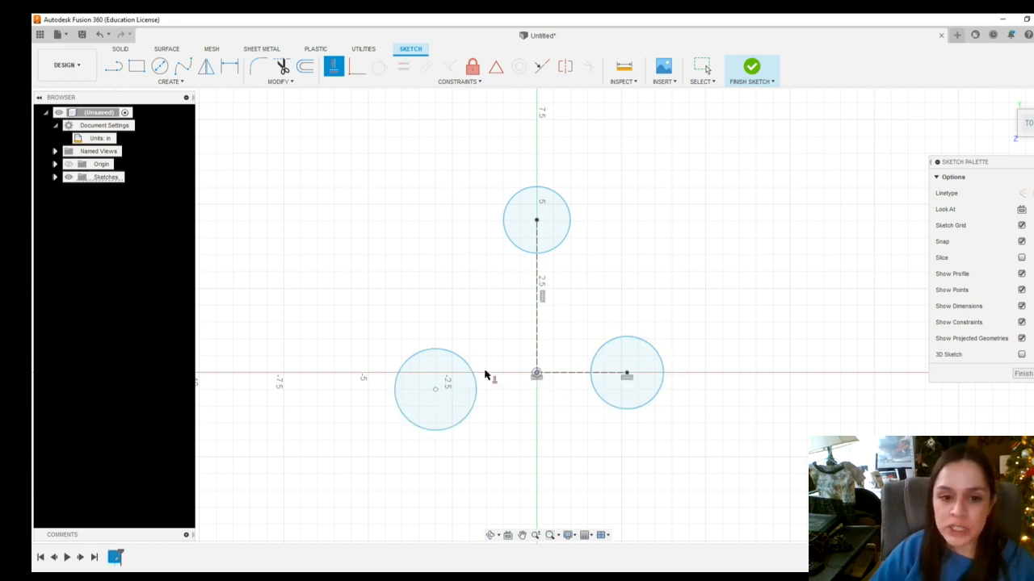
{"action": "left_click", "coordinate": [435, 389]}
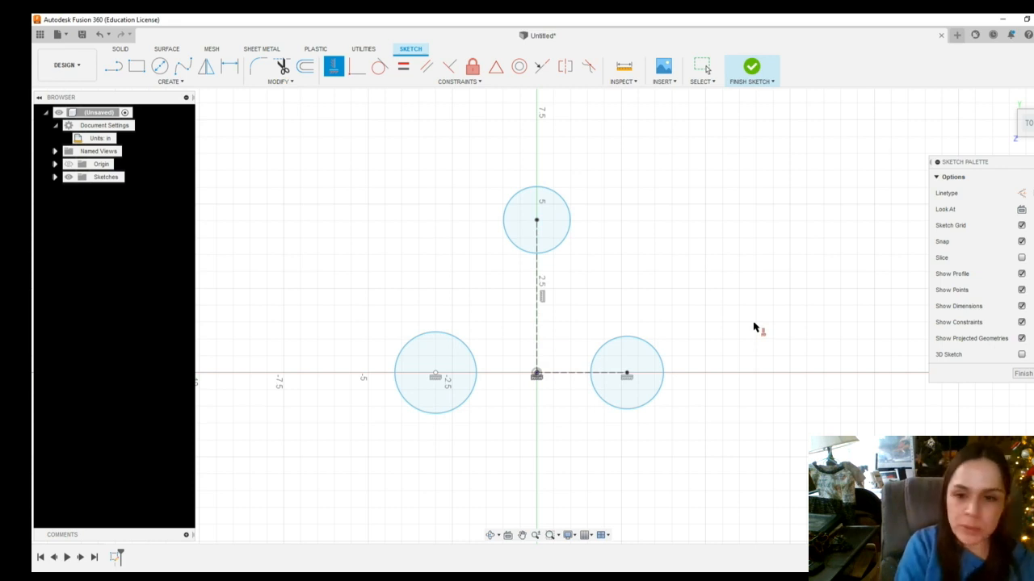
{"action": "key", "text": "Escape"}
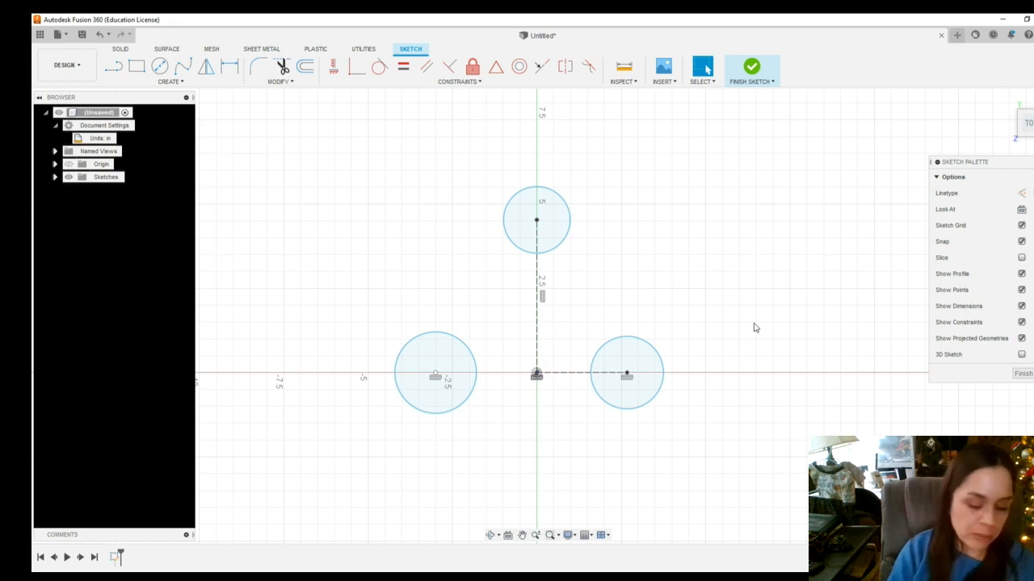
Dimension the diameters of the top, right and left circles to 1 in each
{"action": "key", "text": "d"}
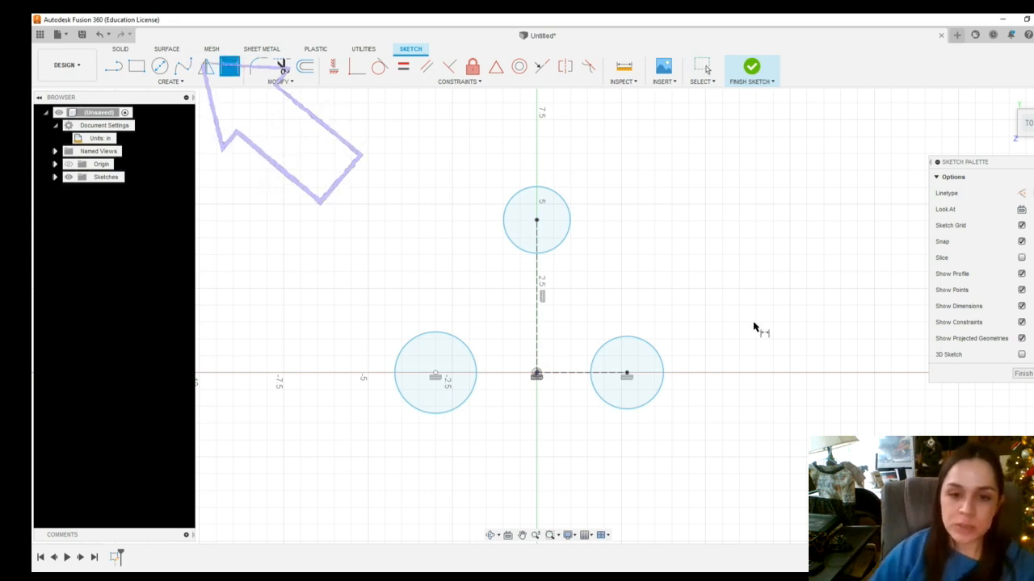
{"action": "left_click", "coordinate": [565, 206]}
{"action": "left_click", "coordinate": [616, 178]}
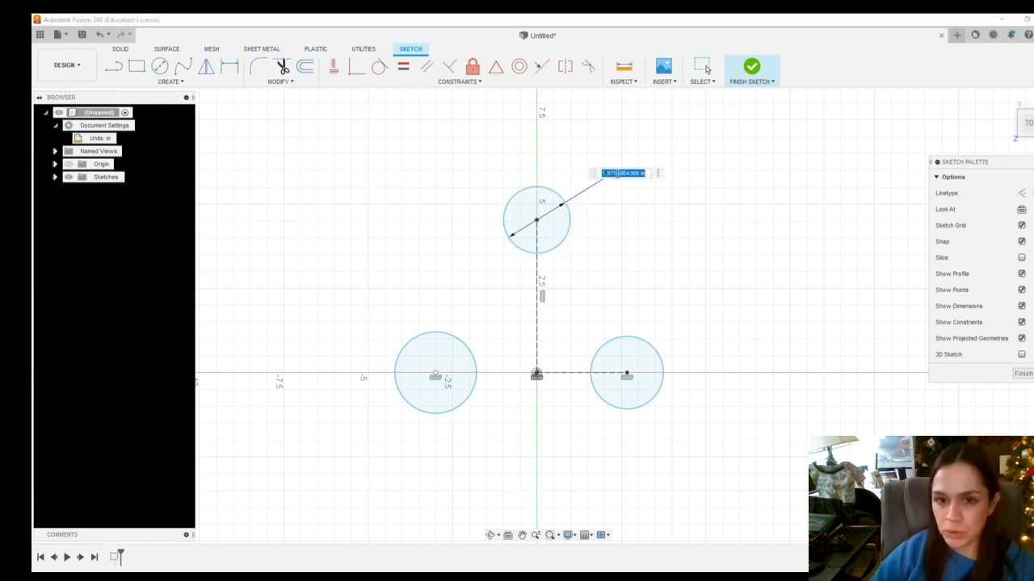
{"action": "type", "text": "1"}
{"action": "key", "text": "Return"}
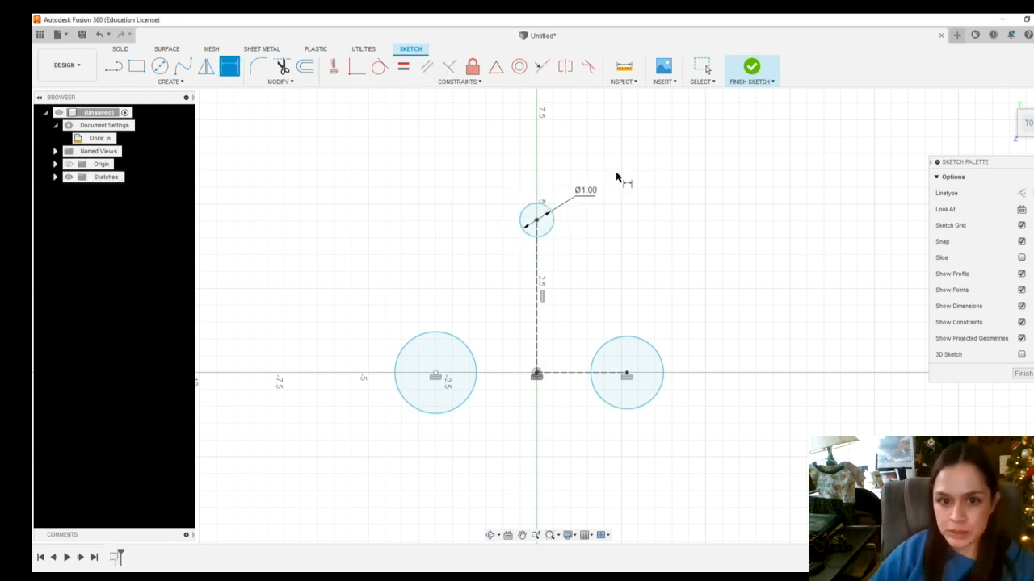
{"action": "left_click", "coordinate": [661, 347]}
{"action": "left_click", "coordinate": [684, 305]}
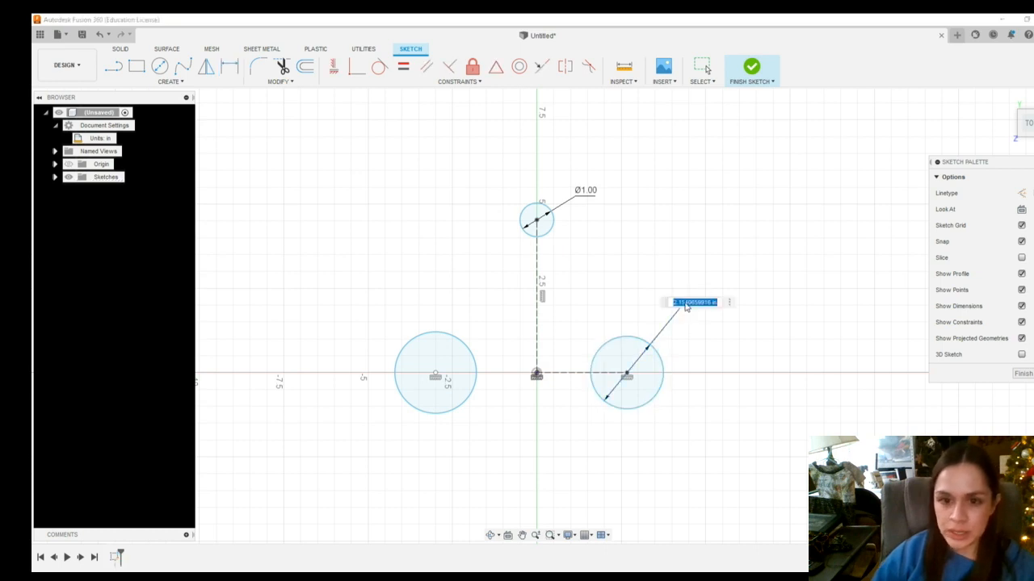
{"action": "type", "text": "1"}
{"action": "key", "text": "Return"}
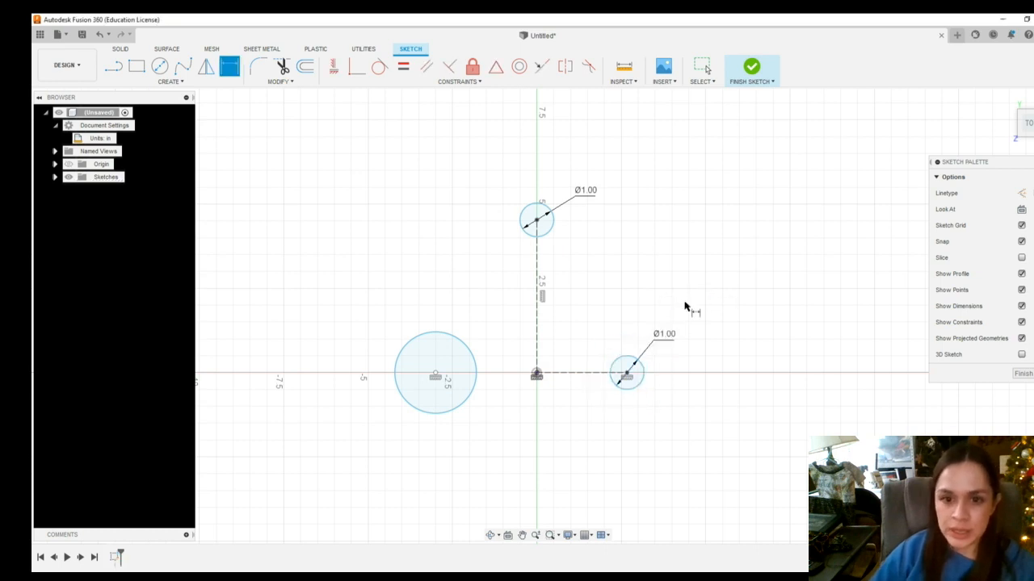
{"action": "left_click", "coordinate": [467, 348]}
{"action": "left_click", "coordinate": [445, 284]}
{"action": "type", "text": "1"}
{"action": "key", "text": "Return"}
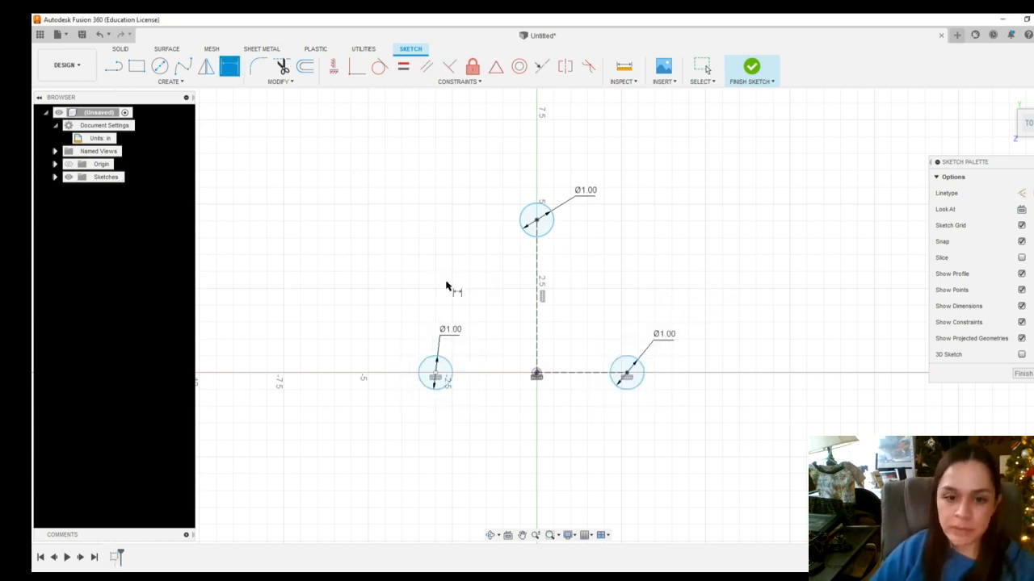
Dimension the horizontal distance between the left and right circle centers as 14
{"action": "scroll", "coordinate": [655, 415], "scroll_direction": "up", "scroll_amount": 1}
{"action": "scroll", "coordinate": [517, 295], "scroll_direction": "up", "scroll_amount": 1}
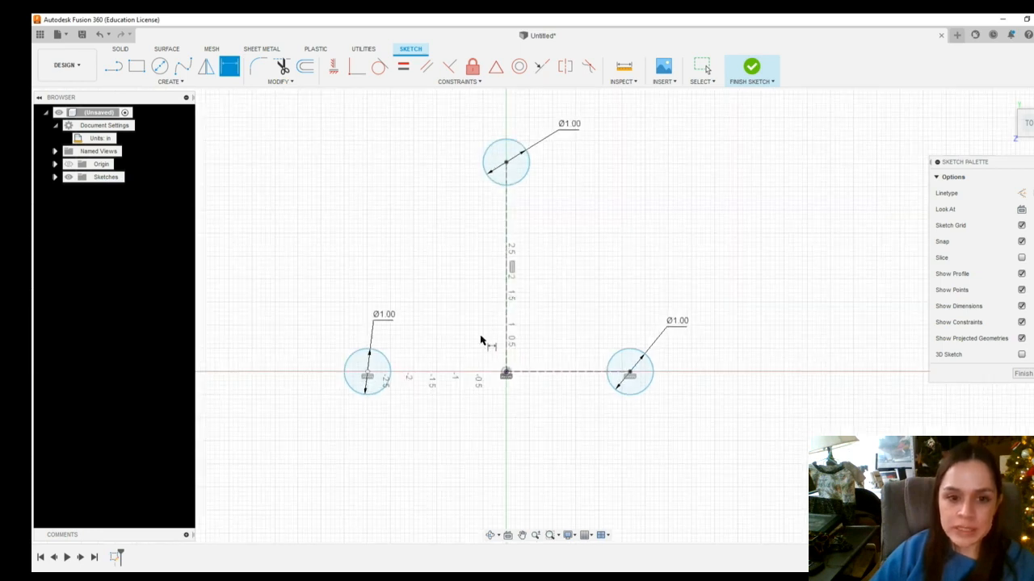
{"action": "left_click", "coordinate": [369, 375]}
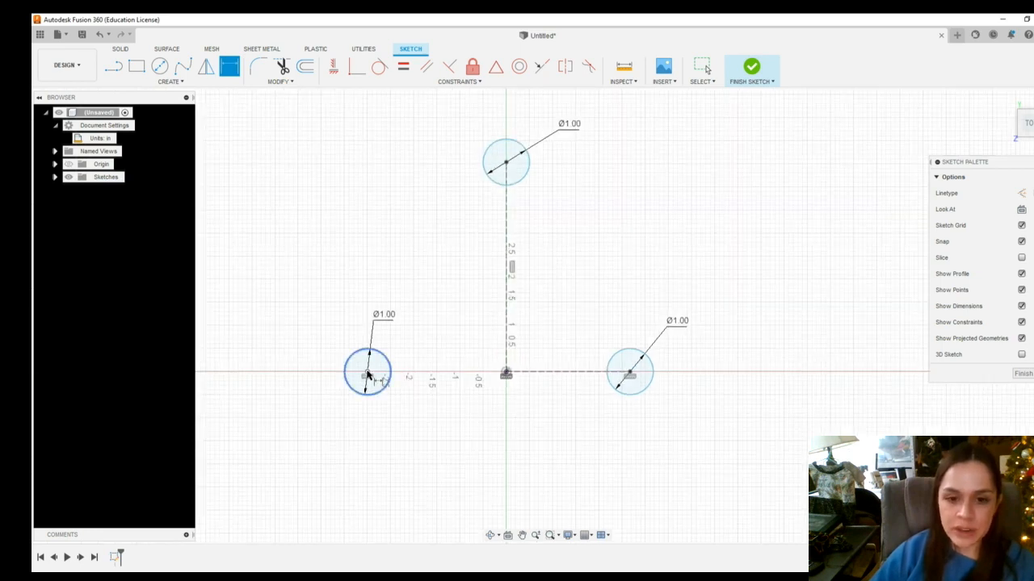
{"action": "left_click", "coordinate": [630, 375]}
{"action": "left_click", "coordinate": [547, 419]}
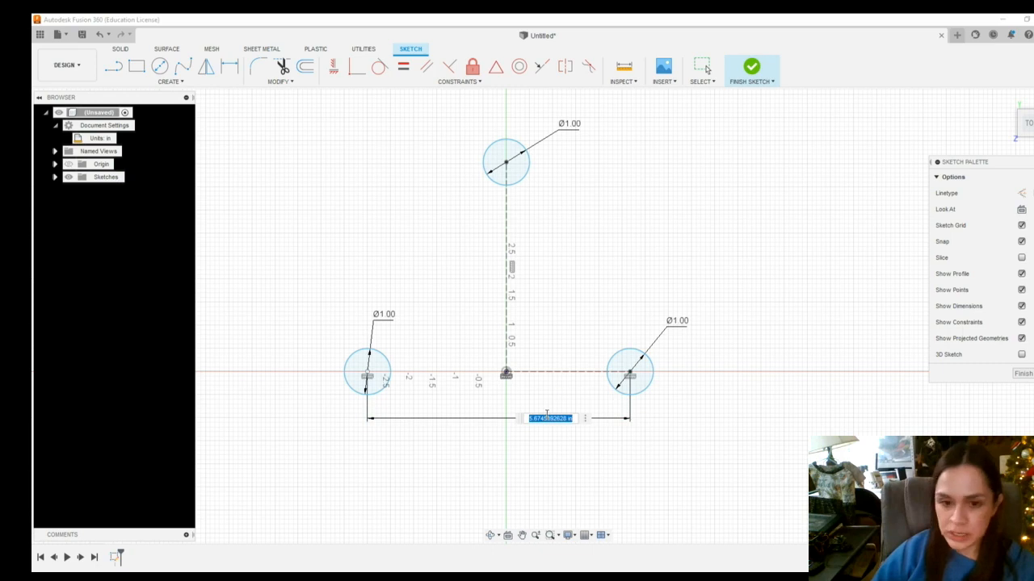
{"action": "key", "text": "BackSpace"}
{"action": "type", "text": "14"}
{"action": "key", "text": "Return"}
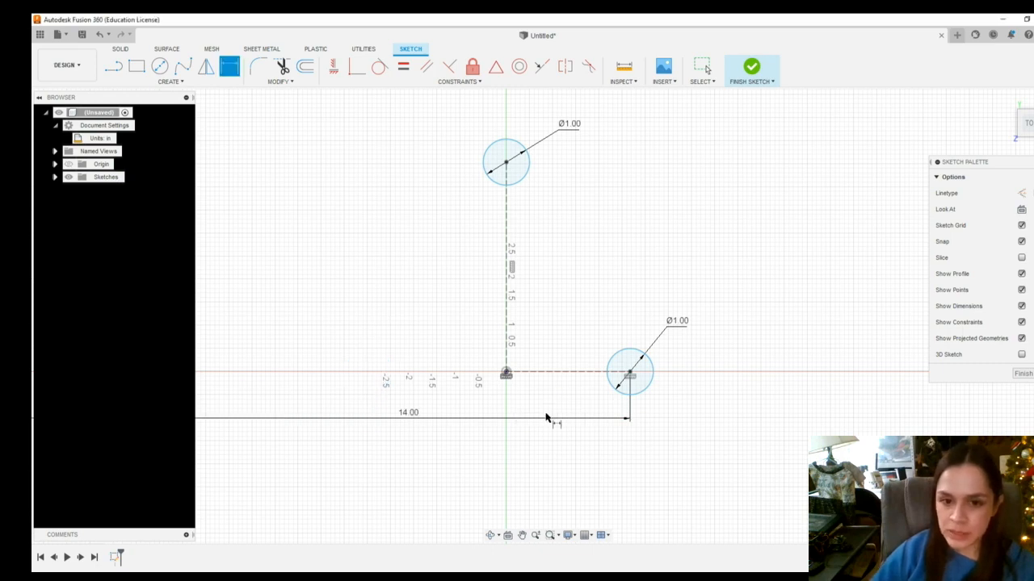
Dimension the vertical distance from the top circle's center to the horizontal axis as 4
{"action": "scroll", "coordinate": [509, 440], "scroll_direction": "down", "scroll_amount": 4}
{"action": "scroll", "coordinate": [477, 424], "scroll_direction": "up", "scroll_amount": 3}
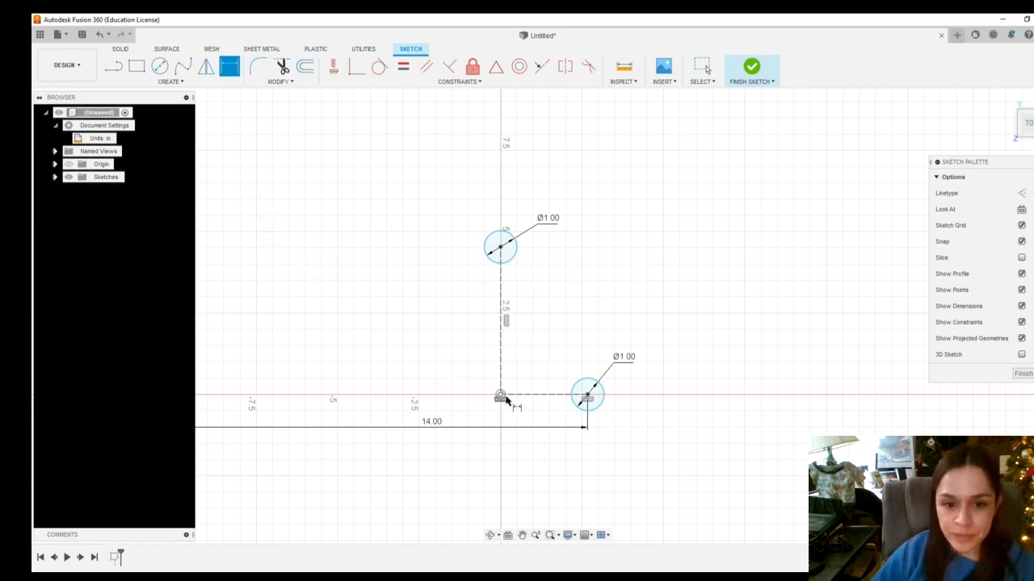
{"action": "left_click", "coordinate": [501, 248]}
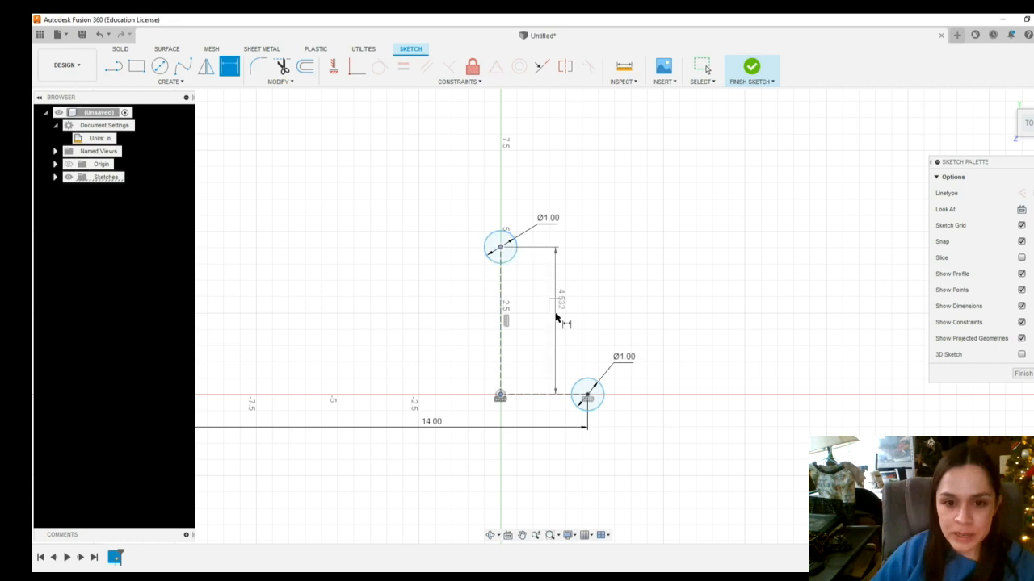
{"action": "left_click", "coordinate": [561, 319]}
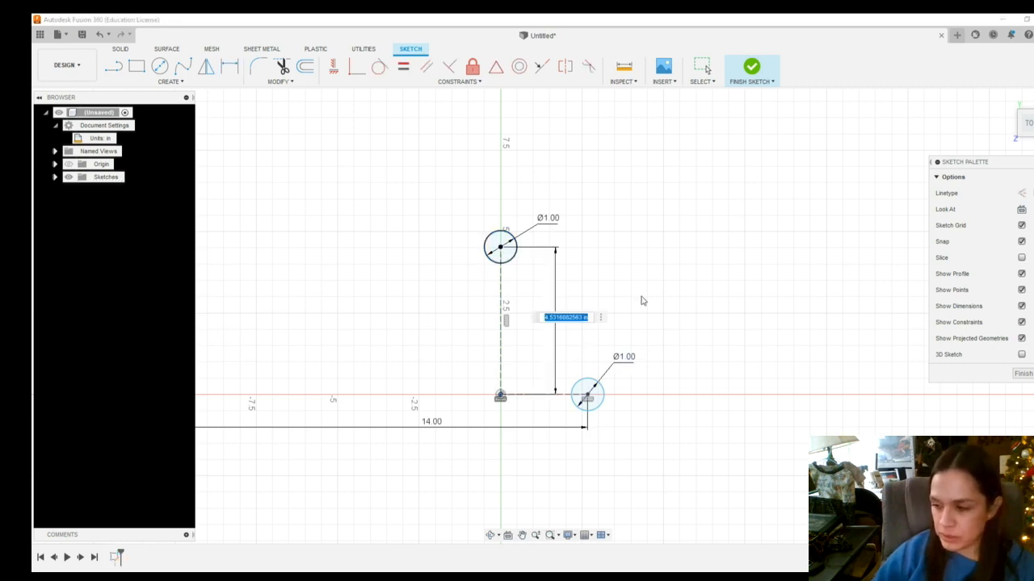
{"action": "type", "text": "4"}
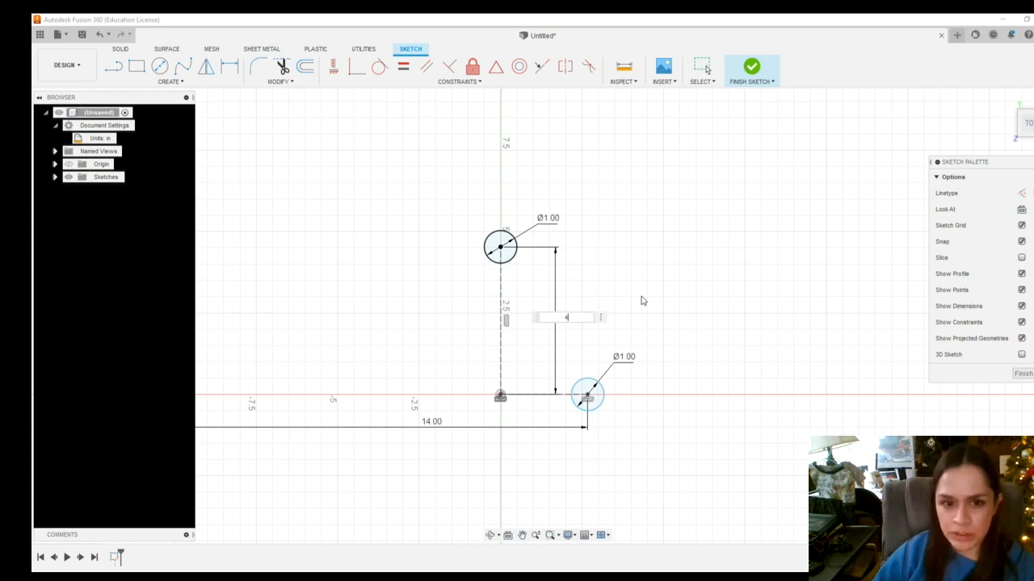
{"action": "key", "text": "Return"}
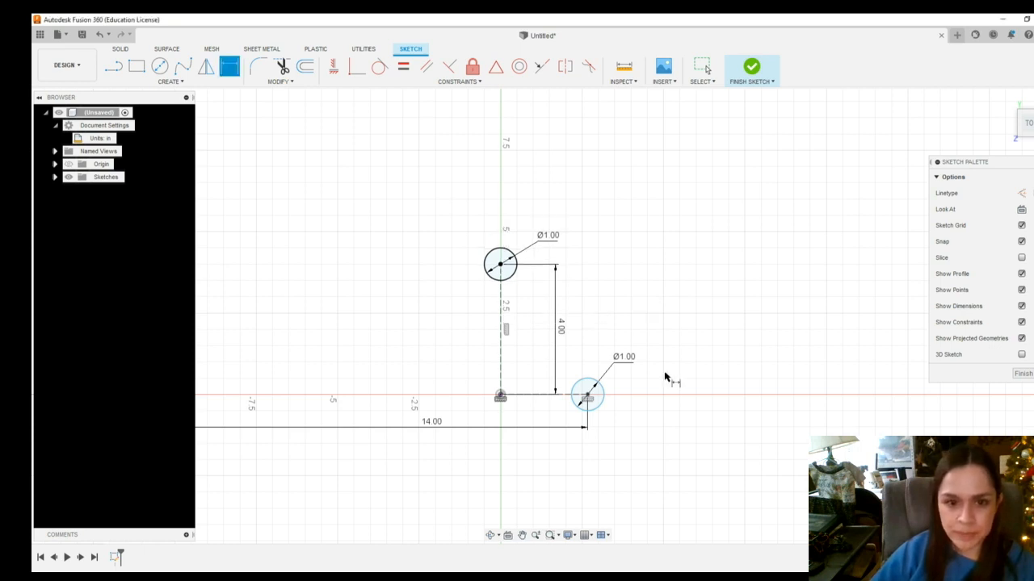
{"action": "scroll", "coordinate": [664, 377], "scroll_direction": "up", "scroll_amount": 1}
{"action": "scroll", "coordinate": [664, 376], "scroll_direction": "down", "scroll_amount": 1}
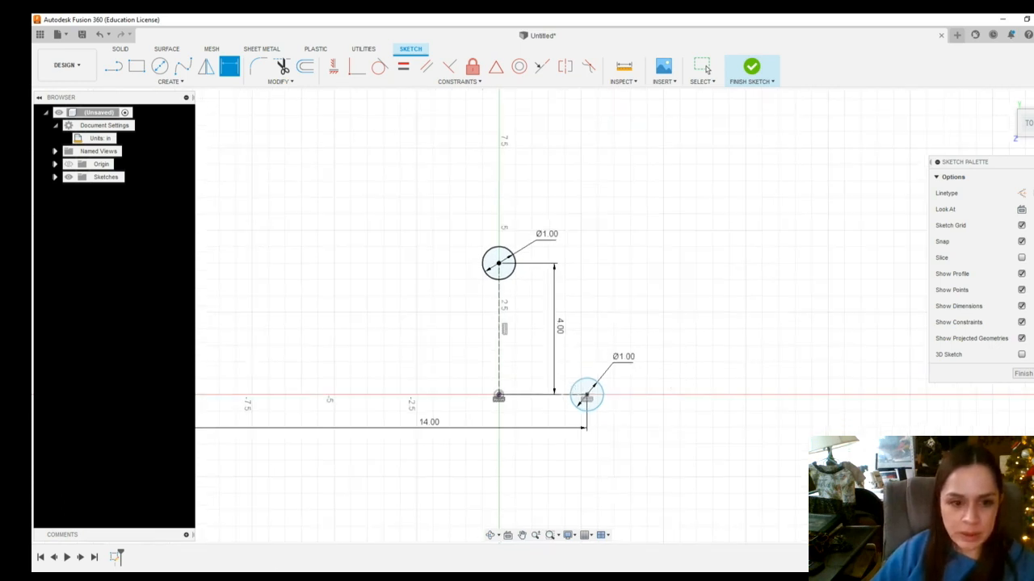
{"action": "left_click", "coordinate": [114, 70]}
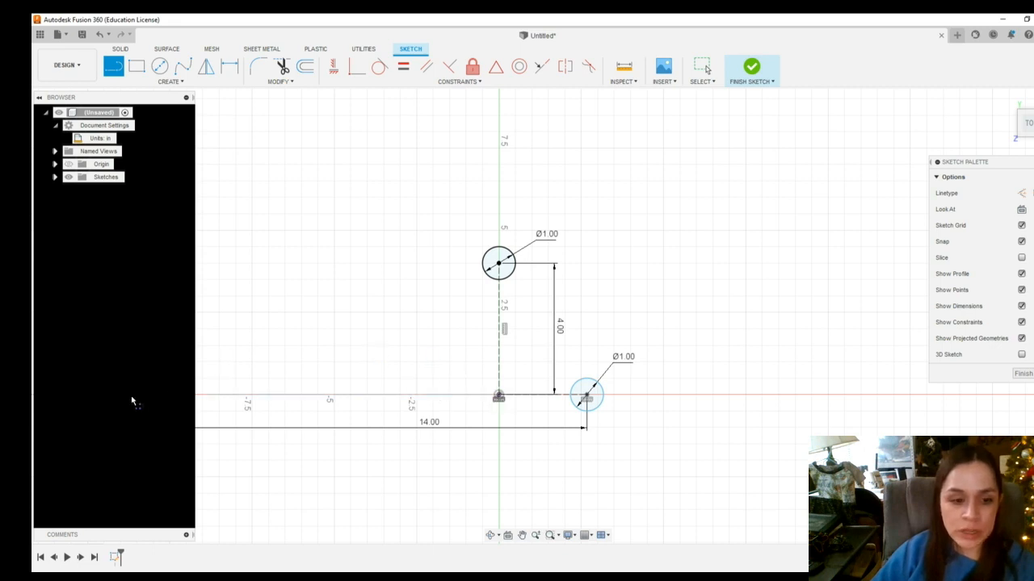
{"action": "scroll", "coordinate": [156, 416], "scroll_direction": "up", "scroll_amount": 2}
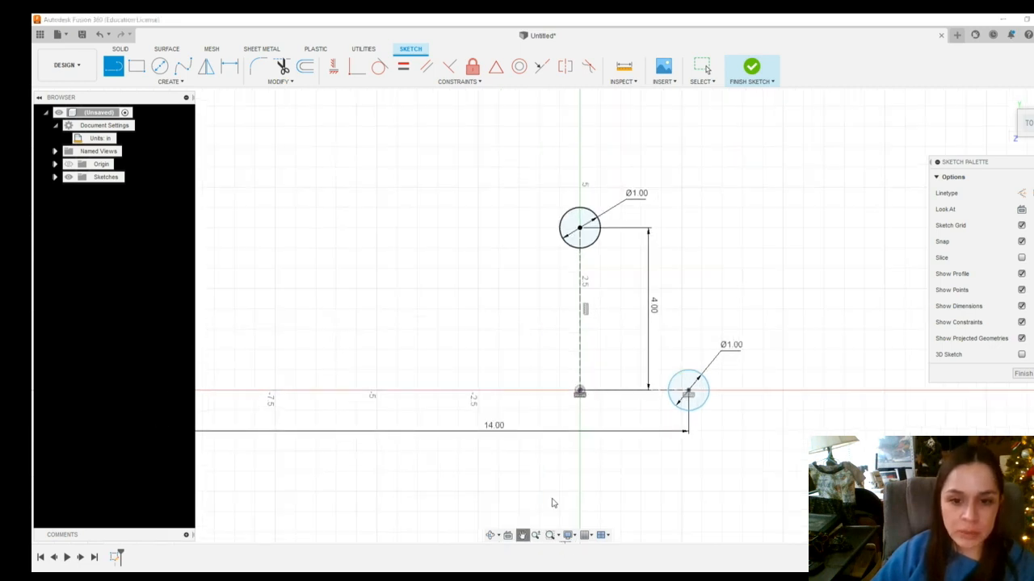
{"action": "left_click", "coordinate": [522, 536]}
{"action": "mouse_move", "coordinate": [532, 486]}
{"action": "left_mouse_down"}
{"action": "mouse_move", "coordinate": [676, 381]}
{"action": "mouse_move", "coordinate": [711, 399]}
{"action": "left_mouse_up"}
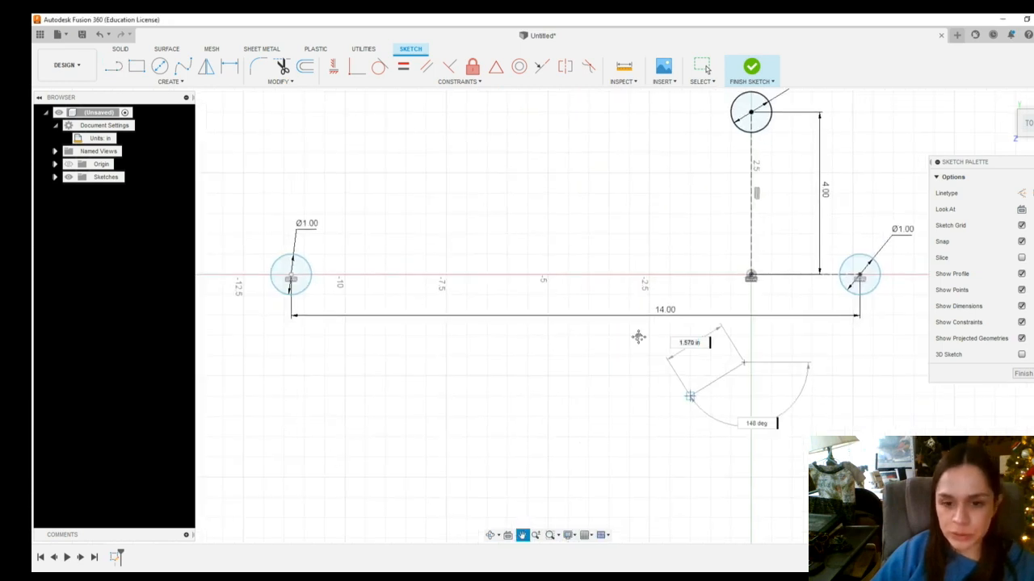
{"action": "key", "text": "Escape"}
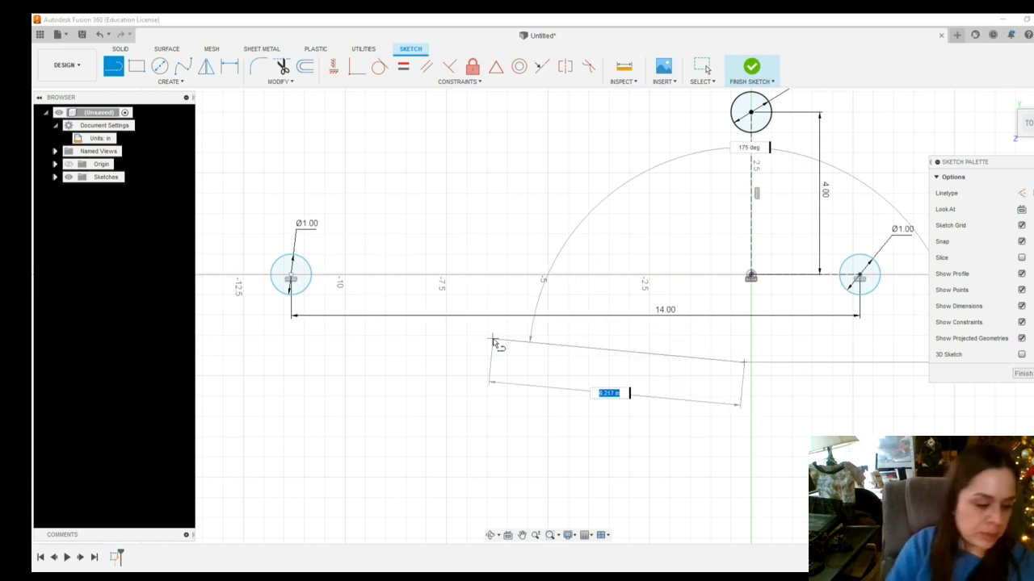
{"action": "key", "text": "Escape"}
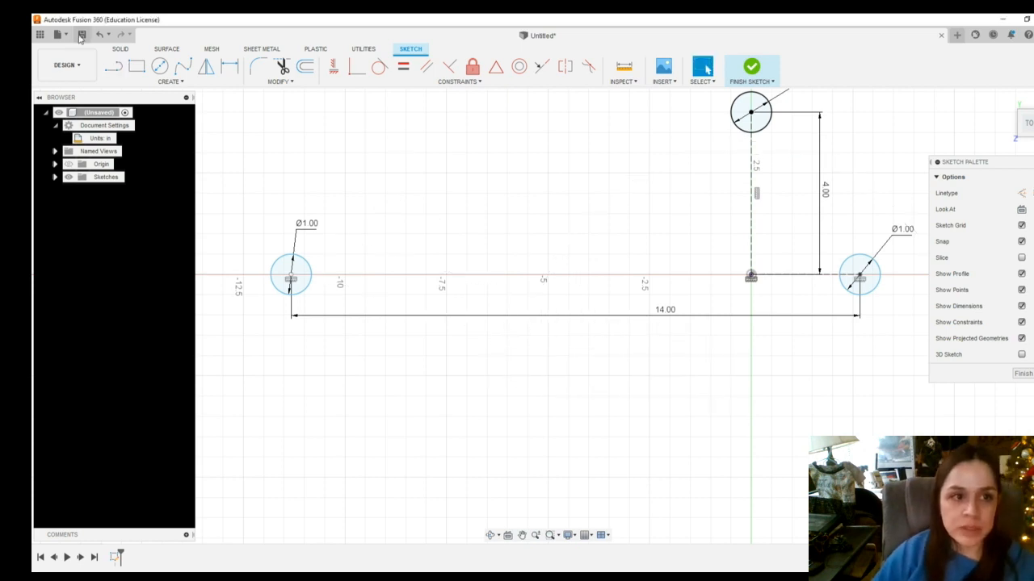
Draw a line from the left circle's center to the origin
{"action": "left_click", "coordinate": [113, 66]}
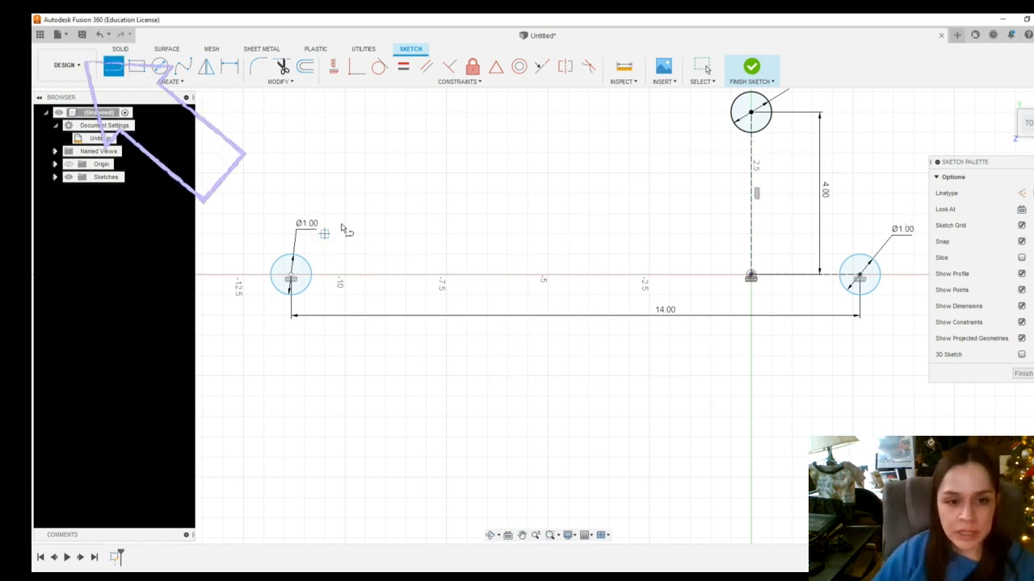
{"action": "left_click", "coordinate": [290, 279]}
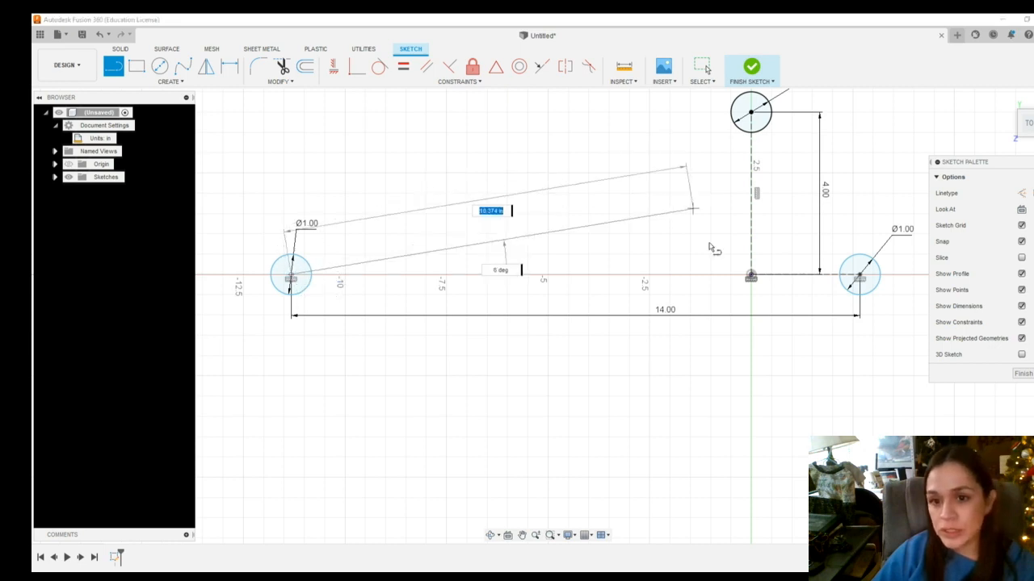
{"action": "double_click", "coordinate": [751, 277]}
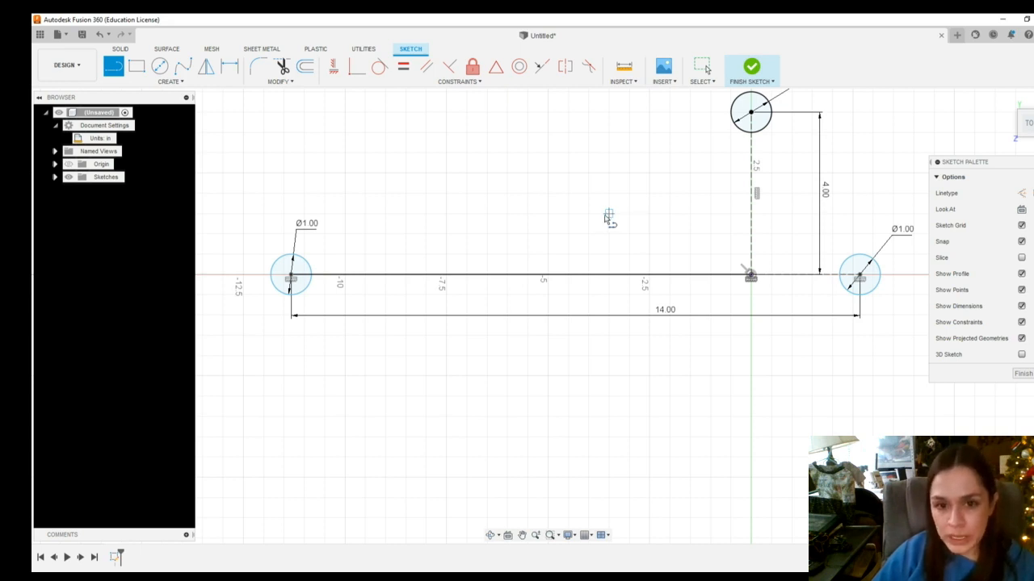
{"action": "key", "text": "Escape"}
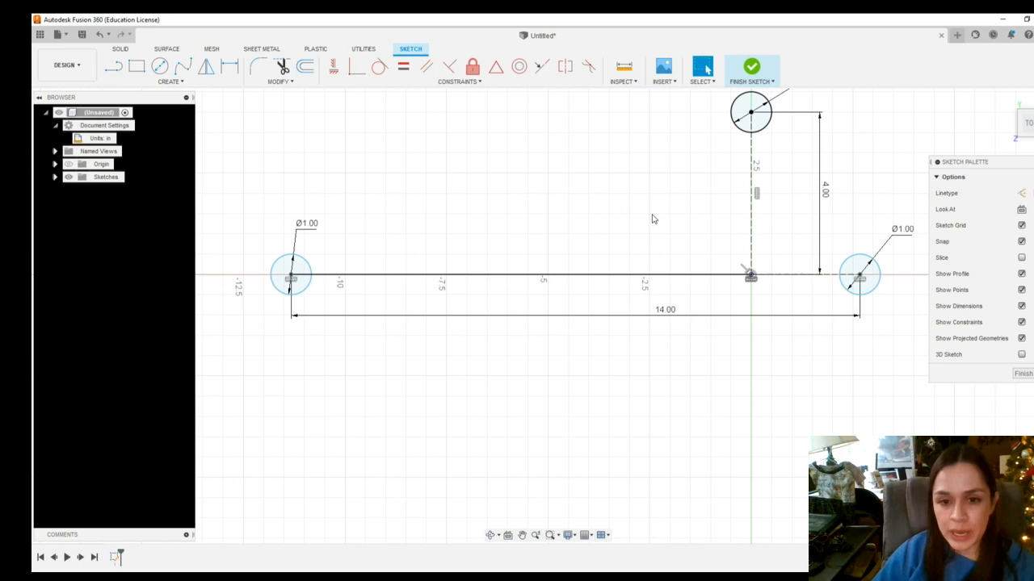
Select the new line and convert it to construction geometry
{"action": "left_click", "coordinate": [601, 277]}
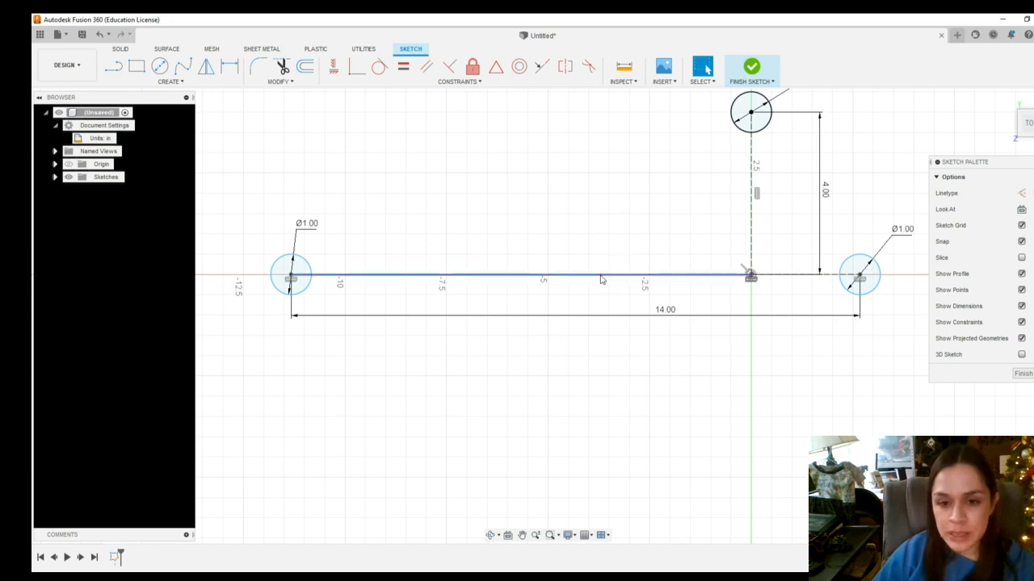
{"action": "left_click", "coordinate": [601, 277]}
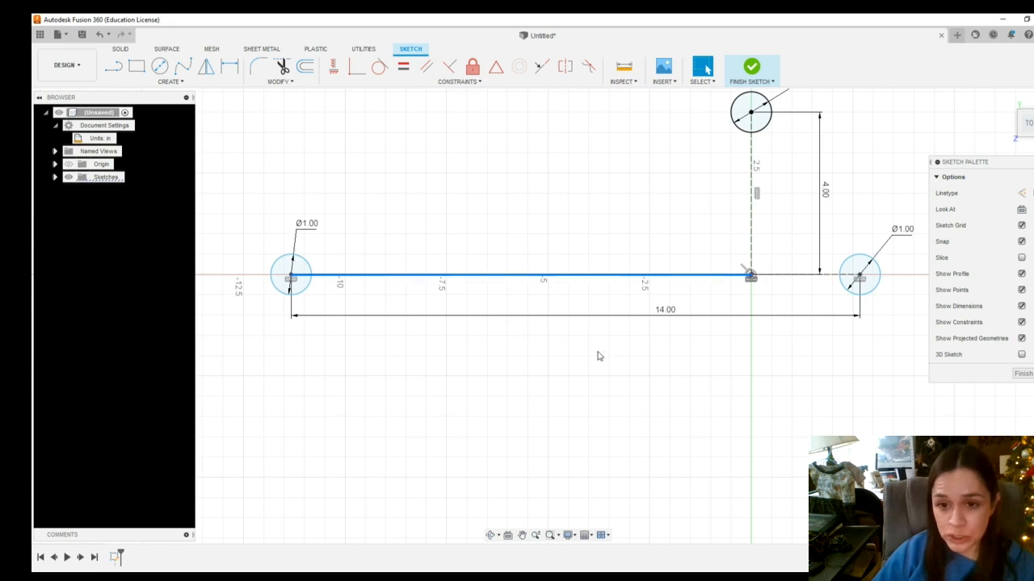
{"action": "scroll", "coordinate": [821, 330], "scroll_direction": "down", "scroll_amount": 2}
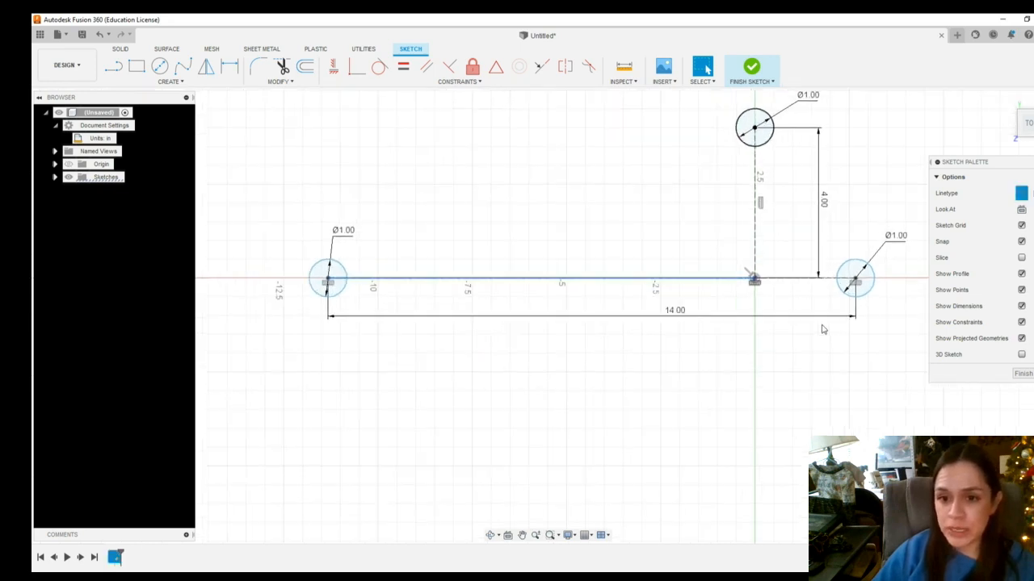
{"action": "scroll", "coordinate": [821, 329], "scroll_direction": "down", "scroll_amount": 2}
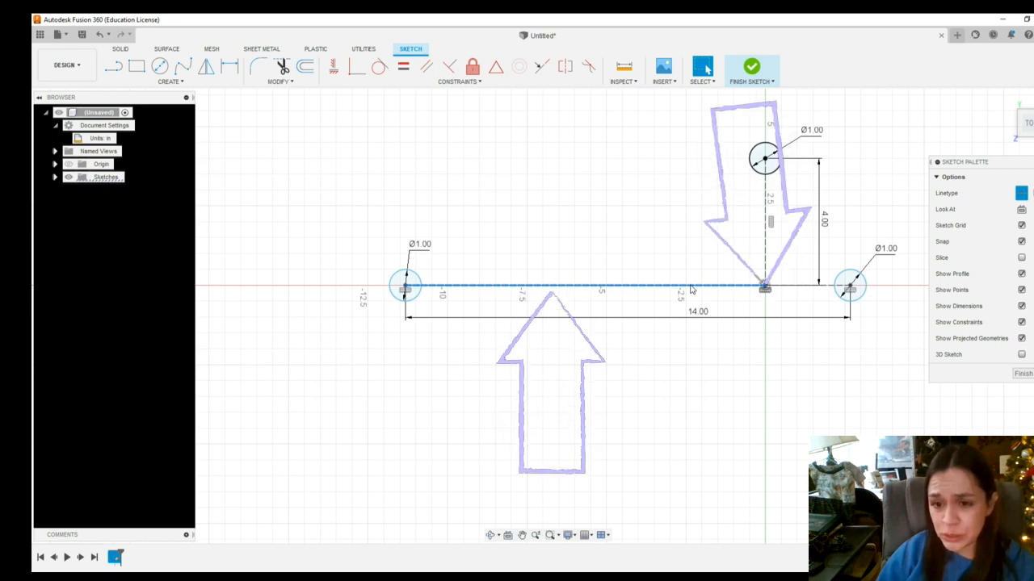
{"action": "scroll", "coordinate": [882, 313], "scroll_direction": "up", "scroll_amount": 2}
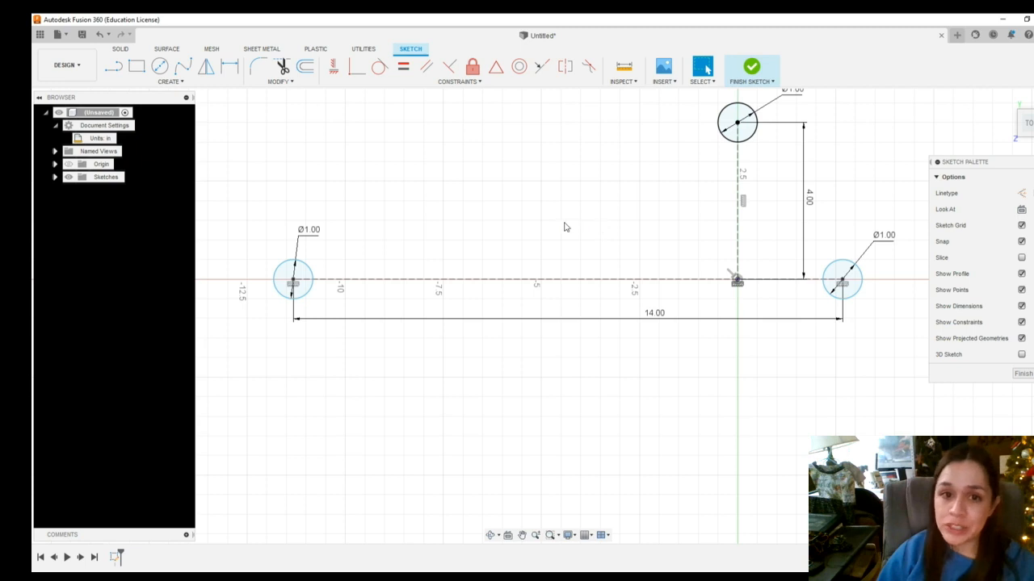
Apply an Equal constraint to the two horizontal construction segments on either side of the origin
{"action": "left_click", "coordinate": [403, 69]}
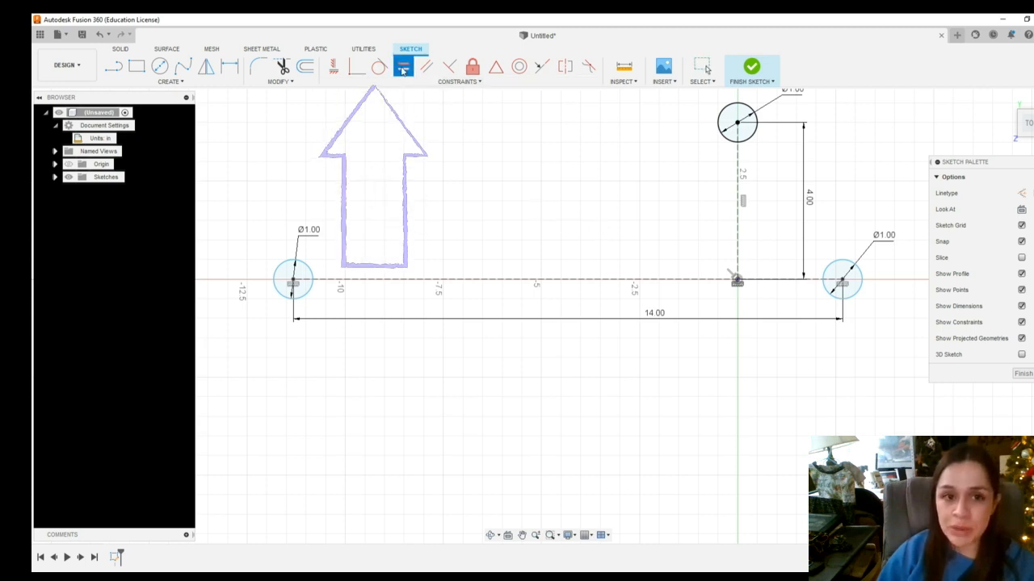
{"action": "left_click", "coordinate": [462, 83]}
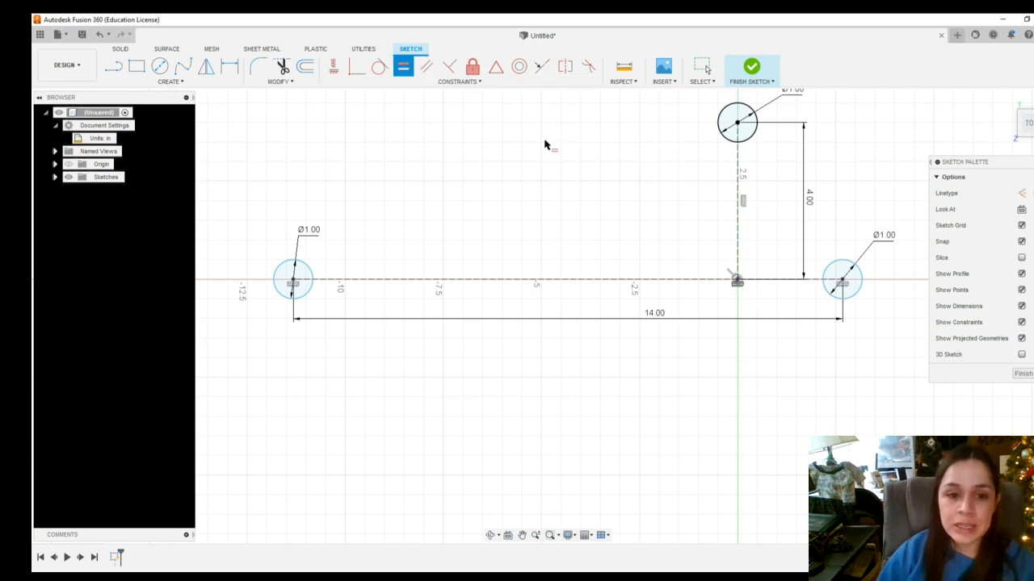
{"action": "left_click", "coordinate": [543, 282]}
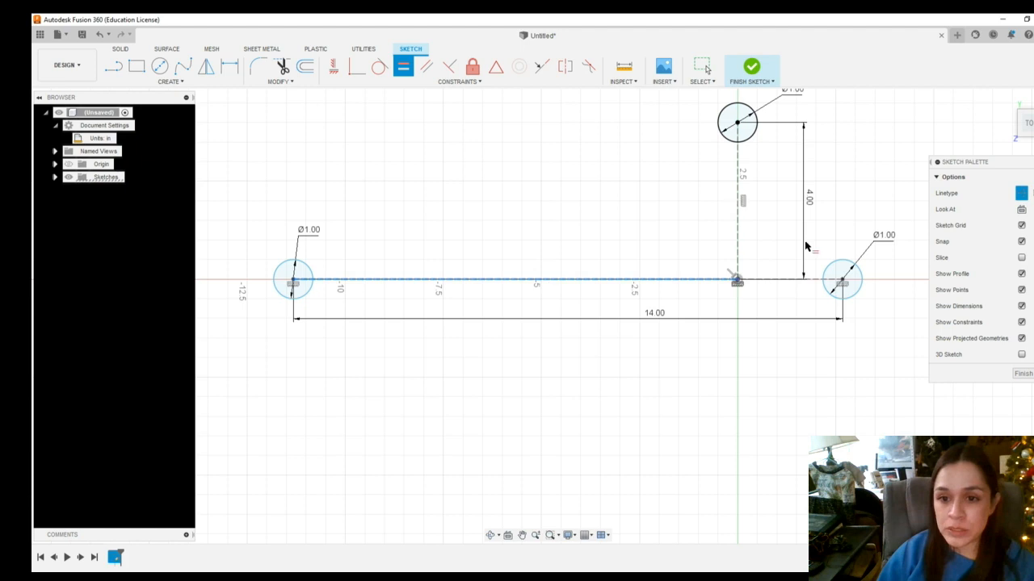
{"action": "left_click", "coordinate": [787, 282]}
{"action": "scroll", "coordinate": [808, 362], "scroll_direction": "down", "scroll_amount": 2}
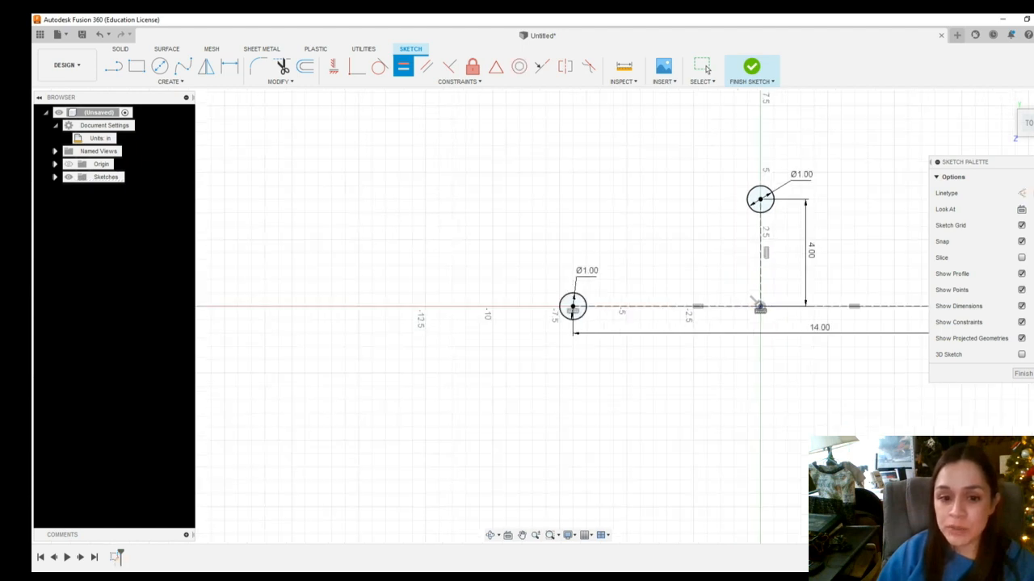
{"action": "left_click", "coordinate": [522, 535]}
{"action": "mouse_move", "coordinate": [699, 444]}
{"action": "left_mouse_down"}
{"action": "mouse_move", "coordinate": [568, 480]}
{"action": "mouse_move", "coordinate": [462, 464]}
{"action": "left_mouse_up"}
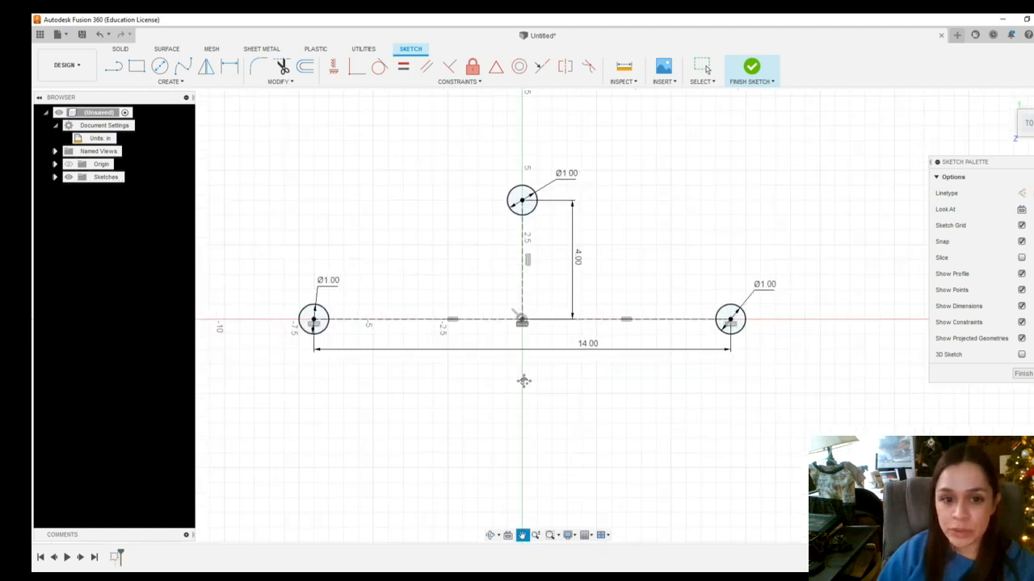
{"action": "scroll", "coordinate": [523, 380], "scroll_direction": "up", "scroll_amount": 2}
{"action": "key", "text": "Escape"}
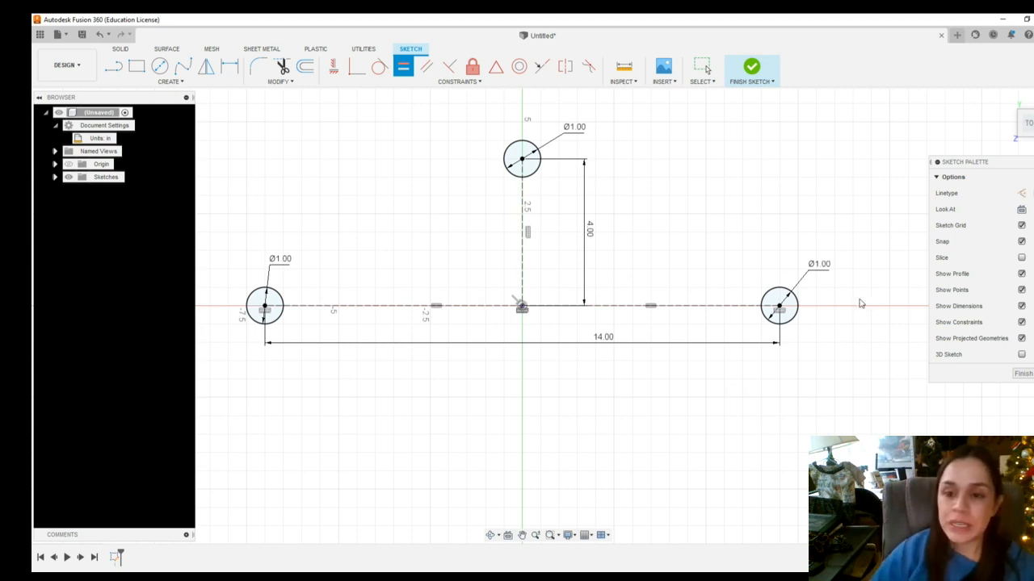
{"action": "key", "text": "Escape"}
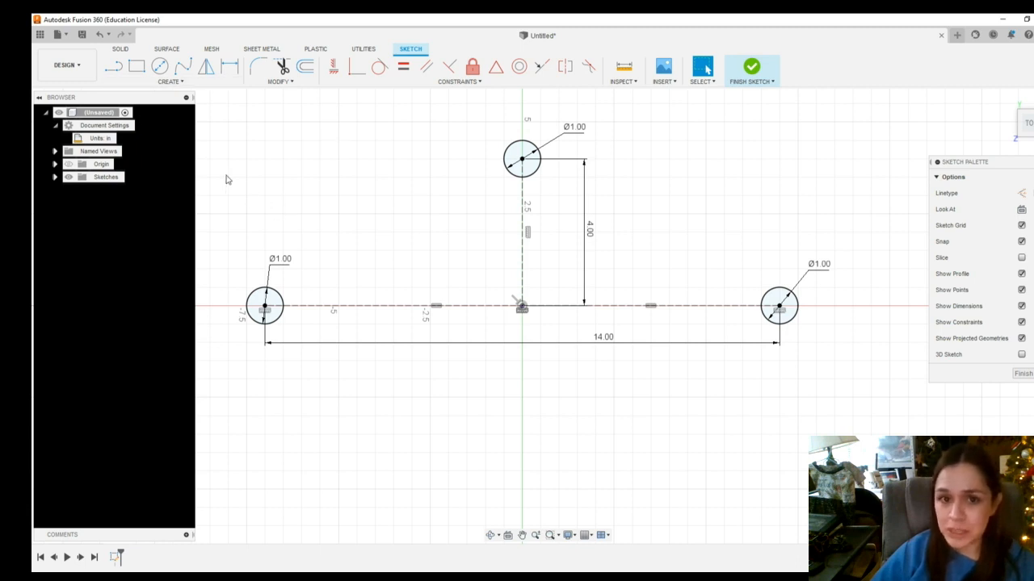
Draw connected lines from the left circle's center over the top circle and down to the right circle's upper edge
{"action": "left_click", "coordinate": [118, 68]}
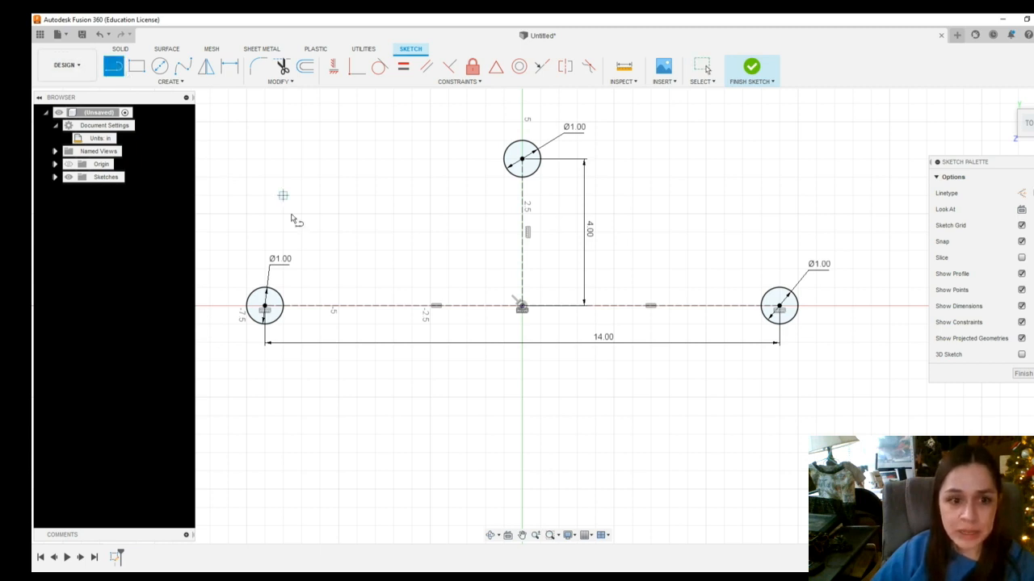
{"action": "left_click", "coordinate": [265, 305]}
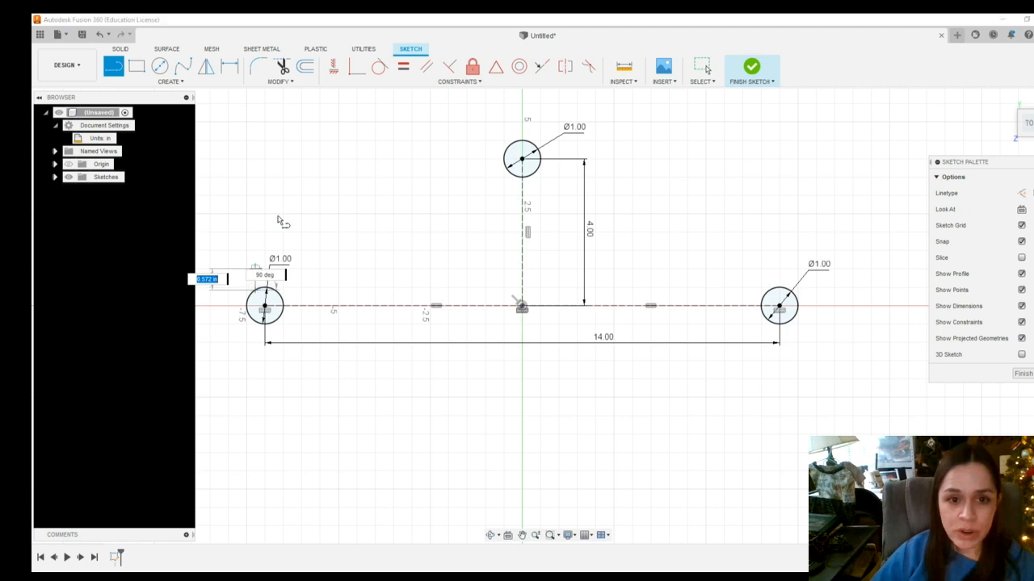
{"action": "left_click", "coordinate": [513, 147]}
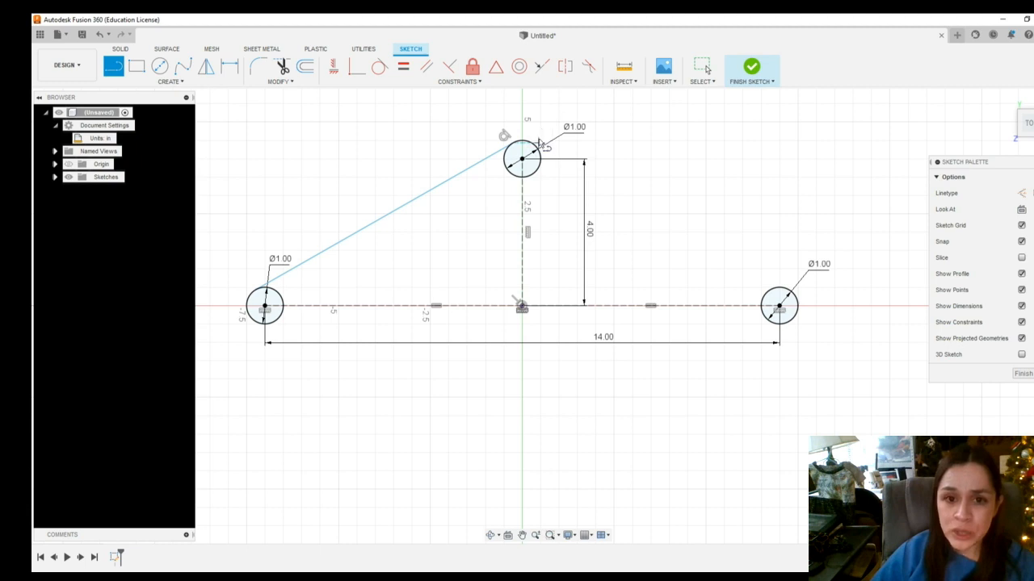
{"action": "scroll", "coordinate": [541, 152], "scroll_direction": "up", "scroll_amount": 6}
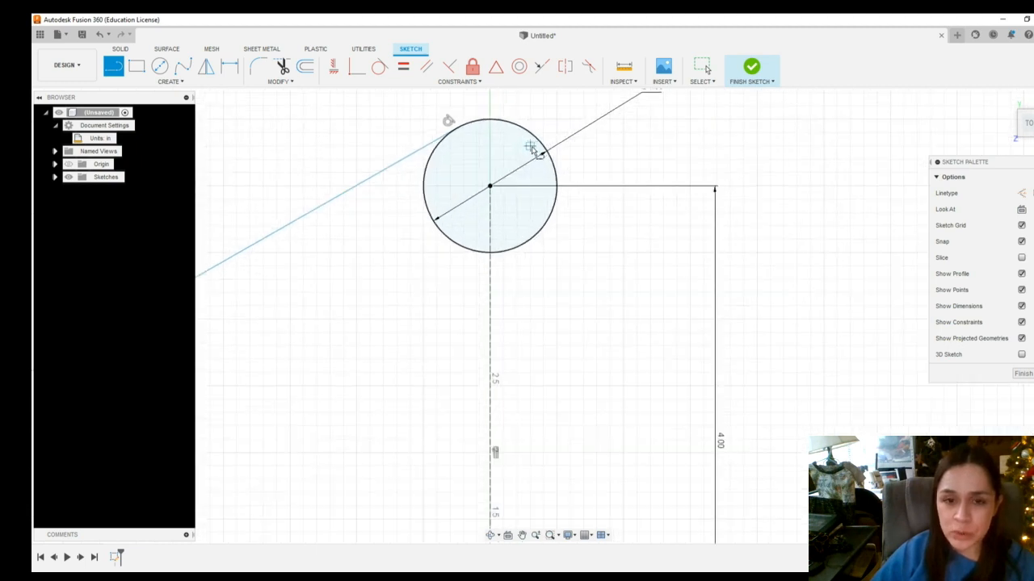
{"action": "scroll", "coordinate": [533, 148], "scroll_direction": "up", "scroll_amount": 2}
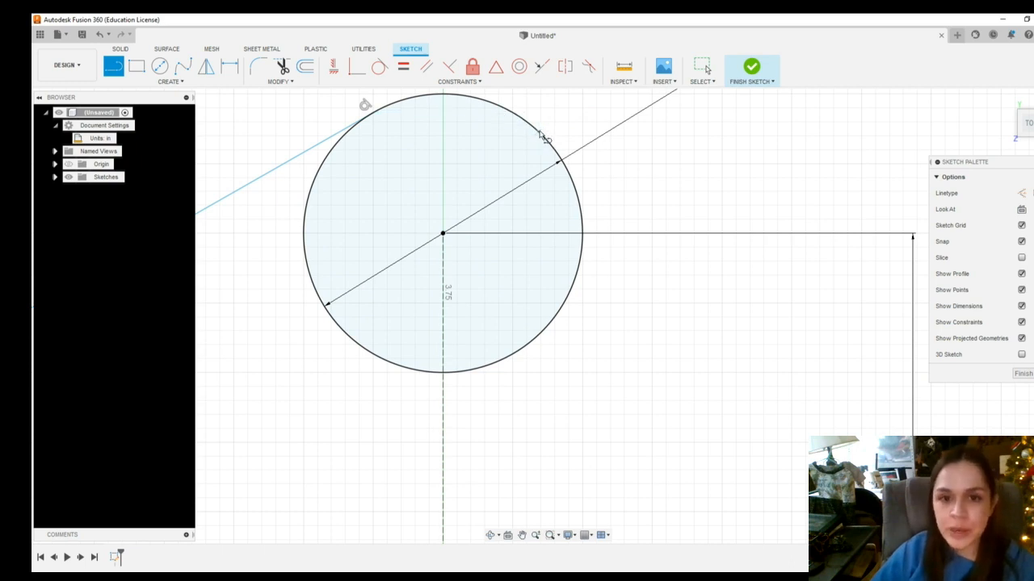
{"action": "left_click_drag", "start_coordinate": [540, 137], "coordinate": [525, 129]}
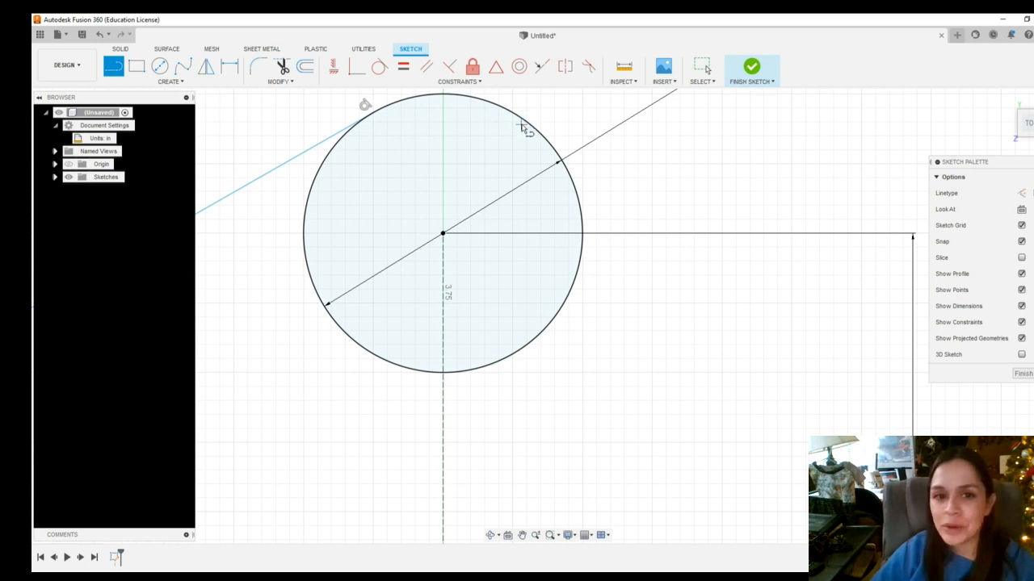
{"action": "left_click", "coordinate": [521, 120]}
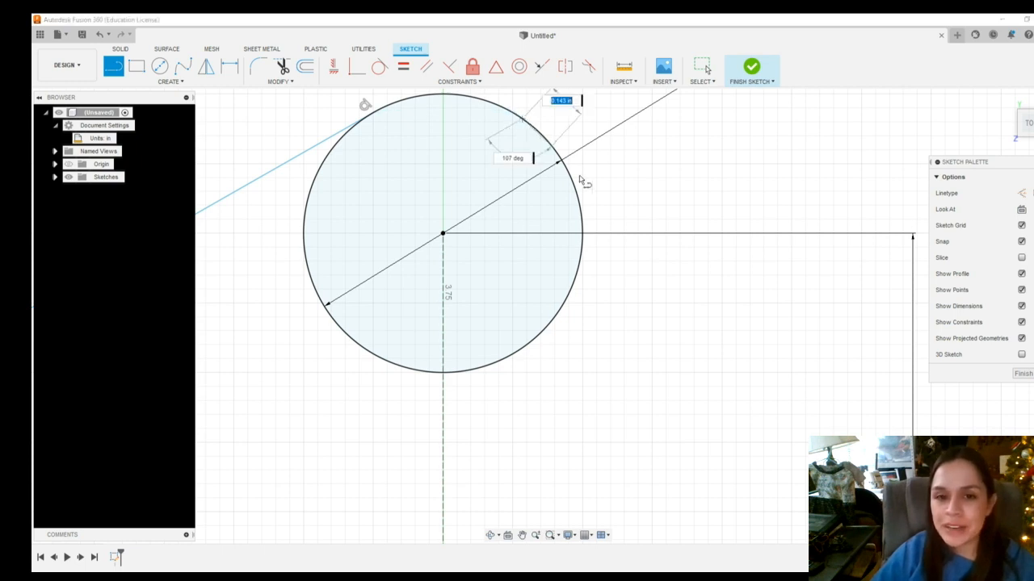
{"action": "scroll", "coordinate": [614, 291], "scroll_direction": "down", "scroll_amount": 5}
{"action": "scroll", "coordinate": [638, 317], "scroll_direction": "down", "scroll_amount": 4}
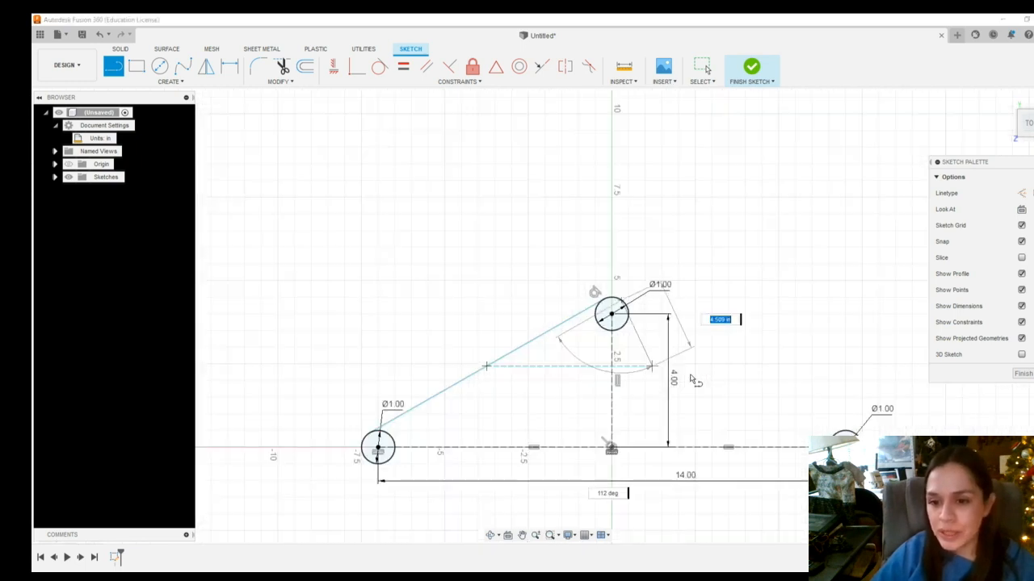
{"action": "left_click", "coordinate": [842, 433]}
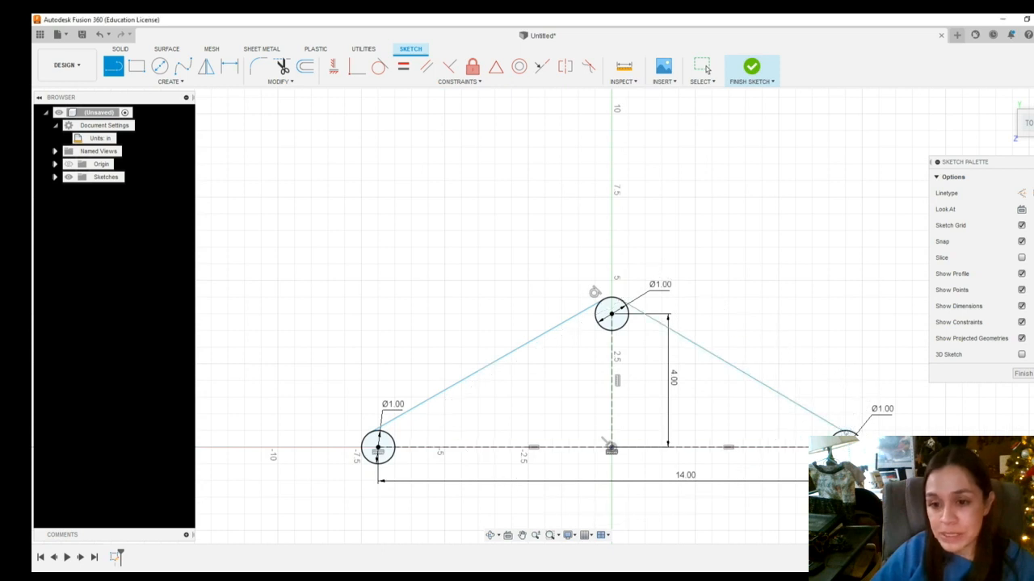
{"action": "scroll", "coordinate": [843, 436], "scroll_direction": "up", "scroll_amount": 8}
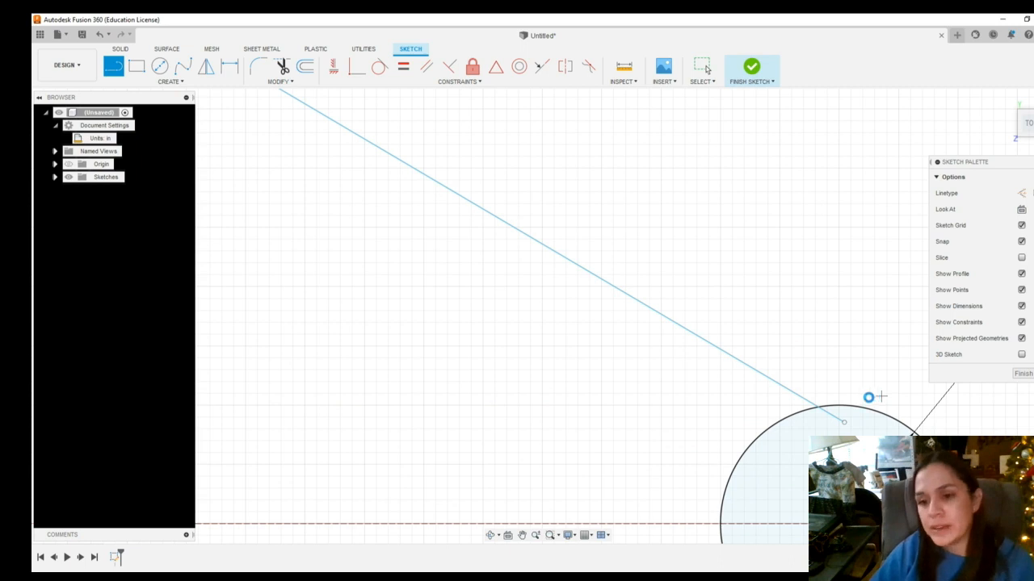
{"action": "key", "text": "Escape"}
Move the slanted line's lower endpoint onto the top point of the right circle
{"action": "scroll", "coordinate": [863, 448], "scroll_direction": "up", "scroll_amount": 3}
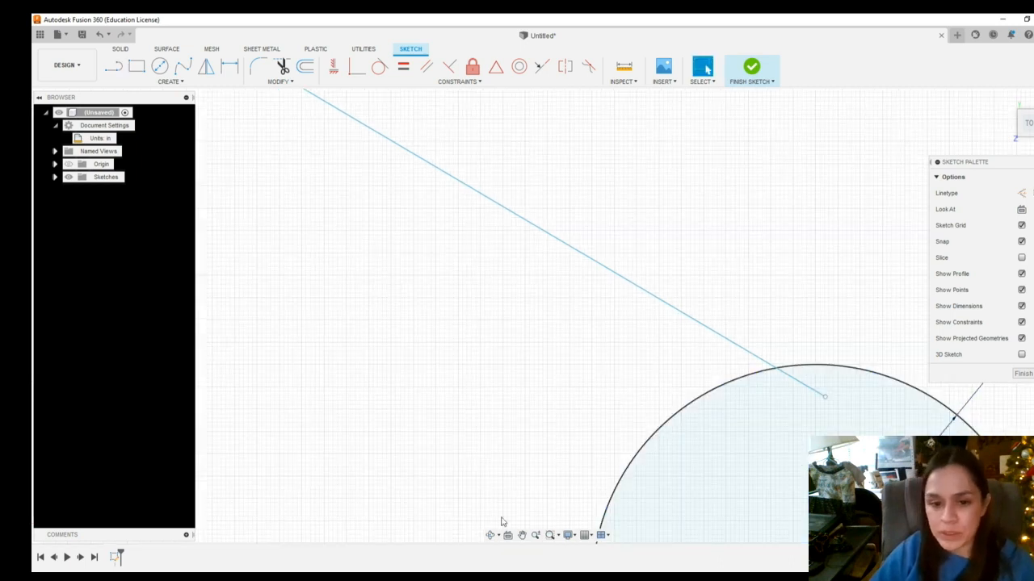
{"action": "left_click", "coordinate": [521, 536]}
{"action": "left_click_drag", "start_coordinate": [658, 469], "coordinate": [492, 279]}
{"action": "left_click", "coordinate": [522, 535]}
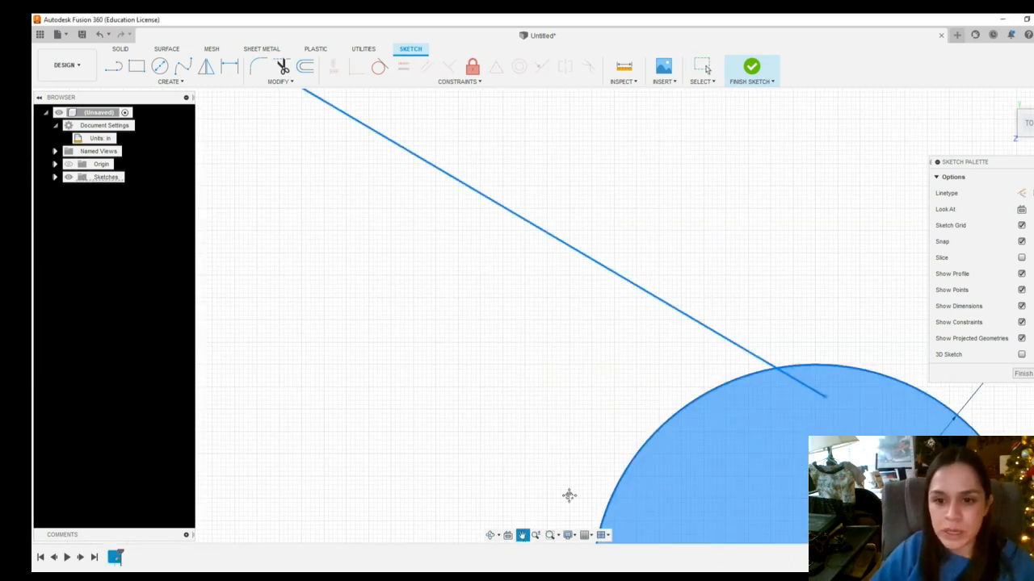
{"action": "mouse_move", "coordinate": [569, 495]}
{"action": "left_mouse_down"}
{"action": "mouse_move", "coordinate": [461, 283]}
{"action": "mouse_move", "coordinate": [525, 277]}
{"action": "left_mouse_up"}
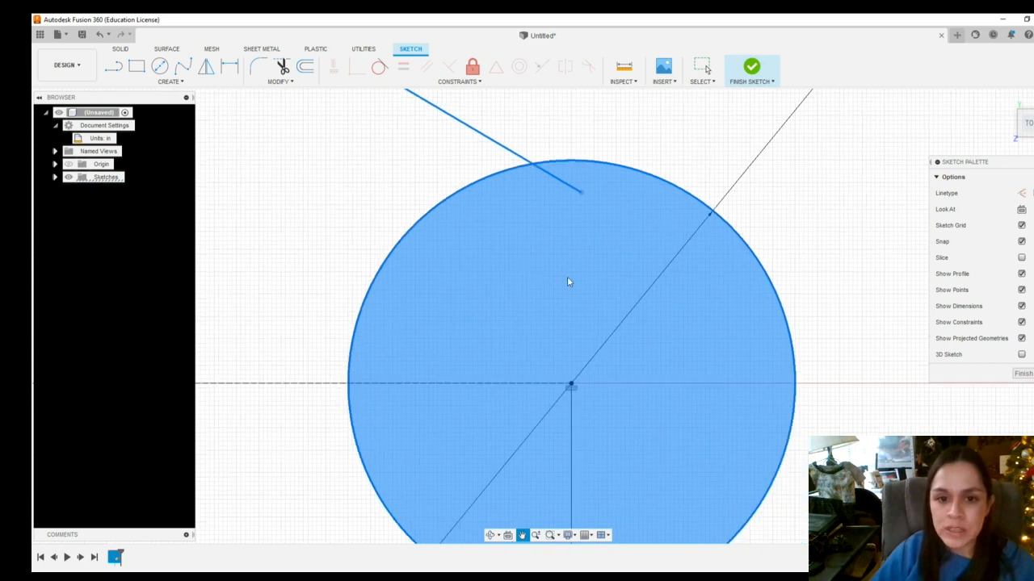
{"action": "key", "text": "Escape"}
{"action": "left_click", "coordinate": [596, 162]}
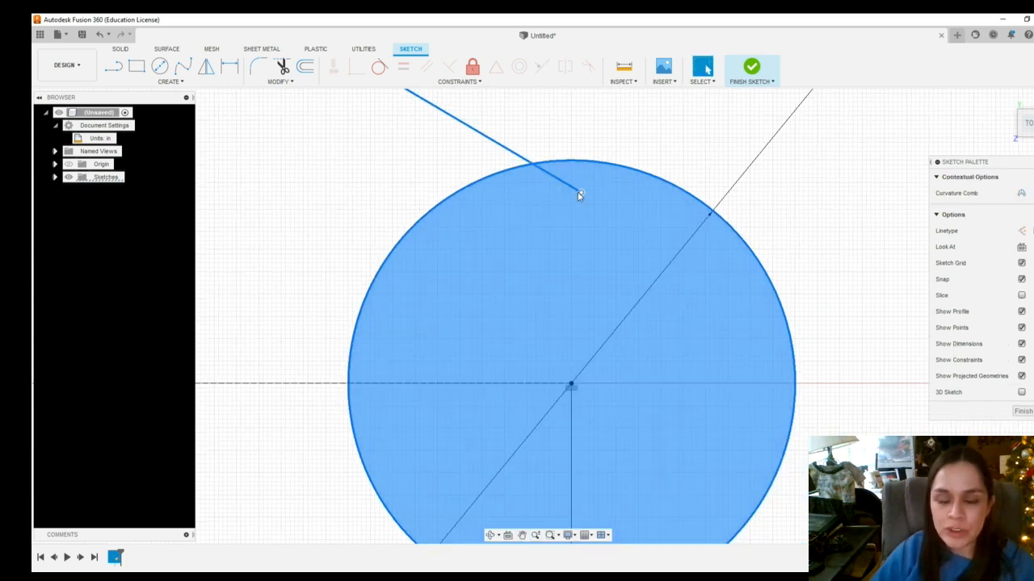
{"action": "left_click_drag", "start_coordinate": [583, 193], "coordinate": [566, 163]}
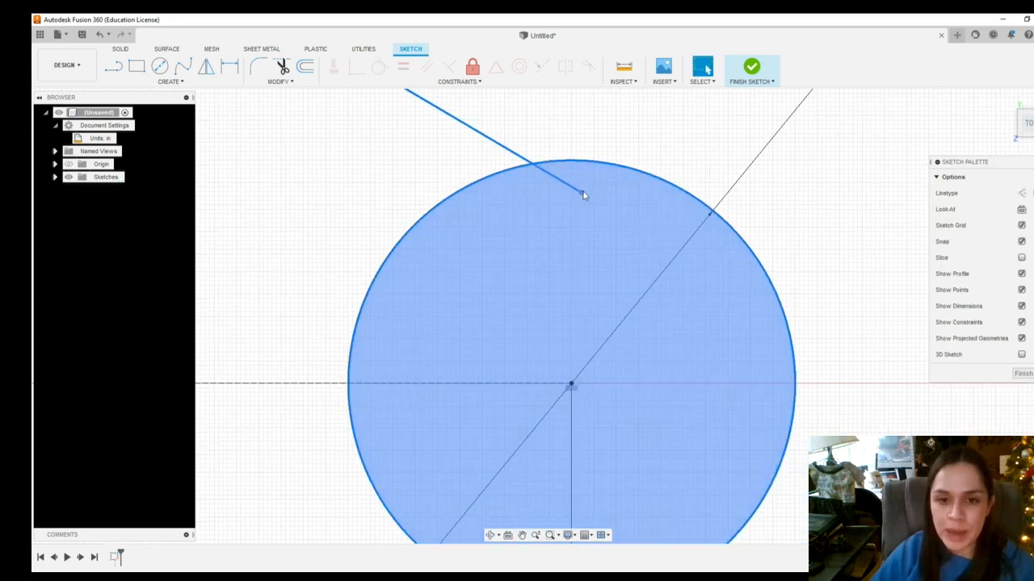
{"action": "key", "text": "Escape"}
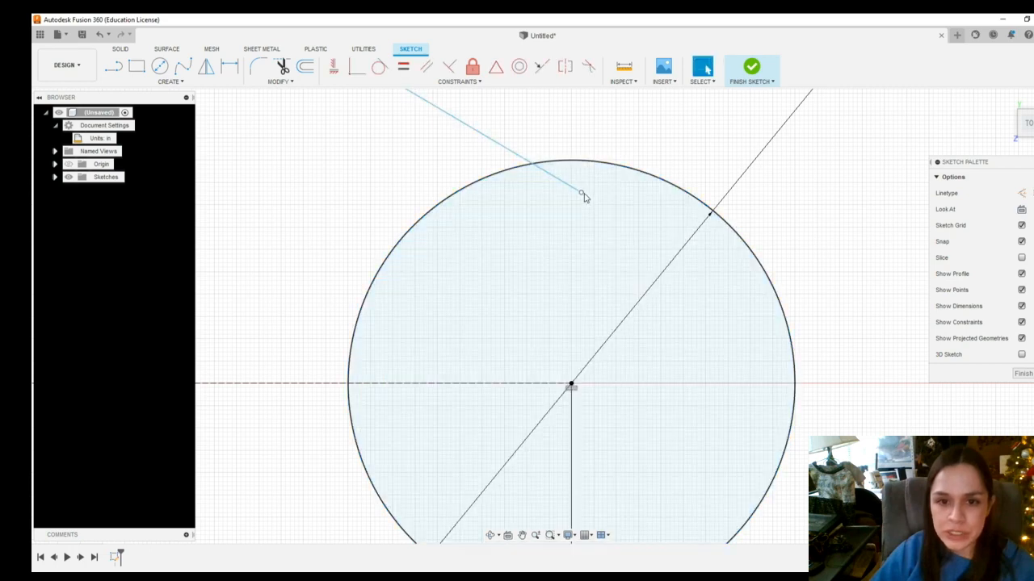
{"action": "left_click_drag", "start_coordinate": [584, 196], "coordinate": [568, 174]}
Zoom out to inspect the connected lines across the whole sketch
{"action": "left_click", "coordinate": [515, 244]}
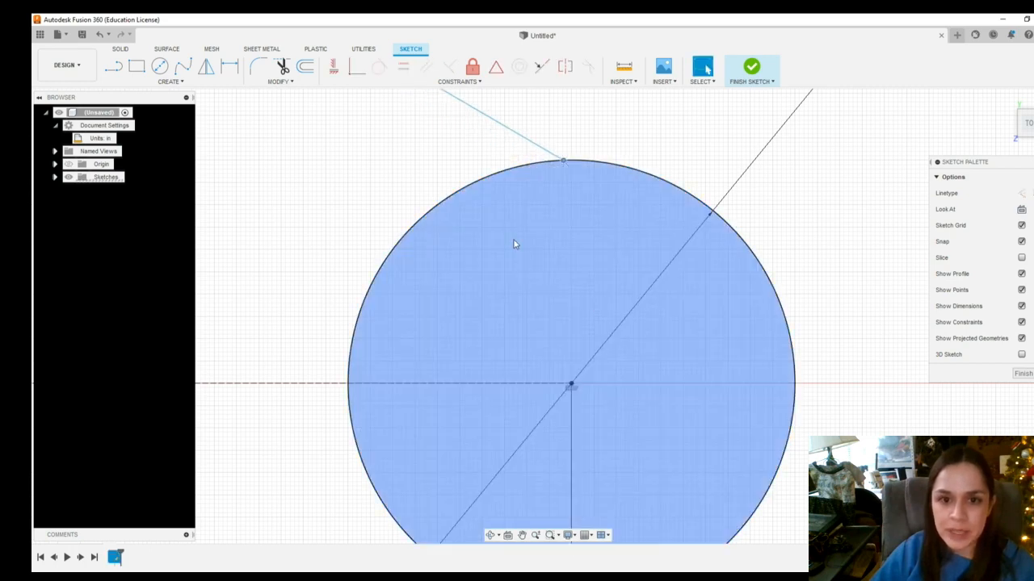
{"action": "scroll", "coordinate": [446, 327], "scroll_direction": "up", "scroll_amount": 2}
{"action": "scroll", "coordinate": [431, 363], "scroll_direction": "down", "scroll_amount": 5}
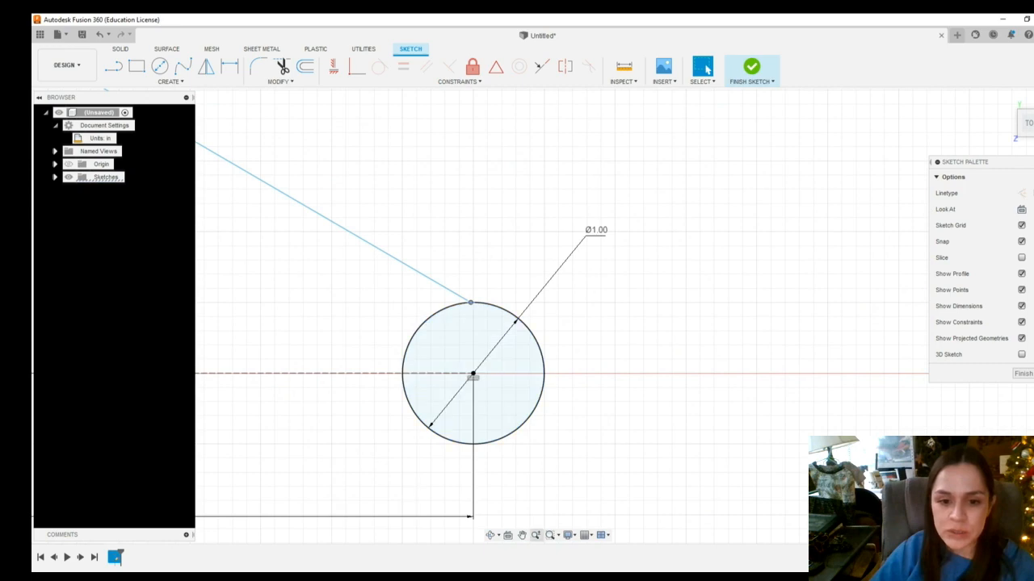
{"action": "left_click", "coordinate": [522, 536]}
{"action": "left_click_drag", "start_coordinate": [575, 480], "coordinate": [744, 289]}
{"action": "key", "text": "Escape"}
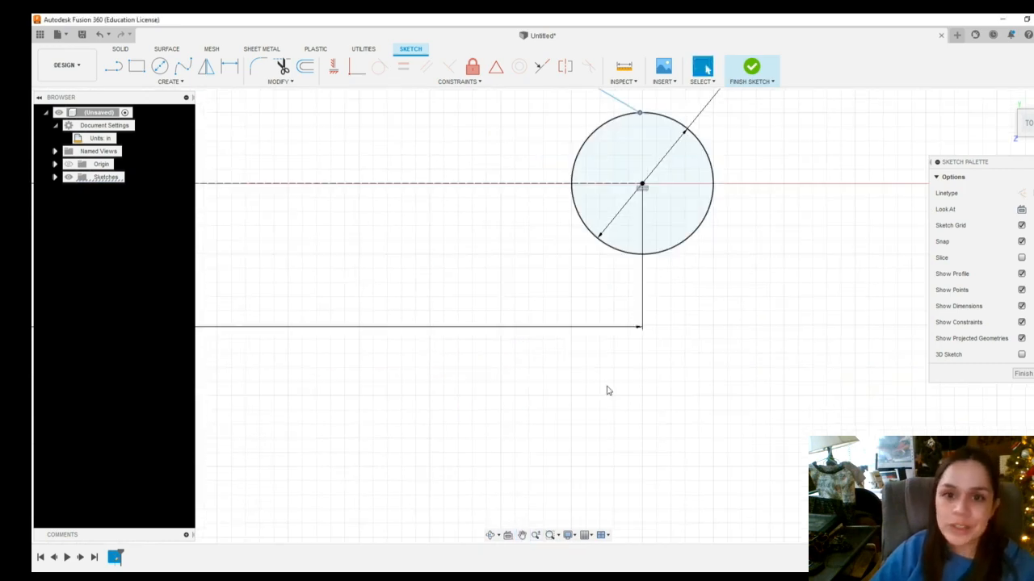
{"action": "scroll", "coordinate": [347, 351], "scroll_direction": "down", "scroll_amount": 4}
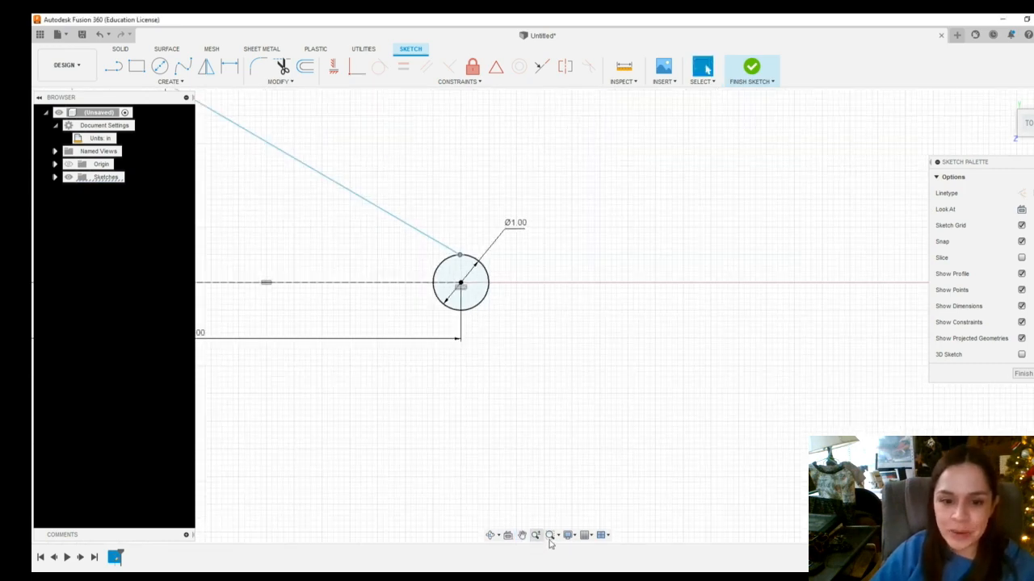
{"action": "left_click", "coordinate": [524, 537]}
{"action": "left_click_drag", "start_coordinate": [512, 471], "coordinate": [836, 455]}
{"action": "left_click_drag", "start_coordinate": [420, 267], "coordinate": [494, 372]}
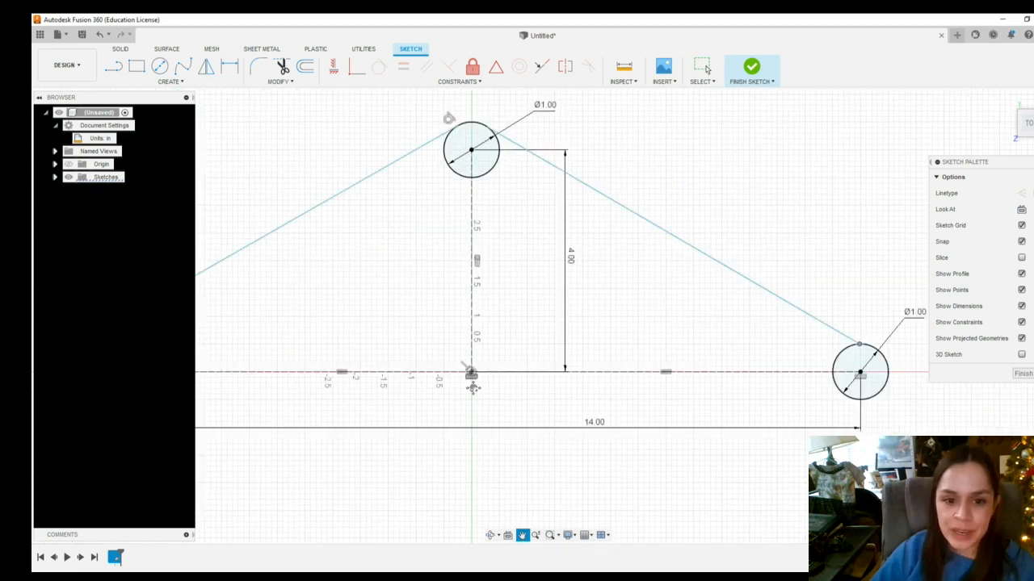
{"action": "key", "text": "Escape"}
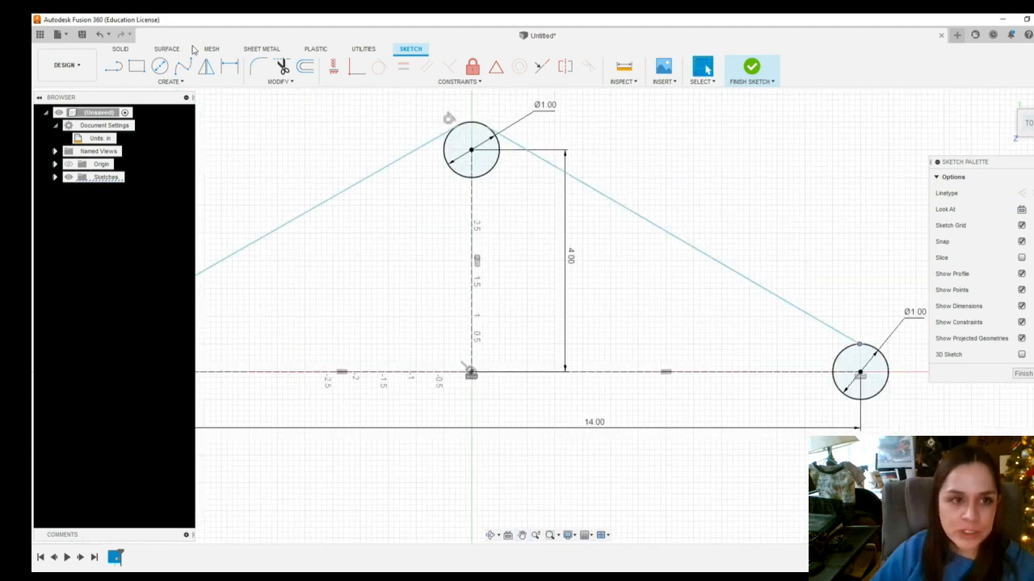
Draw a horizontal line along the bottom ending at the right circle's lowest point
{"action": "left_click", "coordinate": [113, 66]}
{"action": "left_click", "coordinate": [91, 399]}
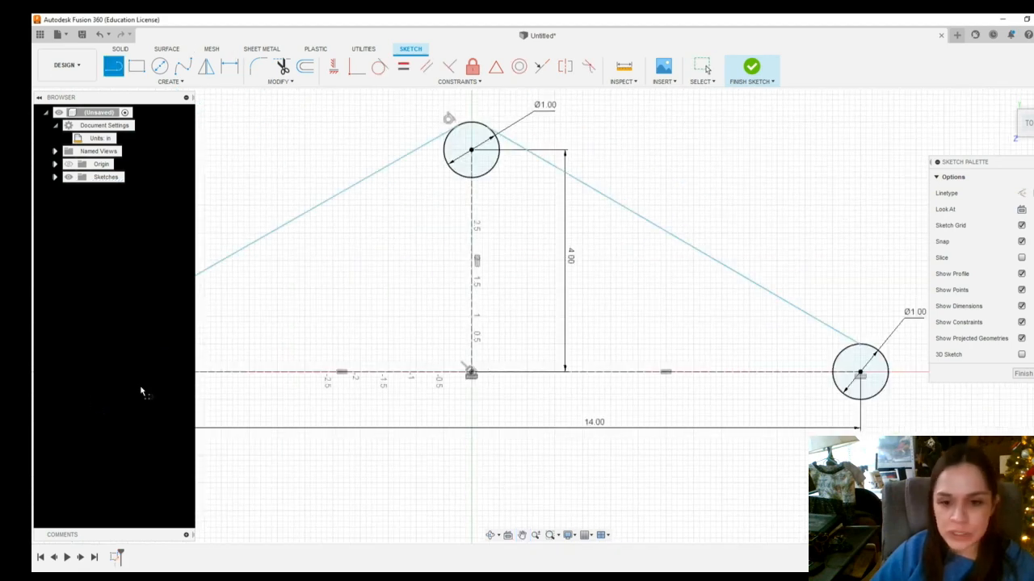
{"action": "left_click", "coordinate": [857, 400]}
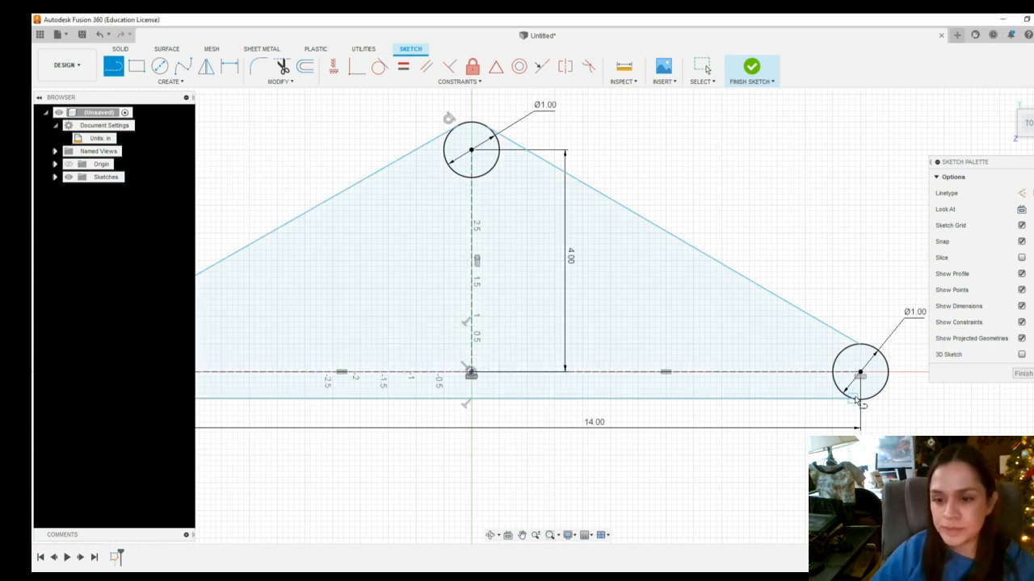
{"action": "key", "text": "Escape"}
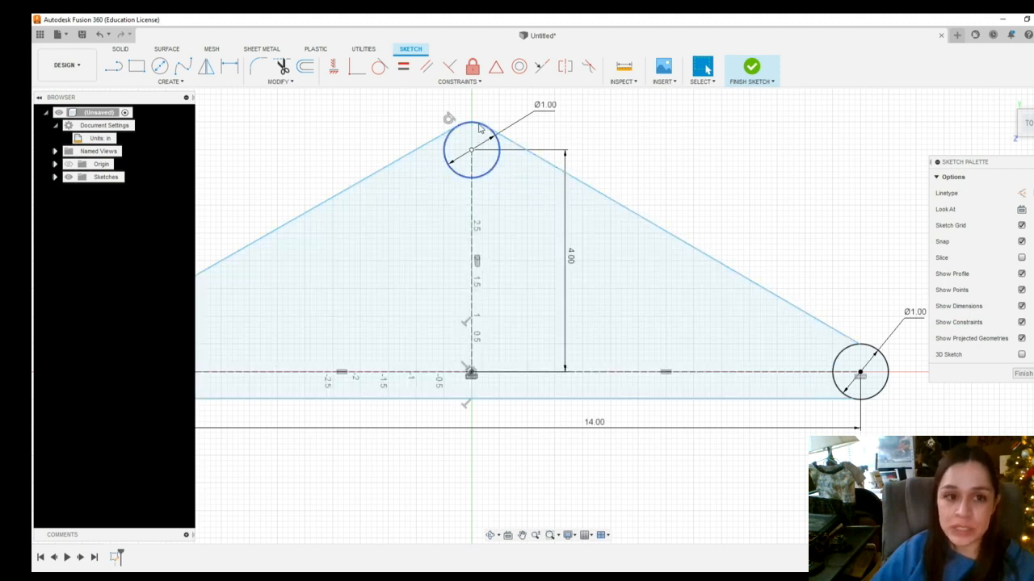
Make the slanted right line tangent to the top circle
{"action": "left_click", "coordinate": [377, 67]}
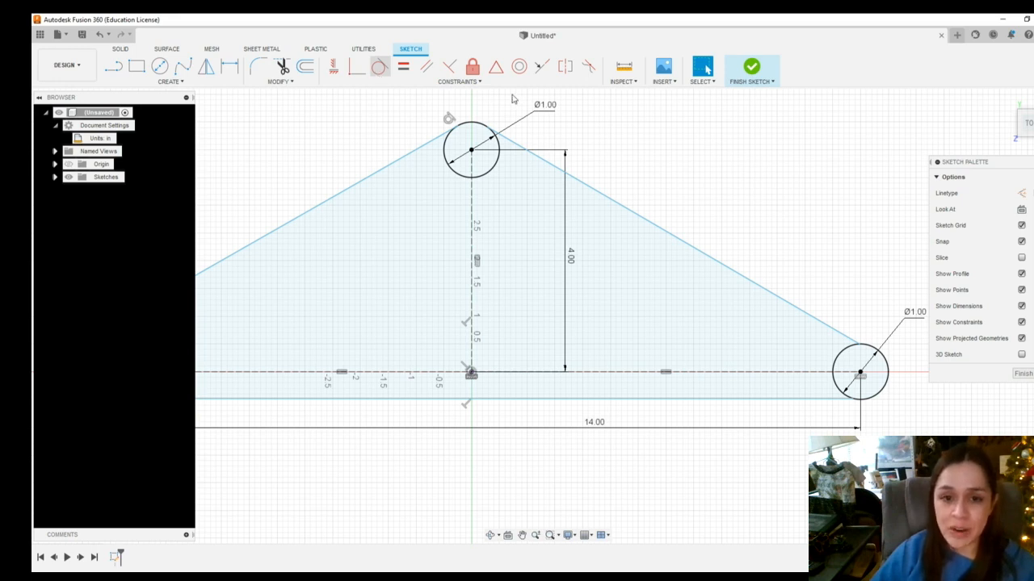
{"action": "left_click", "coordinate": [545, 159]}
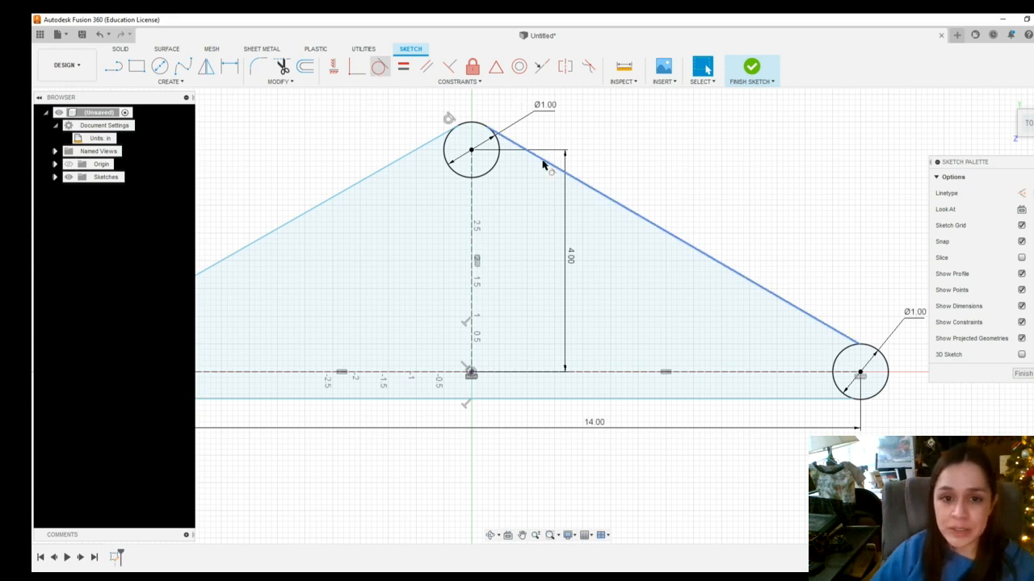
{"action": "left_click", "coordinate": [498, 147]}
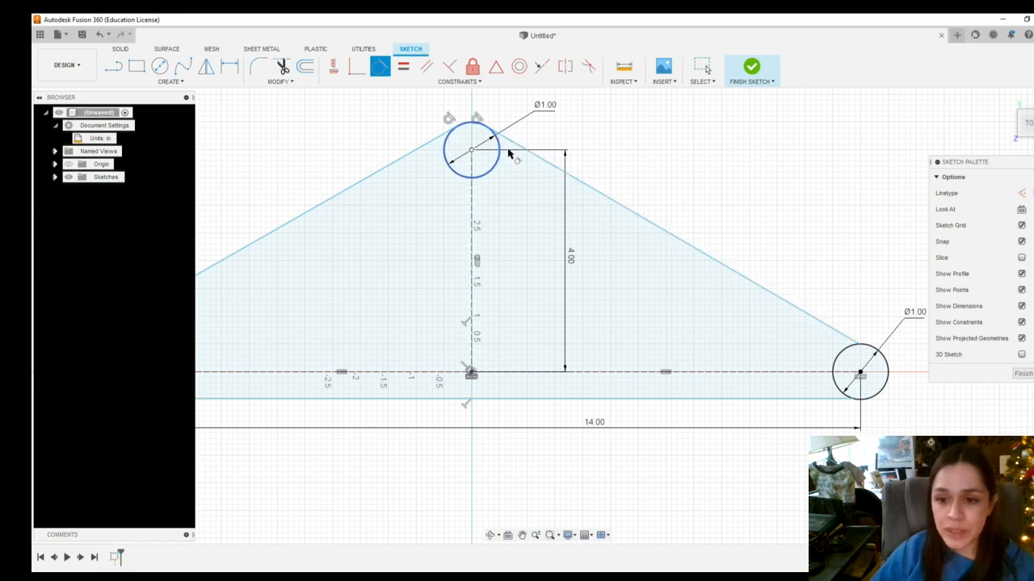
Make the slanted right line and the bottom line both tangent to the right circle
{"action": "left_click", "coordinate": [834, 331]}
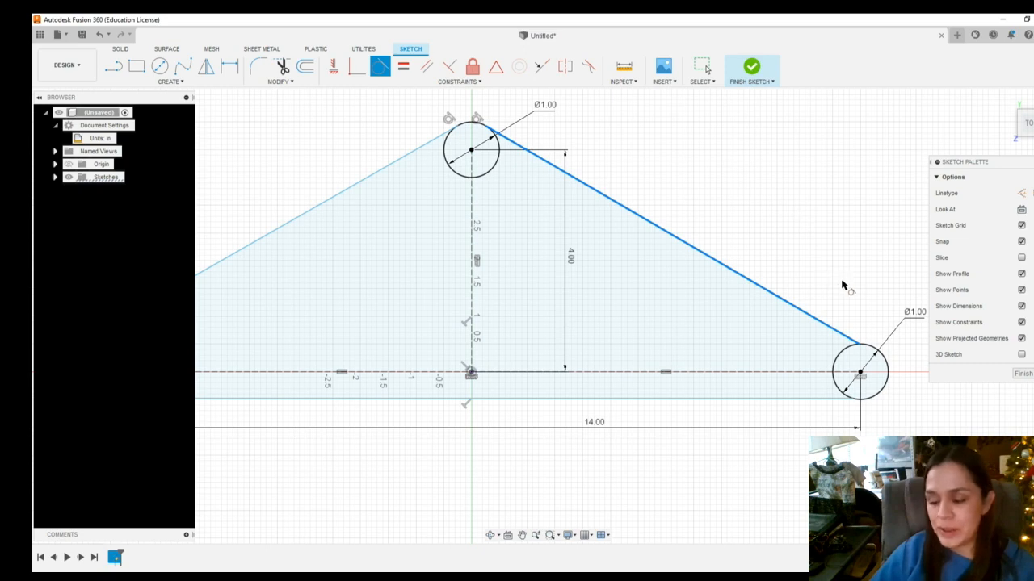
{"action": "left_click", "coordinate": [869, 345]}
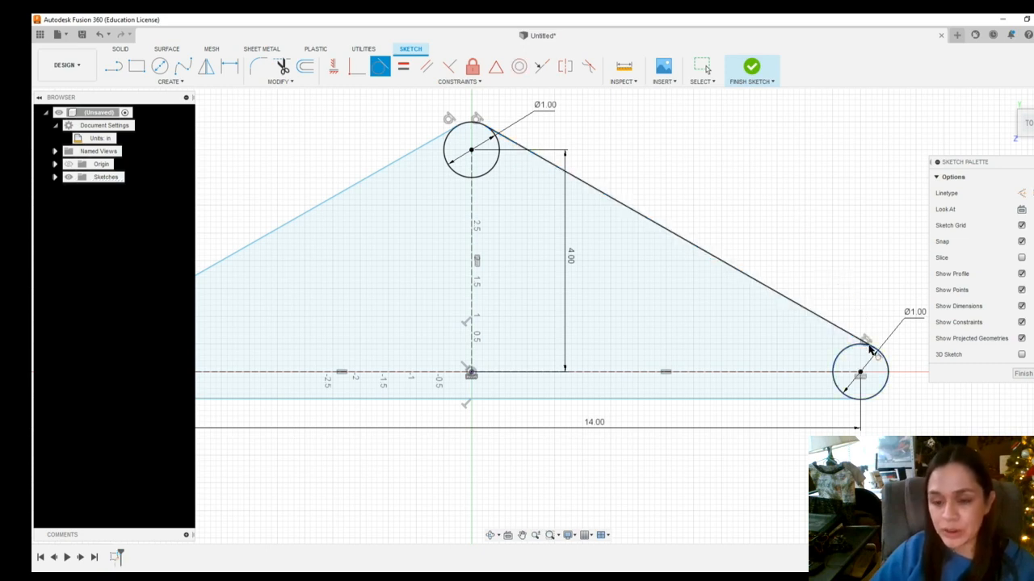
{"action": "left_click", "coordinate": [868, 399]}
{"action": "left_click", "coordinate": [830, 399]}
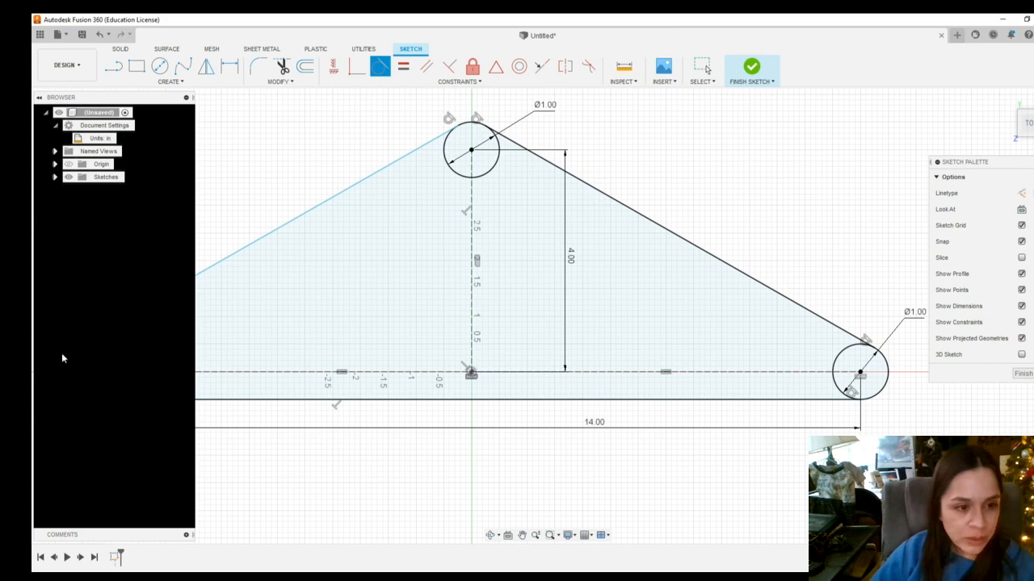
Make the bottom line tangent to the left circle and leave the Tangent tool
{"action": "left_click", "coordinate": [110, 402]}
{"action": "scroll", "coordinate": [77, 406], "scroll_direction": "up", "scroll_amount": 3}
{"action": "scroll", "coordinate": [80, 414], "scroll_direction": "up", "scroll_amount": 5}
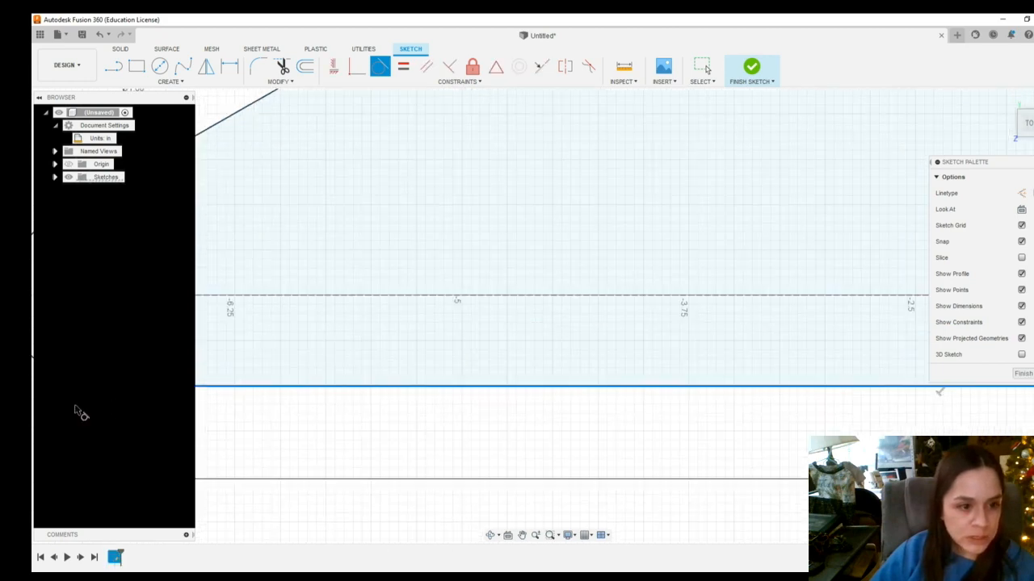
{"action": "left_click", "coordinate": [235, 383]}
{"action": "scroll", "coordinate": [266, 449], "scroll_direction": "down", "scroll_amount": 5}
{"action": "scroll", "coordinate": [242, 462], "scroll_direction": "down", "scroll_amount": 5}
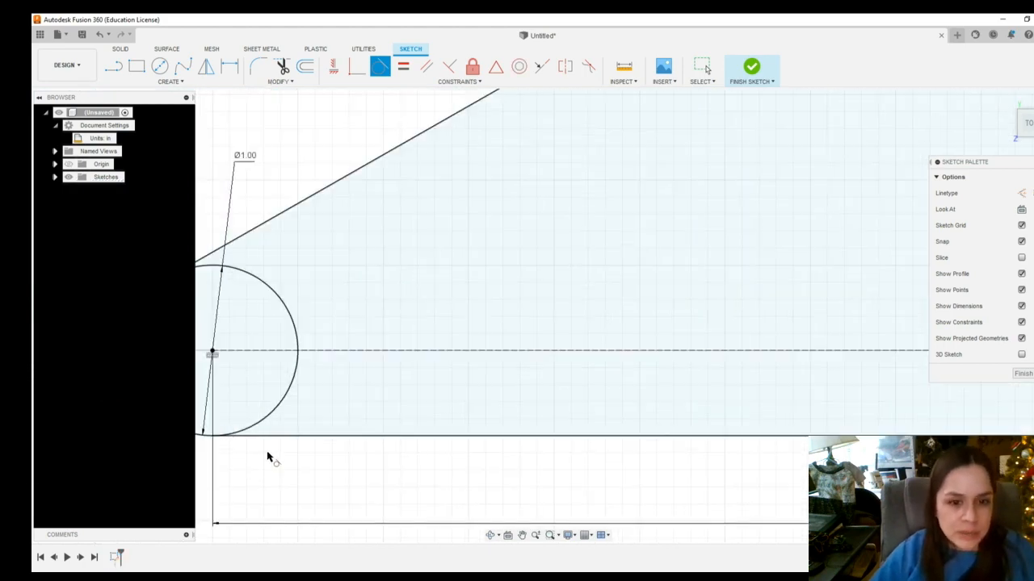
{"action": "scroll", "coordinate": [679, 477], "scroll_direction": "down", "scroll_amount": 1}
{"action": "scroll", "coordinate": [698, 474], "scroll_direction": "down", "scroll_amount": 2}
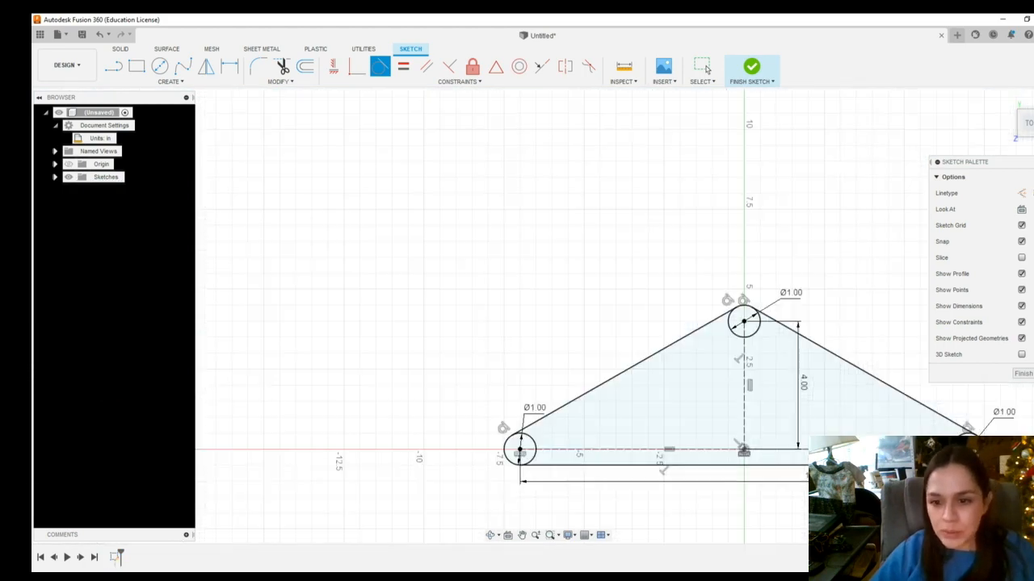
{"action": "key", "text": "Escape"}
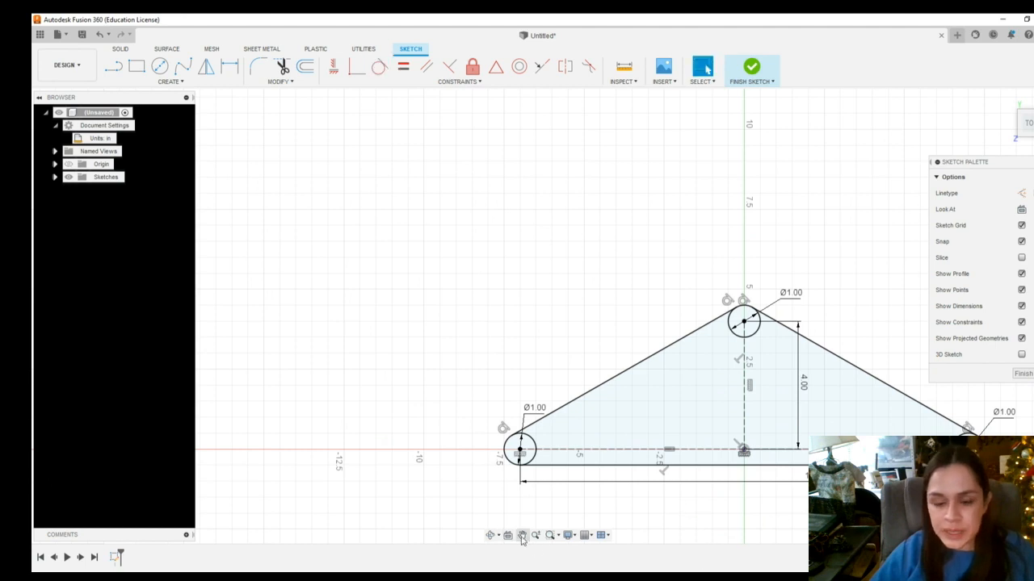
Pan and zoom around the whole sketch to review the tangent connections
{"action": "middle_click_drag", "start_coordinate": [697, 457], "coordinate": [602, 380]}
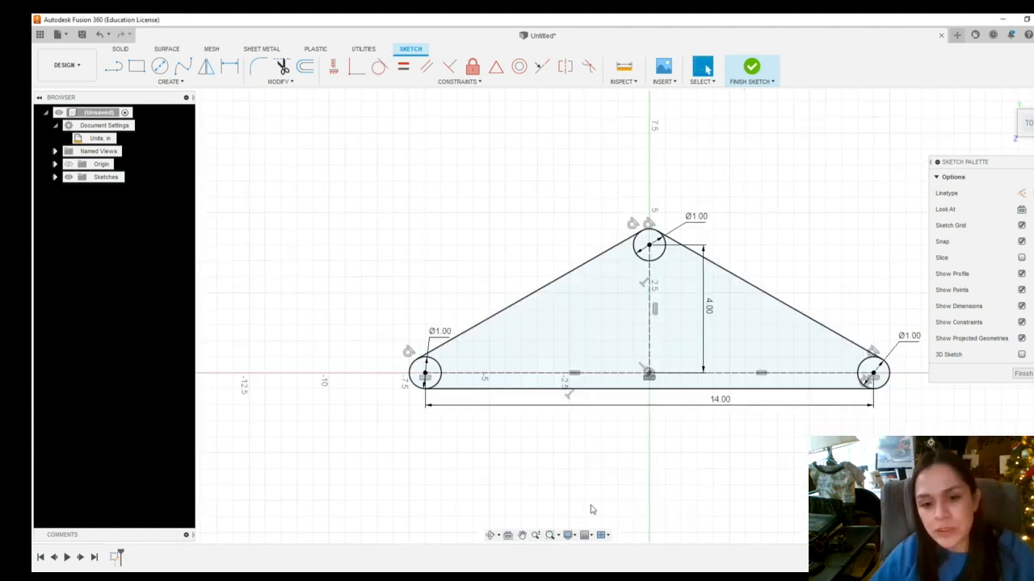
{"action": "left_click", "coordinate": [522, 535]}
{"action": "left_click_drag", "start_coordinate": [696, 458], "coordinate": [589, 435]}
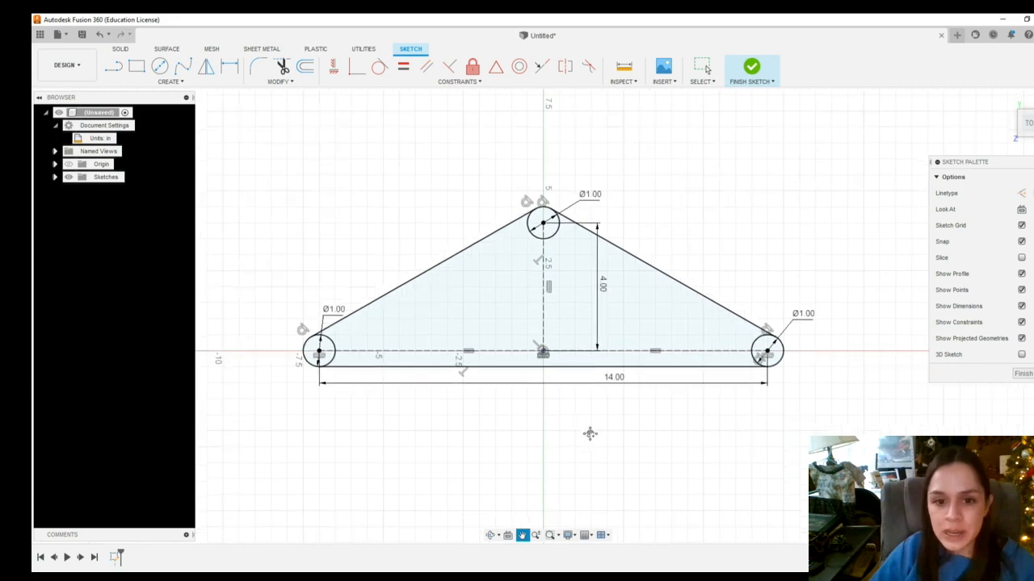
{"action": "key", "text": "Escape"}
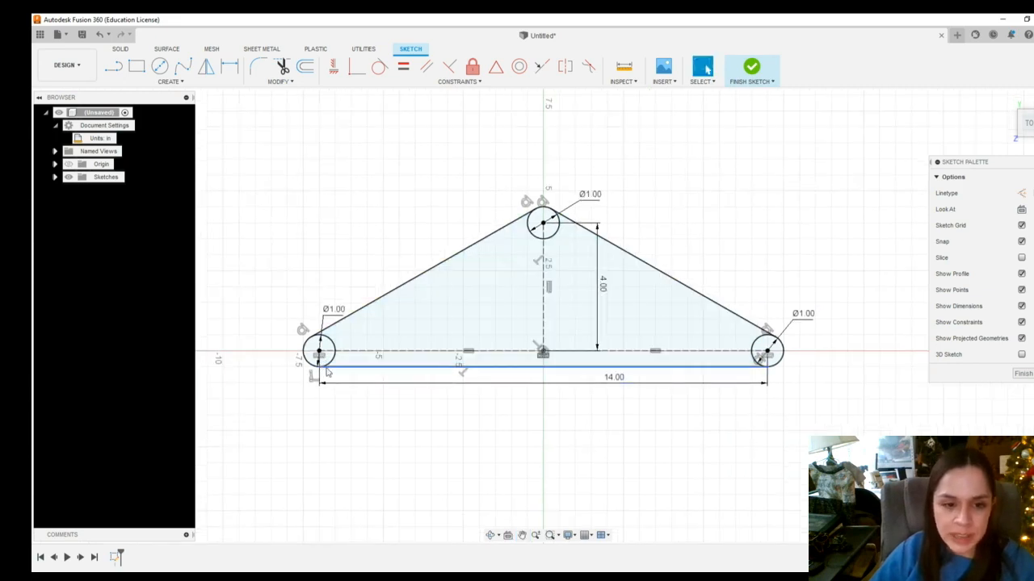
{"action": "scroll", "coordinate": [331, 374], "scroll_direction": "up", "scroll_amount": 10}
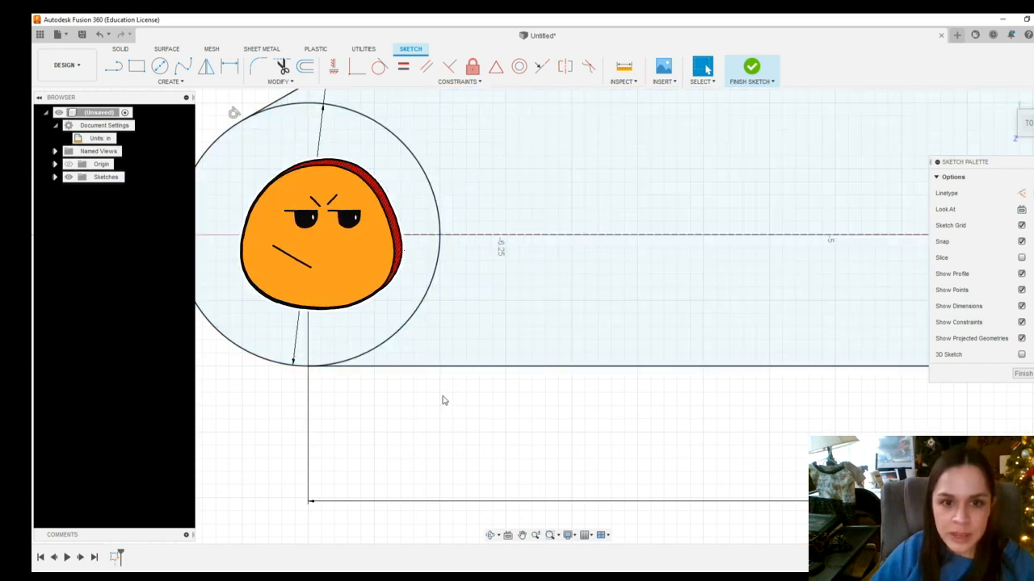
{"action": "scroll", "coordinate": [428, 403], "scroll_direction": "down", "scroll_amount": 5}
{"action": "scroll", "coordinate": [428, 412], "scroll_direction": "down", "scroll_amount": 4}
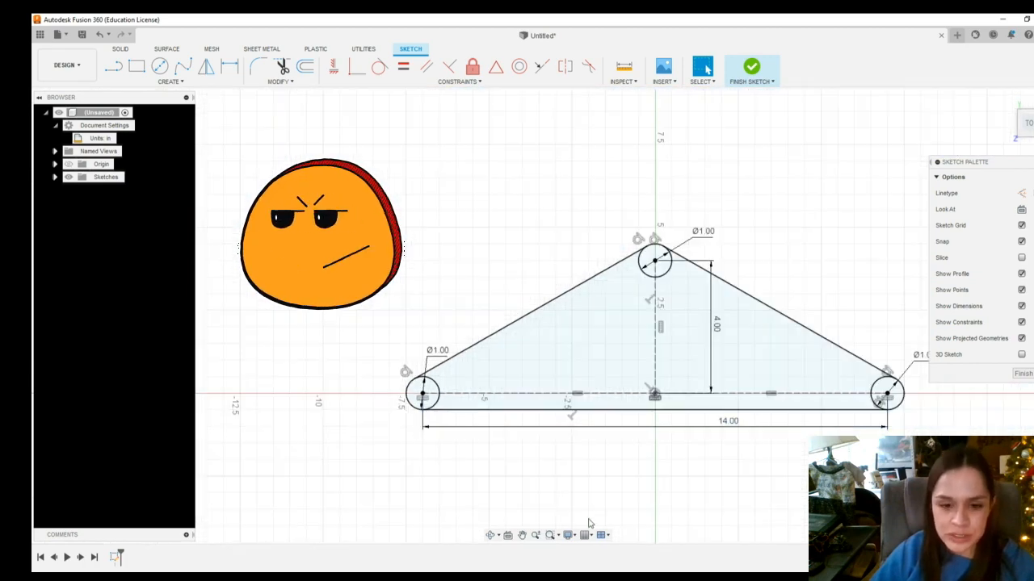
{"action": "left_click", "coordinate": [522, 535]}
{"action": "left_click_drag", "start_coordinate": [669, 473], "coordinate": [559, 455]}
{"action": "scroll", "coordinate": [582, 437], "scroll_direction": "up", "scroll_amount": 2}
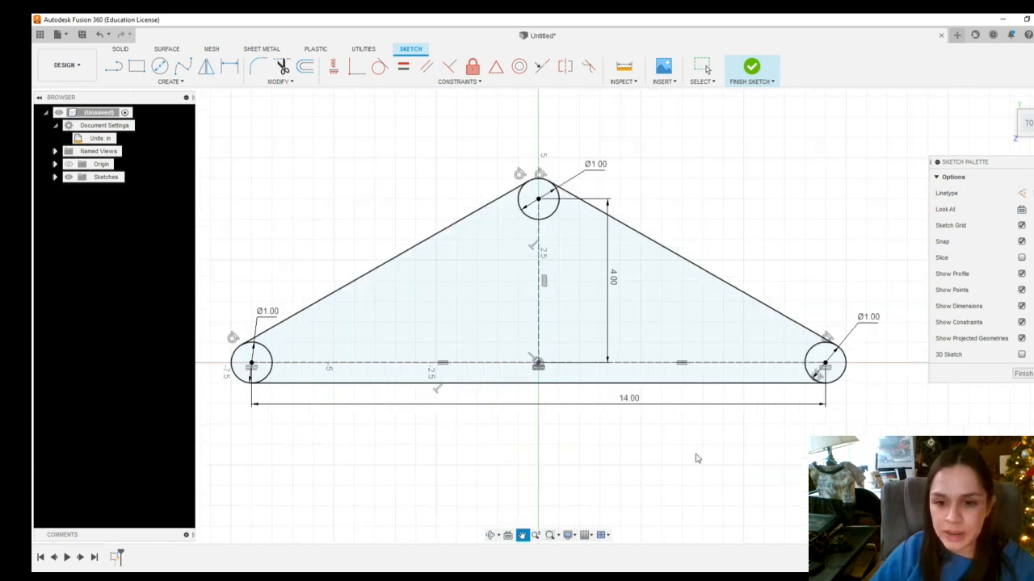
{"action": "key", "text": "Escape"}
Select and inspect the enclosed profile formed by the lines and circles
{"action": "left_click", "coordinate": [482, 334]}
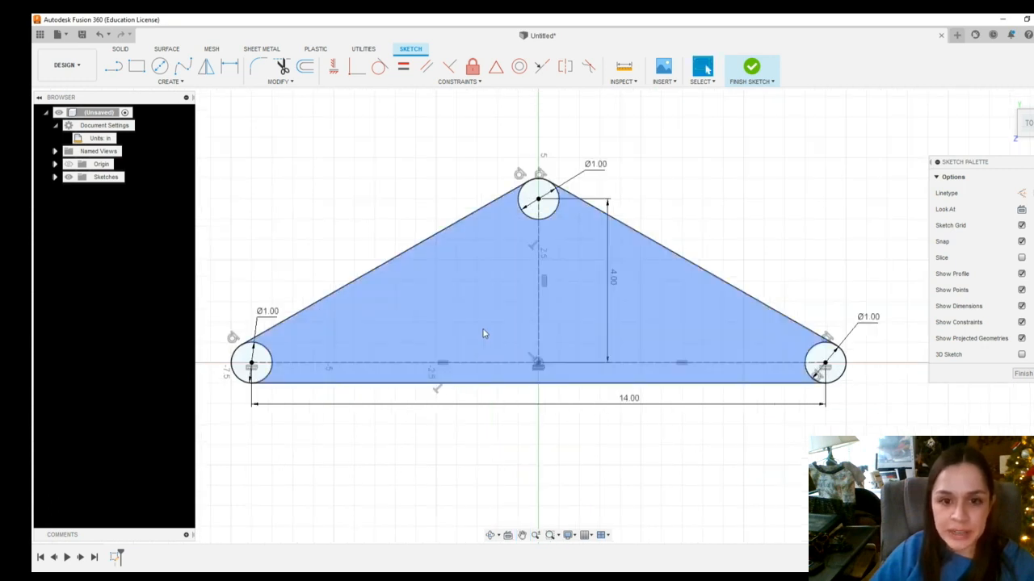
{"action": "left_click", "coordinate": [490, 393]}
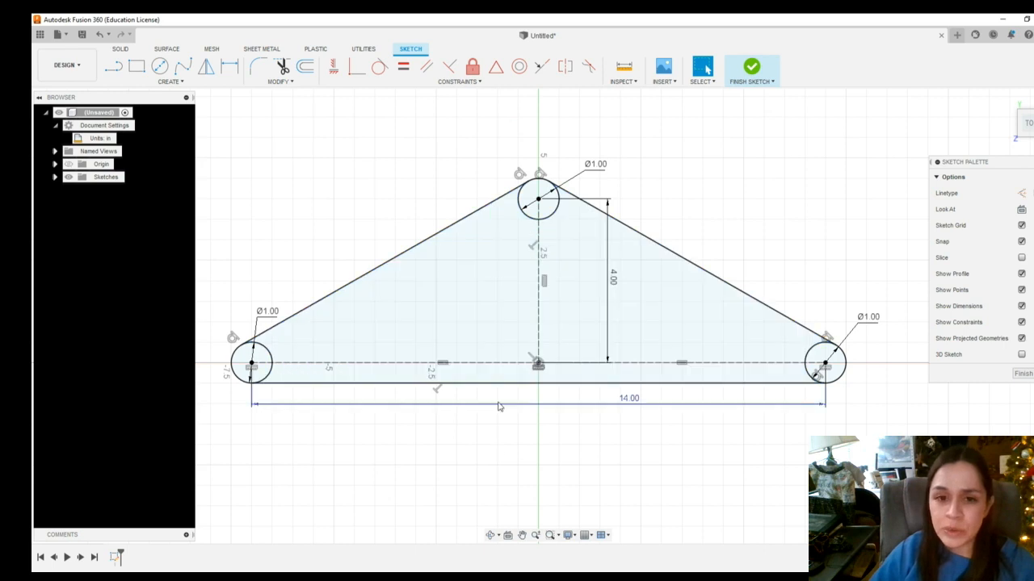
{"action": "left_click", "coordinate": [499, 349]}
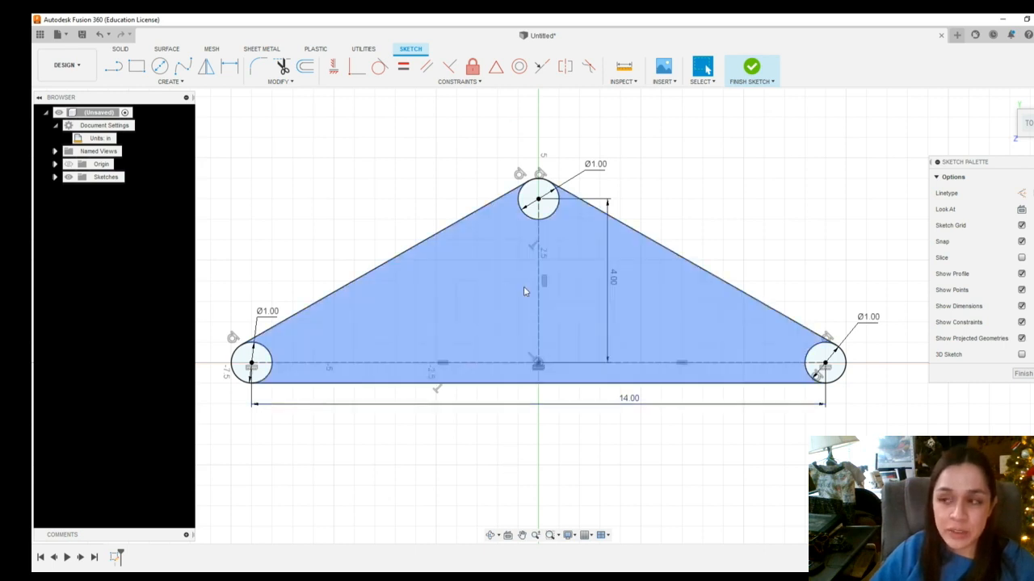
{"action": "left_click", "coordinate": [900, 173]}
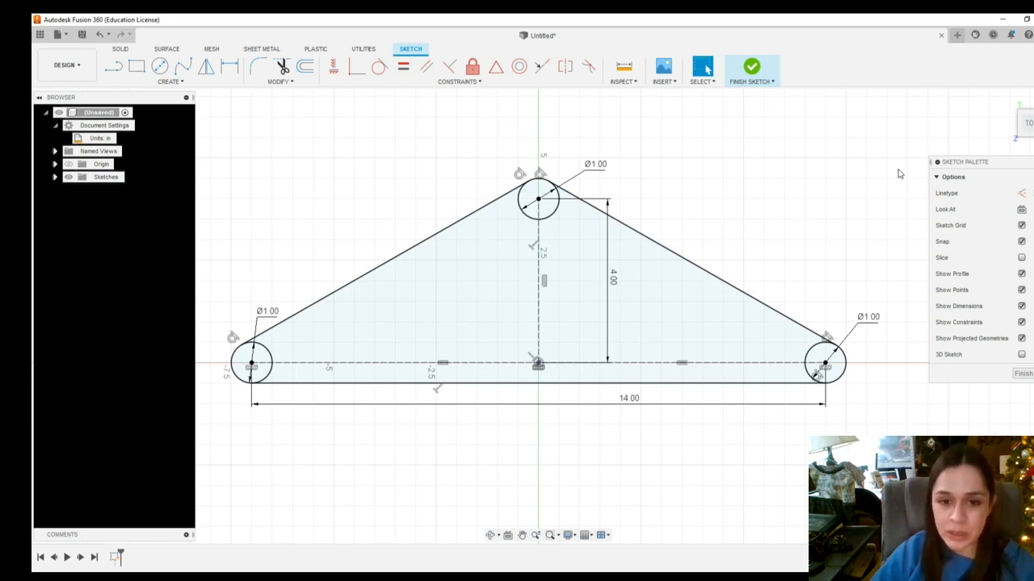
{"action": "left_click", "coordinate": [669, 271]}
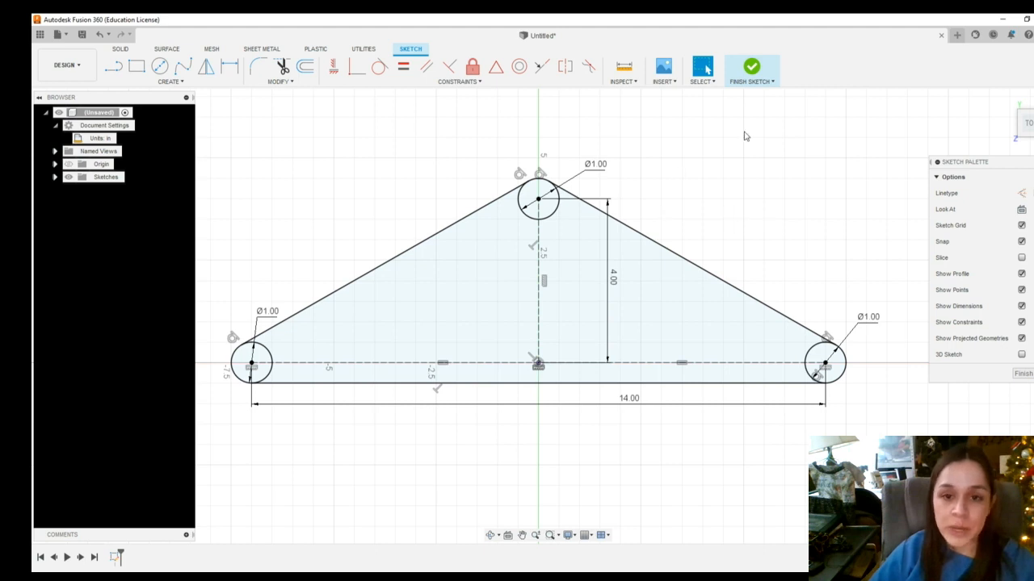
{"action": "scroll", "coordinate": [715, 194], "scroll_direction": "up", "scroll_amount": 1}
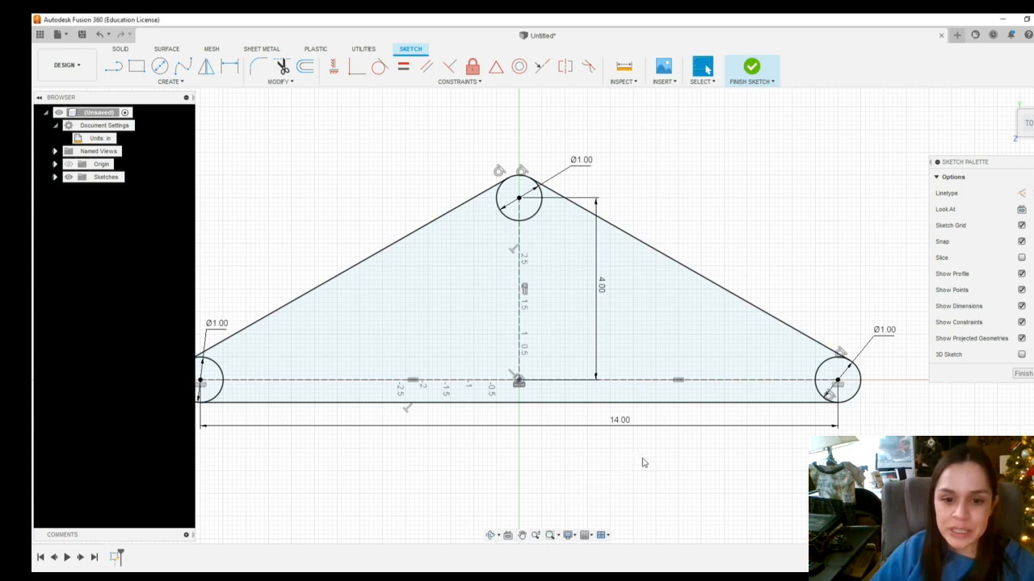
{"action": "left_click", "coordinate": [522, 536]}
{"action": "mouse_move", "coordinate": [572, 492]}
{"action": "left_mouse_down"}
{"action": "mouse_move", "coordinate": [602, 471]}
{"action": "mouse_move", "coordinate": [602, 396]}
{"action": "mouse_move", "coordinate": [609, 430]}
{"action": "left_mouse_up"}
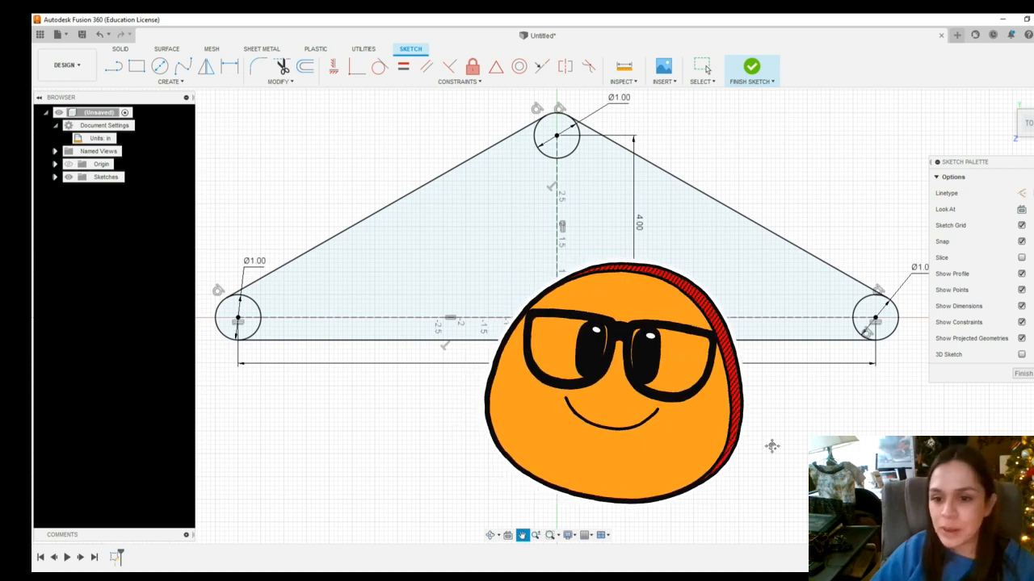
{"action": "key", "text": "Escape"}
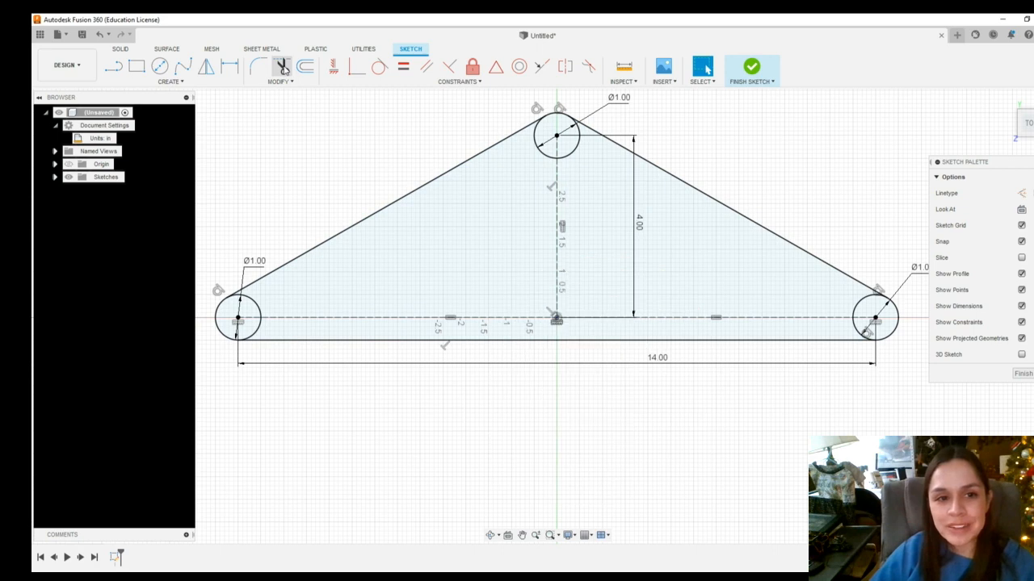
Trim away the inner arcs of the left, top and right circles so the outline has rounded ends
{"action": "left_click", "coordinate": [285, 82]}
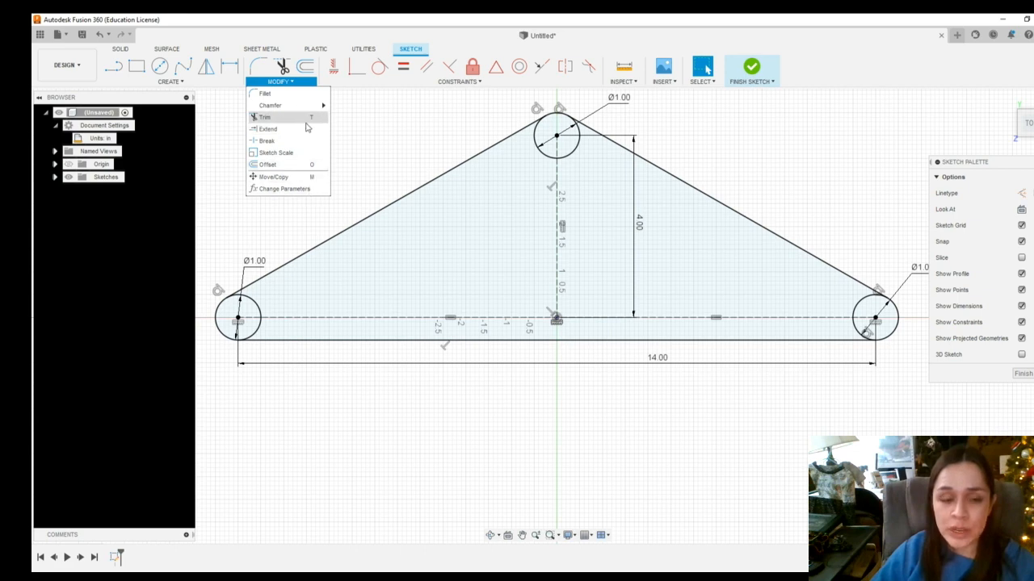
{"action": "left_click", "coordinate": [265, 119]}
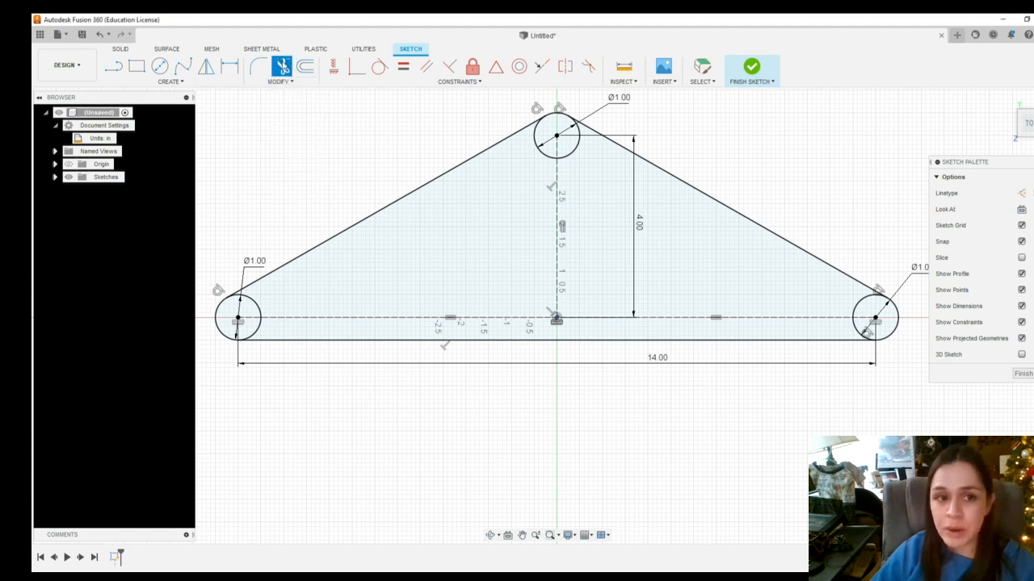
{"action": "left_click", "coordinate": [260, 308]}
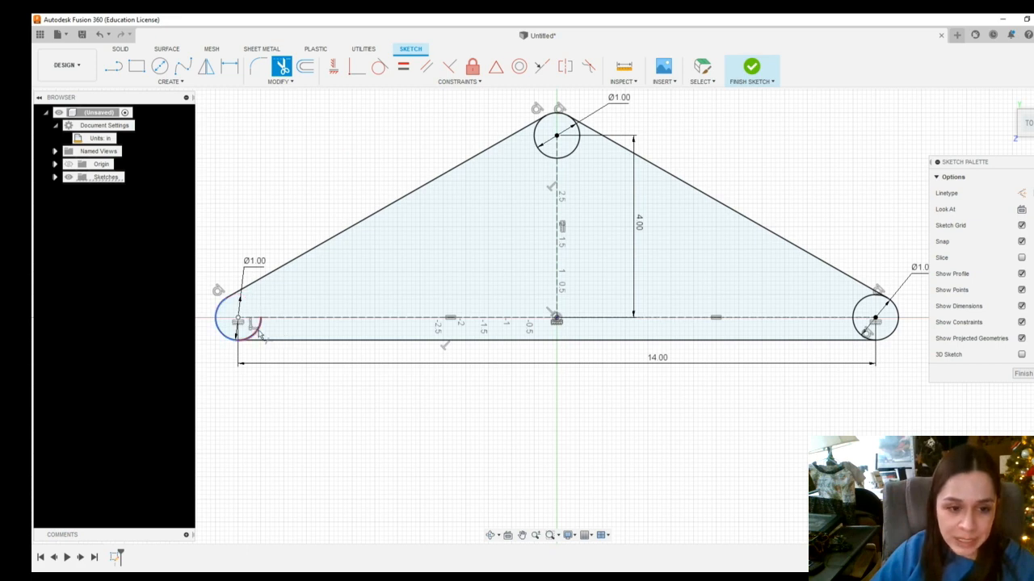
{"action": "left_click", "coordinate": [260, 336]}
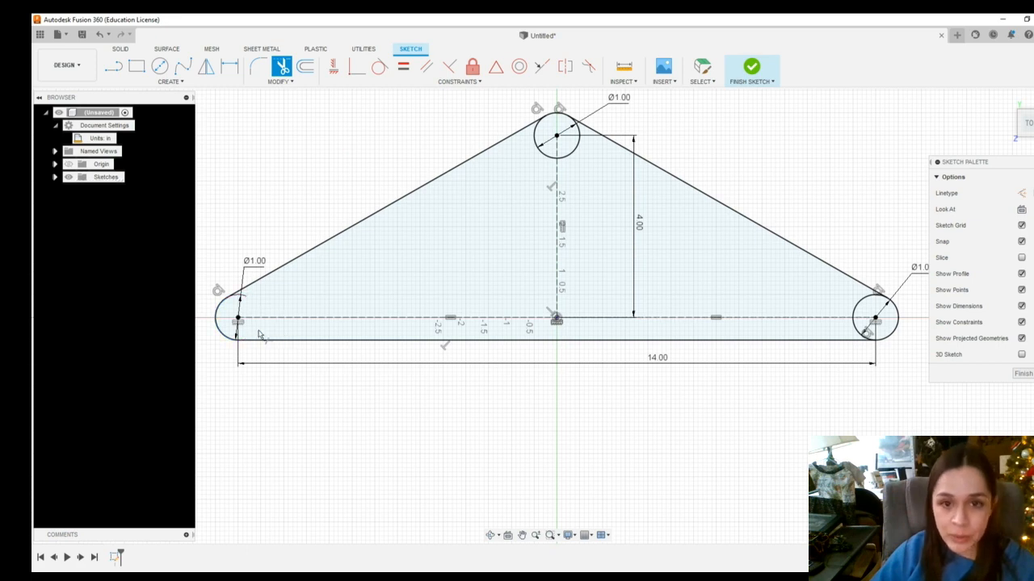
{"action": "left_click", "coordinate": [551, 149]}
{"action": "left_click", "coordinate": [578, 153]}
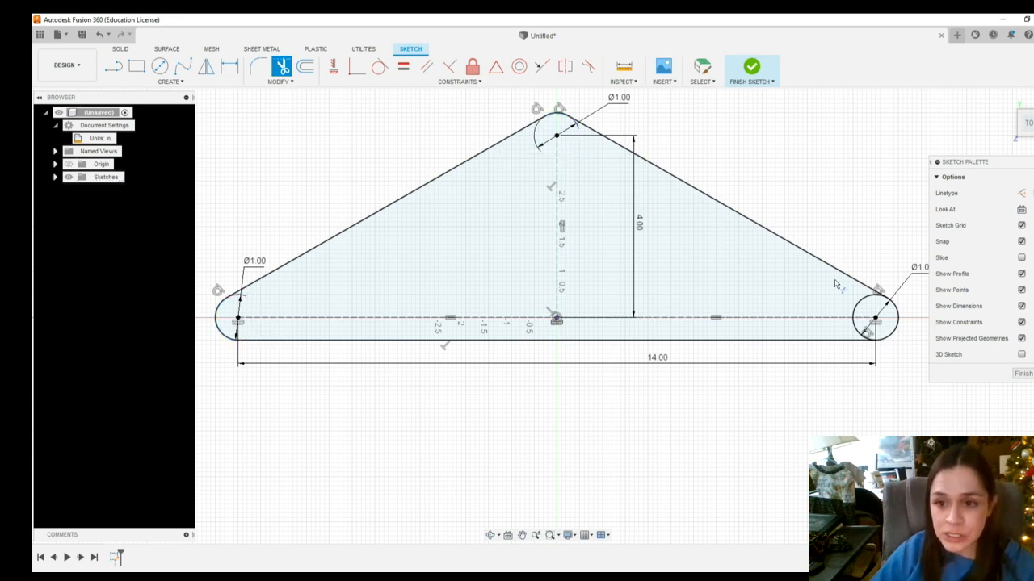
{"action": "left_click", "coordinate": [861, 309]}
{"action": "left_click", "coordinate": [865, 332]}
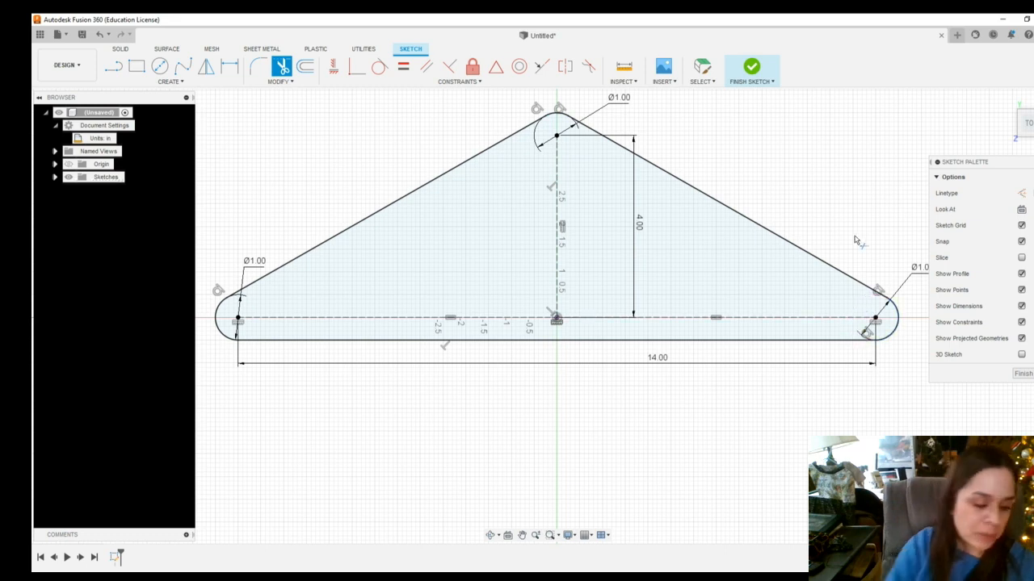
{"action": "key", "text": "Escape"}
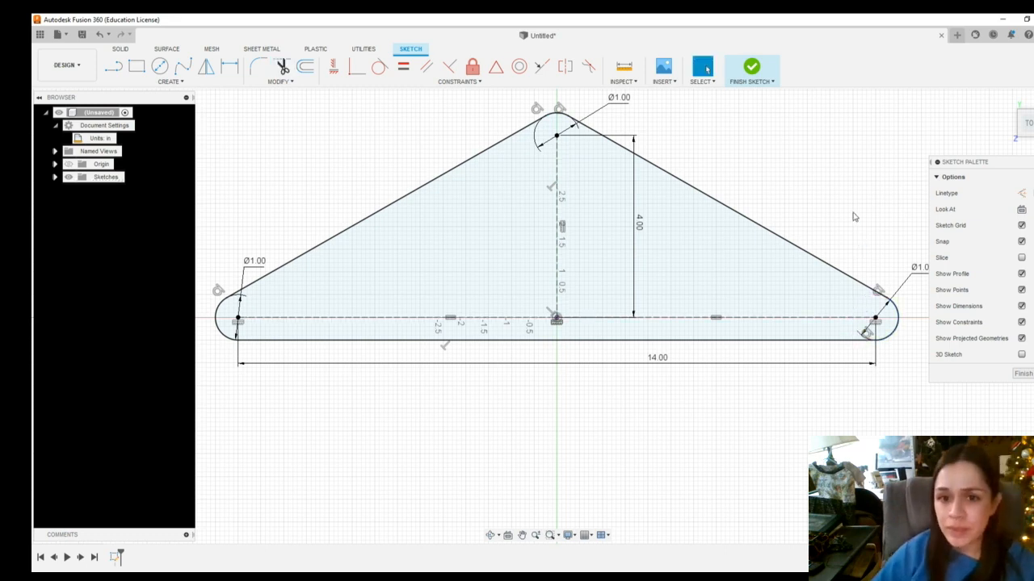
{"action": "left_click", "coordinate": [583, 257]}
{"action": "scroll", "coordinate": [583, 257], "scroll_direction": "down", "scroll_amount": 3}
{"action": "scroll", "coordinate": [596, 258], "scroll_direction": "up", "scroll_amount": 3}
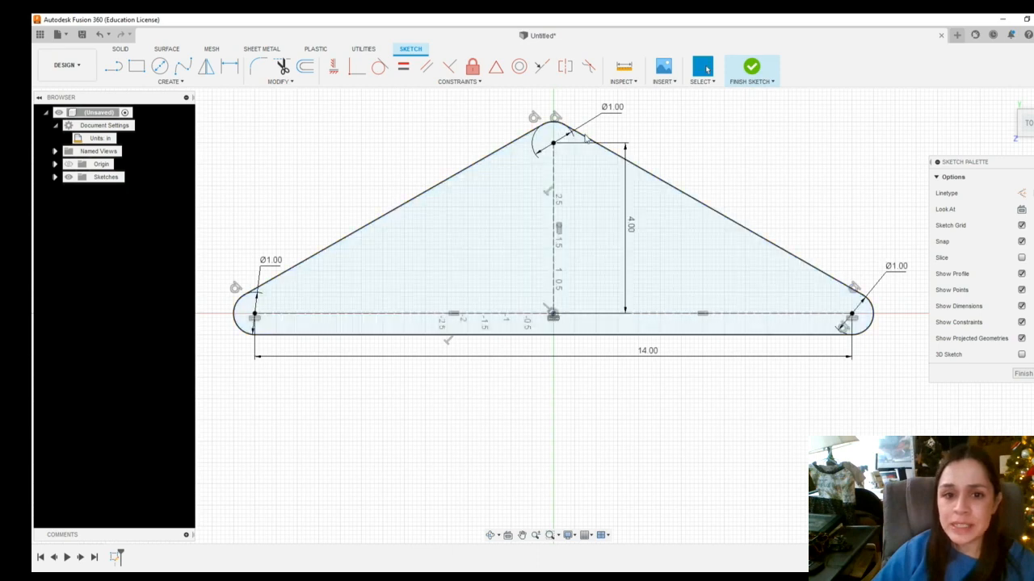
{"action": "scroll", "coordinate": [768, 138], "scroll_direction": "down", "scroll_amount": 2}
{"action": "scroll", "coordinate": [771, 136], "scroll_direction": "up", "scroll_amount": 2}
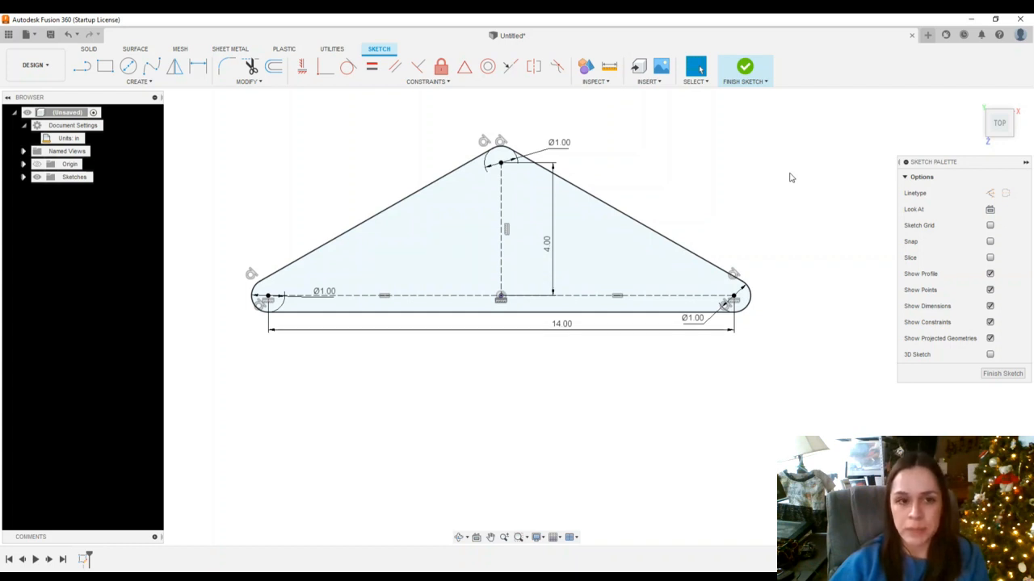
Offset the rounded outline 0.25 in, flipped so the copy lies outside it
{"action": "left_click", "coordinate": [248, 83]}
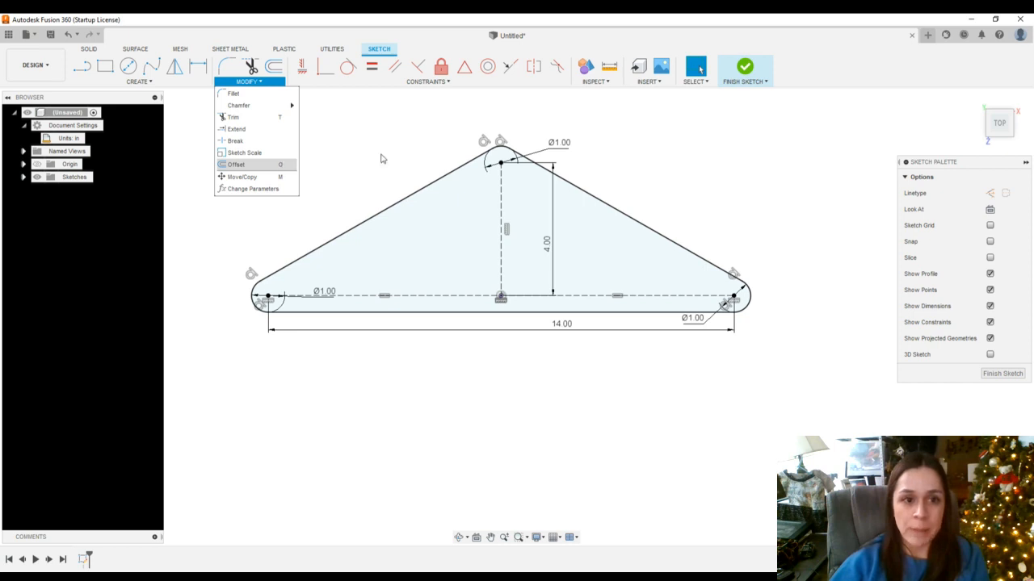
{"action": "left_click", "coordinate": [359, 172]}
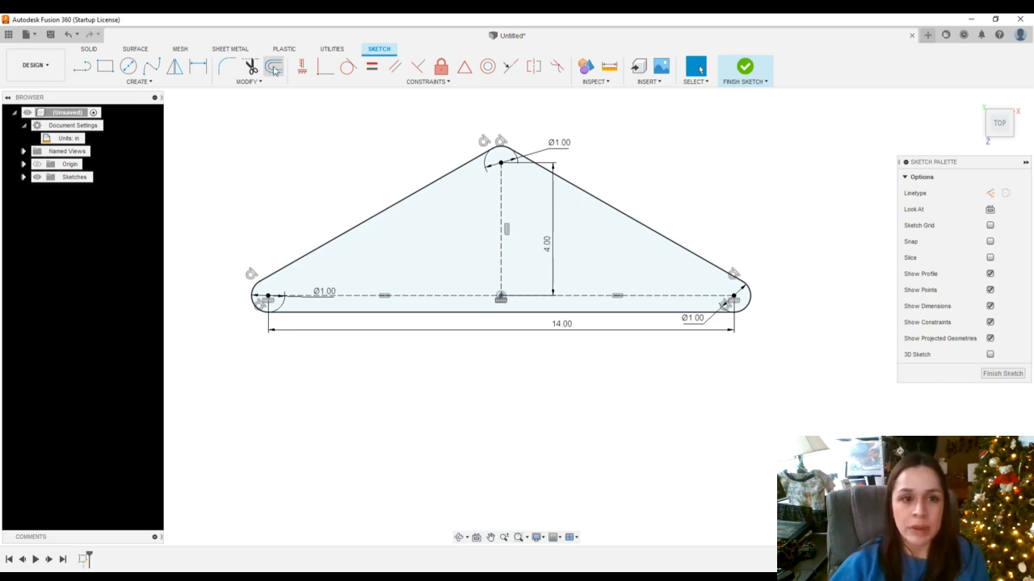
{"action": "left_click", "coordinate": [274, 69]}
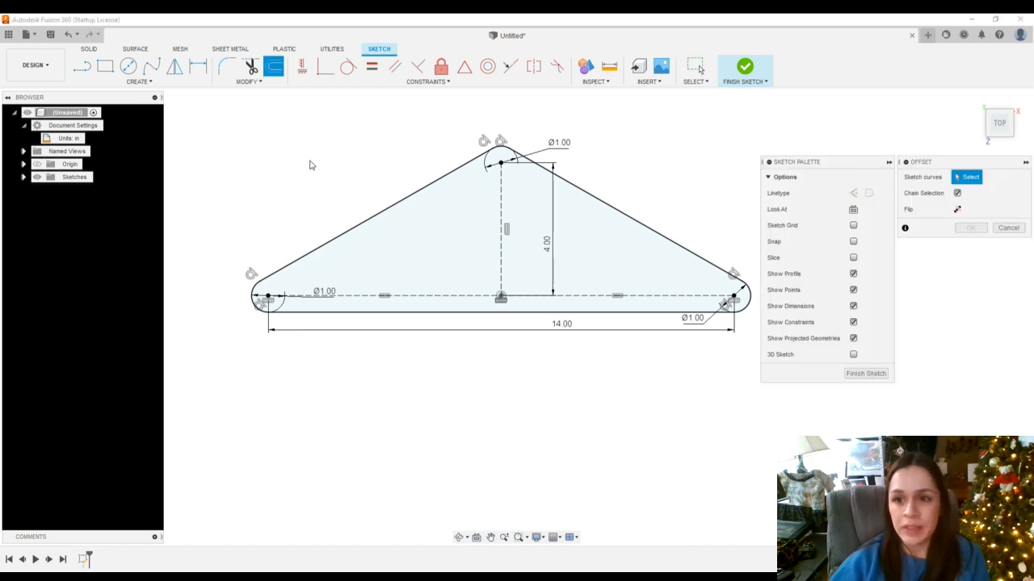
{"action": "left_click_drag", "start_coordinate": [973, 166], "coordinate": [810, 113]}
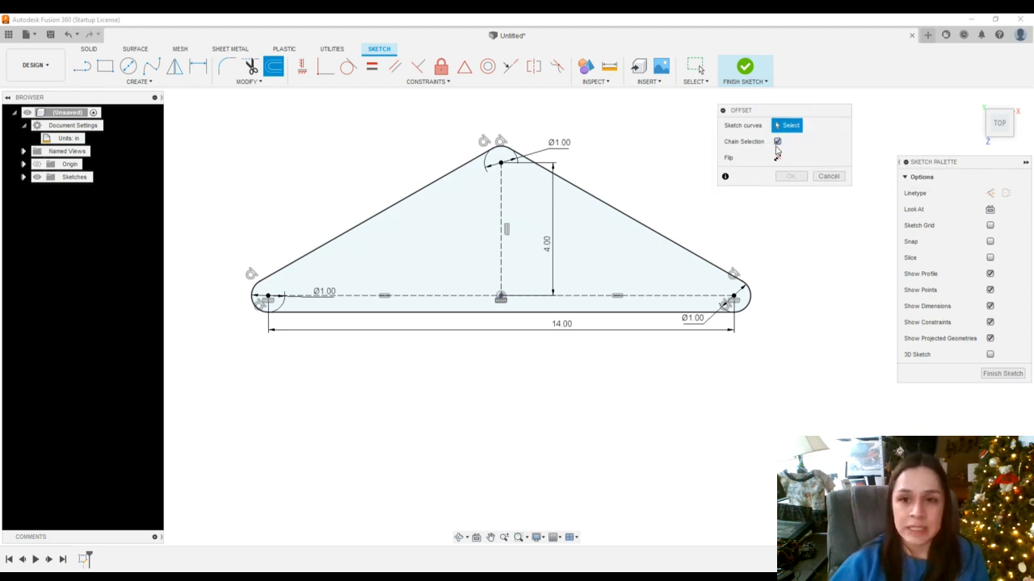
{"action": "left_click", "coordinate": [577, 191]}
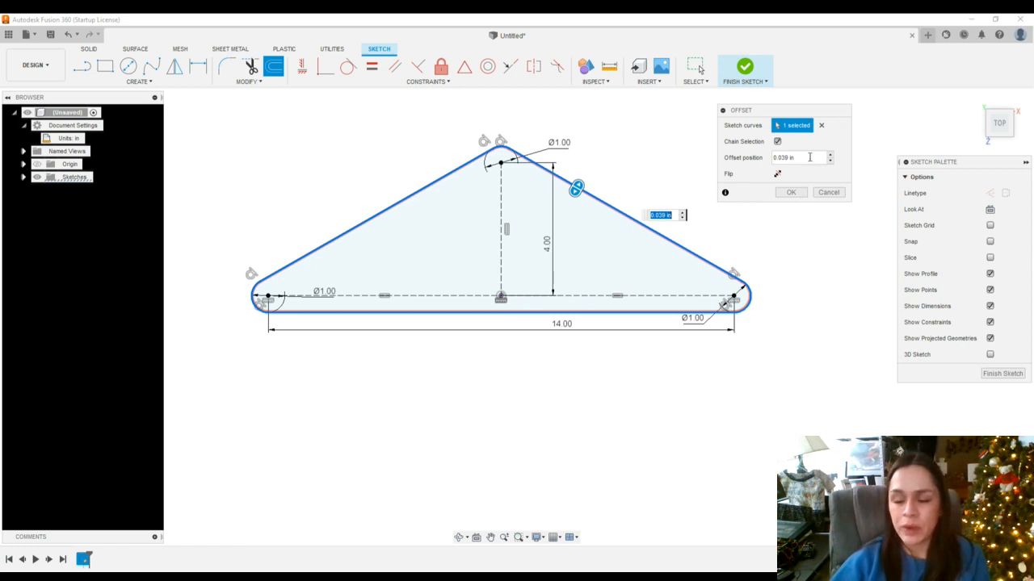
{"action": "left_click", "coordinate": [809, 158]}
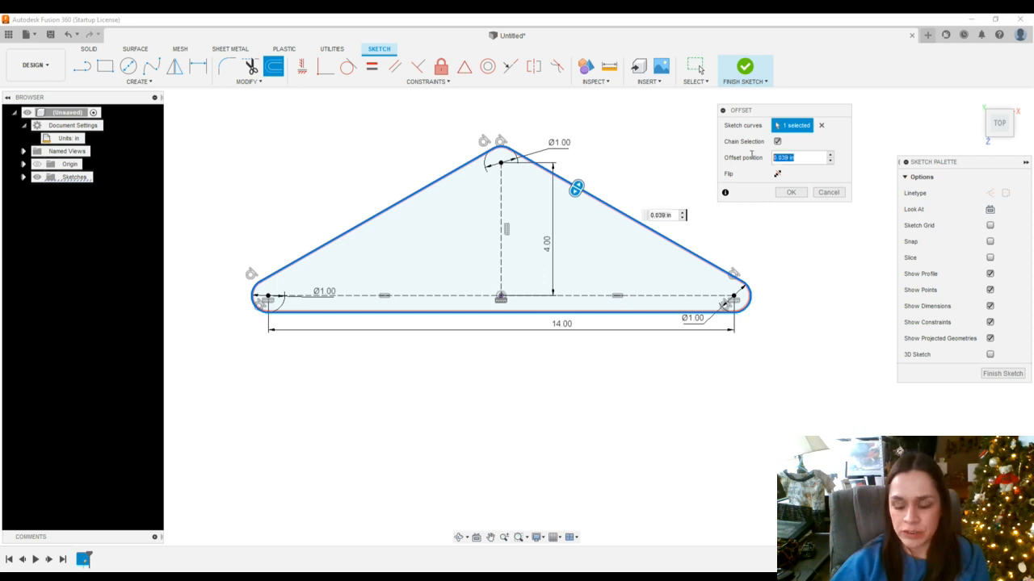
{"action": "key", "text": "BackSpace"}
{"action": "type", "text": "."}
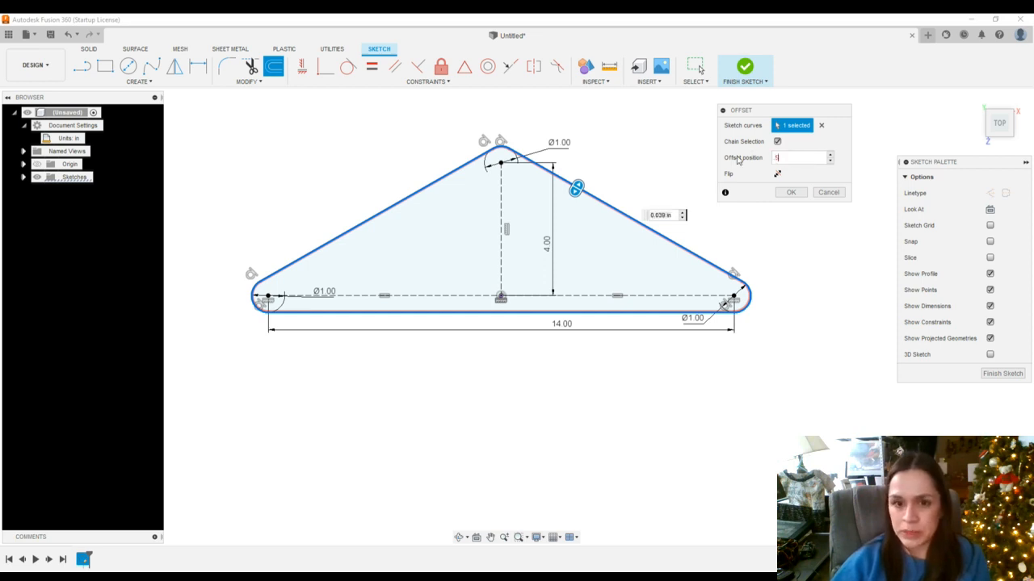
{"action": "type", "text": "5"}
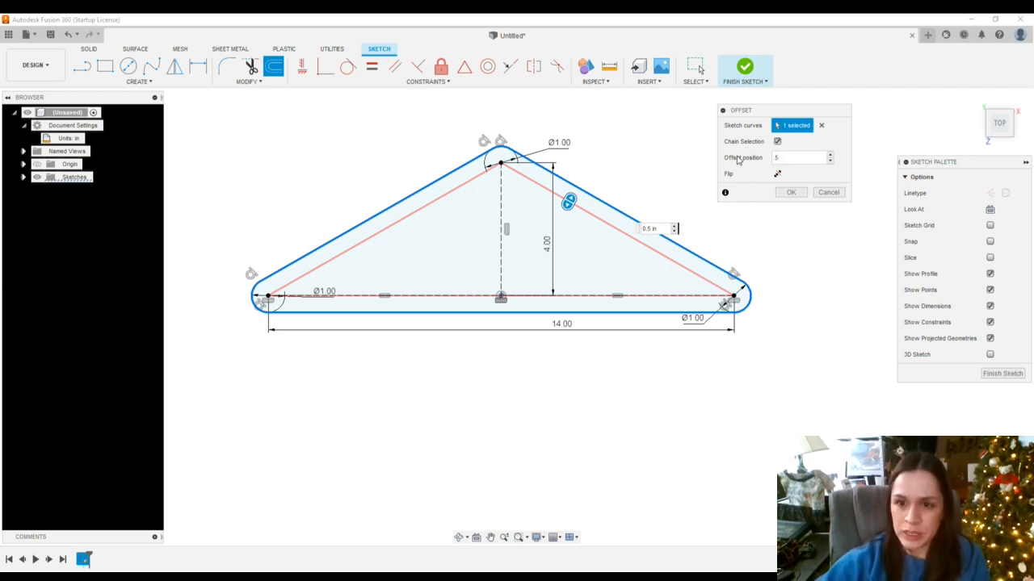
{"action": "key", "text": "BackSpace"}
{"action": "key", "text": "BackSpace"}
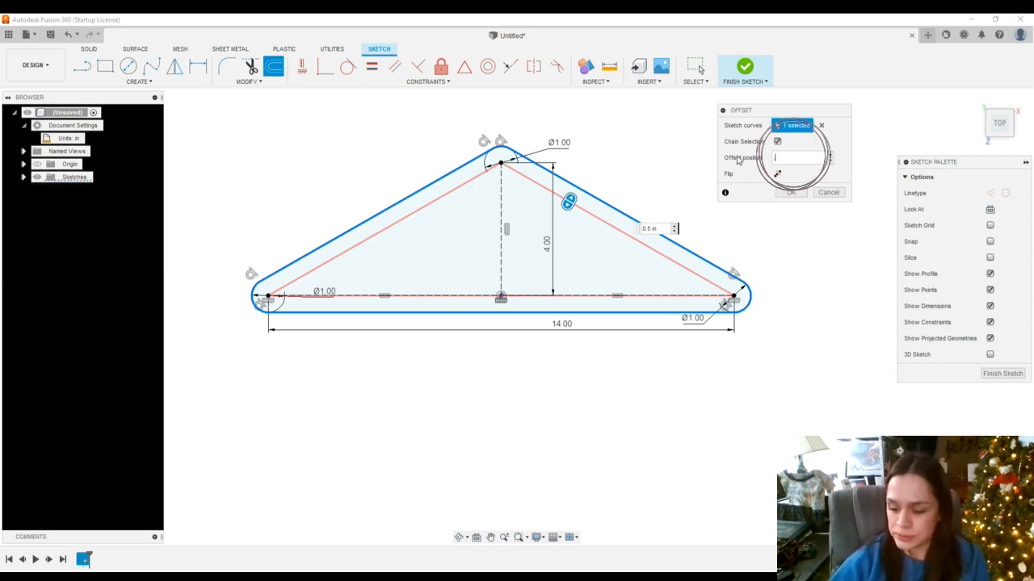
{"action": "type", "text": ".25"}
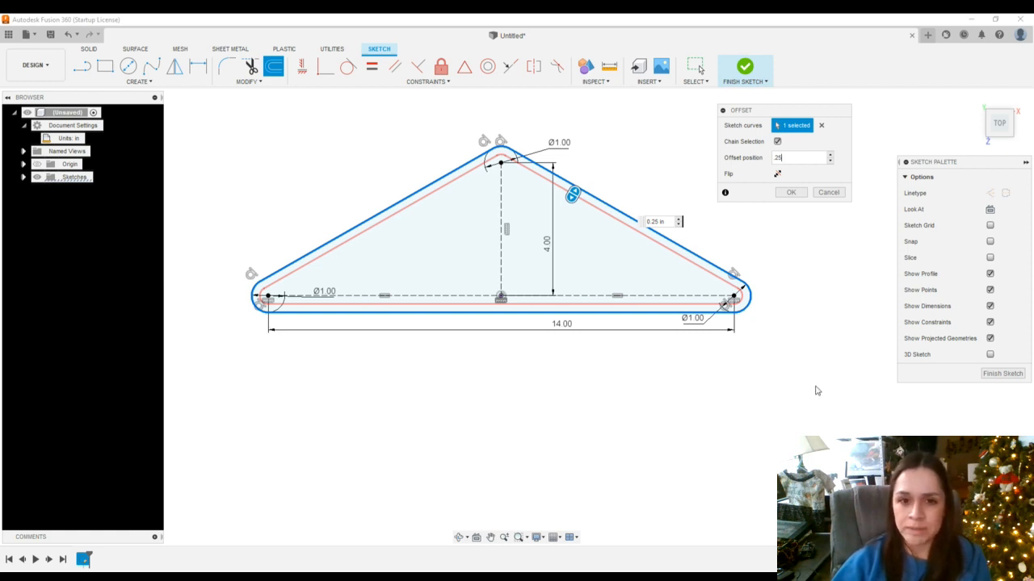
{"action": "left_click", "coordinate": [778, 174]}
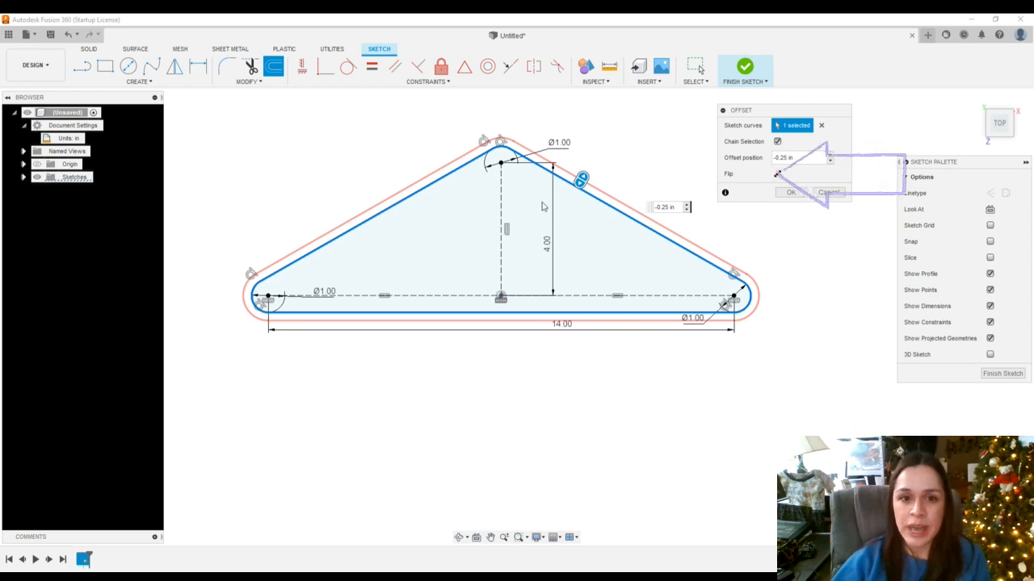
{"action": "left_click", "coordinate": [797, 197]}
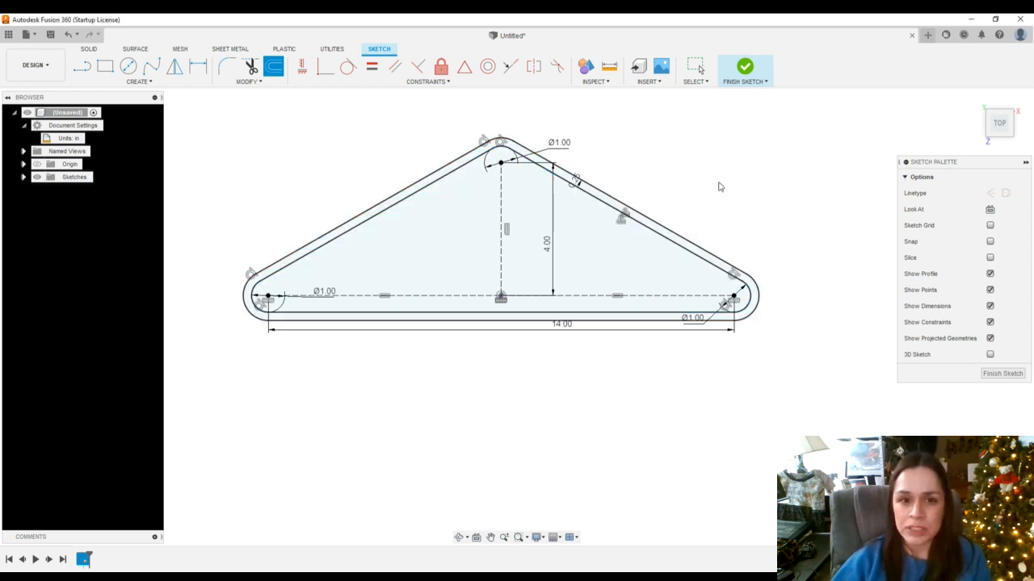
Draw a vertical line upward from the top of the outer outline and leave the Line tool
{"action": "scroll", "coordinate": [588, 126], "scroll_direction": "down", "scroll_amount": 1}
{"action": "scroll", "coordinate": [546, 104], "scroll_direction": "up", "scroll_amount": 1}
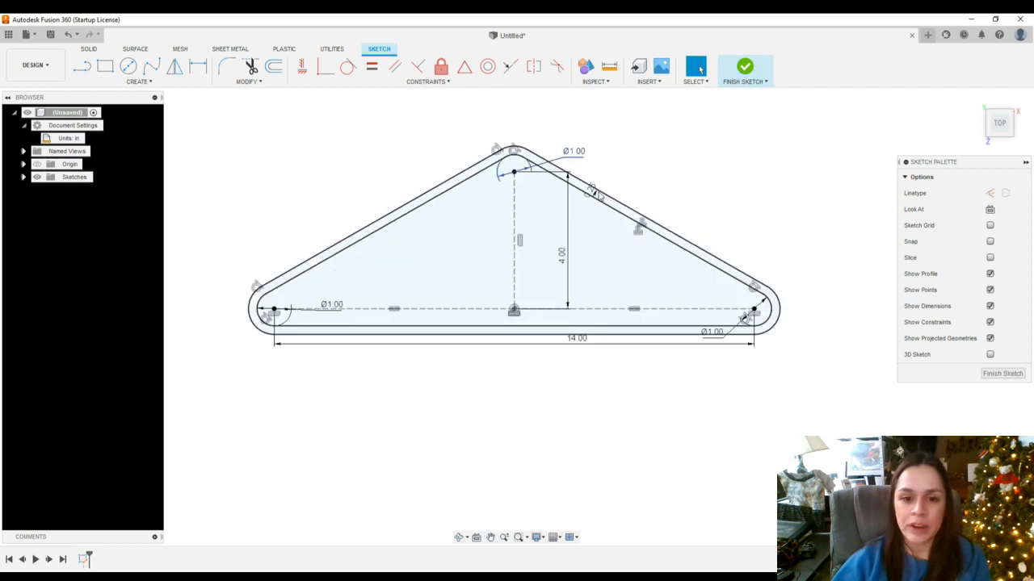
{"action": "left_click", "coordinate": [490, 537]}
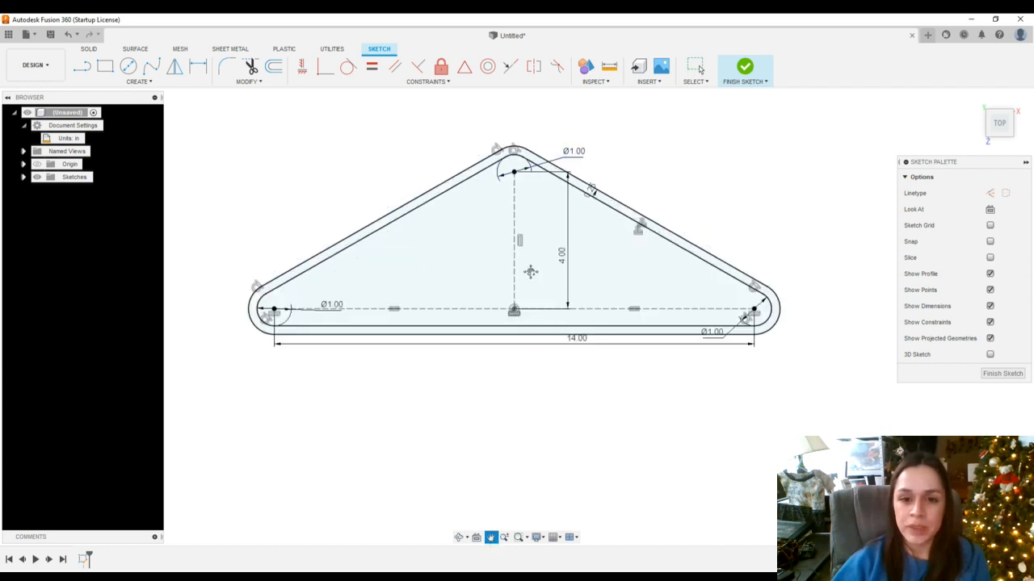
{"action": "key", "text": "Escape"}
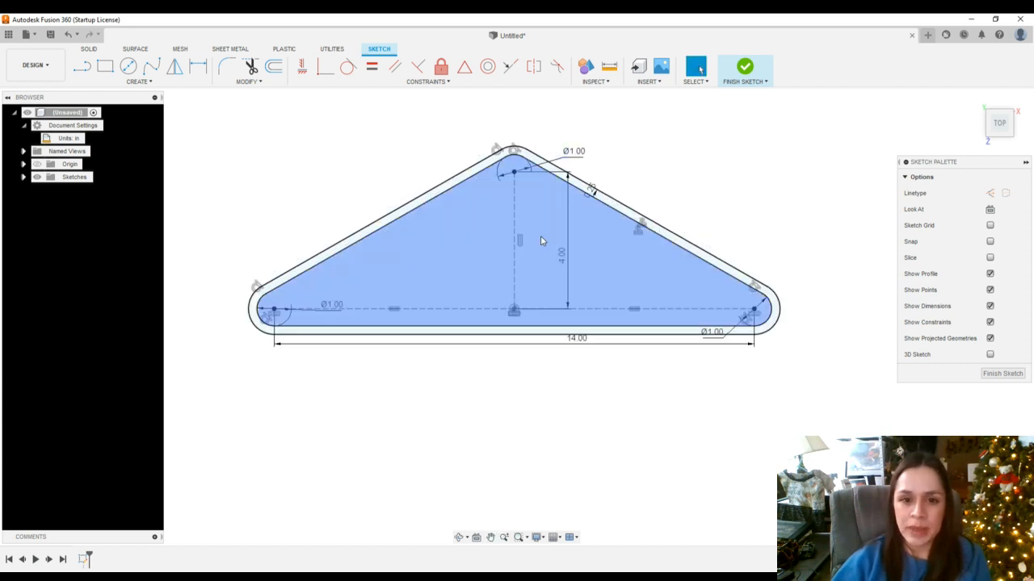
{"action": "left_click", "coordinate": [490, 539]}
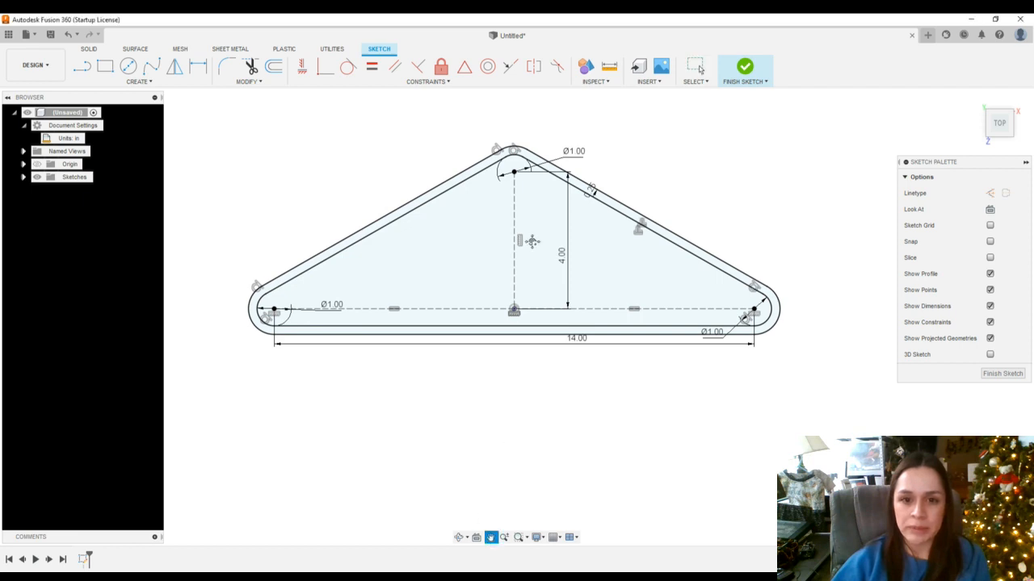
{"action": "mouse_move", "coordinate": [533, 202]}
{"action": "left_mouse_down"}
{"action": "mouse_move", "coordinate": [529, 248]}
{"action": "mouse_move", "coordinate": [516, 257]}
{"action": "left_mouse_up"}
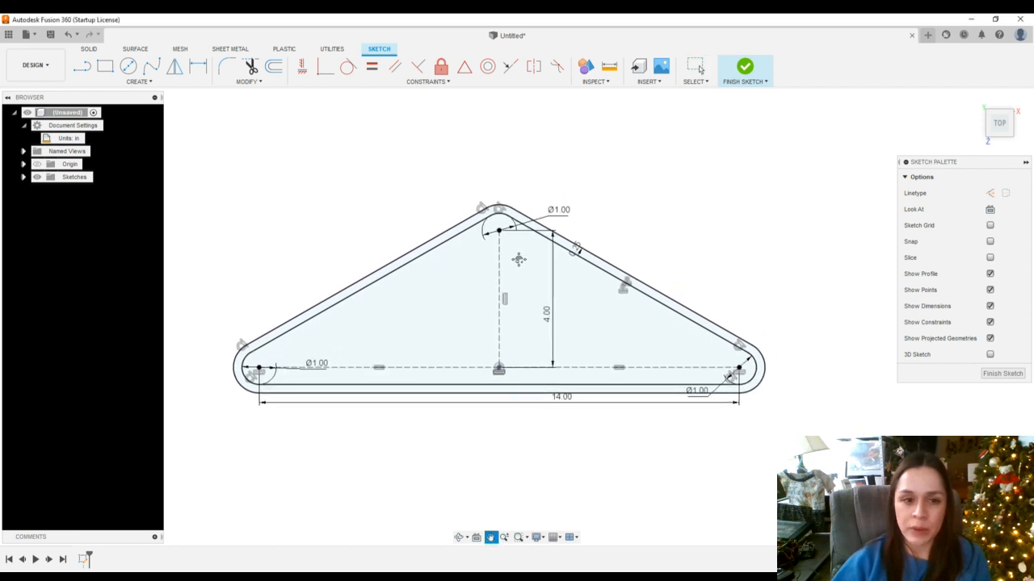
{"action": "scroll", "coordinate": [495, 205], "scroll_direction": "up", "scroll_amount": 3}
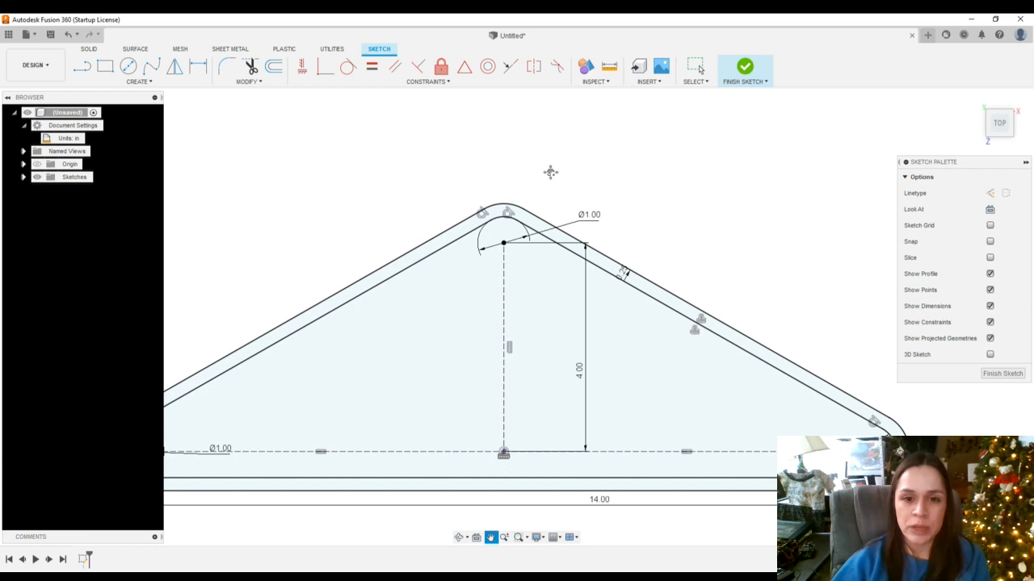
{"action": "left_click_drag", "start_coordinate": [549, 169], "coordinate": [579, 293]}
{"action": "scroll", "coordinate": [475, 294], "scroll_direction": "up", "scroll_amount": 2}
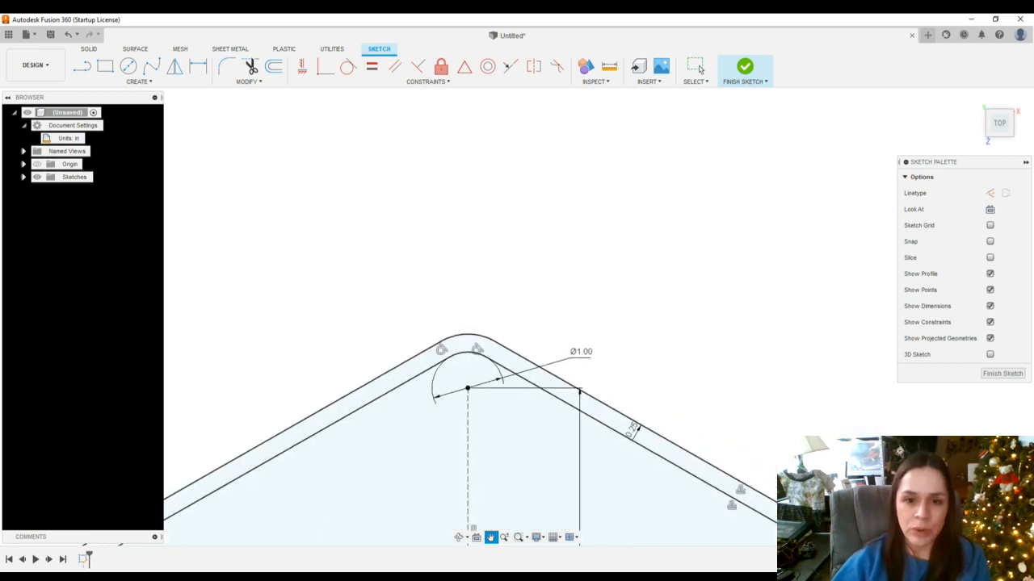
{"action": "left_click", "coordinate": [698, 68]}
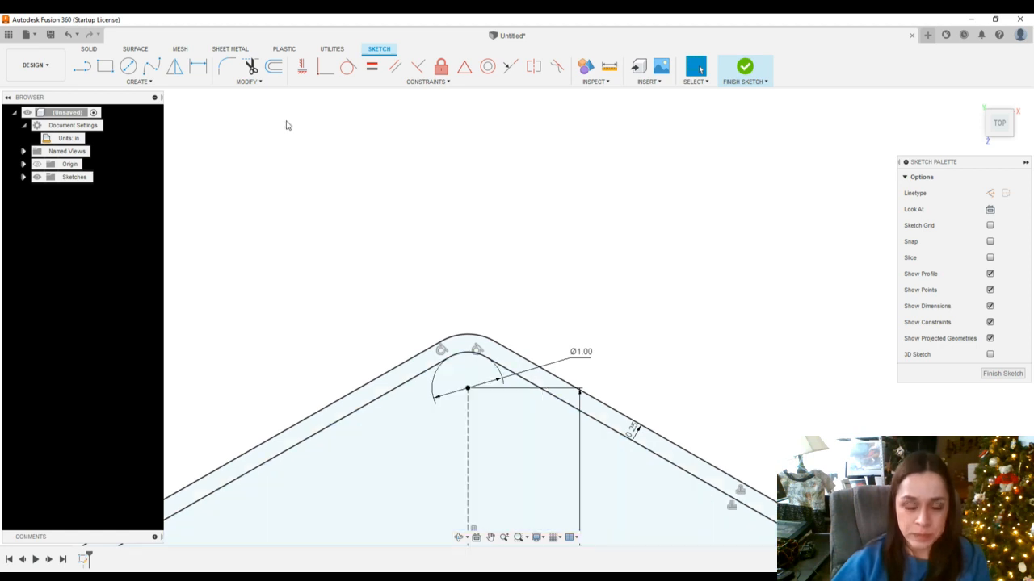
{"action": "left_click", "coordinate": [81, 71]}
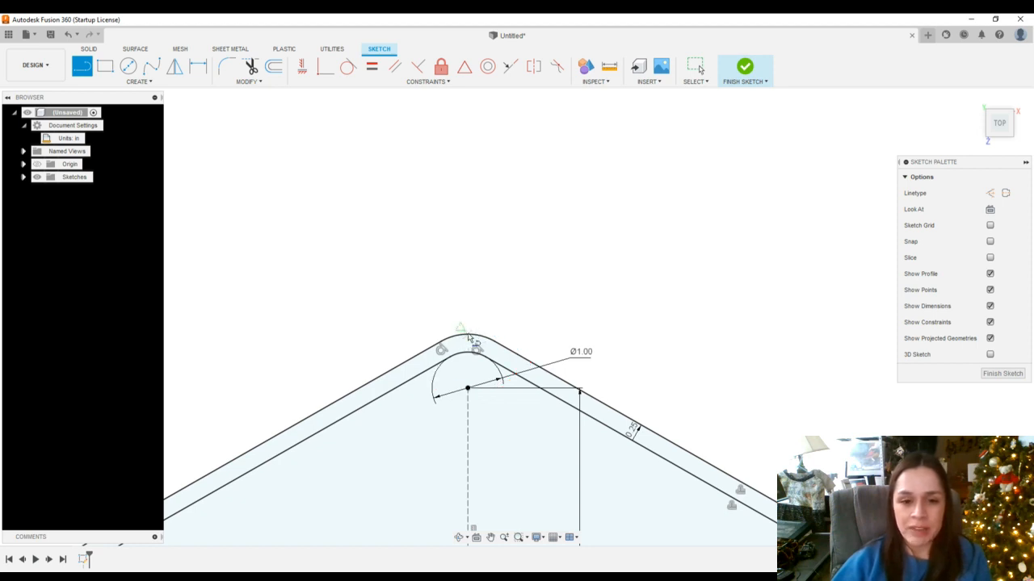
{"action": "left_click", "coordinate": [469, 335]}
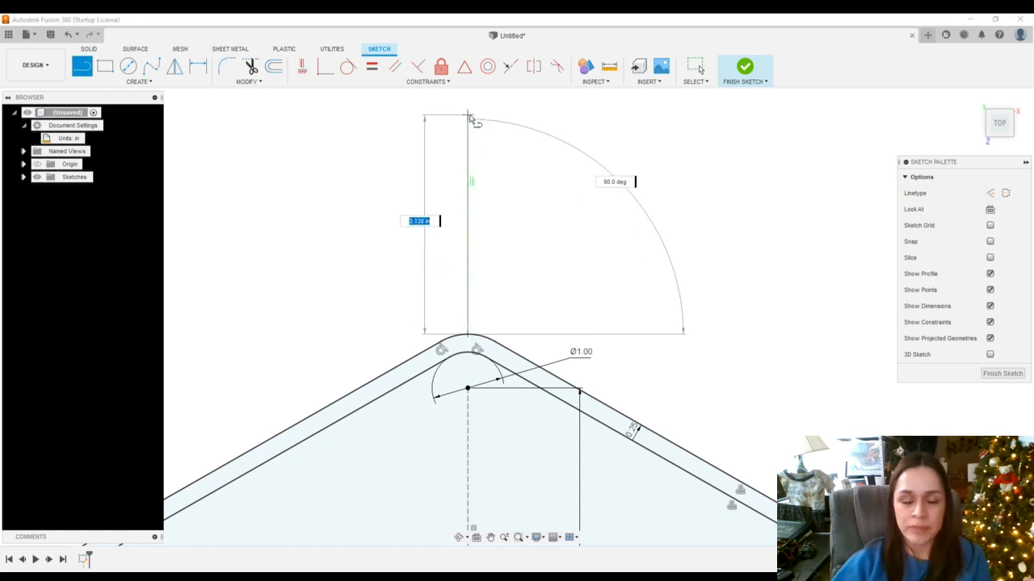
{"action": "left_click", "coordinate": [467, 108]}
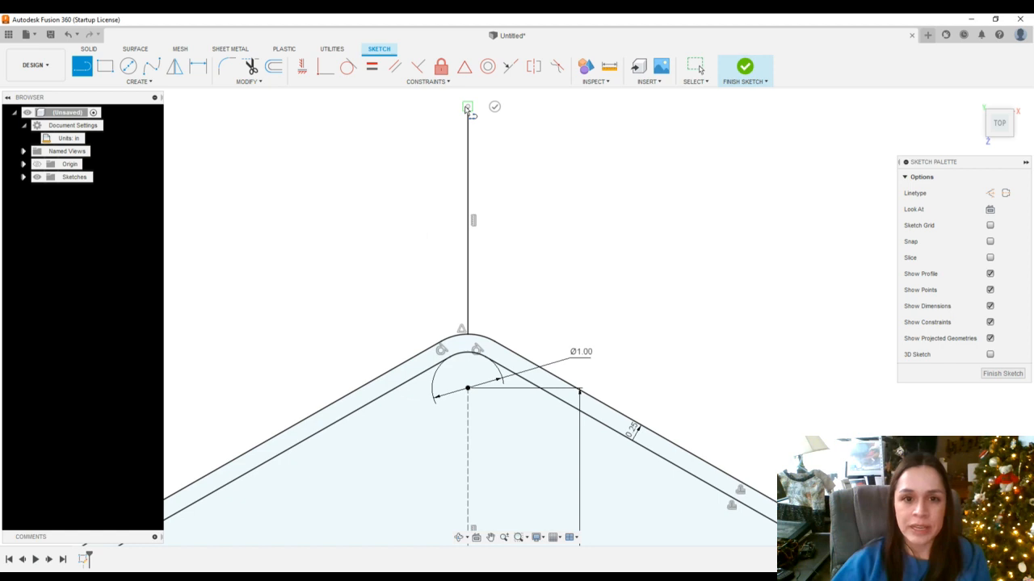
{"action": "left_click", "coordinate": [495, 108]}
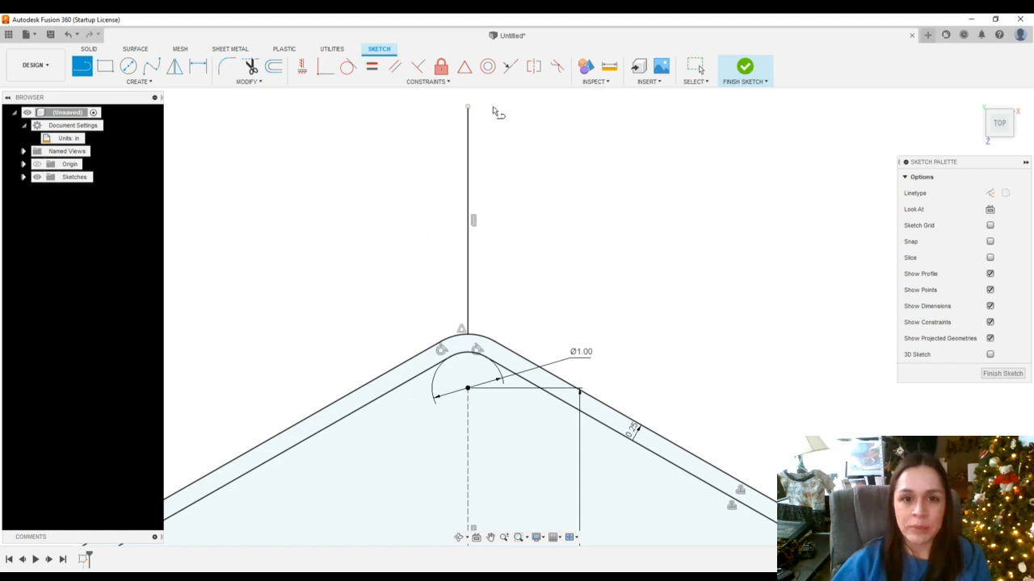
{"action": "key", "text": "Escape"}
Offset the vertical line by 0.125 in to one side
{"action": "scroll", "coordinate": [495, 136], "scroll_direction": "down", "scroll_amount": 5}
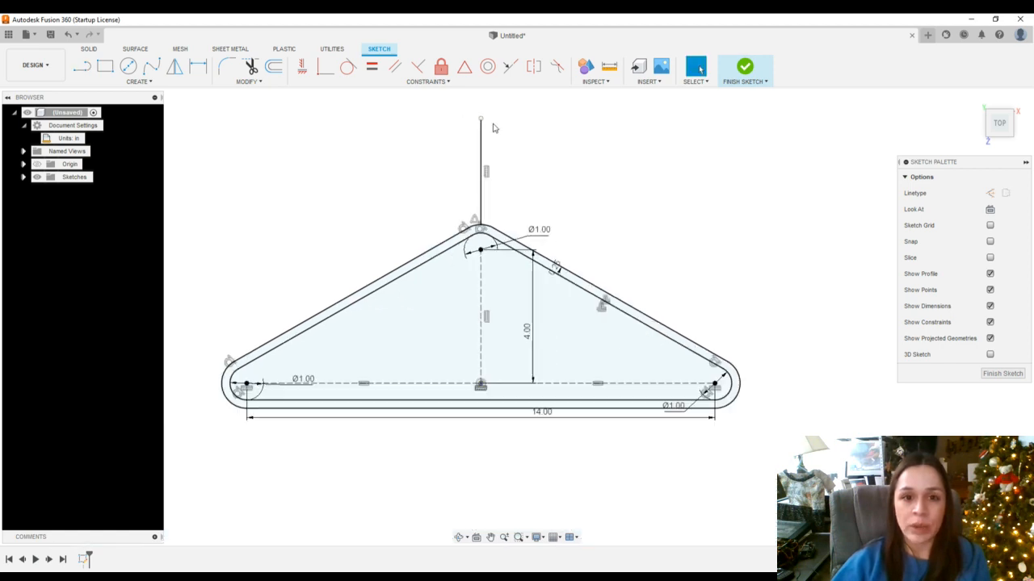
{"action": "scroll", "coordinate": [503, 105], "scroll_direction": "up", "scroll_amount": 2}
{"action": "scroll", "coordinate": [500, 115], "scroll_direction": "up", "scroll_amount": 3}
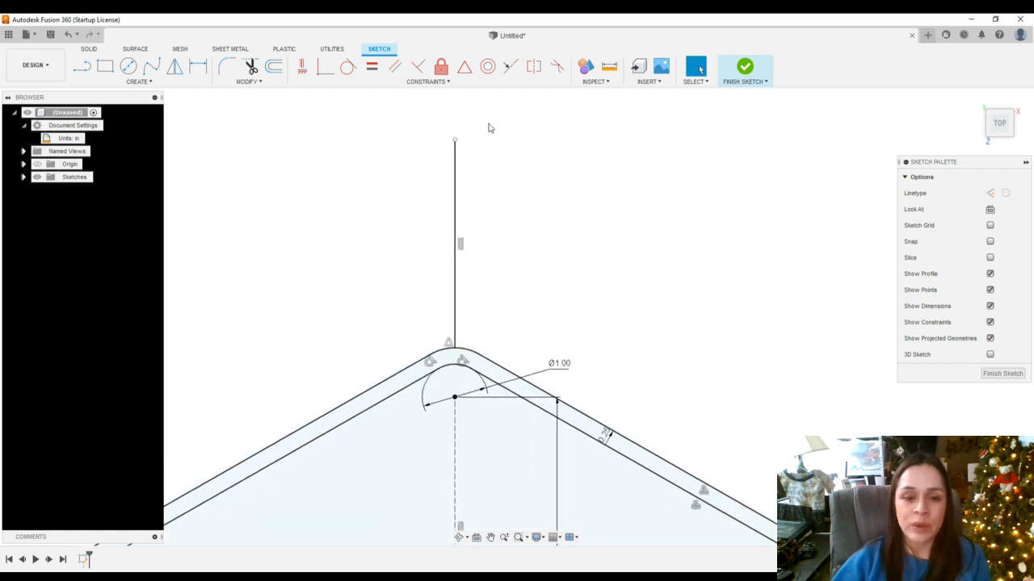
{"action": "scroll", "coordinate": [496, 243], "scroll_direction": "down", "scroll_amount": 4}
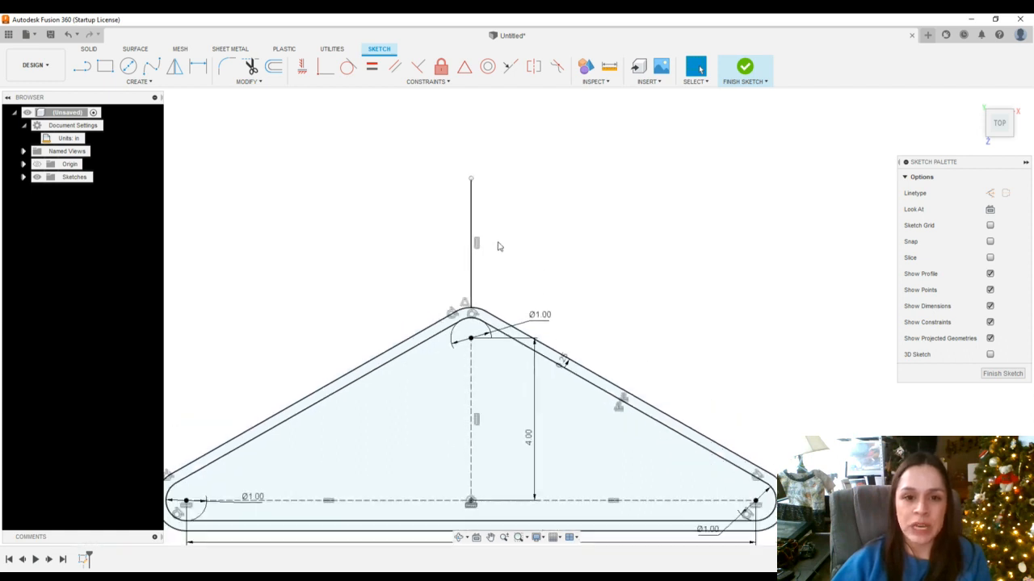
{"action": "scroll", "coordinate": [503, 189], "scroll_direction": "up", "scroll_amount": 4}
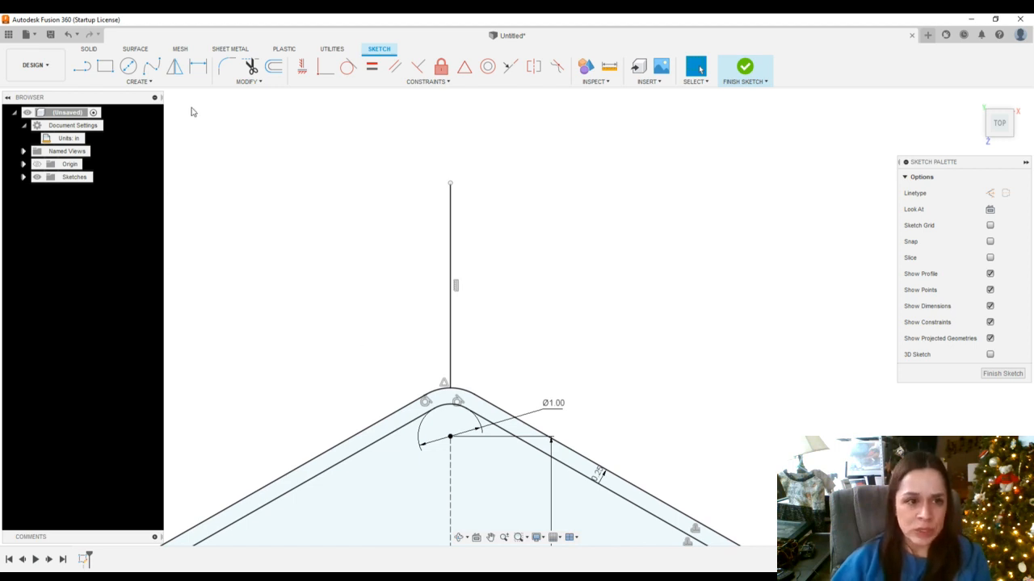
{"action": "left_click", "coordinate": [273, 66]}
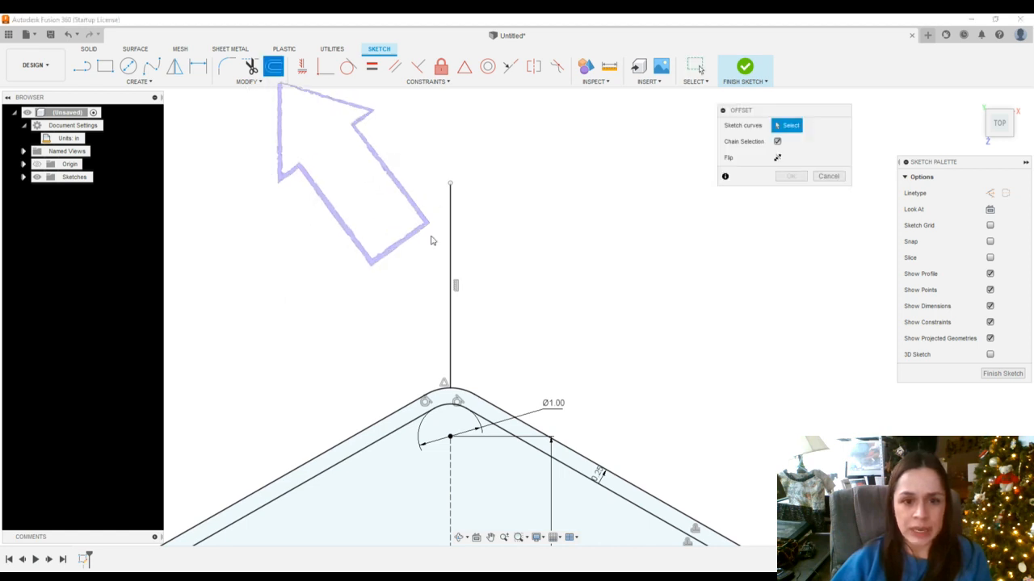
{"action": "left_click", "coordinate": [451, 326]}
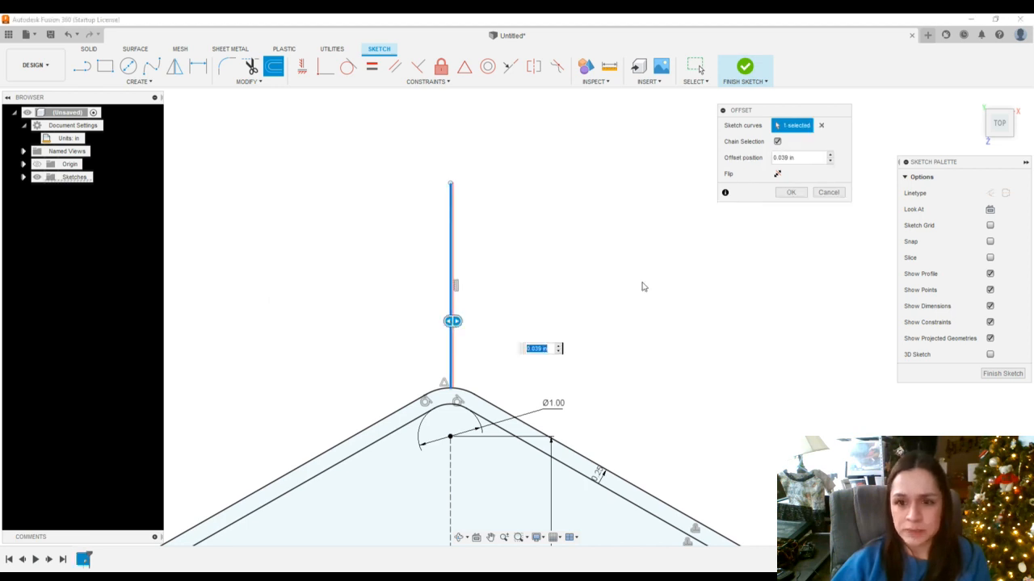
{"action": "left_click_drag", "start_coordinate": [818, 157], "coordinate": [763, 160]}
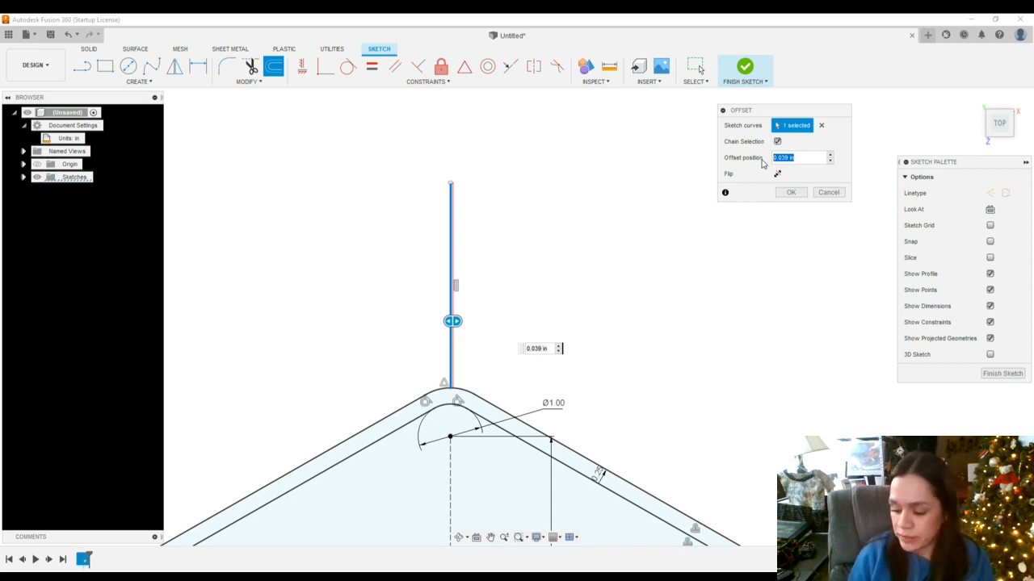
{"action": "key", "text": "BackSpace"}
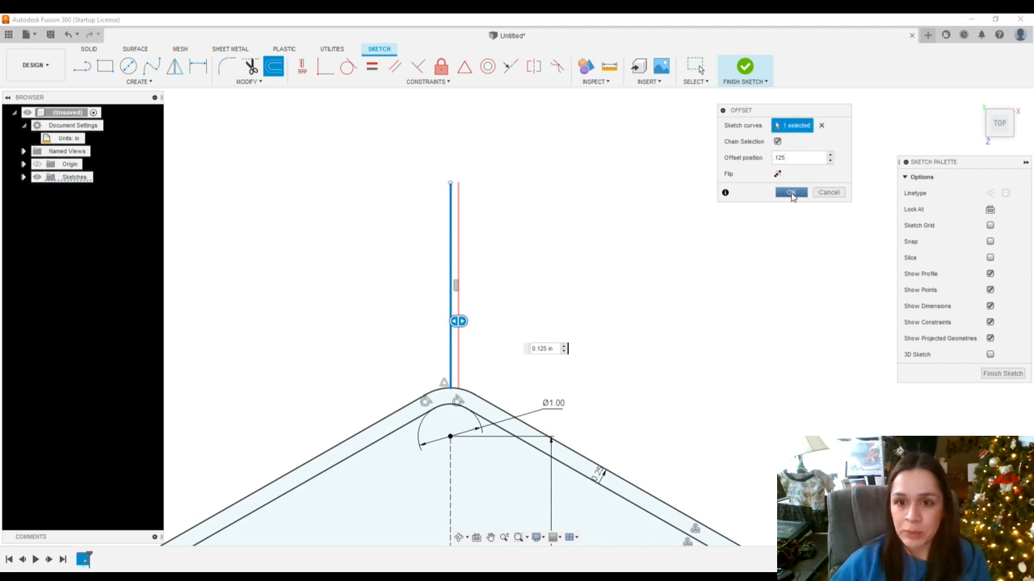
{"action": "left_click", "coordinate": [791, 193]}
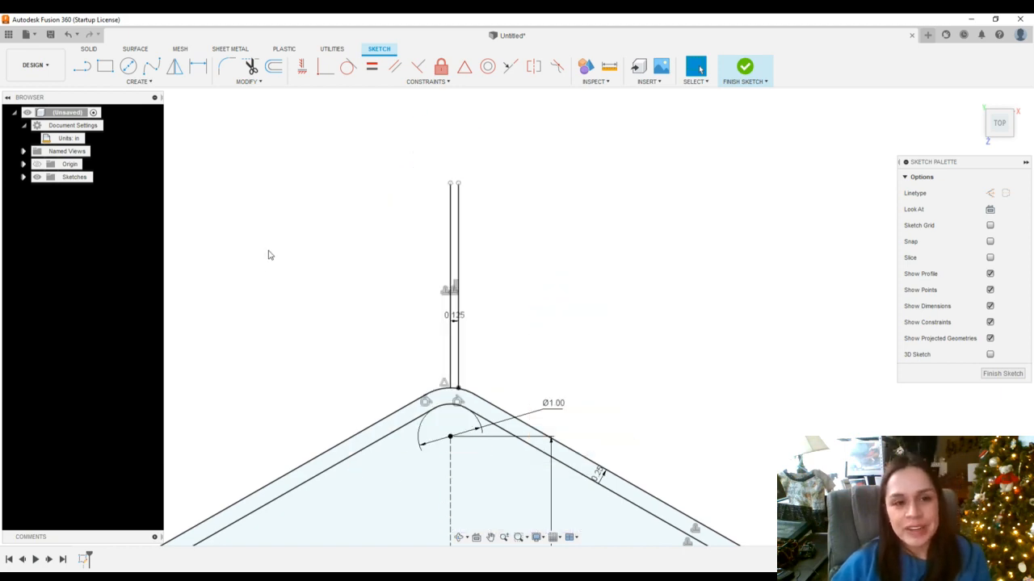
Offset the original vertical line 0.125 in, flipped to its other side, giving three parallel lines
{"action": "left_click", "coordinate": [274, 70]}
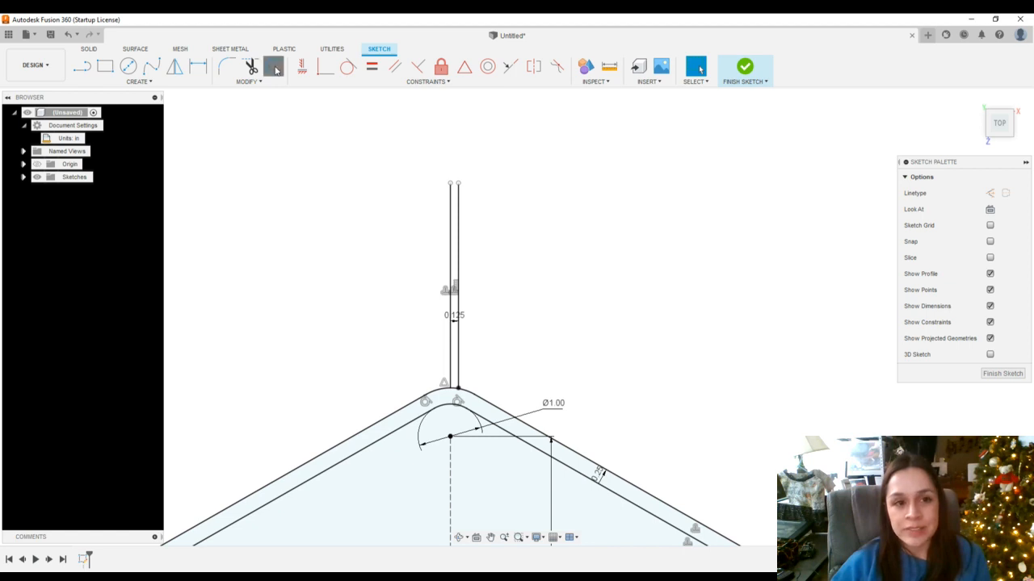
{"action": "left_click", "coordinate": [454, 238]}
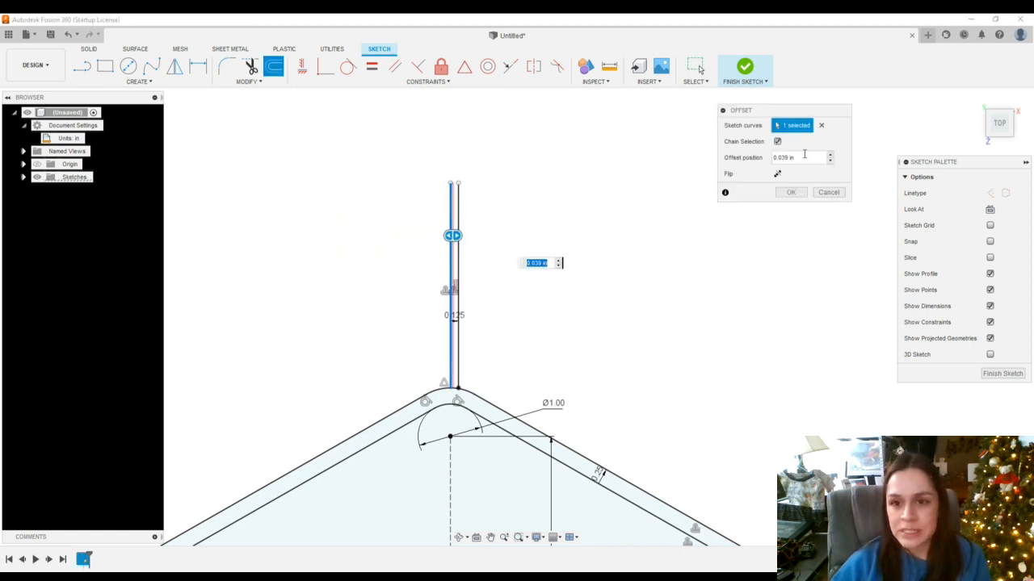
{"action": "left_click_drag", "start_coordinate": [796, 158], "coordinate": [765, 156]}
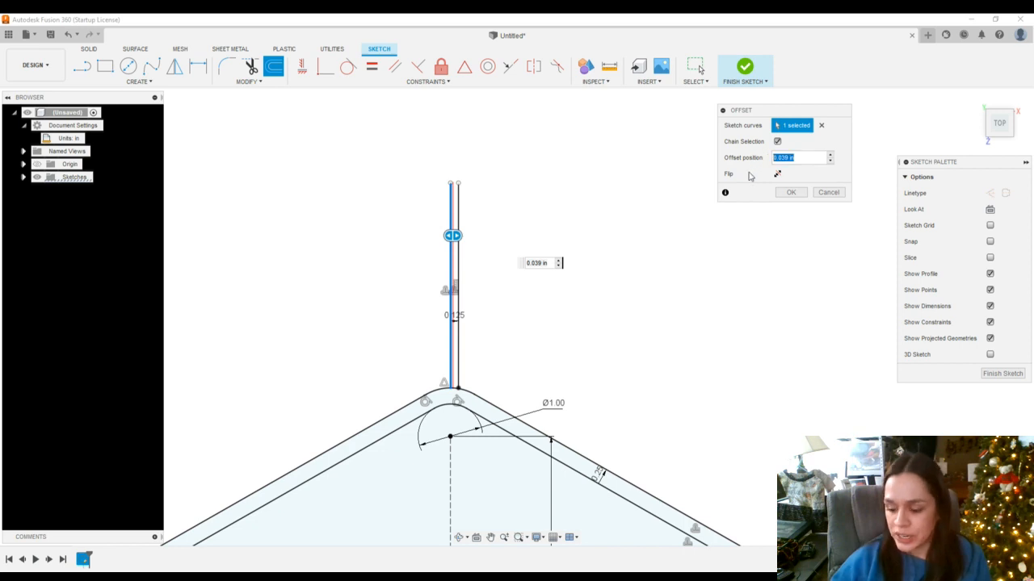
{"action": "key", "text": "BackSpace"}
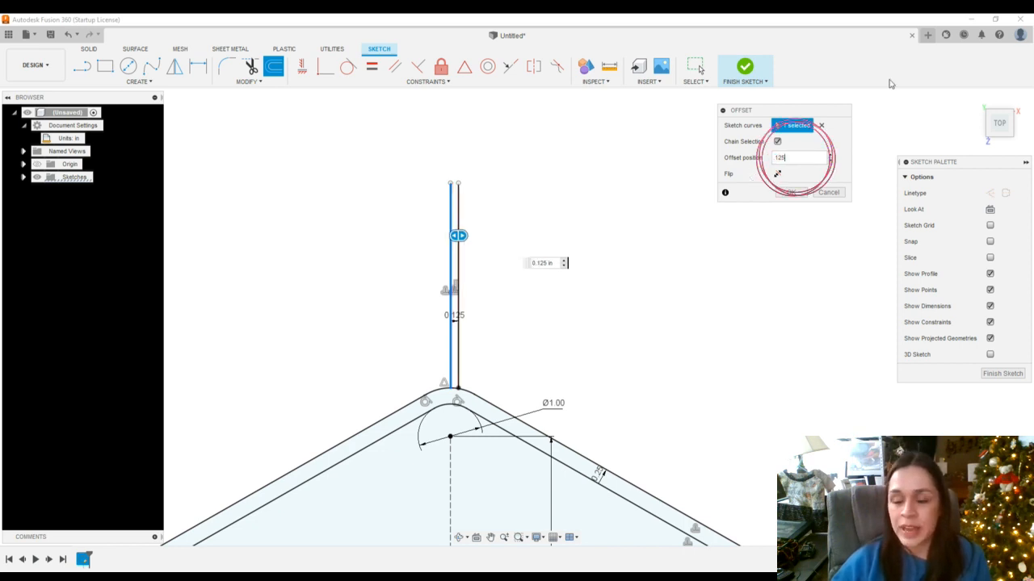
{"action": "left_click", "coordinate": [778, 174]}
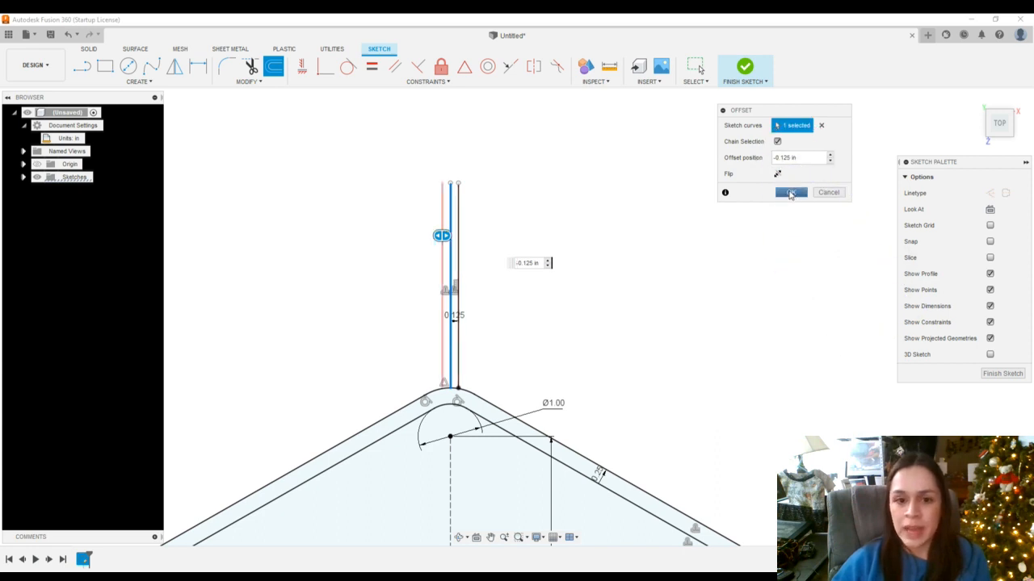
{"action": "left_click", "coordinate": [790, 193]}
{"action": "scroll", "coordinate": [502, 379], "scroll_direction": "down", "scroll_amount": 5}
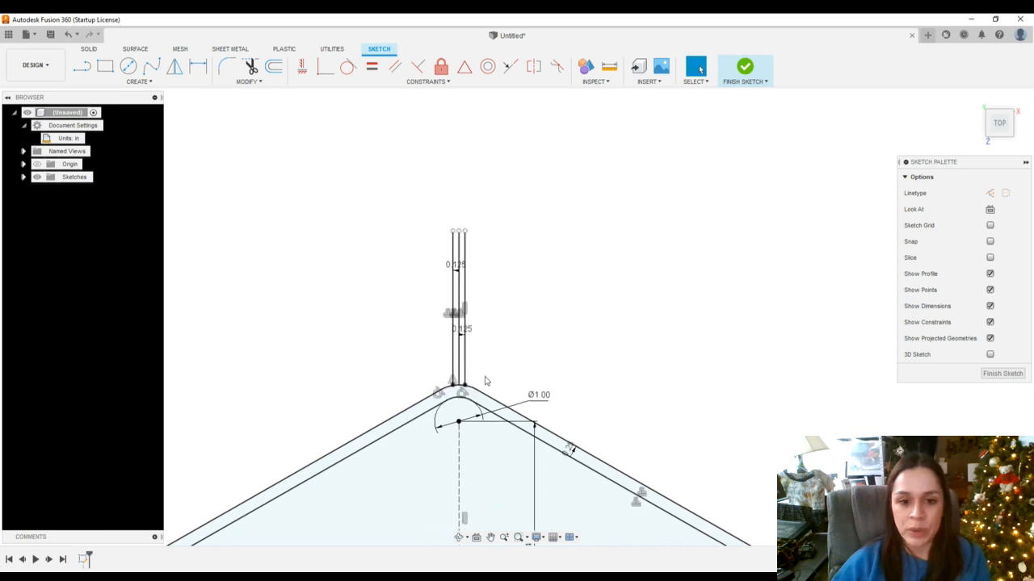
{"action": "scroll", "coordinate": [483, 365], "scroll_direction": "up", "scroll_amount": 6}
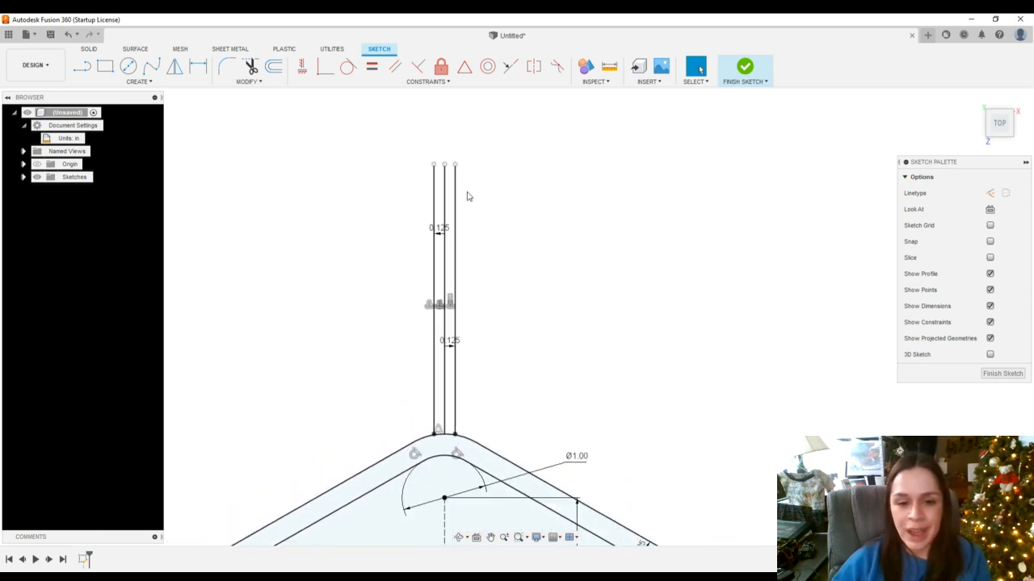
{"action": "scroll", "coordinate": [484, 426], "scroll_direction": "down", "scroll_amount": 6}
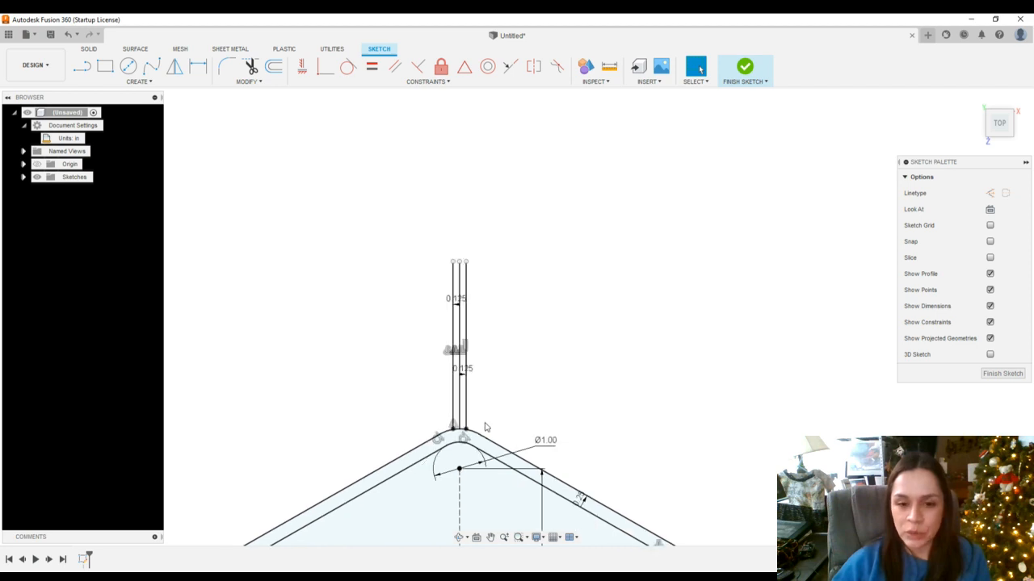
{"action": "scroll", "coordinate": [489, 406], "scroll_direction": "up", "scroll_amount": 3}
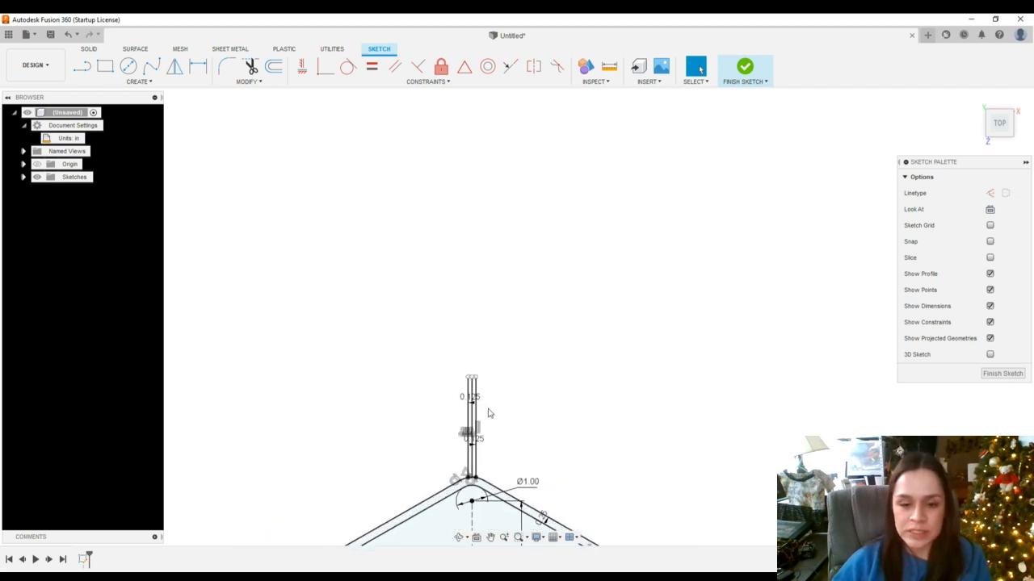
{"action": "scroll", "coordinate": [493, 452], "scroll_direction": "up", "scroll_amount": 3}
{"action": "scroll", "coordinate": [475, 475], "scroll_direction": "up", "scroll_amount": 2}
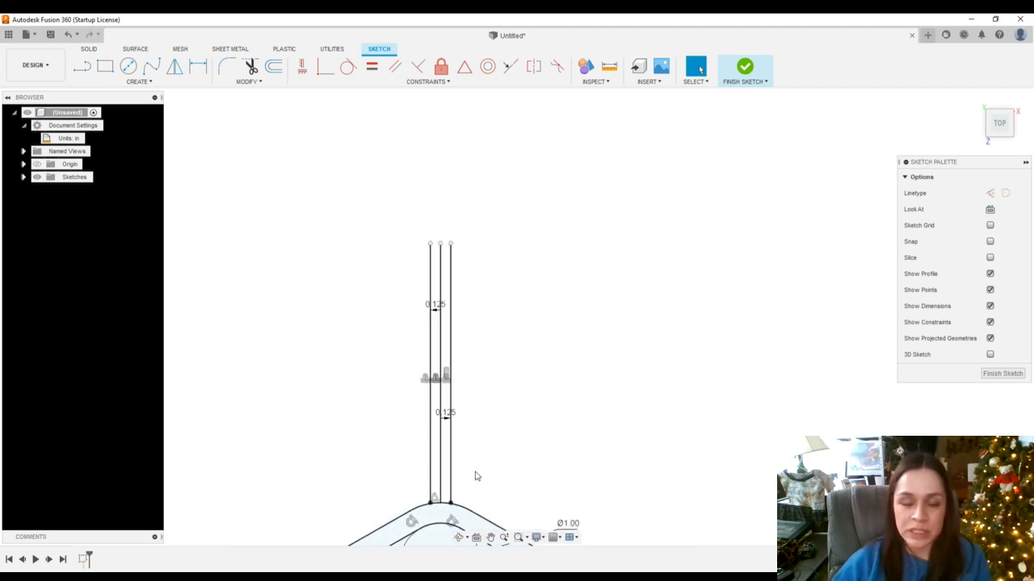
{"action": "key", "text": "d"}
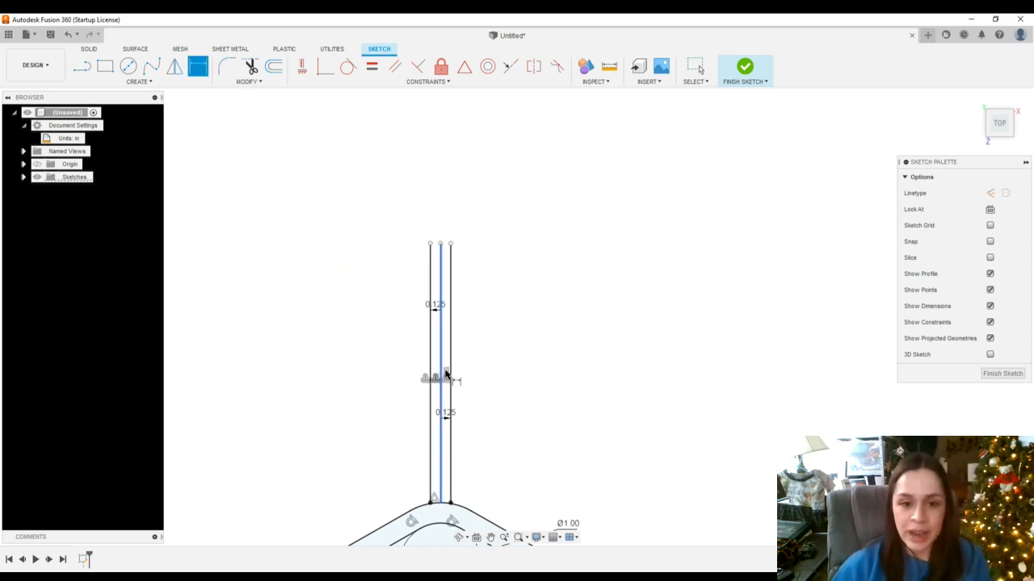
{"action": "left_click", "coordinate": [441, 375]}
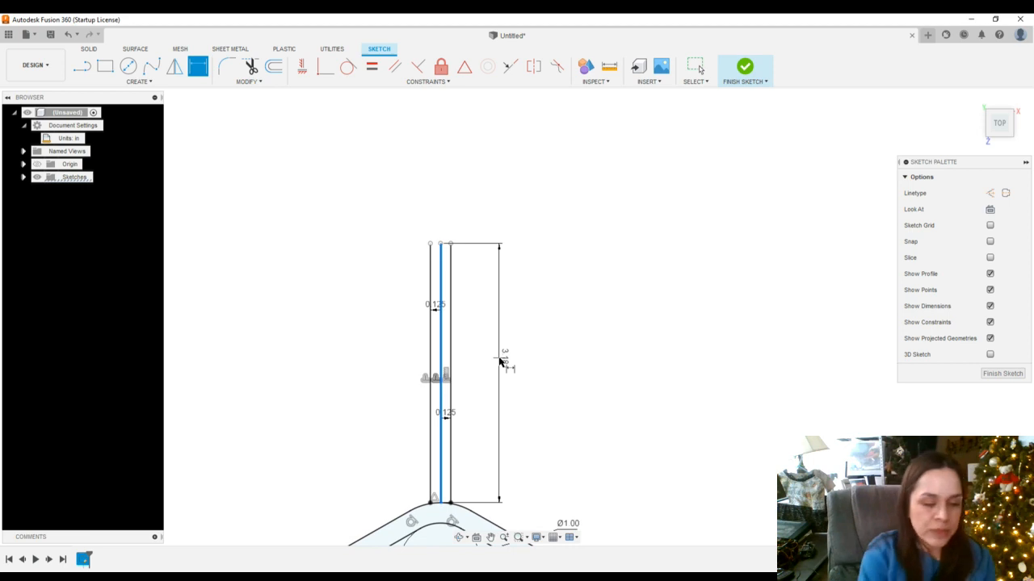
{"action": "key", "text": "Escape"}
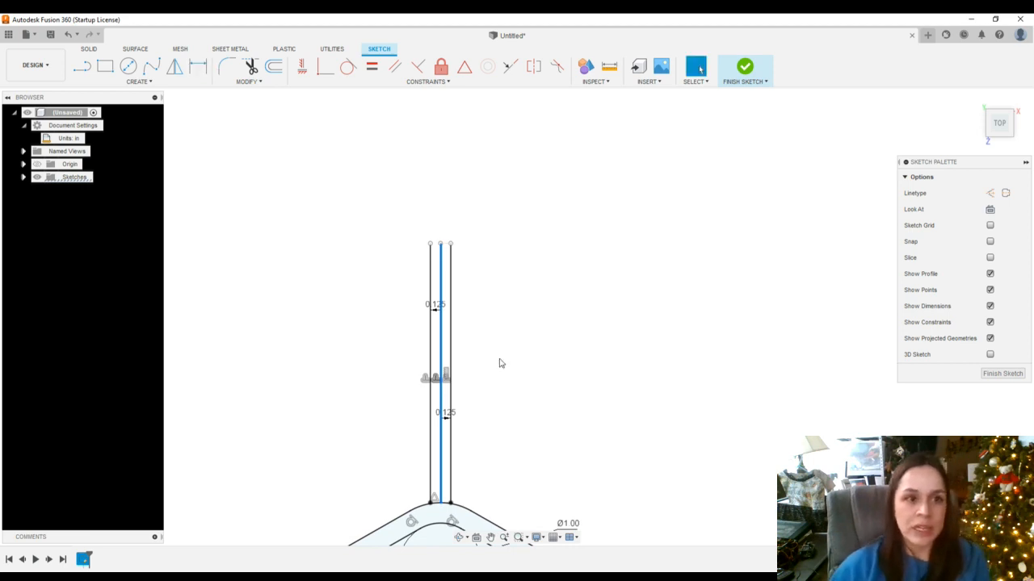
Dimension the length of the rightmost vertical line and set it to 2 in
{"action": "left_click", "coordinate": [198, 66]}
{"action": "left_click", "coordinate": [450, 291]}
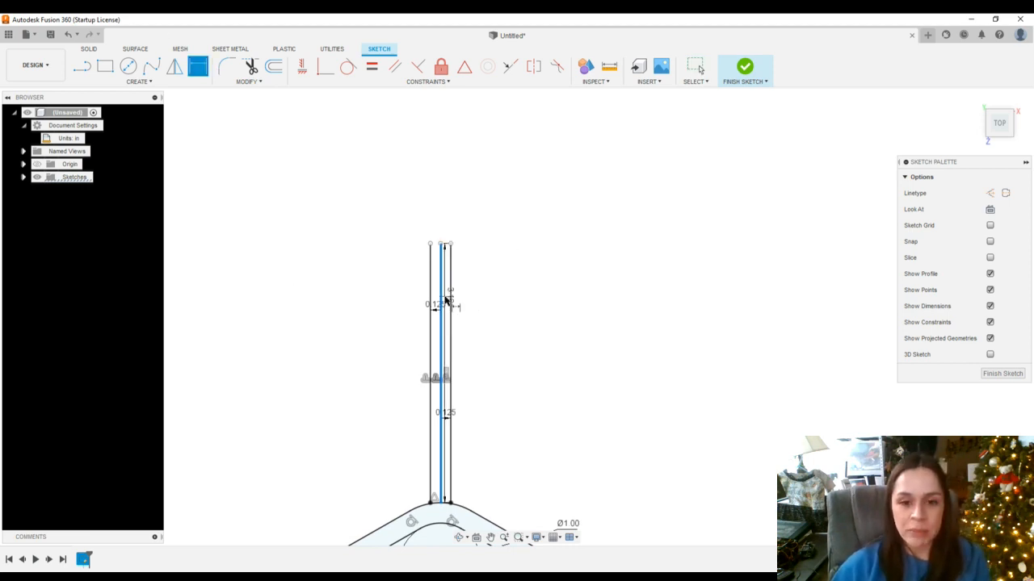
{"action": "left_click", "coordinate": [528, 295]}
{"action": "scroll", "coordinate": [477, 473], "scroll_direction": "down", "scroll_amount": 2}
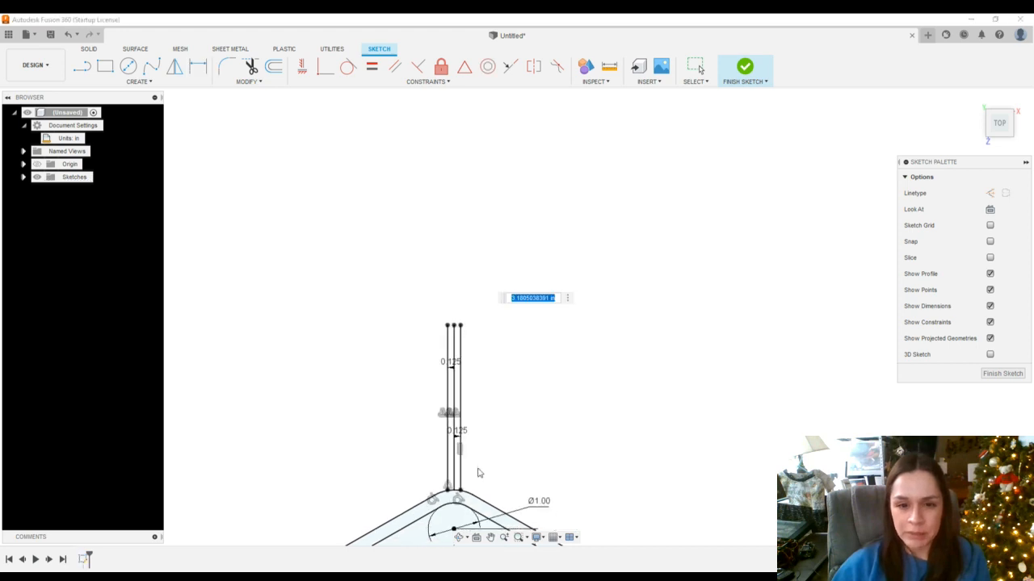
{"action": "left_click", "coordinate": [111, 16]}
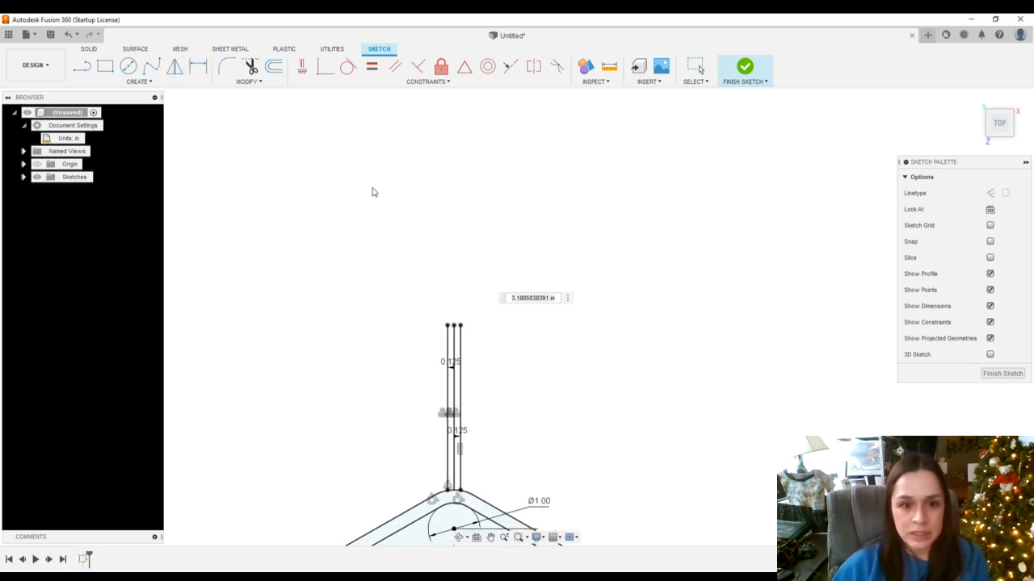
{"action": "key", "text": "Return"}
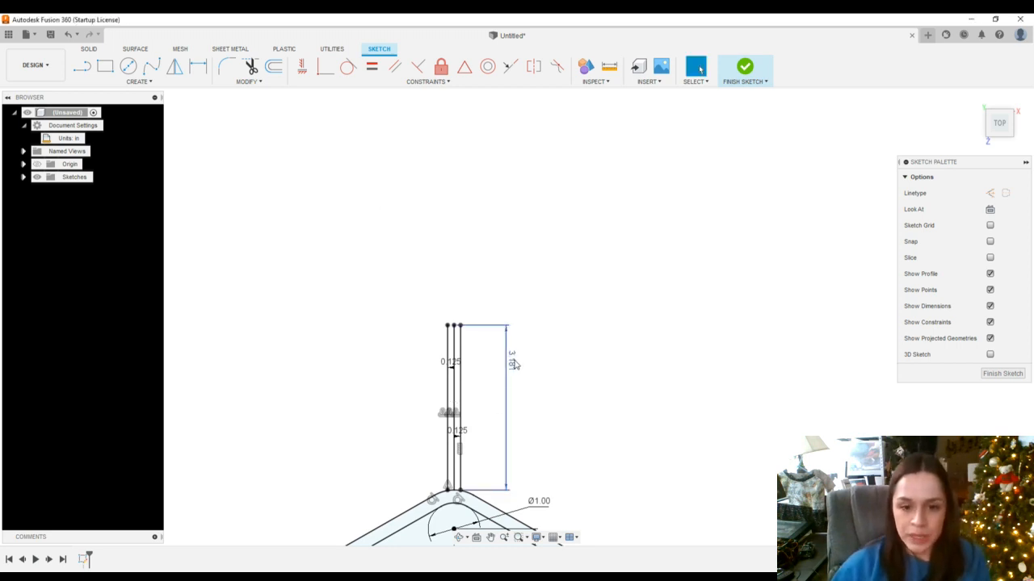
{"action": "double_click", "coordinate": [512, 364]}
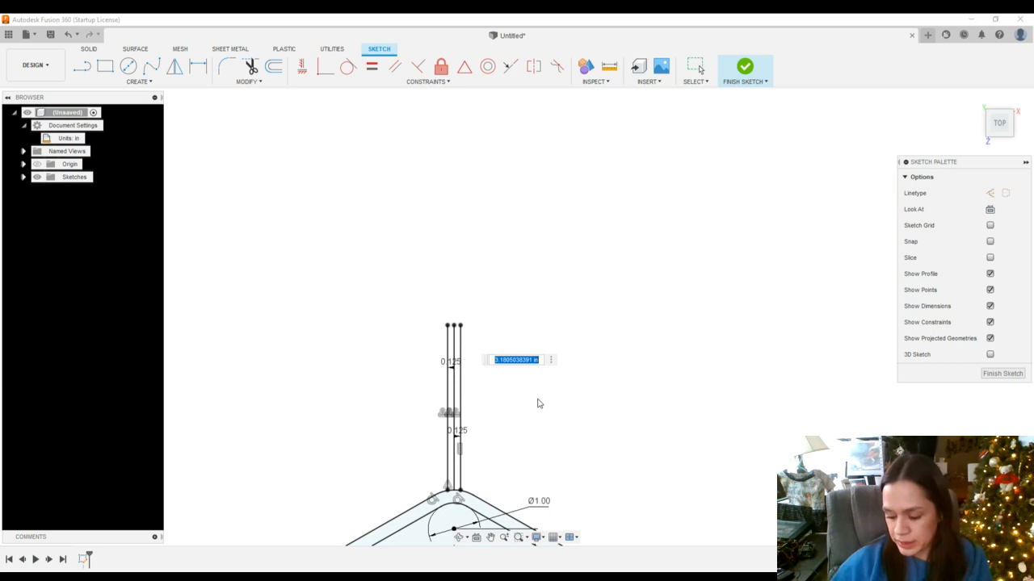
{"action": "type", "text": "3"}
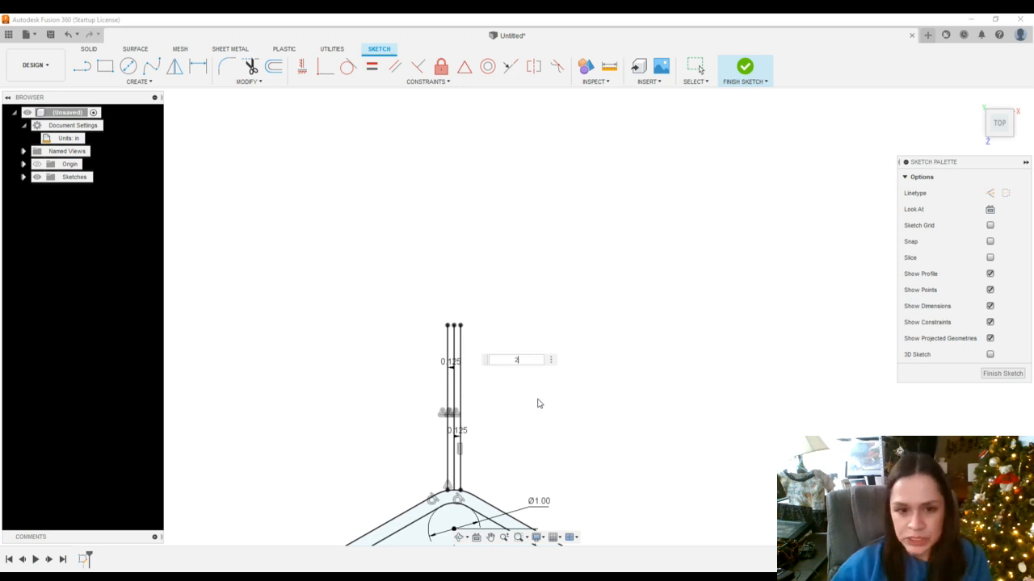
{"action": "key", "text": "Return"}
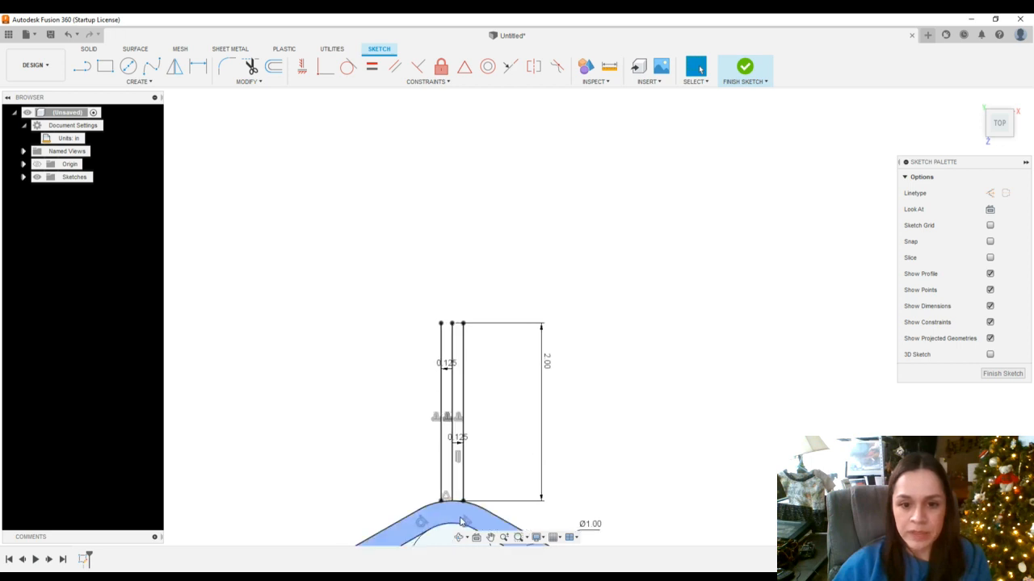
Review the whole sketch with the rounded outline and the three vertical lines
{"action": "left_click", "coordinate": [491, 539]}
{"action": "left_click_drag", "start_coordinate": [567, 478], "coordinate": [589, 274]}
{"action": "scroll", "coordinate": [526, 429], "scroll_direction": "down", "scroll_amount": 5}
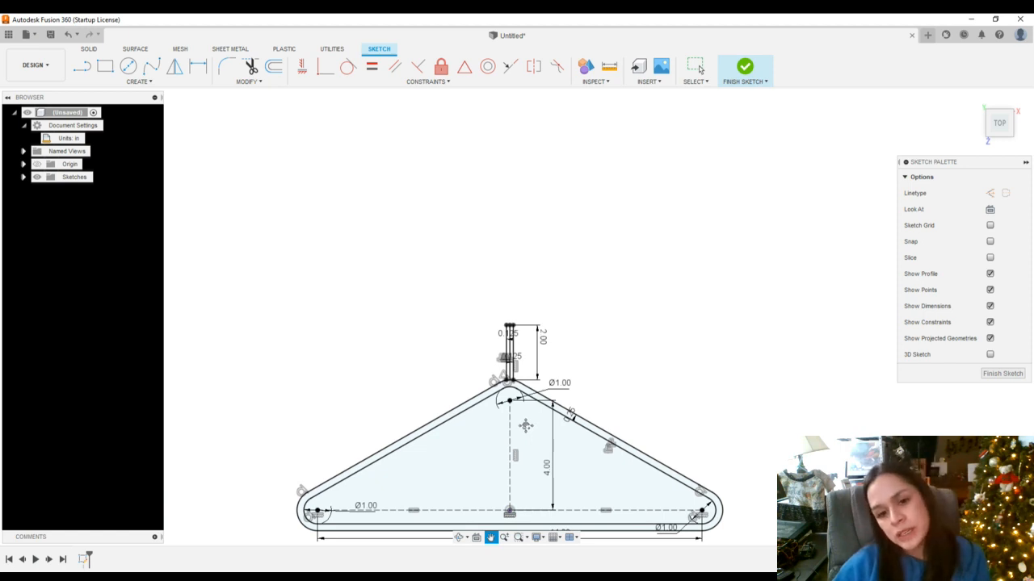
{"action": "scroll", "coordinate": [509, 394], "scroll_direction": "up", "scroll_amount": 3}
{"action": "scroll", "coordinate": [505, 386], "scroll_direction": "down", "scroll_amount": 3}
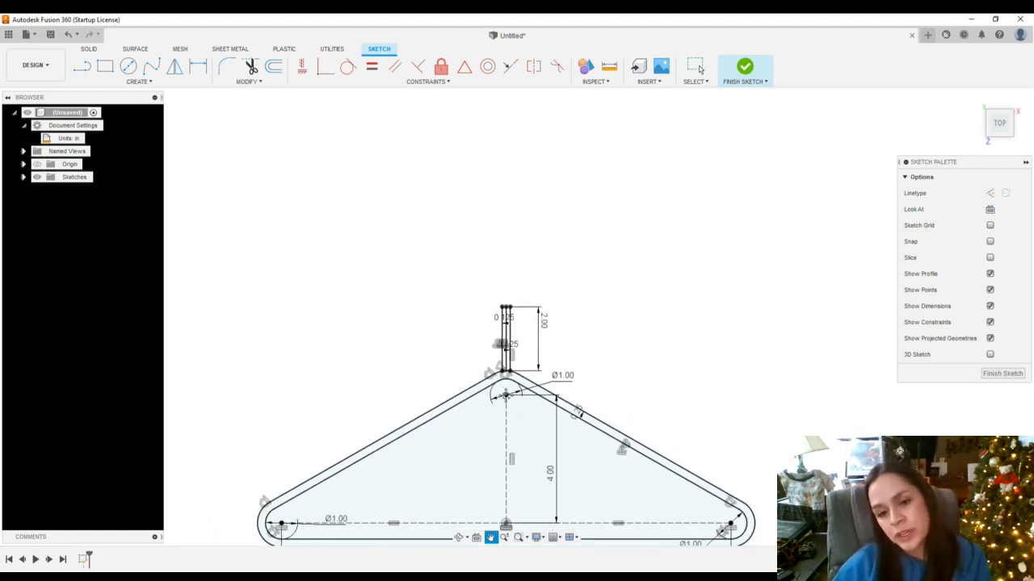
{"action": "scroll", "coordinate": [506, 404], "scroll_direction": "up", "scroll_amount": 3}
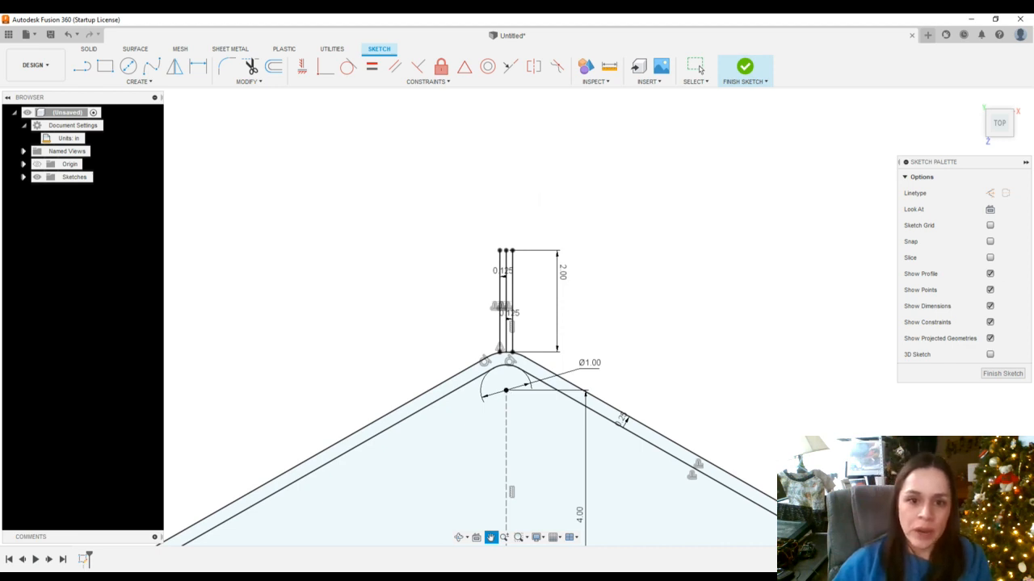
{"action": "key", "text": "Escape"}
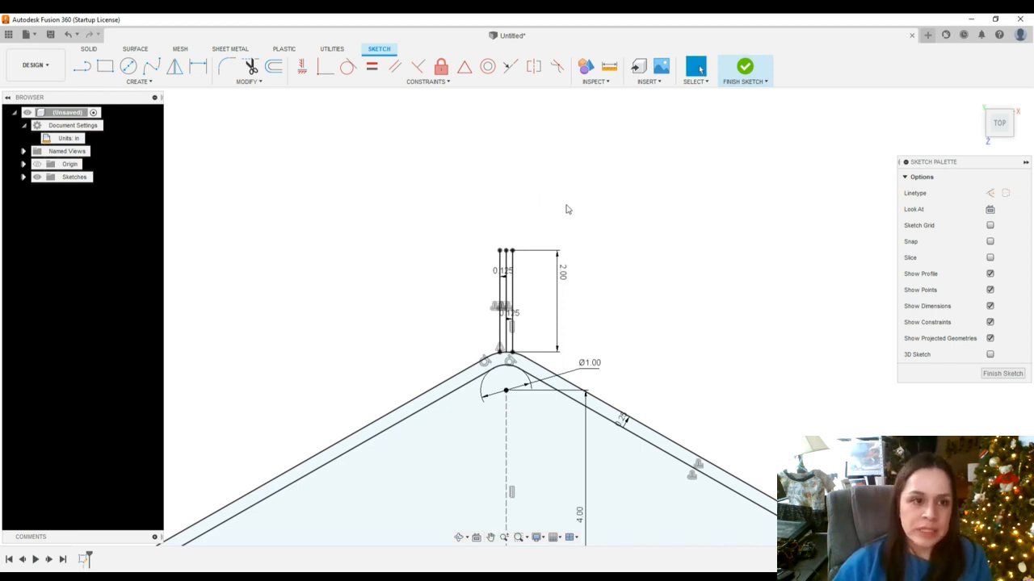
{"action": "left_click", "coordinate": [138, 82]}
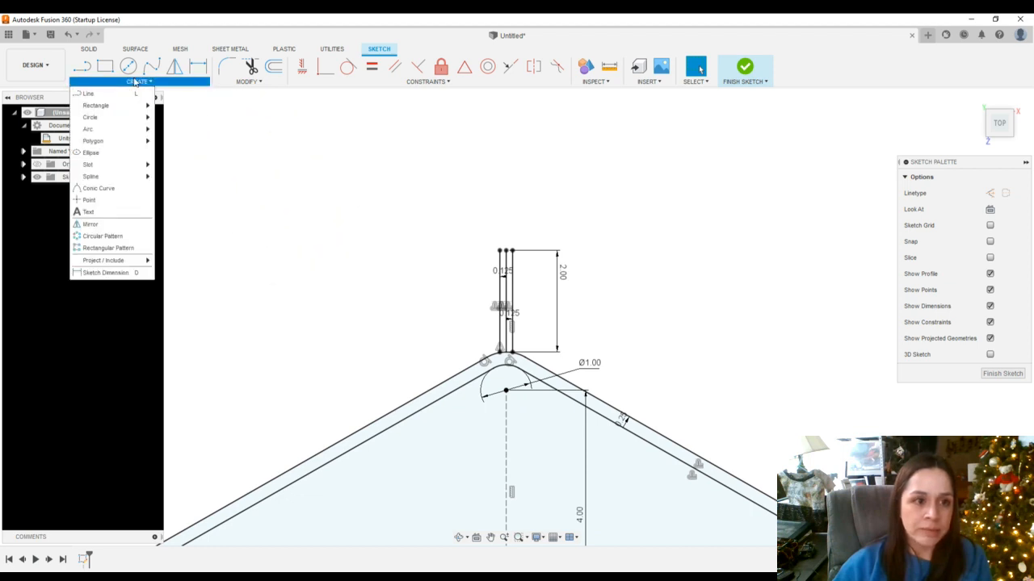
{"action": "mouse_move", "coordinate": [147, 120]}
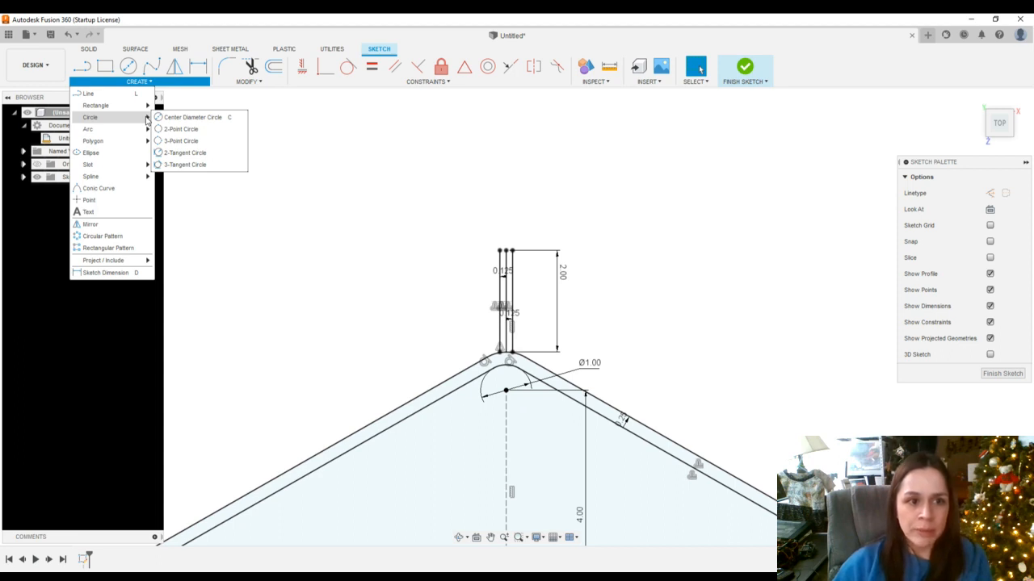
{"action": "left_click", "coordinate": [200, 130]}
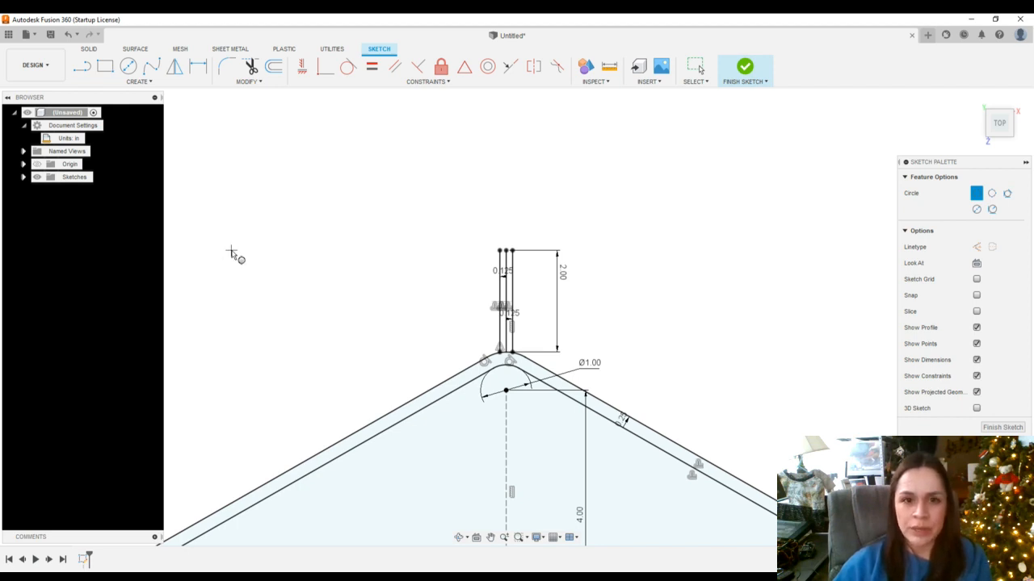
{"action": "left_click", "coordinate": [180, 218]}
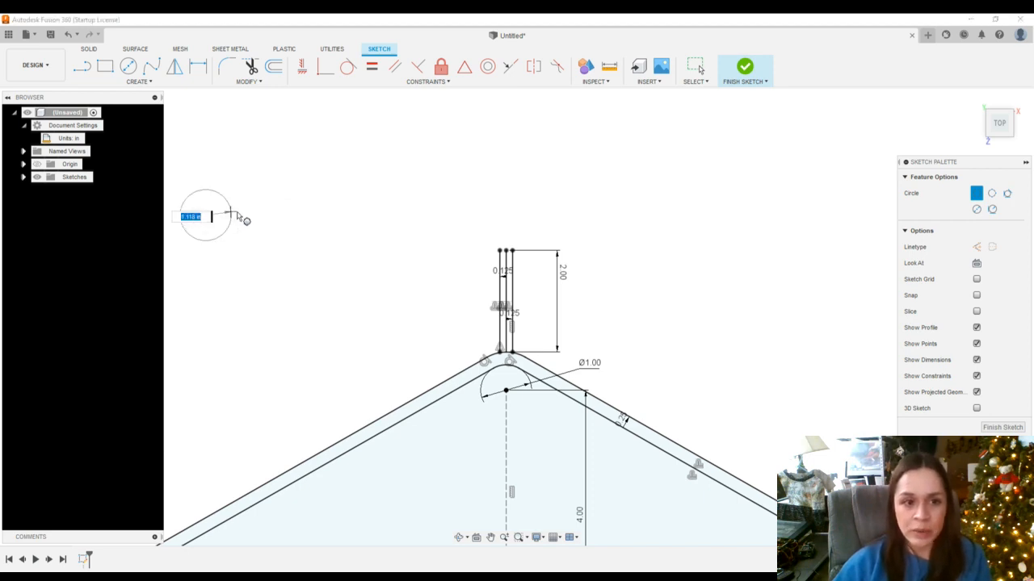
{"action": "left_click", "coordinate": [310, 219]}
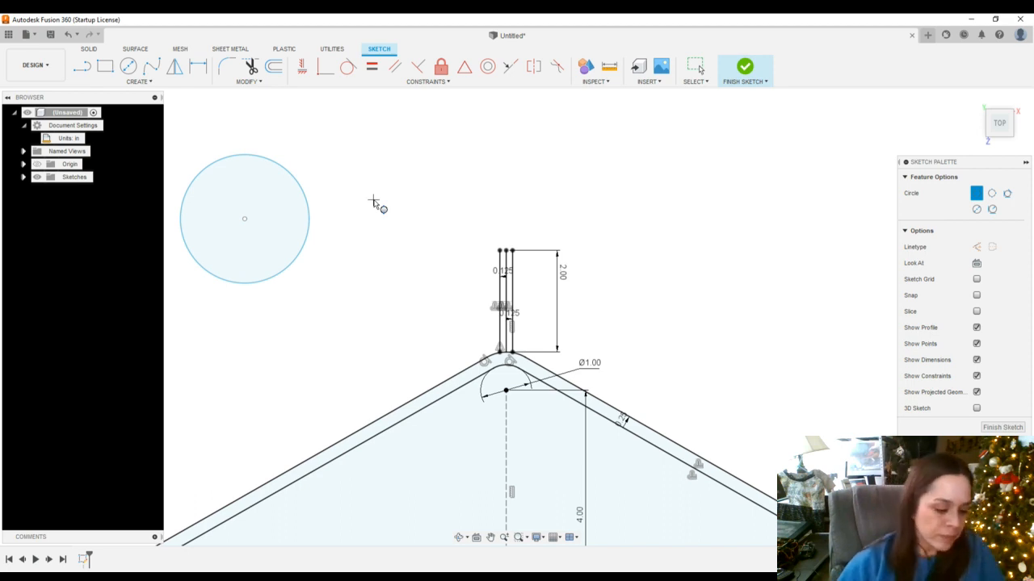
{"action": "key", "text": "Escape"}
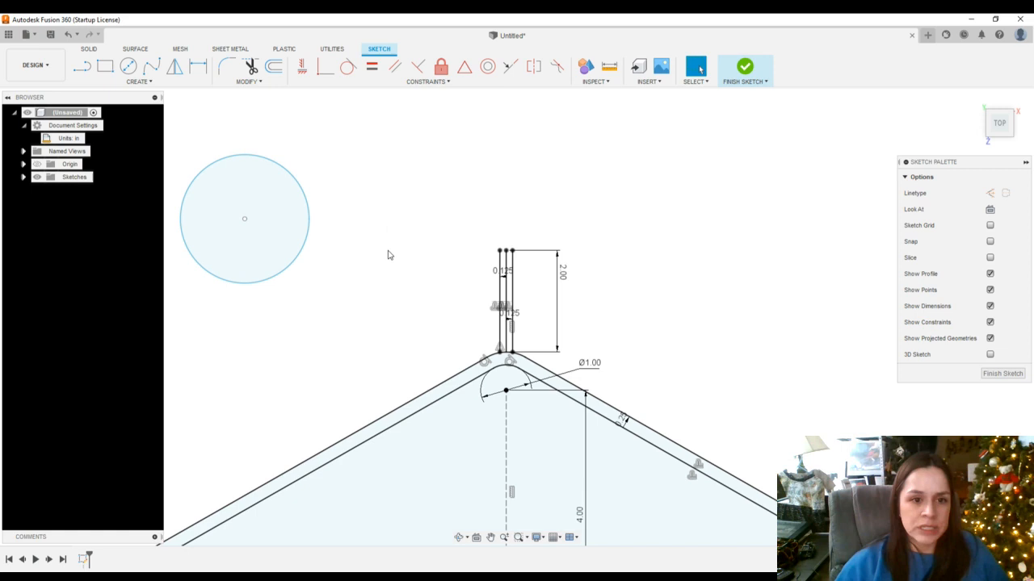
{"action": "left_click", "coordinate": [310, 226]}
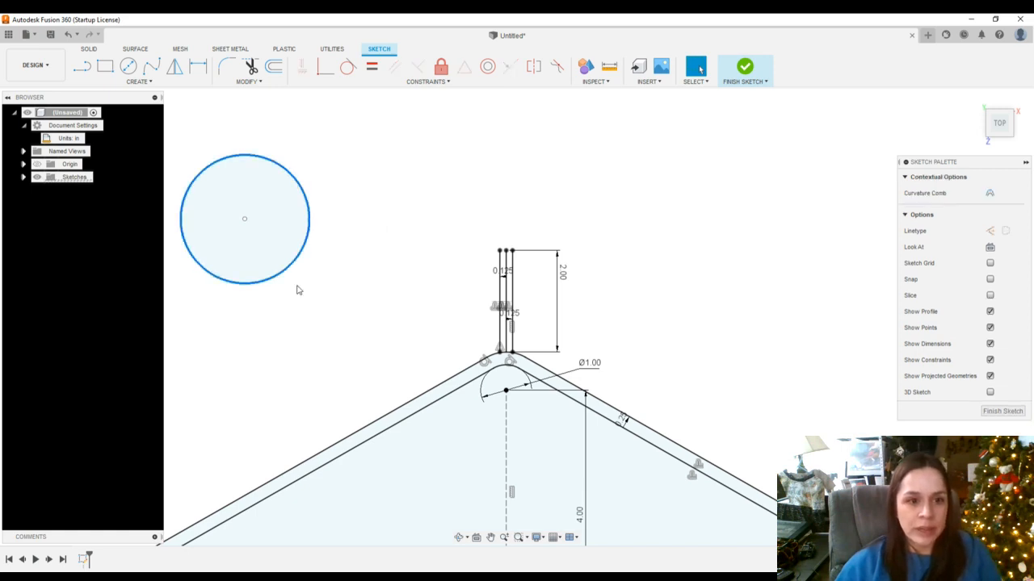
{"action": "key", "text": "Delete"}
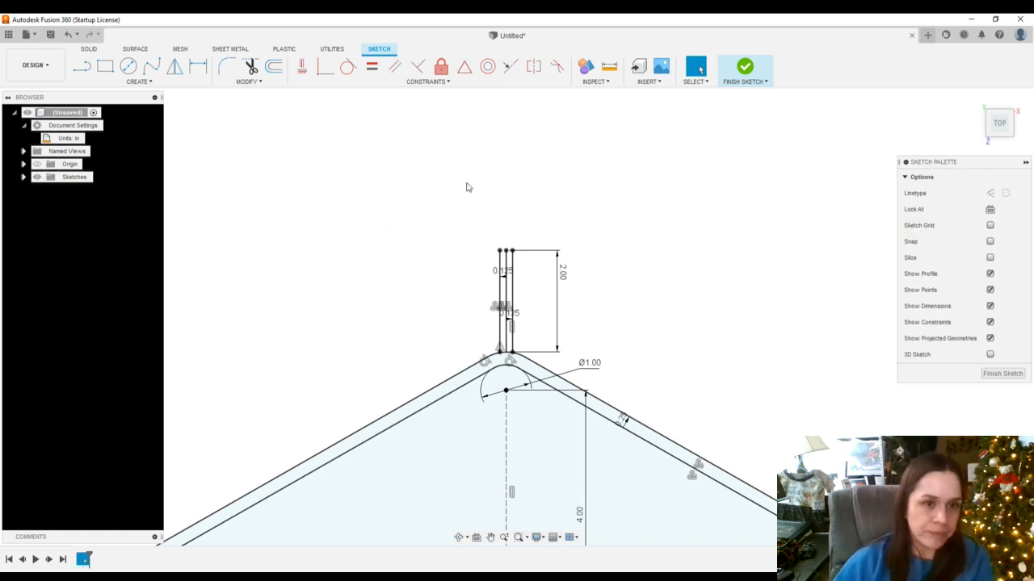
Draw a two-point circle from the top of the left vertical line, about 1.85 in across
{"action": "left_click", "coordinate": [138, 84]}
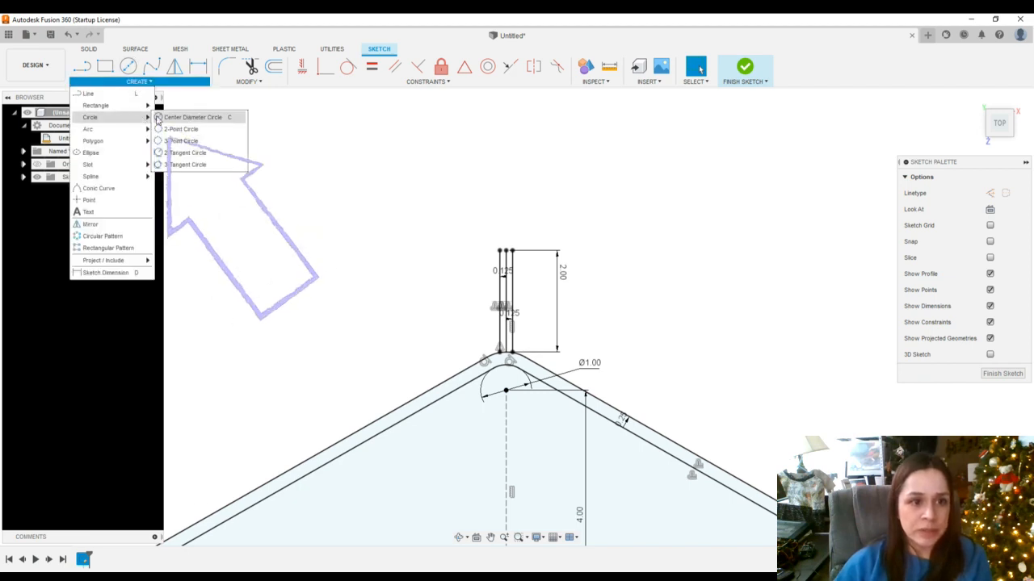
{"action": "left_click", "coordinate": [208, 131]}
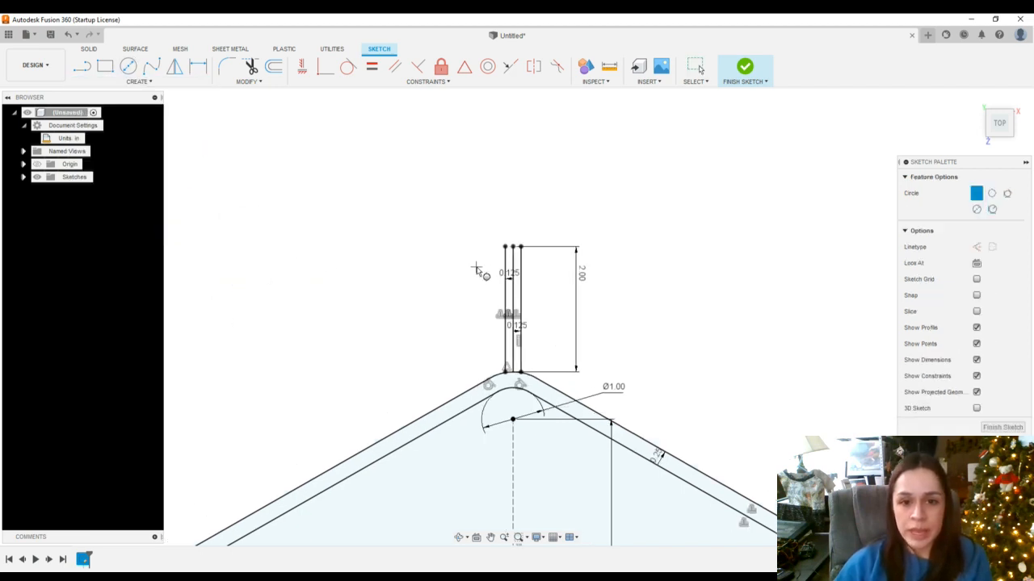
{"action": "scroll", "coordinate": [498, 260], "scroll_direction": "up", "scroll_amount": 1}
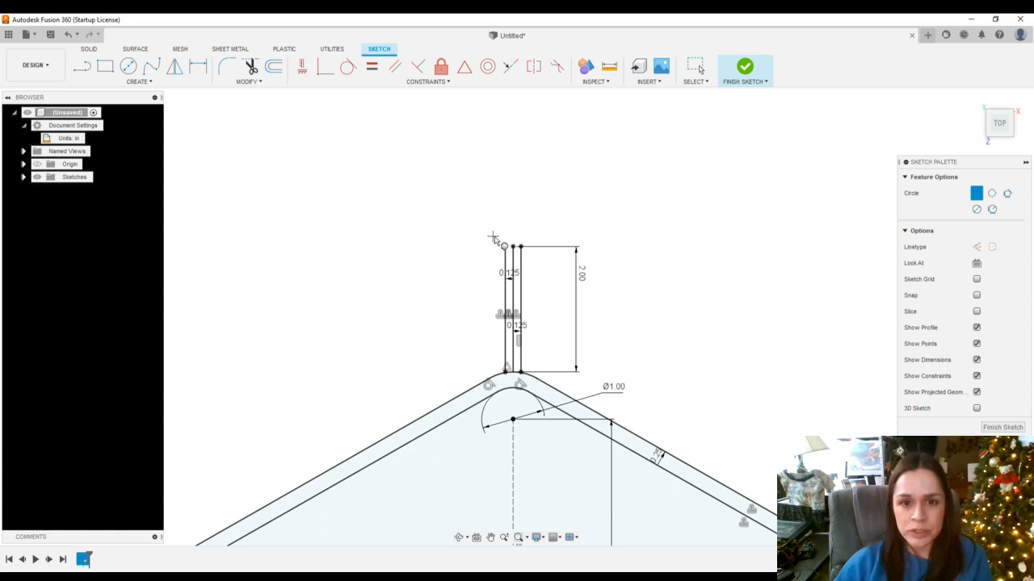
{"action": "left_click", "coordinate": [506, 248]}
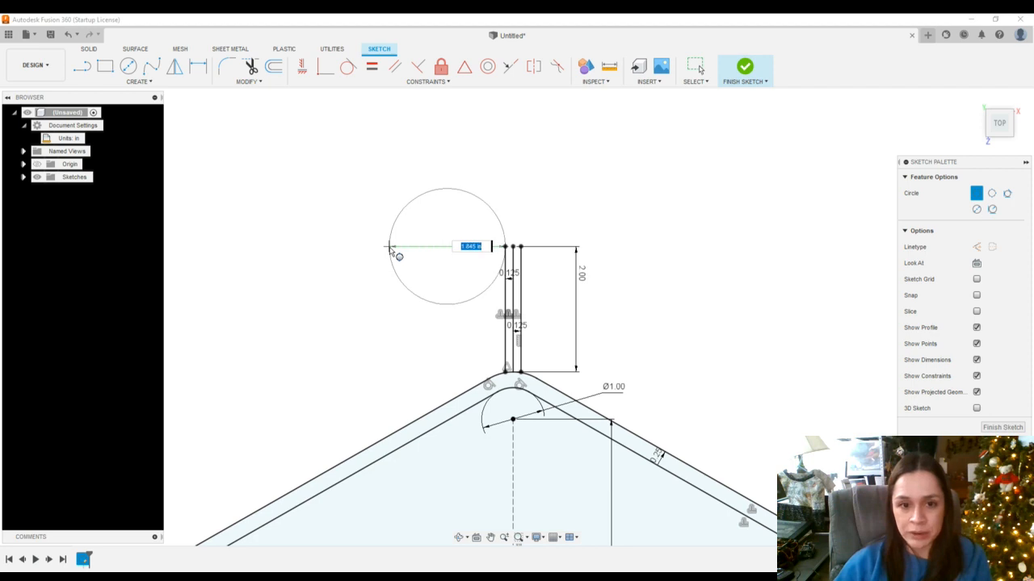
{"action": "left_click", "coordinate": [389, 247]}
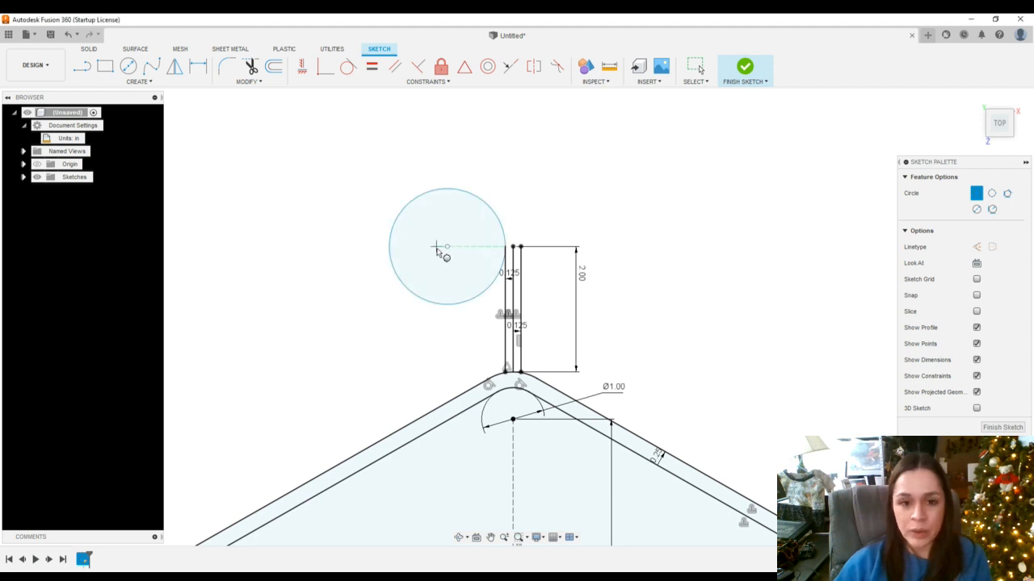
{"action": "key", "text": "Escape"}
{"action": "scroll", "coordinate": [448, 360], "scroll_direction": "down", "scroll_amount": 3}
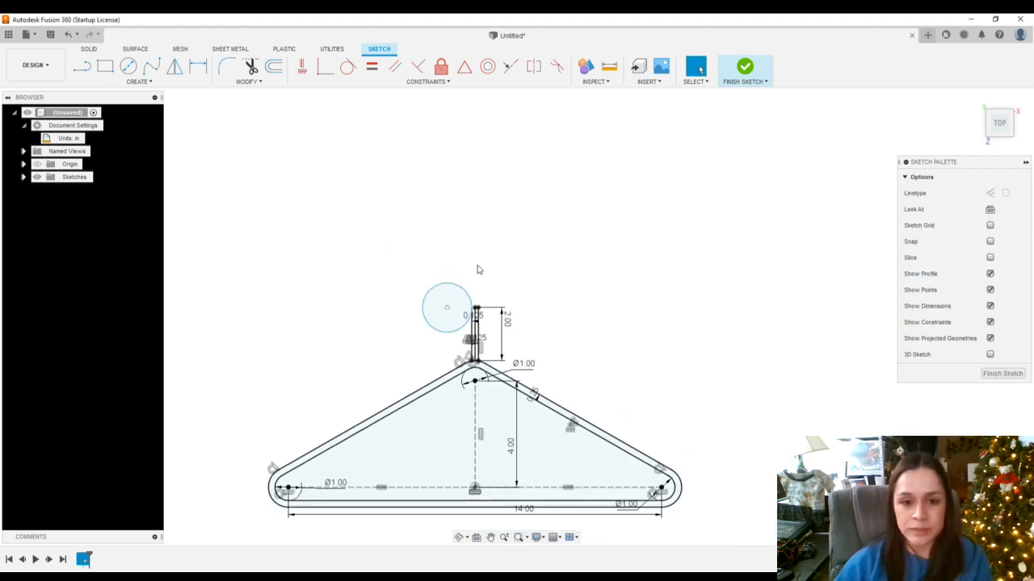
{"action": "scroll", "coordinate": [476, 269], "scroll_direction": "up", "scroll_amount": 2}
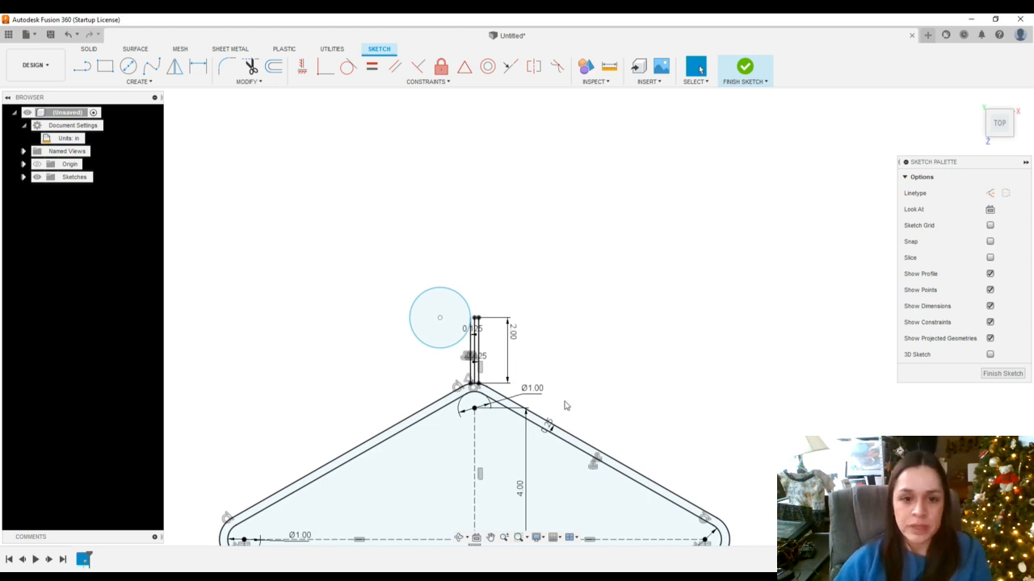
{"action": "scroll", "coordinate": [564, 397], "scroll_direction": "up", "scroll_amount": 2}
{"action": "scroll", "coordinate": [524, 444], "scroll_direction": "down", "scroll_amount": 4}
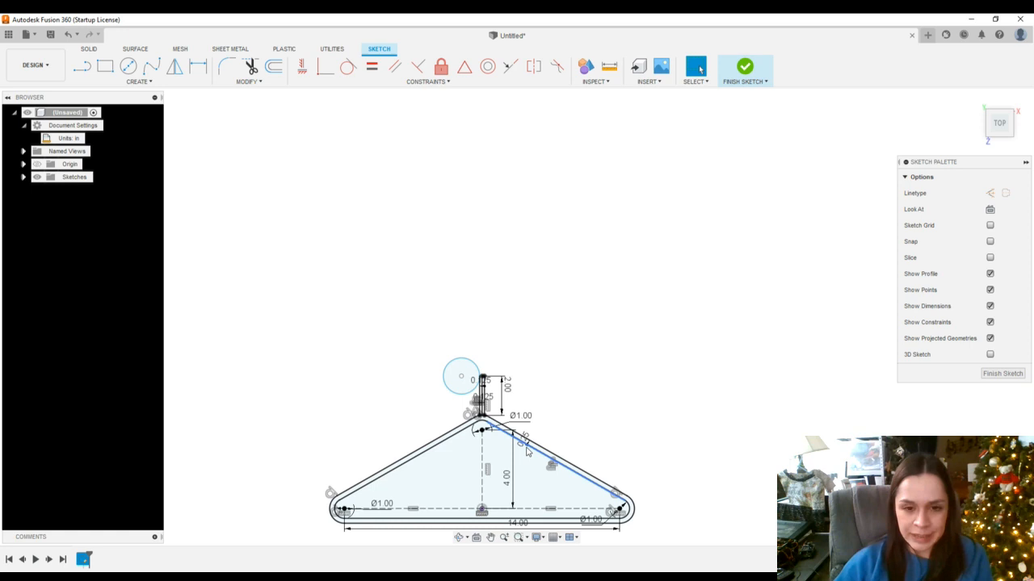
{"action": "scroll", "coordinate": [525, 450], "scroll_direction": "up", "scroll_amount": 3}
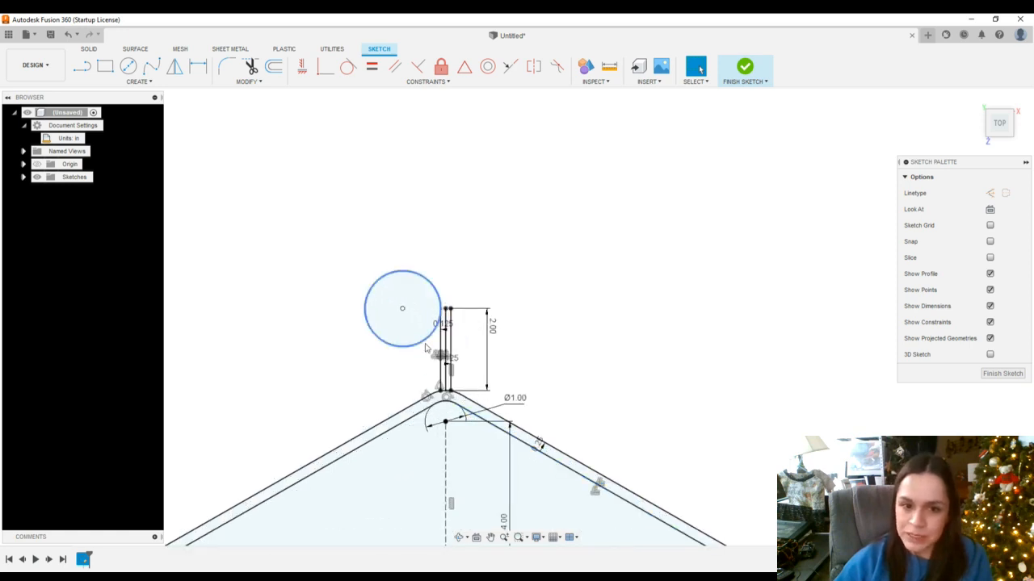
{"action": "scroll", "coordinate": [449, 455], "scroll_direction": "down", "scroll_amount": 4}
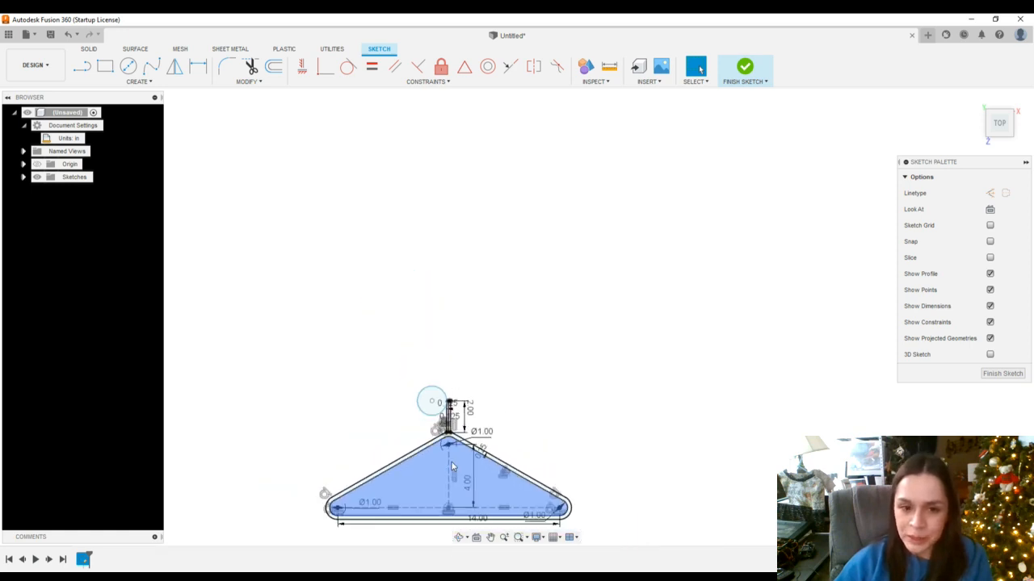
{"action": "scroll", "coordinate": [451, 466], "scroll_direction": "up", "scroll_amount": 5}
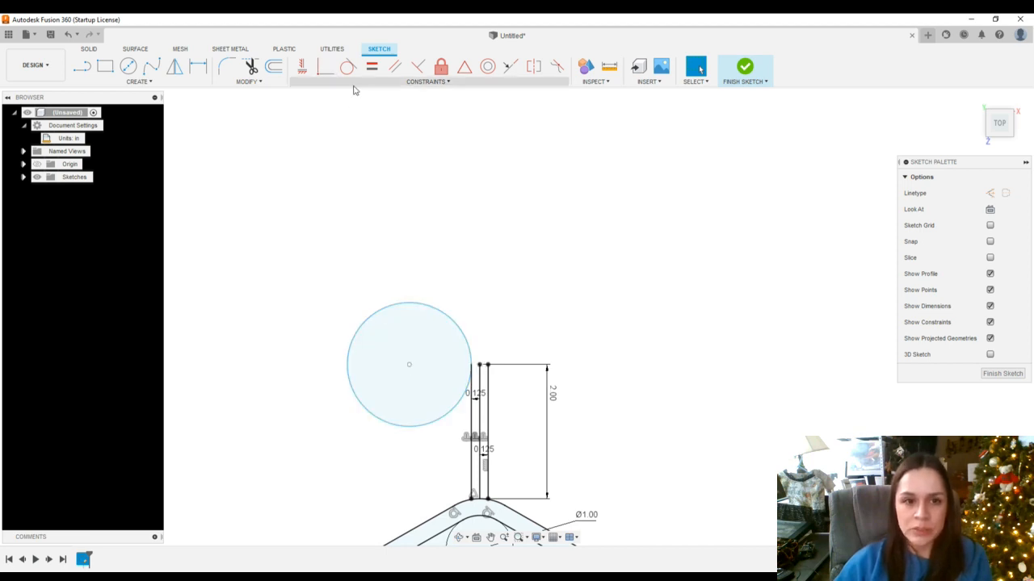
Constrain the circle's center horizontally level with the top endpoint of the vertical lines
{"action": "left_click", "coordinate": [301, 72]}
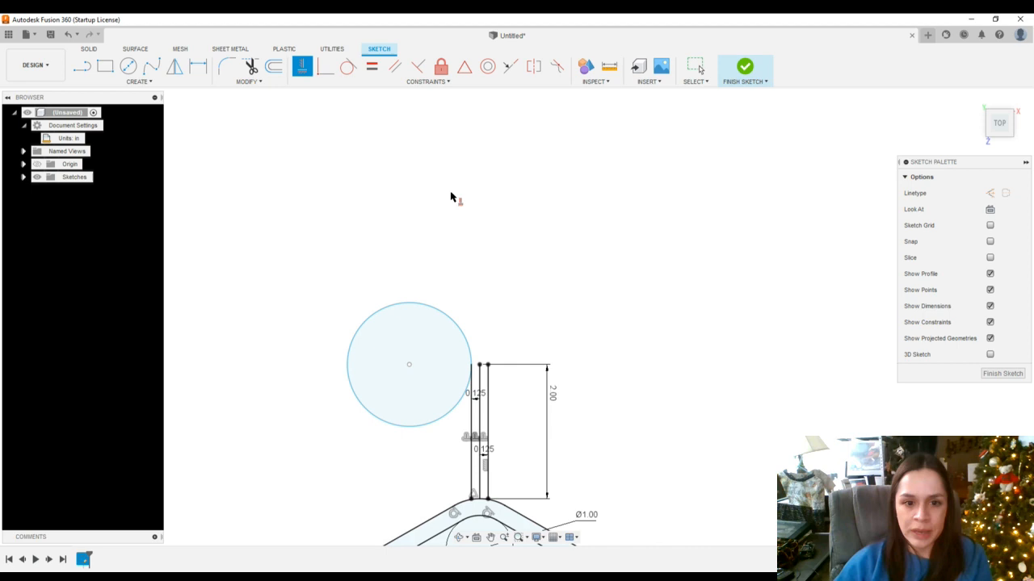
{"action": "left_click", "coordinate": [409, 365]}
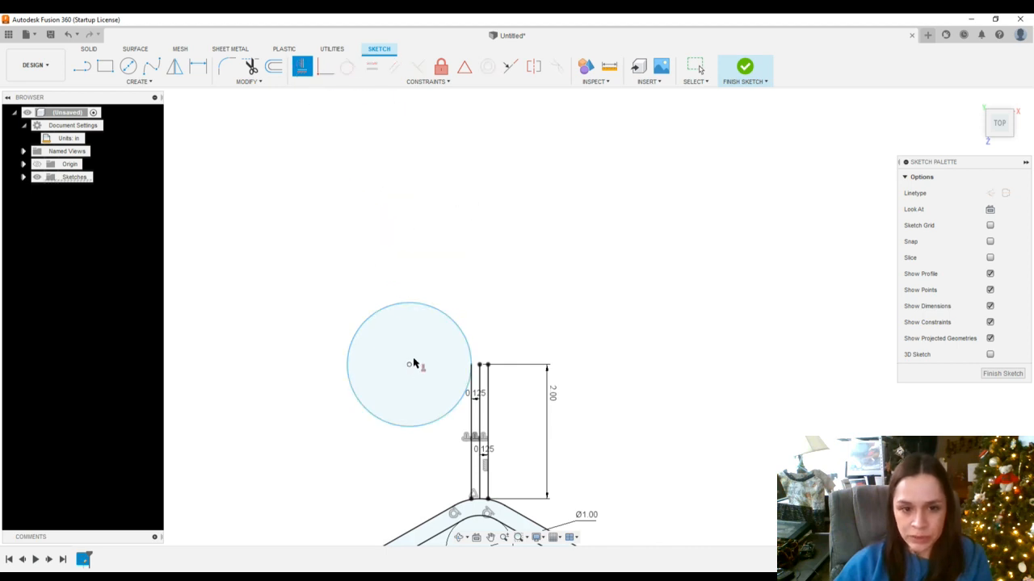
{"action": "left_click", "coordinate": [481, 368]}
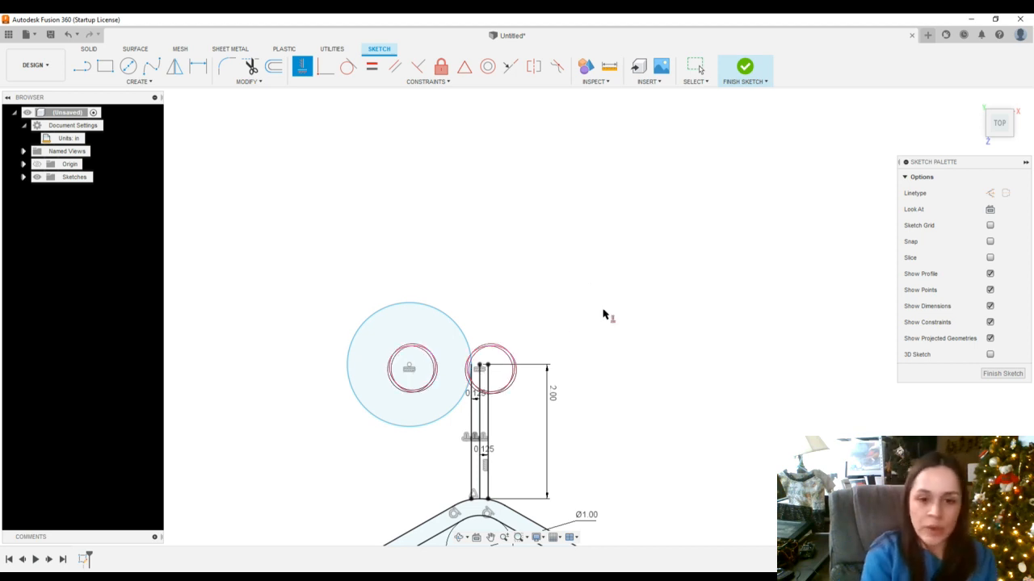
{"action": "key", "text": "Escape"}
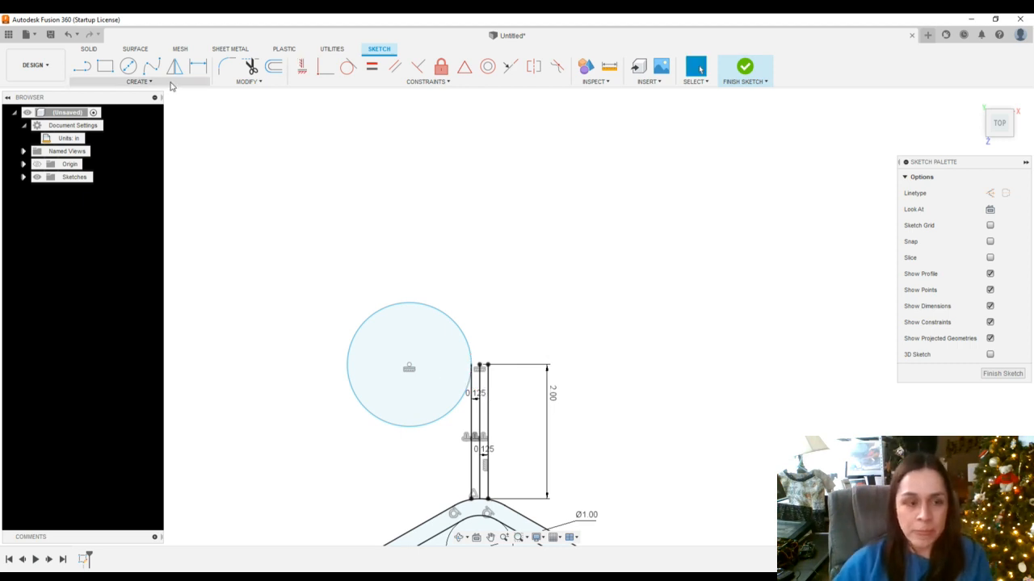
Draw a horizontal line across the circle through its center, from one side of the circle to the other
{"action": "left_click", "coordinate": [85, 69]}
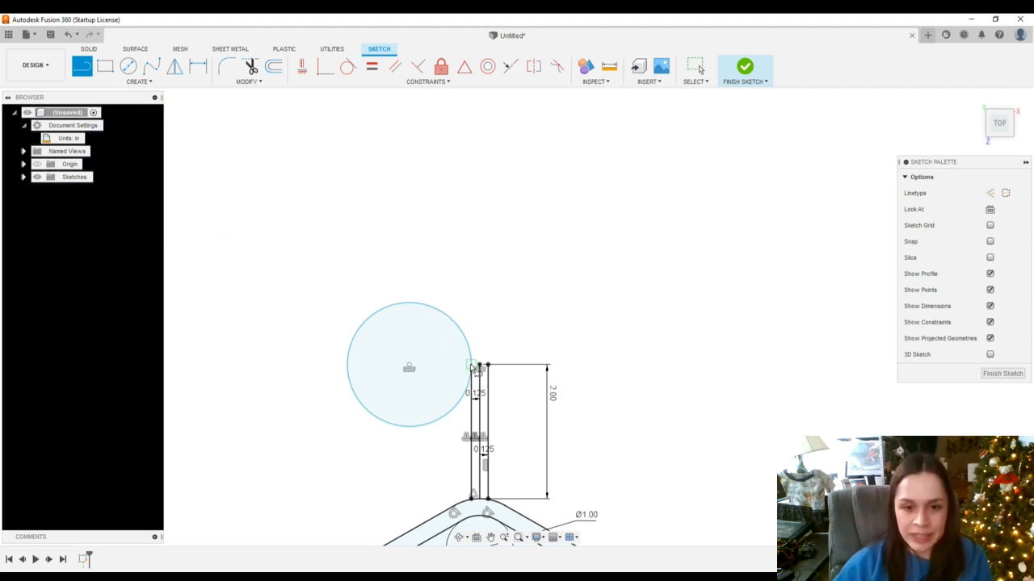
{"action": "scroll", "coordinate": [471, 368], "scroll_direction": "up", "scroll_amount": 3}
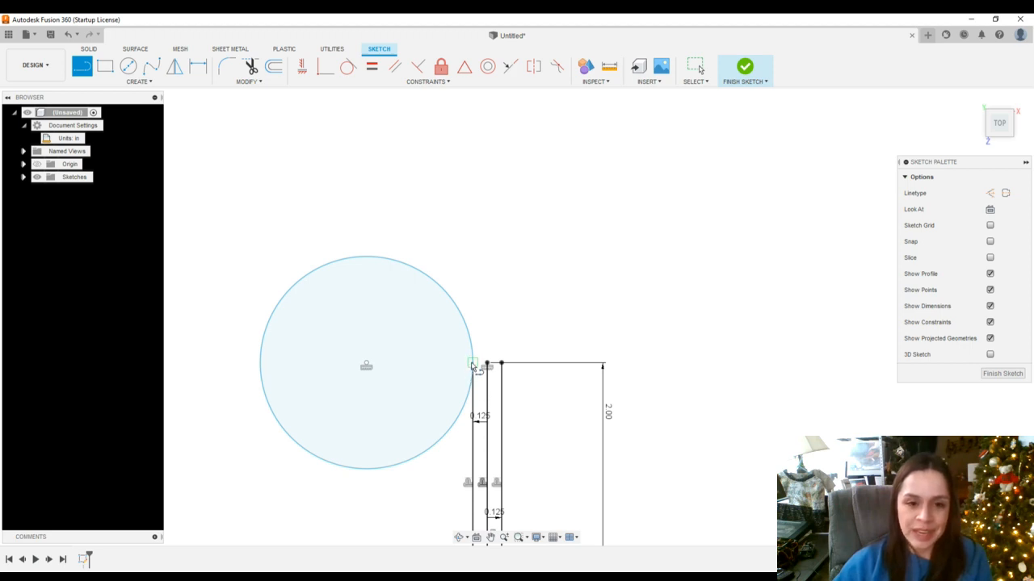
{"action": "left_click", "coordinate": [472, 365]}
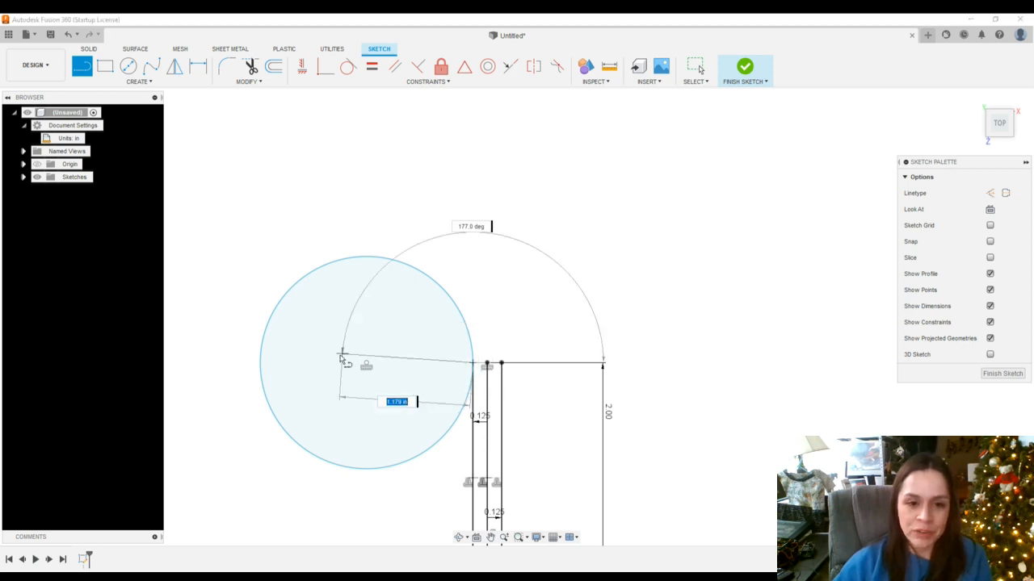
{"action": "left_click", "coordinate": [259, 363]}
{"action": "key", "text": "Escape"}
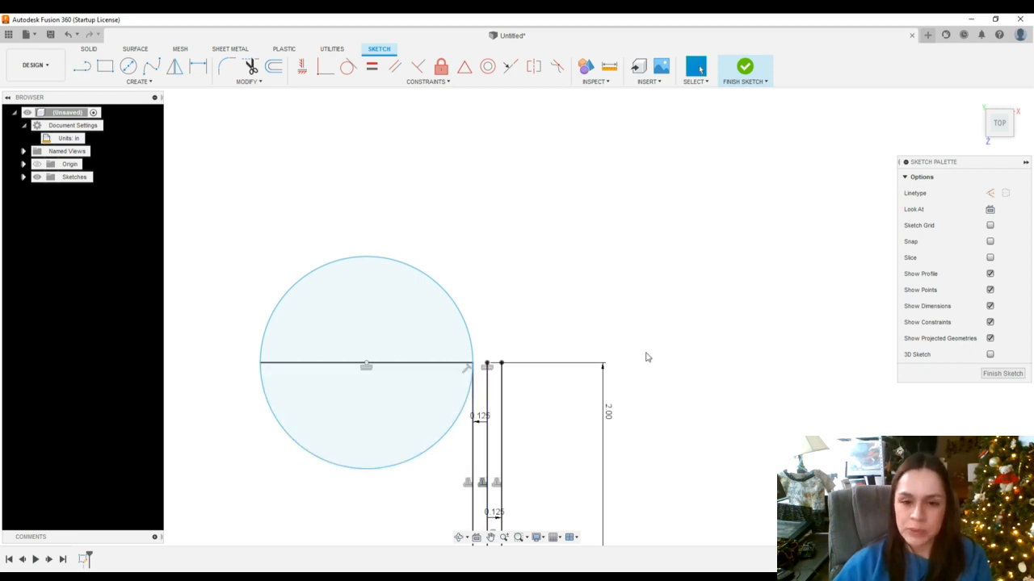
Trim away the circle's lower half and the horizontal line, leaving a semicircular arc
{"action": "scroll", "coordinate": [662, 408], "scroll_direction": "down", "scroll_amount": 2}
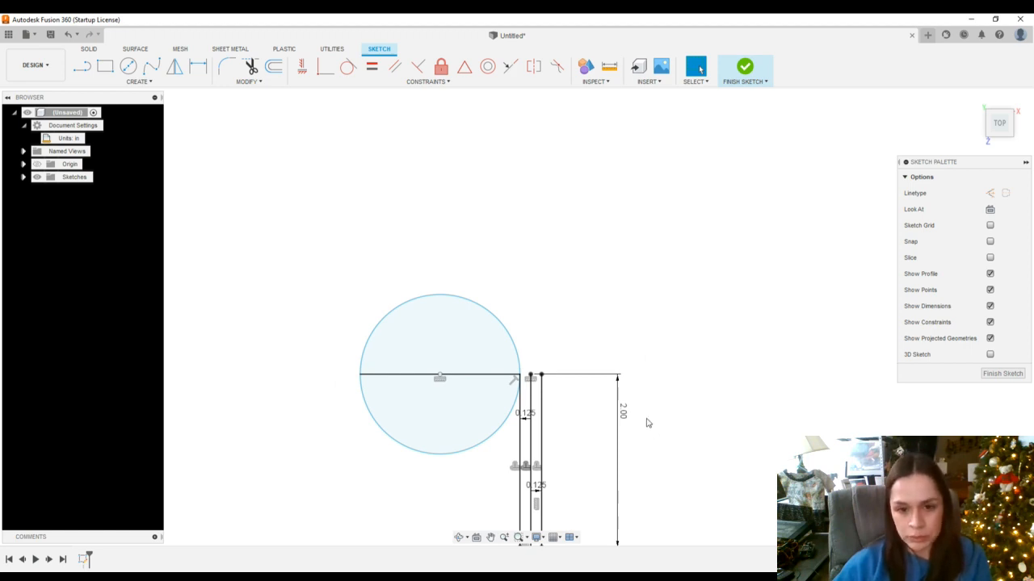
{"action": "scroll", "coordinate": [651, 415], "scroll_direction": "up", "scroll_amount": 2}
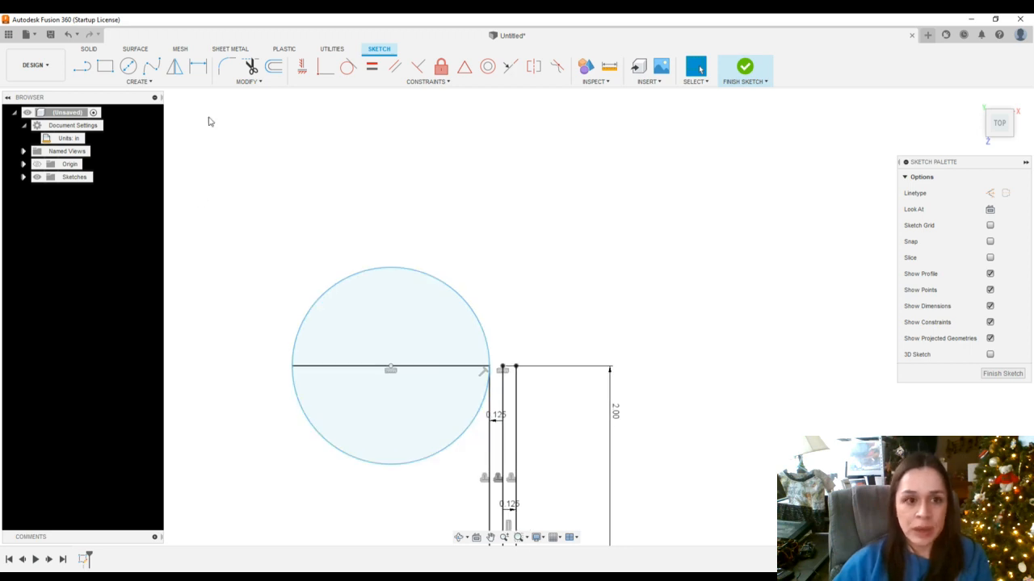
{"action": "left_click", "coordinate": [251, 67]}
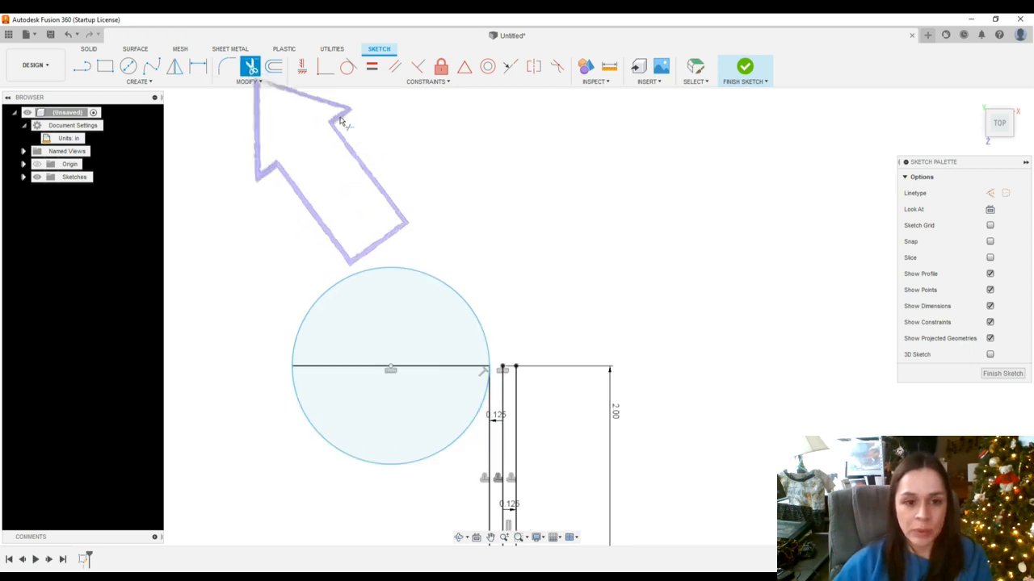
{"action": "left_click", "coordinate": [413, 466]}
{"action": "scroll", "coordinate": [467, 462], "scroll_direction": "down", "scroll_amount": 2}
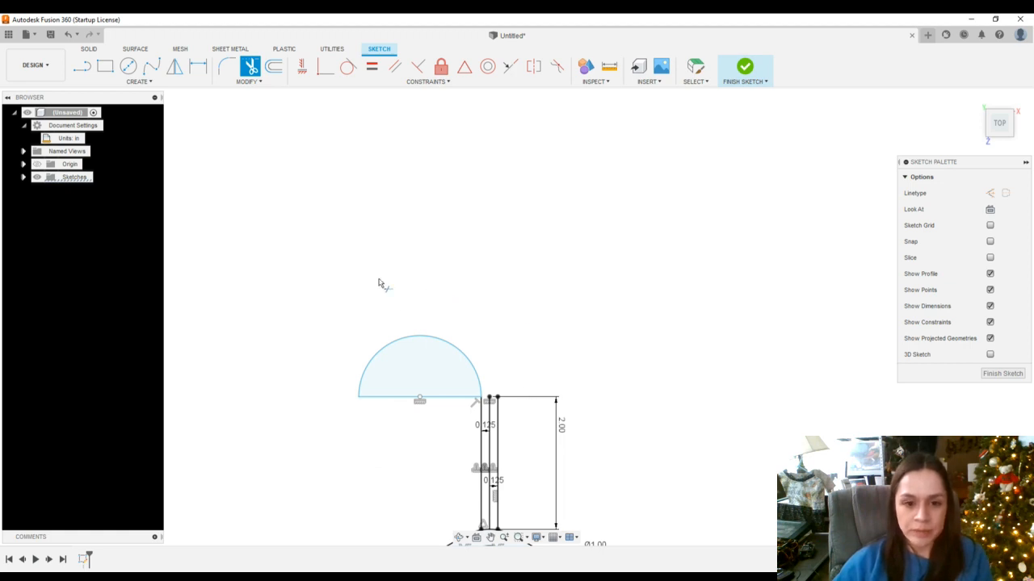
{"action": "left_click", "coordinate": [394, 398]}
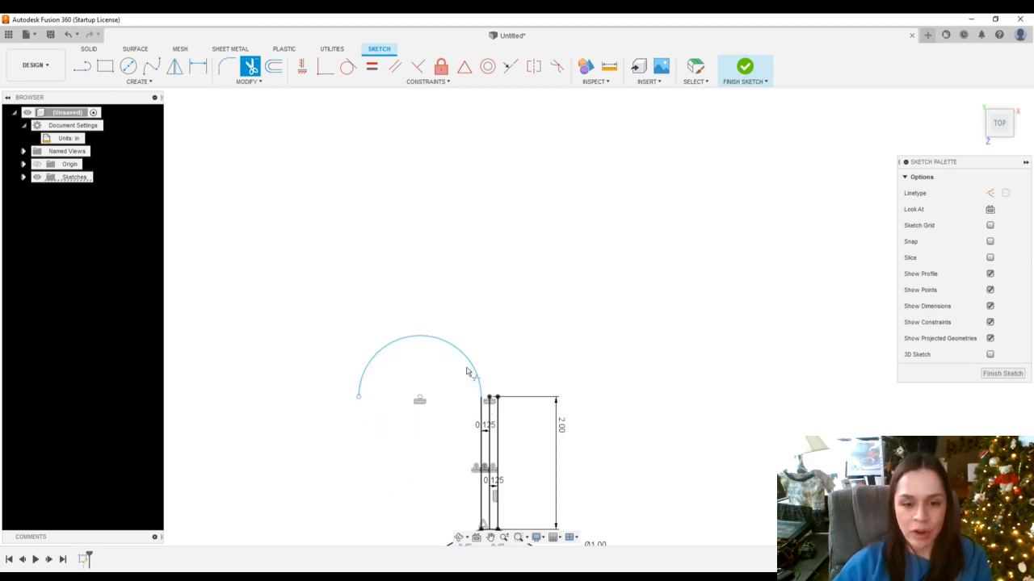
Dimension the arc's radius and set it to 1 in
{"action": "key", "text": "d"}
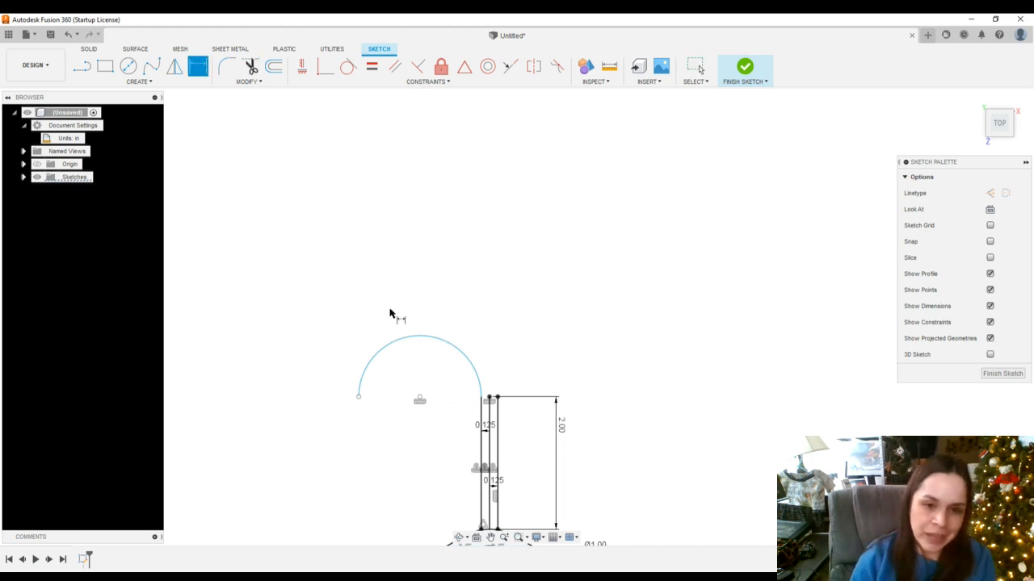
{"action": "left_click", "coordinate": [397, 340]}
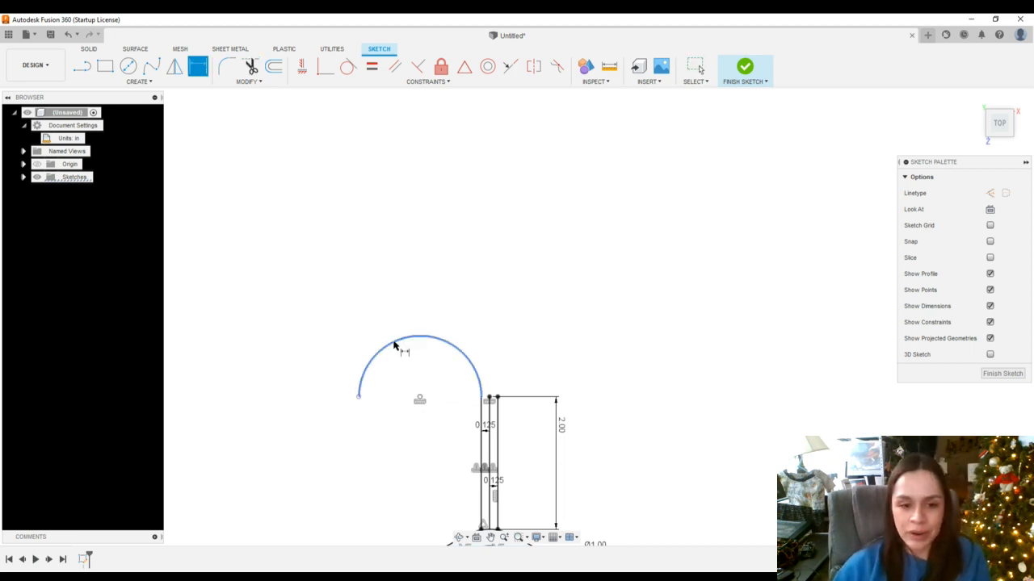
{"action": "left_click", "coordinate": [415, 380]}
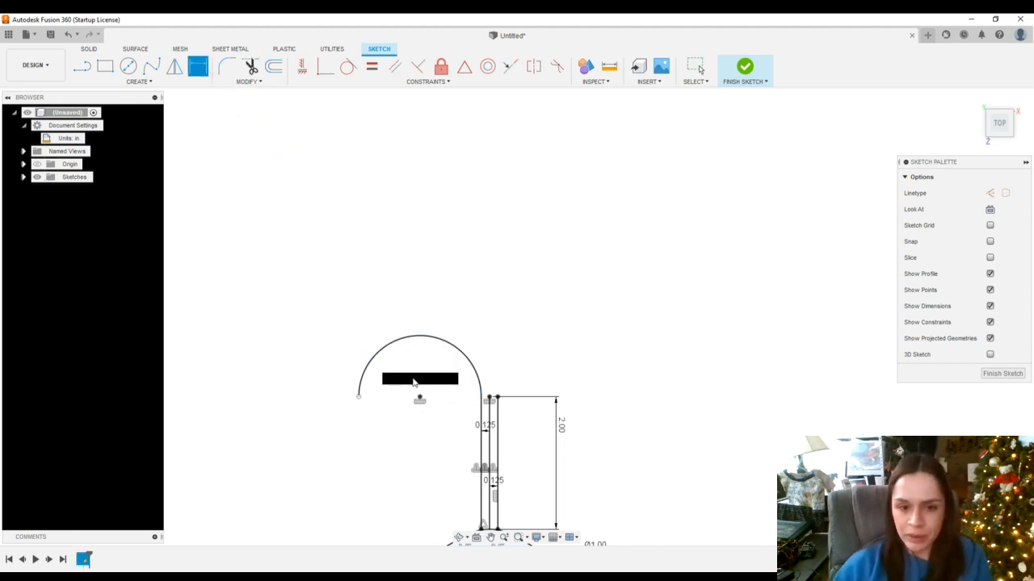
{"action": "scroll", "coordinate": [461, 397], "scroll_direction": "down", "scroll_amount": 8}
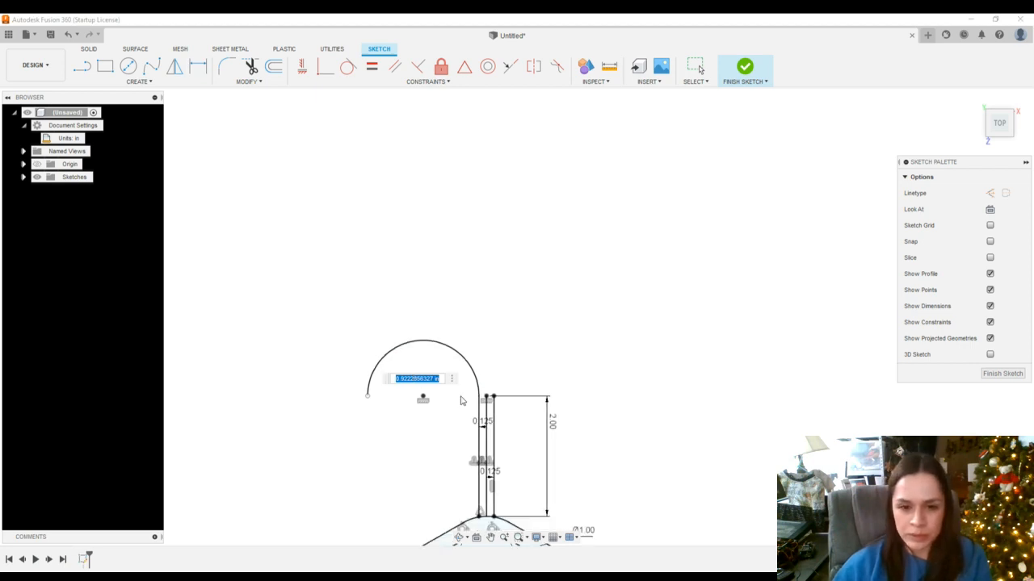
{"action": "scroll", "coordinate": [452, 468], "scroll_direction": "up", "scroll_amount": 8}
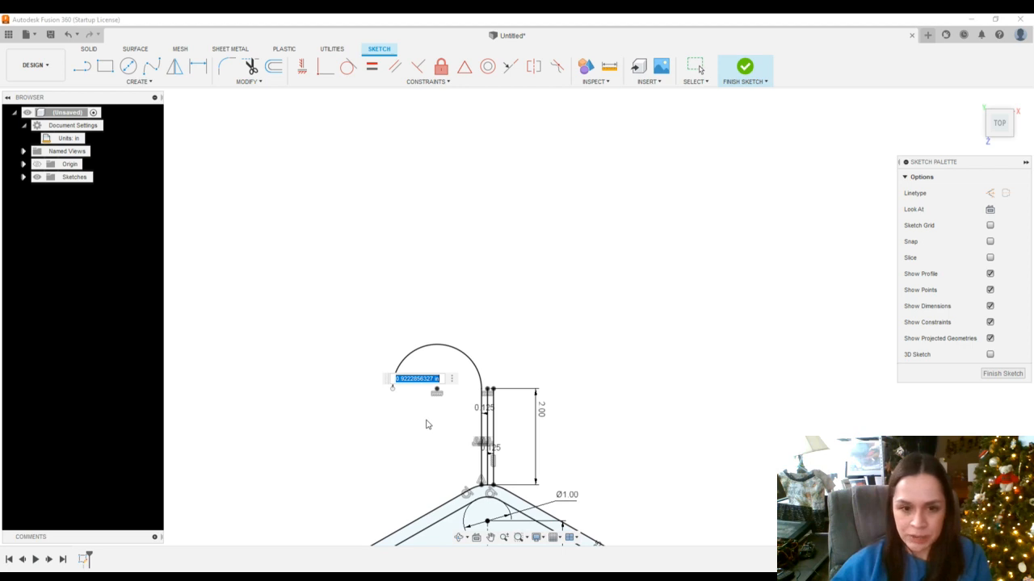
{"action": "type", "text": "1"}
{"action": "key", "text": "Return"}
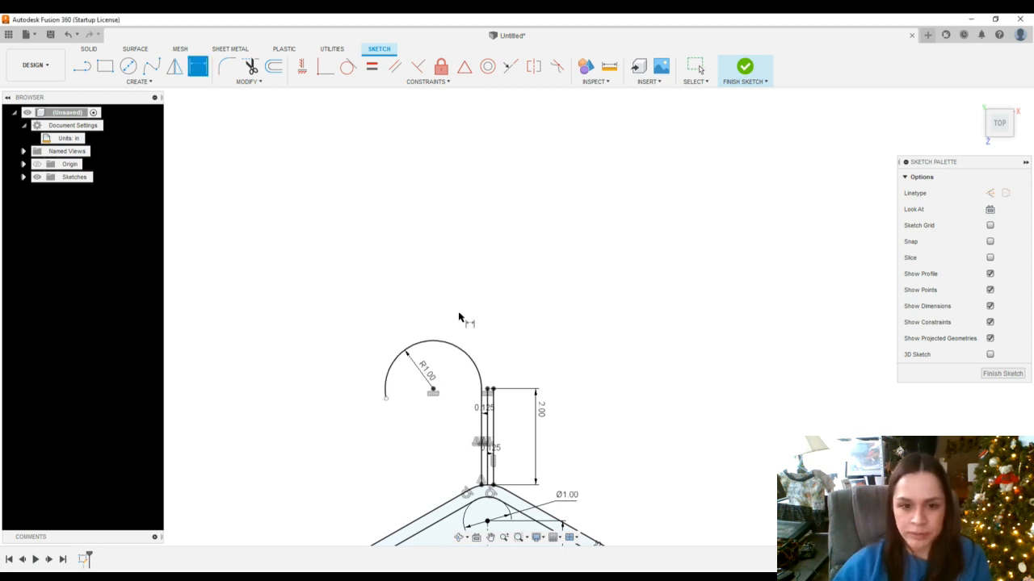
{"action": "scroll", "coordinate": [460, 319], "scroll_direction": "up", "scroll_amount": 2}
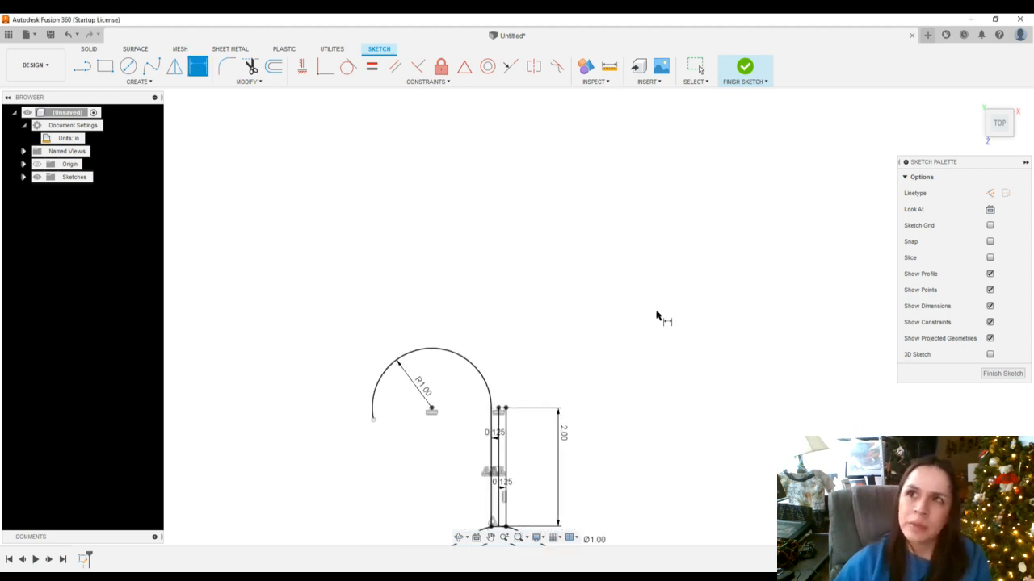
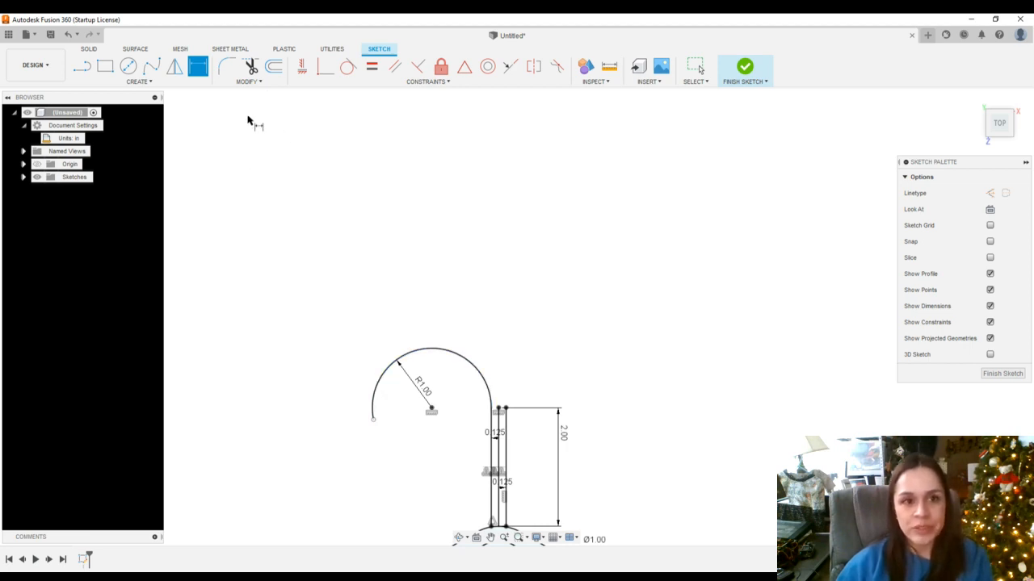
Offset the hook arc outward by 0.25 in, with chain selection turned off
{"action": "left_click", "coordinate": [273, 66]}
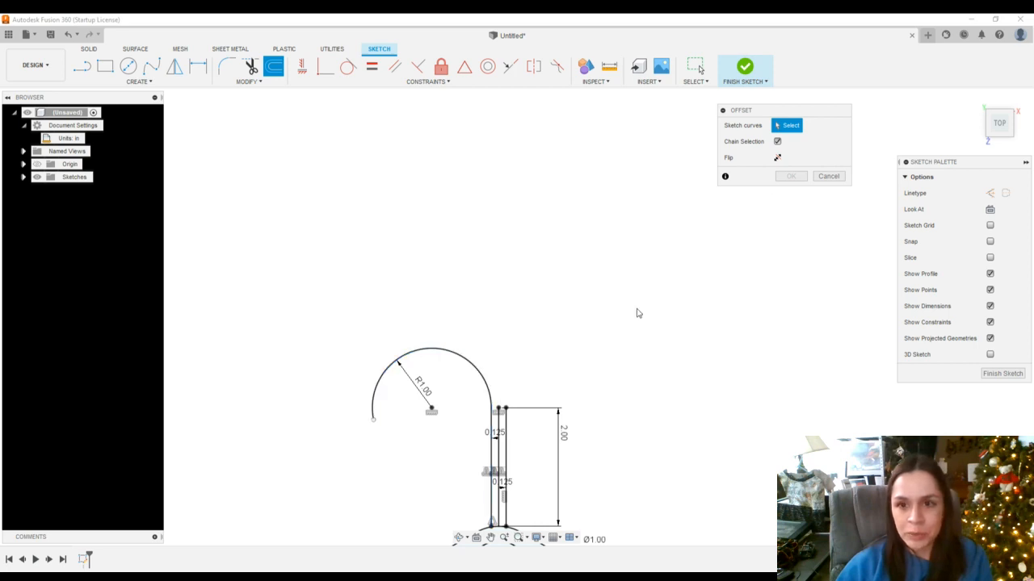
{"action": "left_click", "coordinate": [777, 141]}
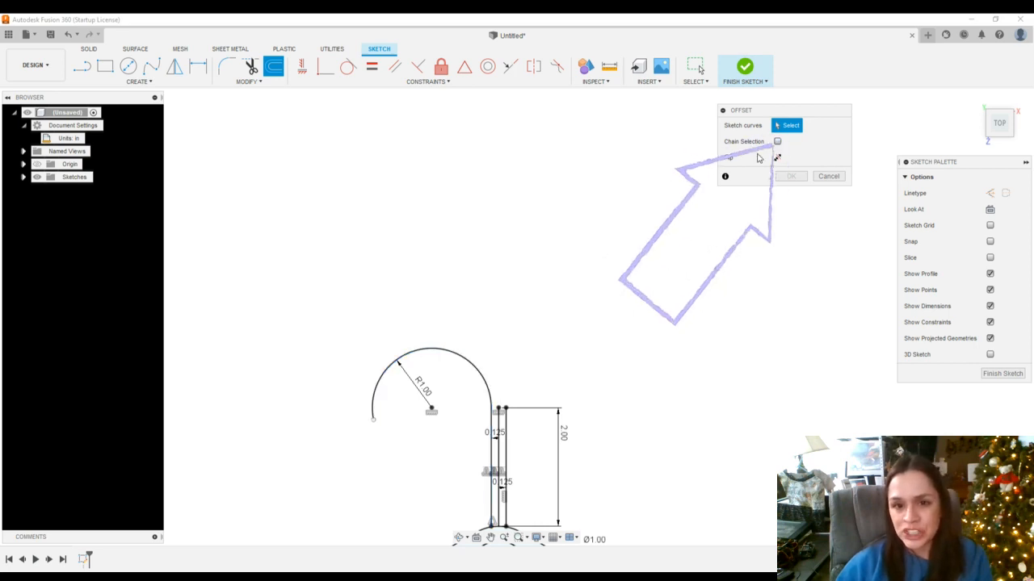
{"action": "left_click", "coordinate": [472, 369]}
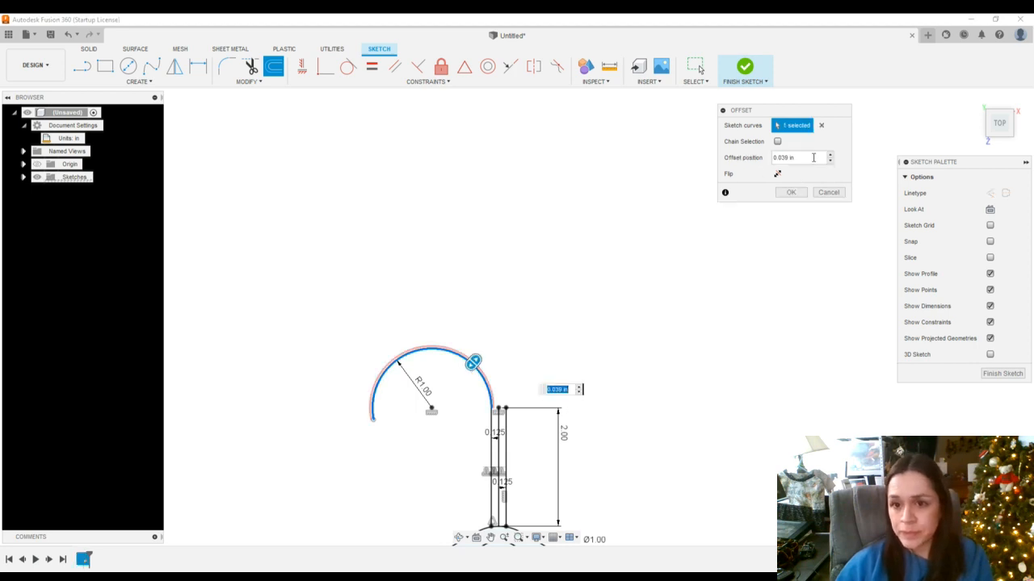
{"action": "left_click", "coordinate": [813, 157]}
{"action": "left_click_drag", "start_coordinate": [804, 160], "coordinate": [771, 160]}
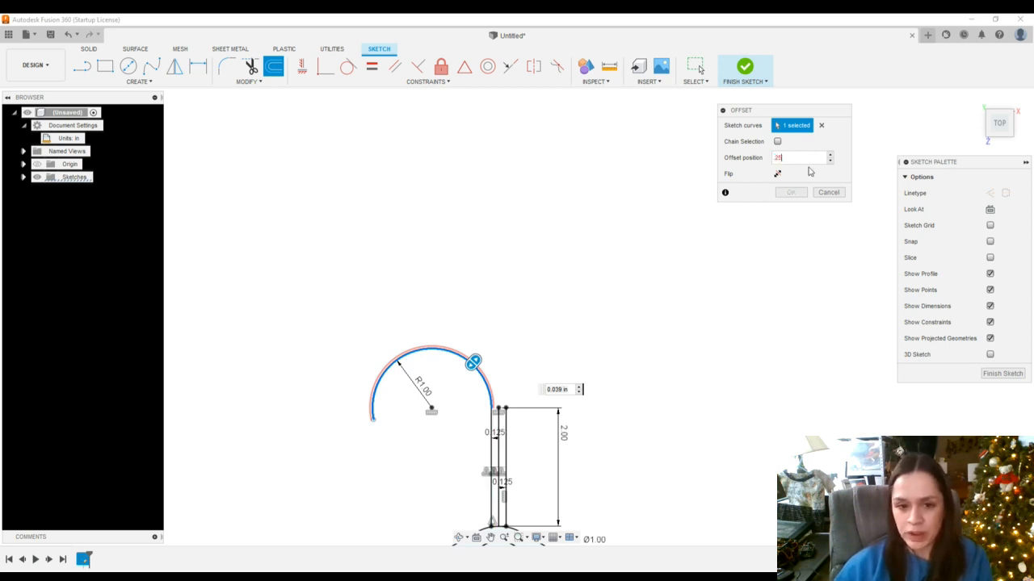
{"action": "scroll", "coordinate": [504, 412], "scroll_direction": "up", "scroll_amount": 2}
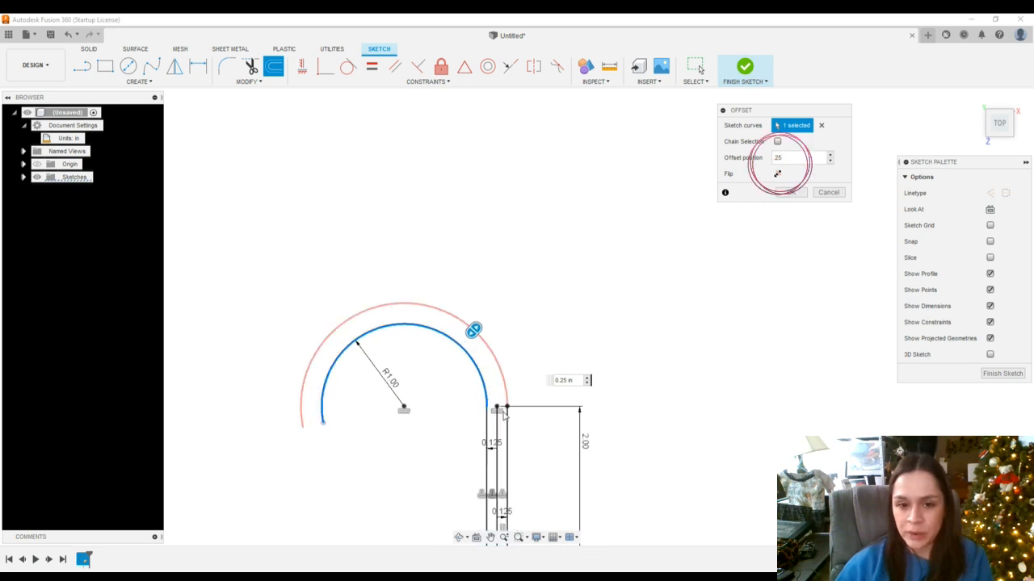
{"action": "scroll", "coordinate": [504, 414], "scroll_direction": "up", "scroll_amount": 3}
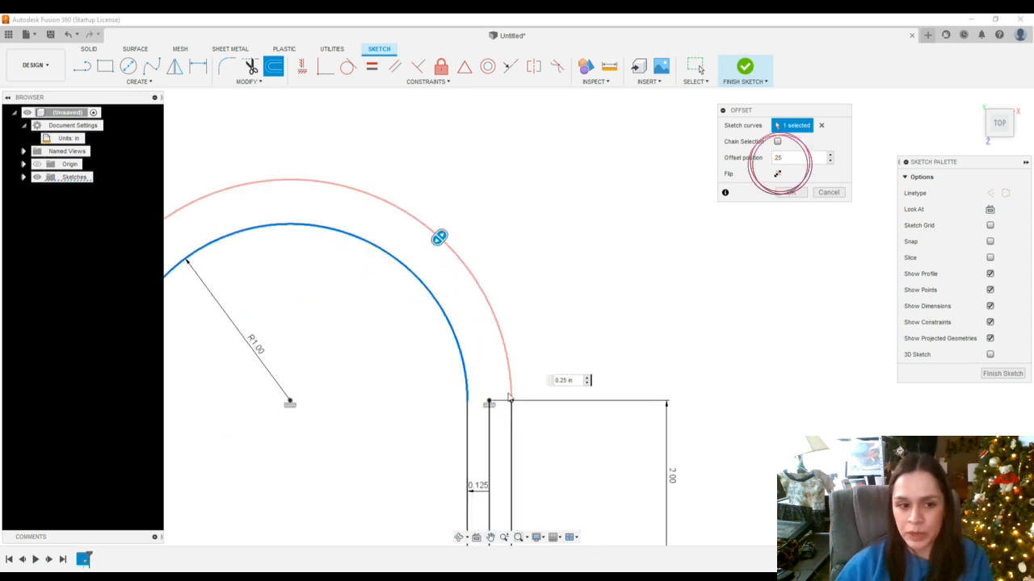
{"action": "left_click", "coordinate": [787, 193]}
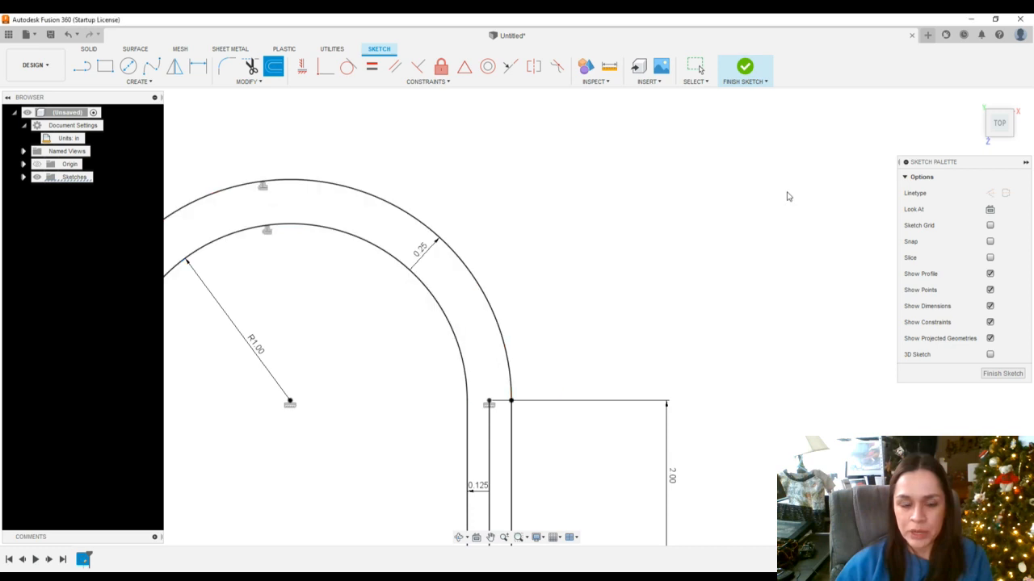
{"action": "scroll", "coordinate": [154, 443], "scroll_direction": "down", "scroll_amount": 2}
{"action": "scroll", "coordinate": [120, 438], "scroll_direction": "up", "scroll_amount": 1}
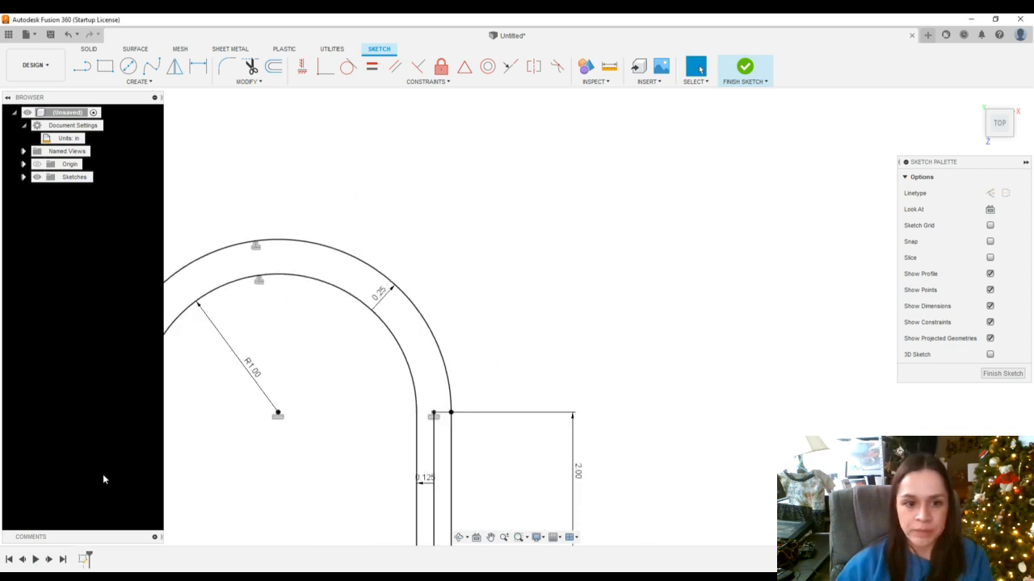
{"action": "scroll", "coordinate": [105, 491], "scroll_direction": "down", "scroll_amount": 2}
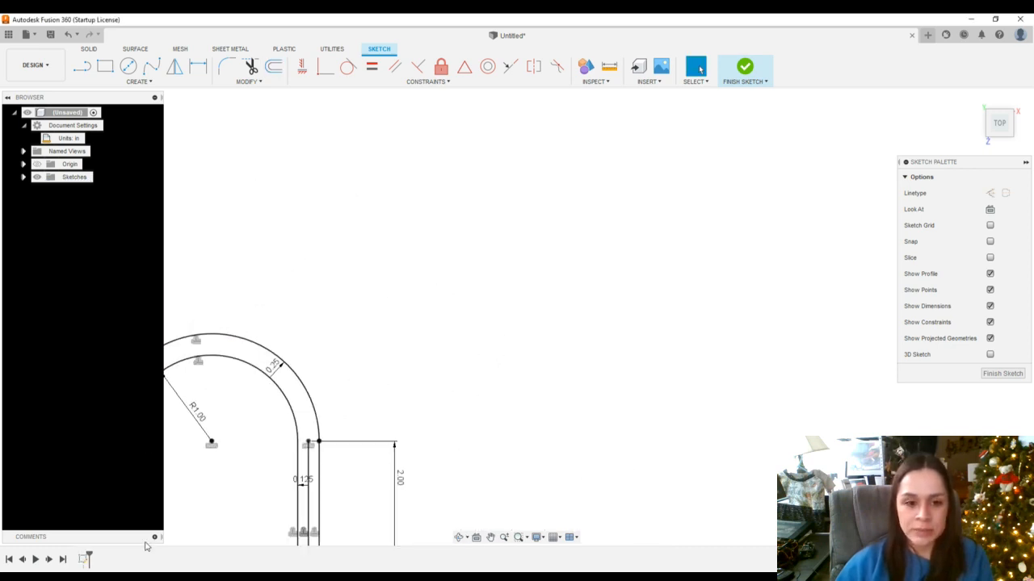
{"action": "scroll", "coordinate": [134, 476], "scroll_direction": "up", "scroll_amount": 2}
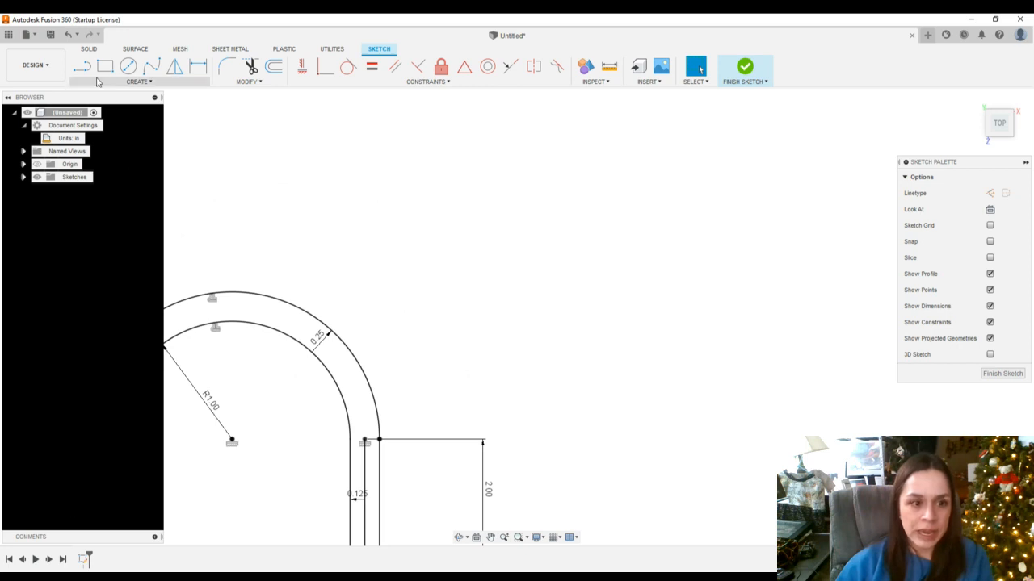
{"action": "key", "text": "l"}
{"action": "scroll", "coordinate": [89, 485], "scroll_direction": "up", "scroll_amount": 3}
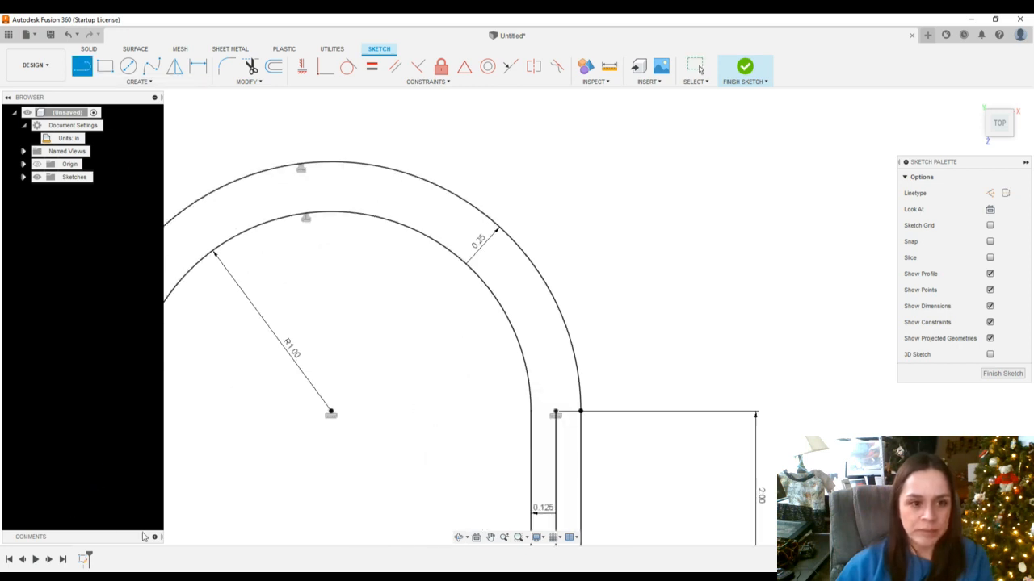
{"action": "left_click", "coordinate": [139, 82]}
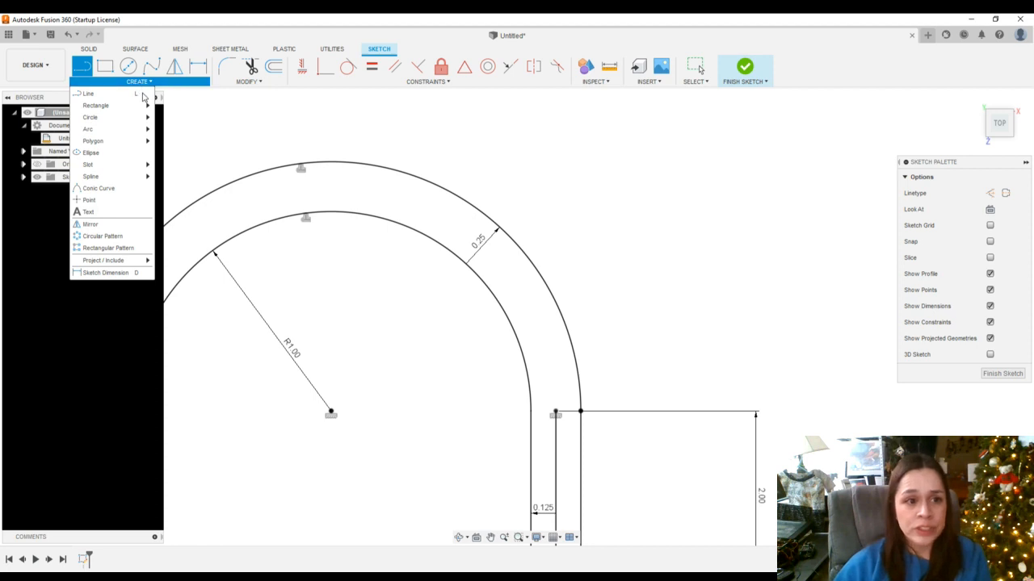
{"action": "mouse_move", "coordinate": [148, 121]}
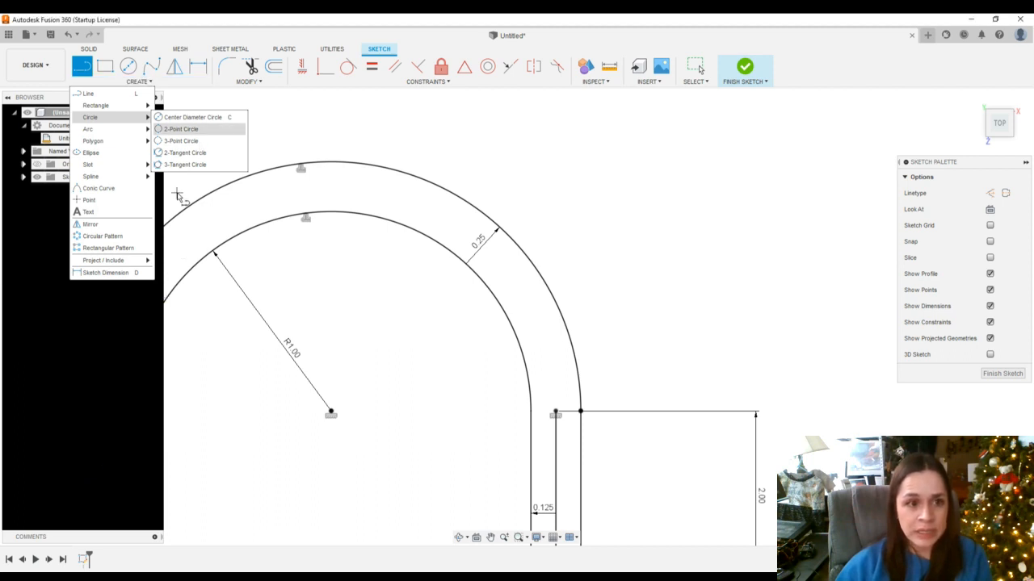
{"action": "left_click", "coordinate": [182, 130]}
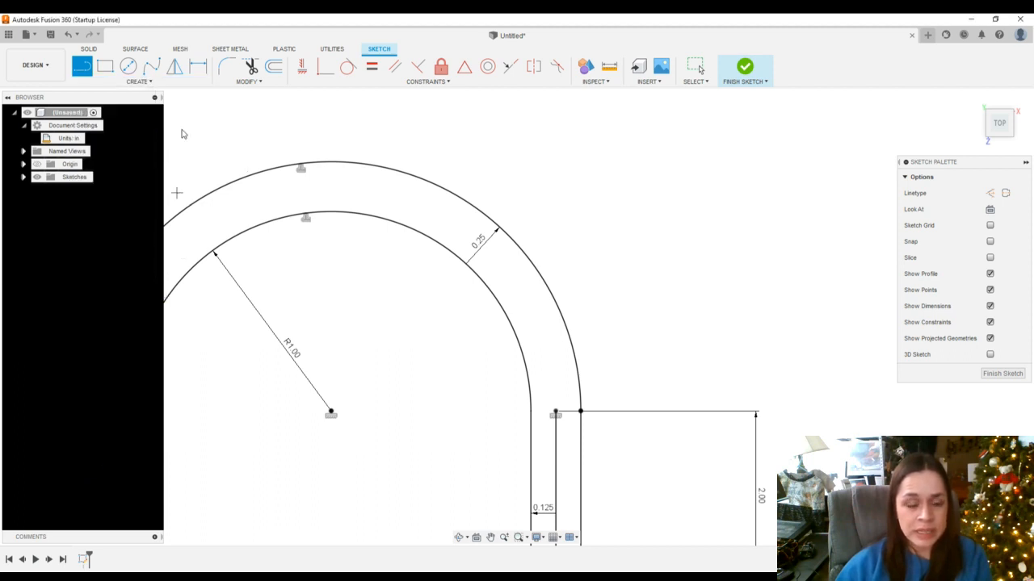
{"action": "left_click", "coordinate": [87, 465]}
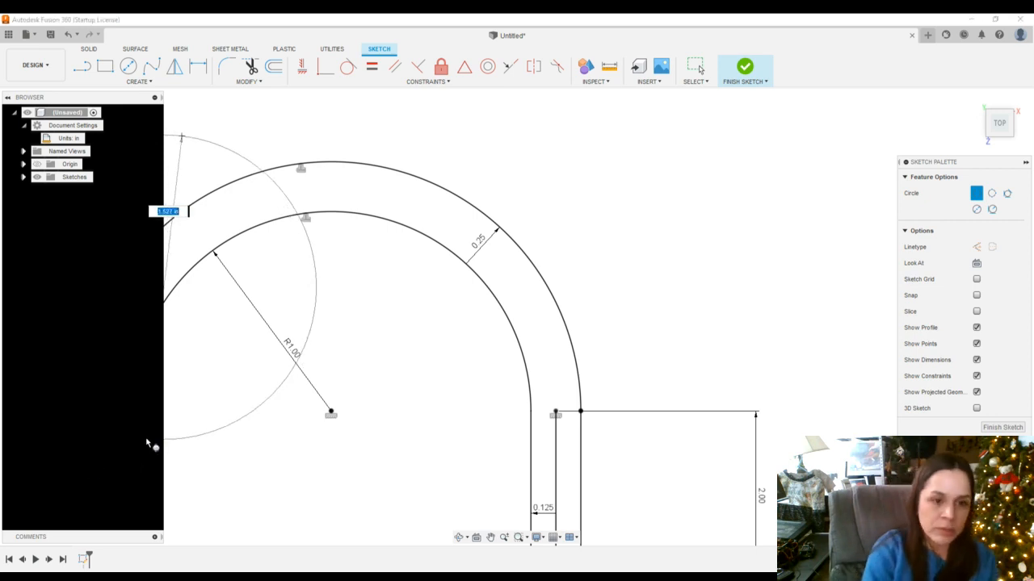
{"action": "key", "text": "Escape"}
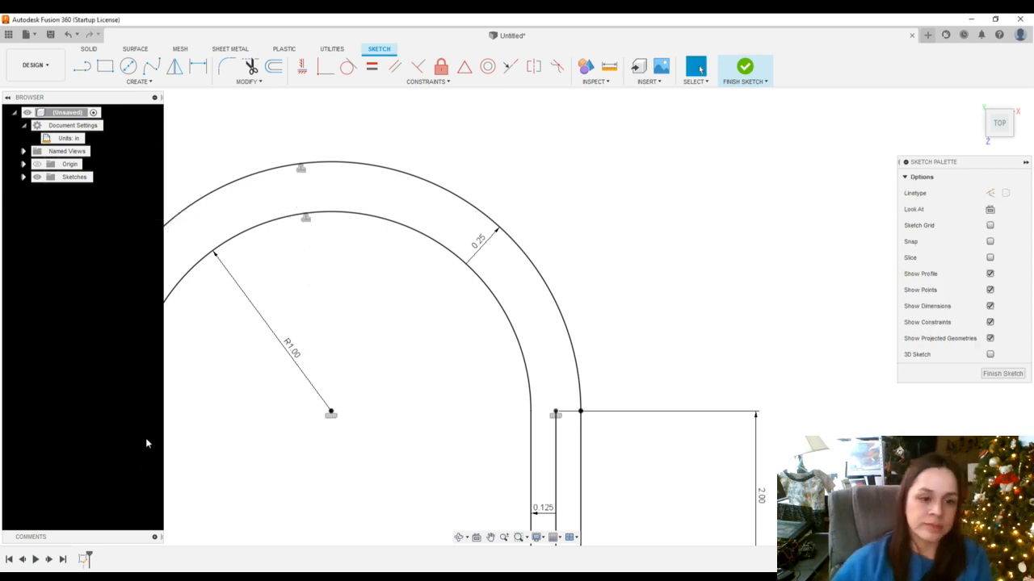
{"action": "left_click", "coordinate": [135, 81]}
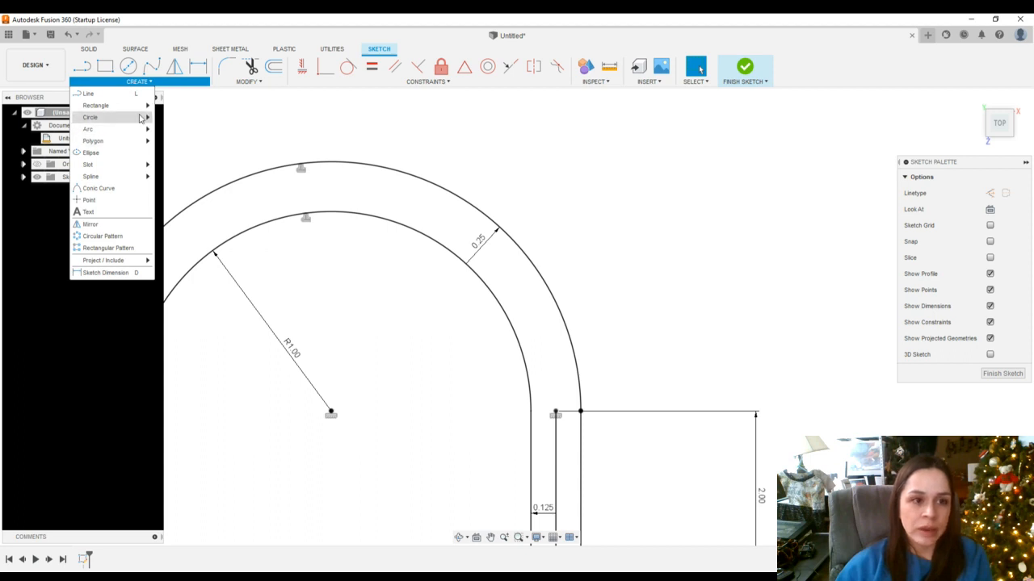
{"action": "left_click", "coordinate": [195, 128]}
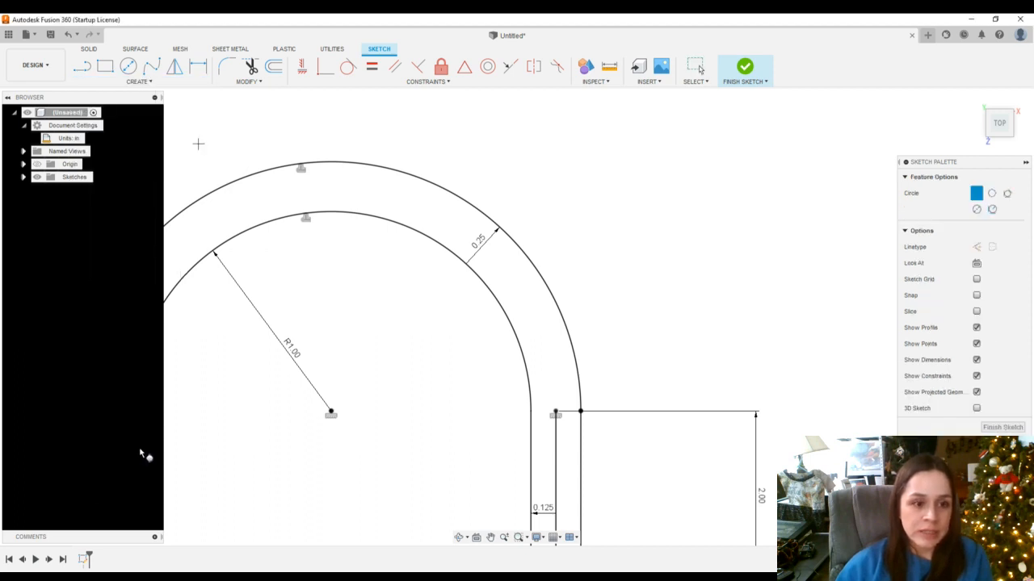
{"action": "scroll", "coordinate": [134, 451], "scroll_direction": "up", "scroll_amount": 3}
{"action": "scroll", "coordinate": [123, 487], "scroll_direction": "down", "scroll_amount": 6}
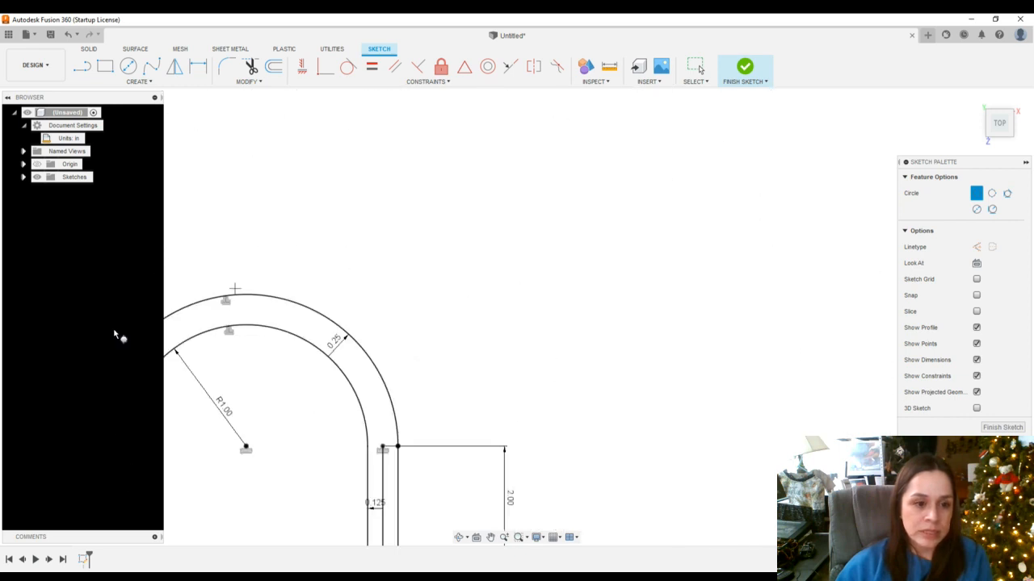
{"action": "scroll", "coordinate": [93, 492], "scroll_direction": "up", "scroll_amount": 3}
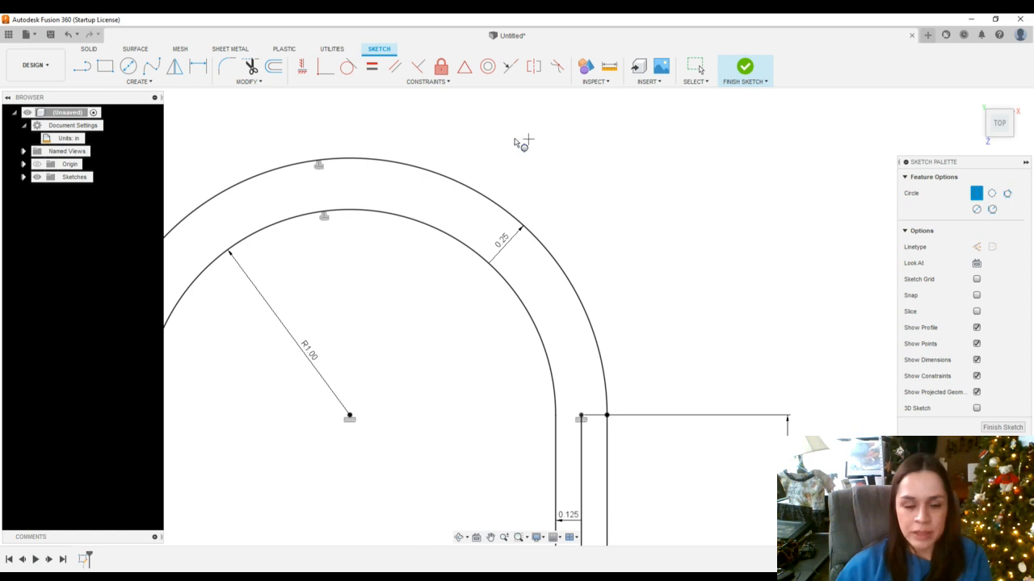
{"action": "left_click", "coordinate": [153, 458]}
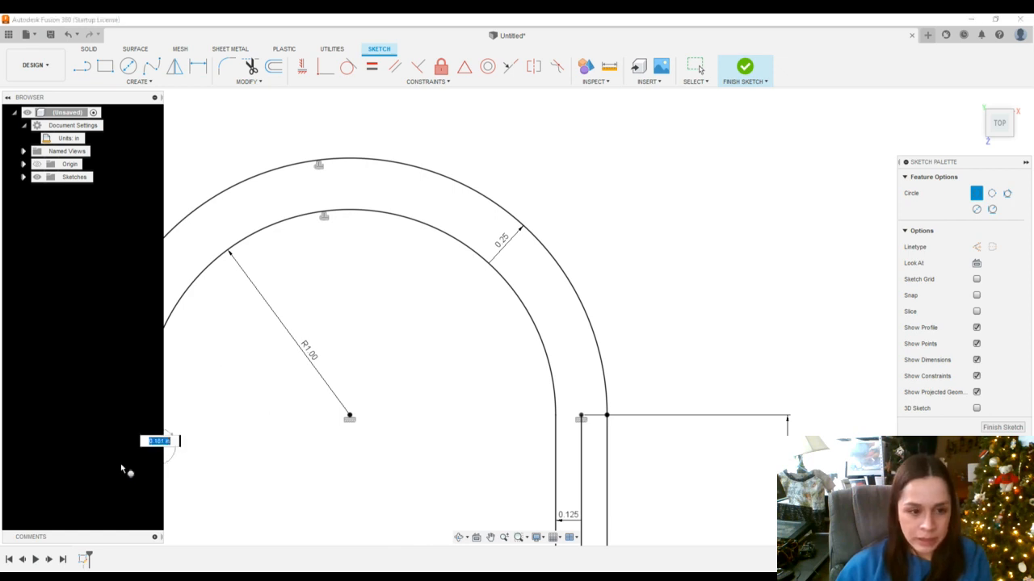
{"action": "left_click", "coordinate": [142, 468]}
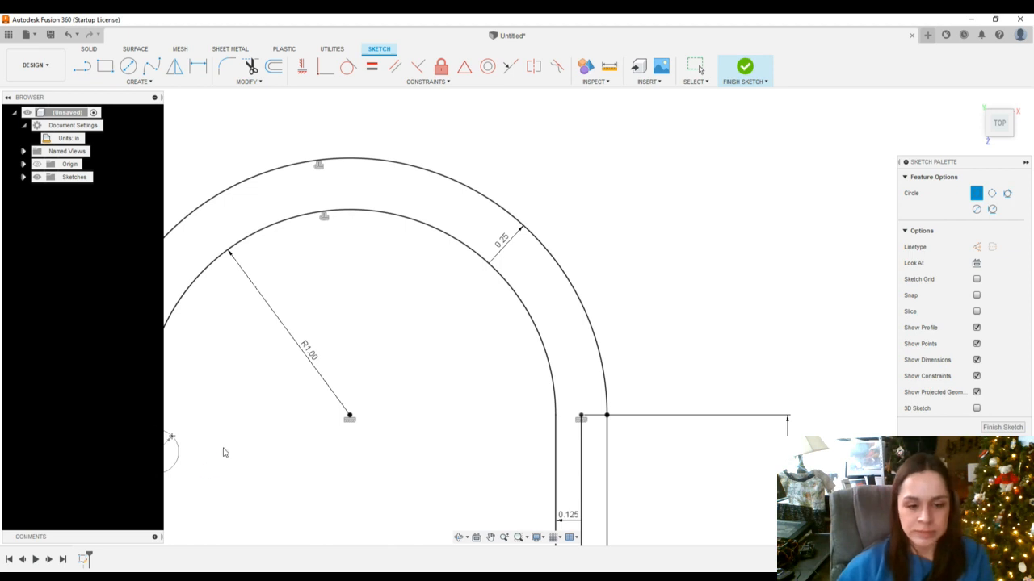
{"action": "key", "text": "Escape"}
{"action": "scroll", "coordinate": [221, 450], "scroll_direction": "down", "scroll_amount": 3}
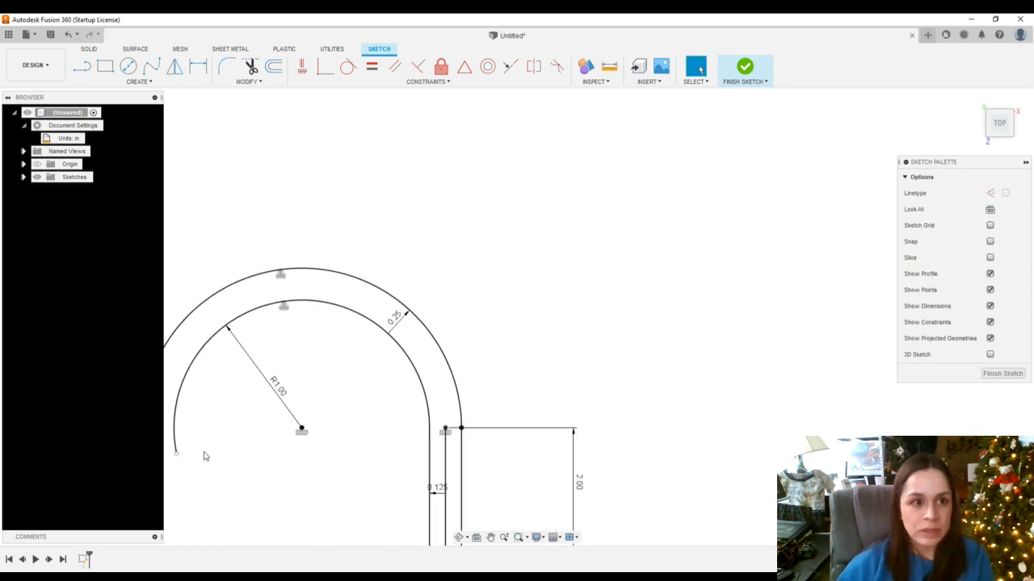
{"action": "left_click", "coordinate": [133, 82]}
{"action": "mouse_move", "coordinate": [107, 120]}
{"action": "left_click", "coordinate": [193, 115]}
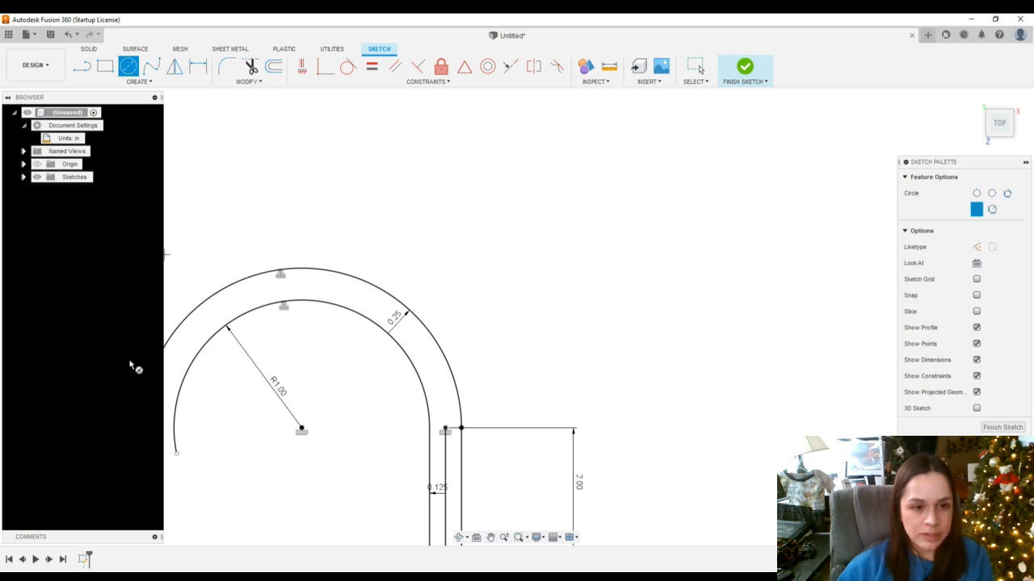
{"action": "left_click", "coordinate": [177, 453]}
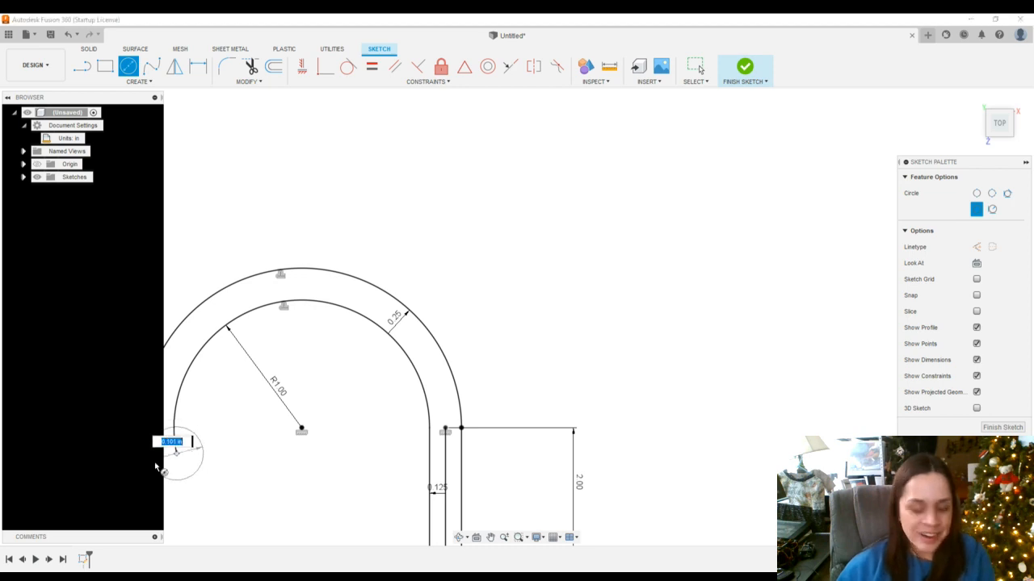
{"action": "key", "text": "Escape"}
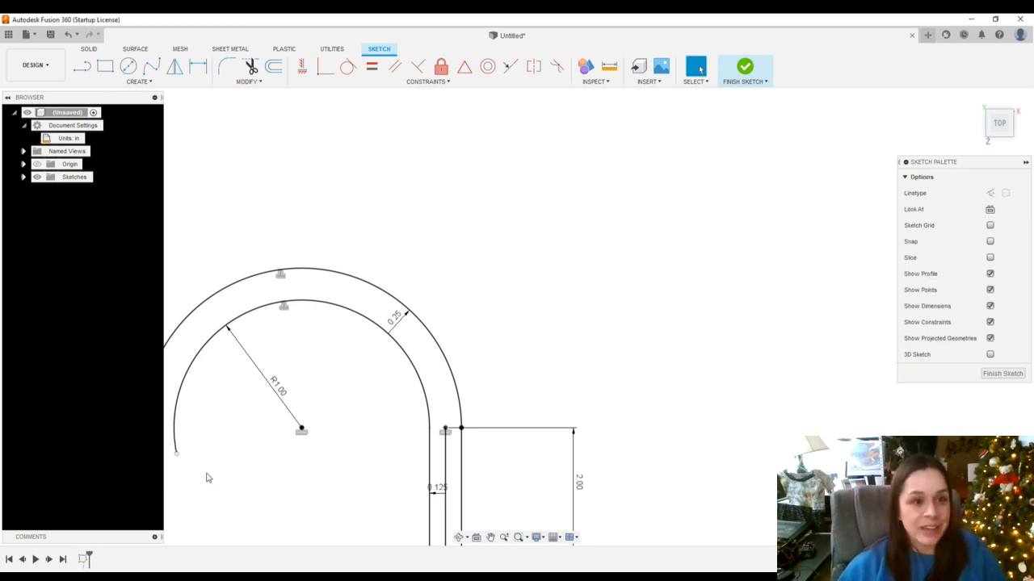
Draw a 2-point circle about 0.25 in across starting at the inner arc's free end, capping the hook's open end
{"action": "left_click", "coordinate": [133, 82]}
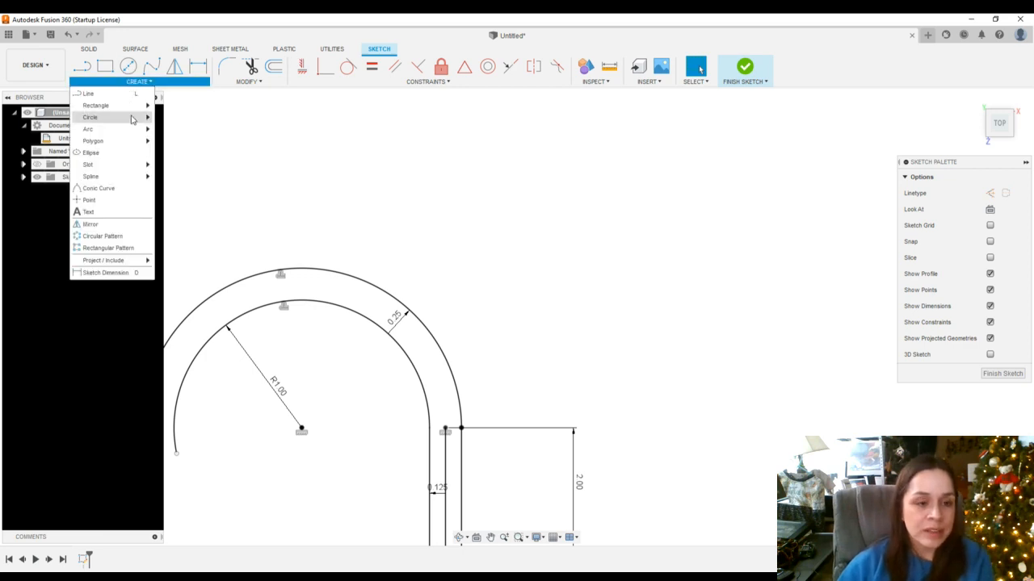
{"action": "mouse_move", "coordinate": [133, 119]}
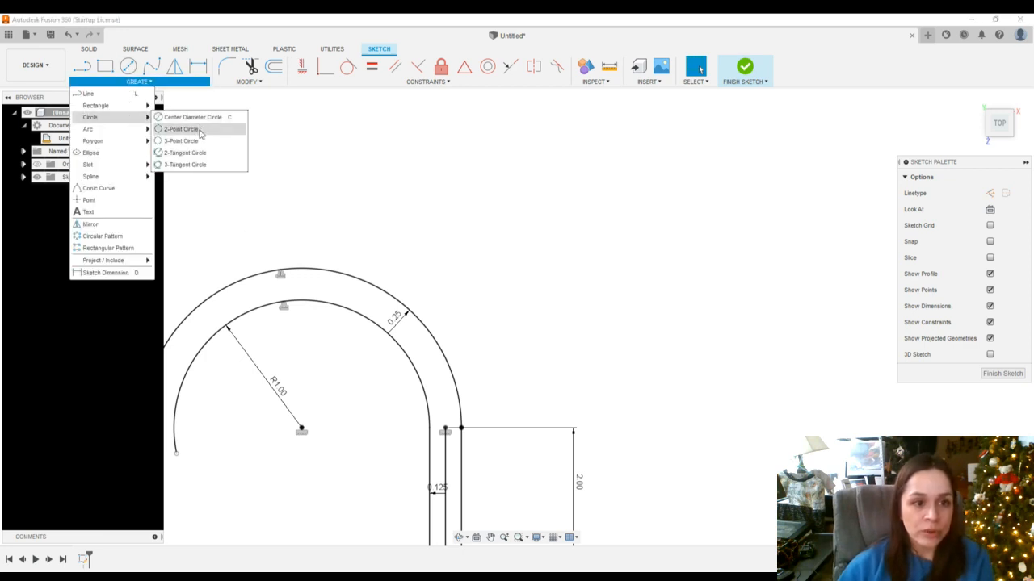
{"action": "left_click", "coordinate": [194, 118]}
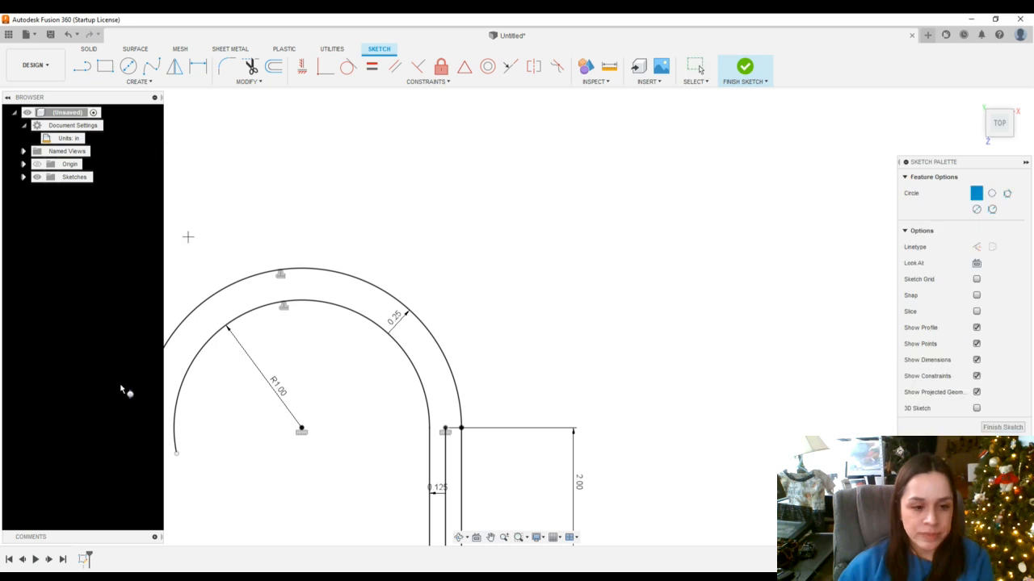
{"action": "left_click", "coordinate": [174, 455]}
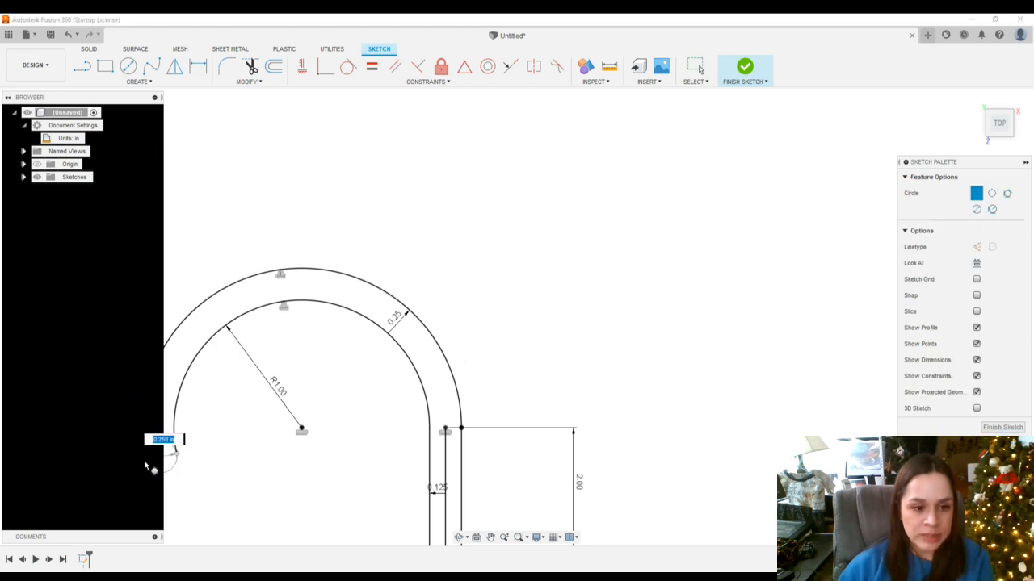
{"action": "scroll", "coordinate": [148, 472], "scroll_direction": "up", "scroll_amount": 2}
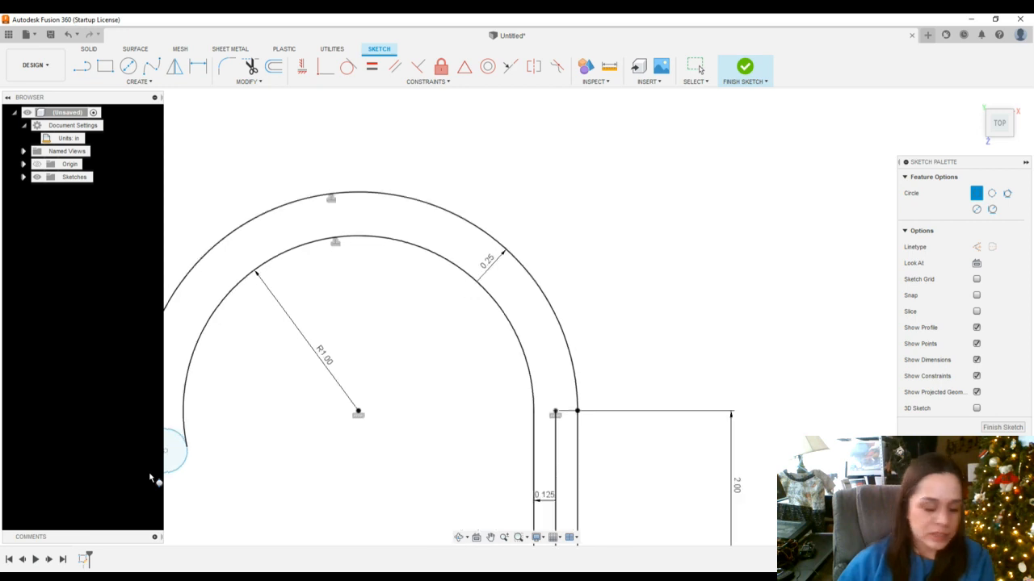
{"action": "key", "text": "Return"}
{"action": "key", "text": "Escape"}
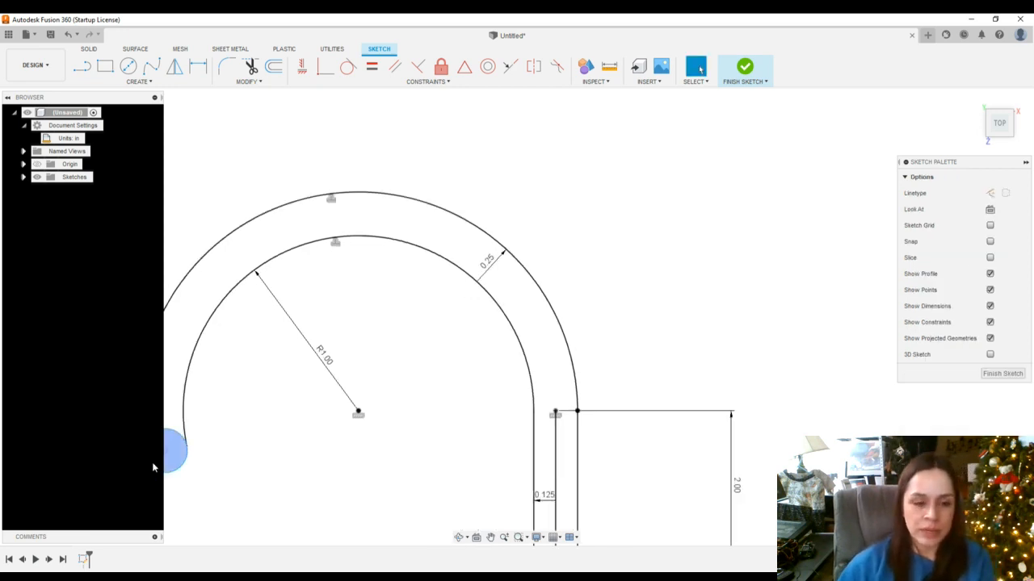
{"action": "scroll", "coordinate": [189, 487], "scroll_direction": "down", "scroll_amount": 3}
{"action": "scroll", "coordinate": [202, 500], "scroll_direction": "up", "scroll_amount": 4}
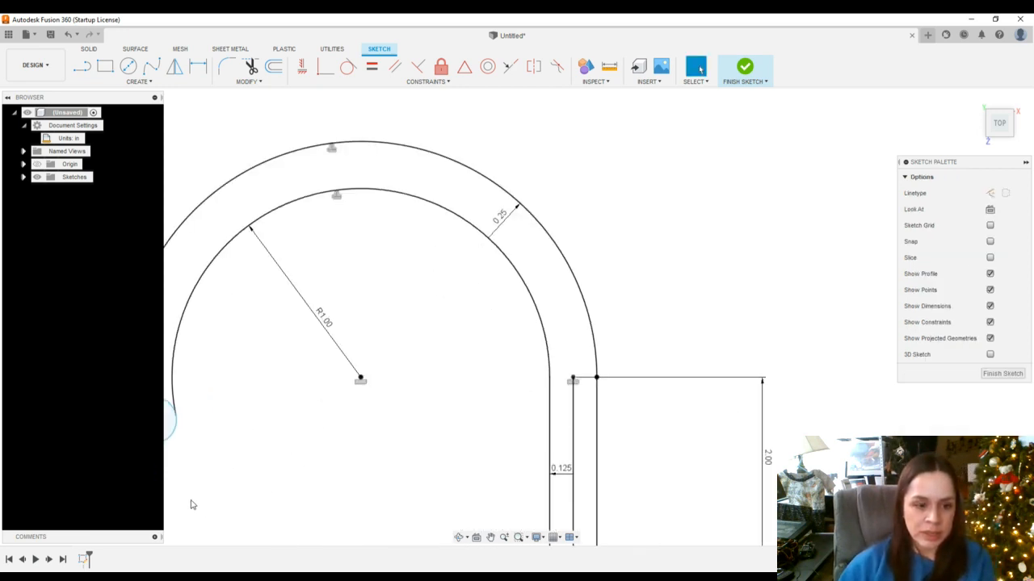
{"action": "left_click", "coordinate": [250, 67]}
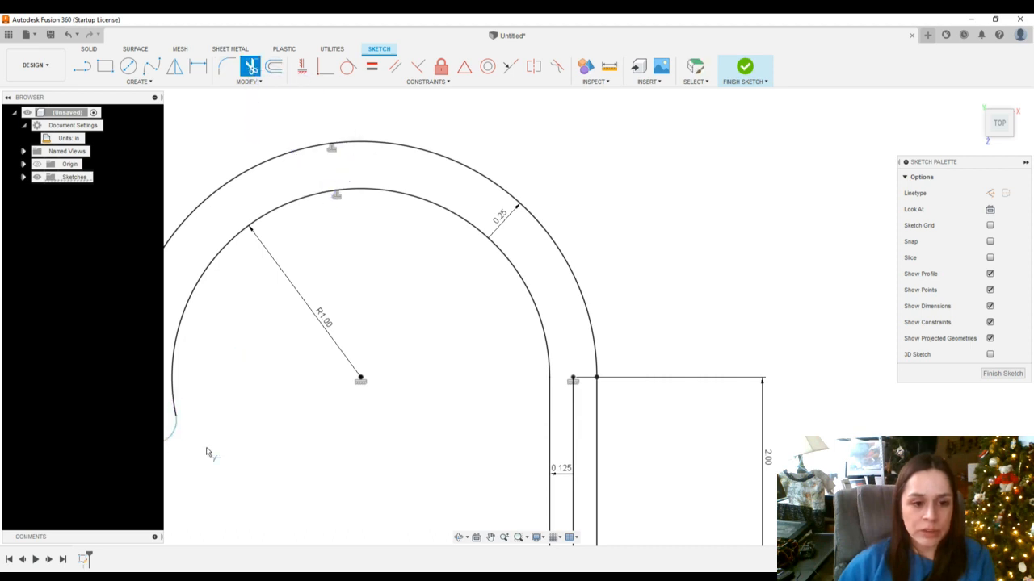
{"action": "scroll", "coordinate": [155, 499], "scroll_direction": "down", "scroll_amount": 1}
{"action": "key", "text": "d"}
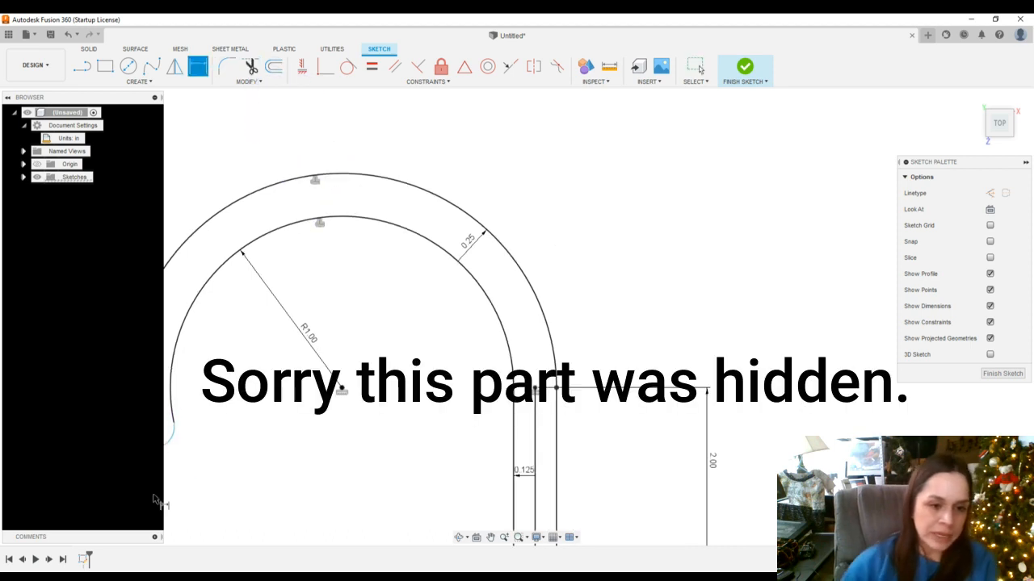
Dimension the small end circle's radius as 0.125 in
{"action": "scroll", "coordinate": [163, 470], "scroll_direction": "up", "scroll_amount": 2}
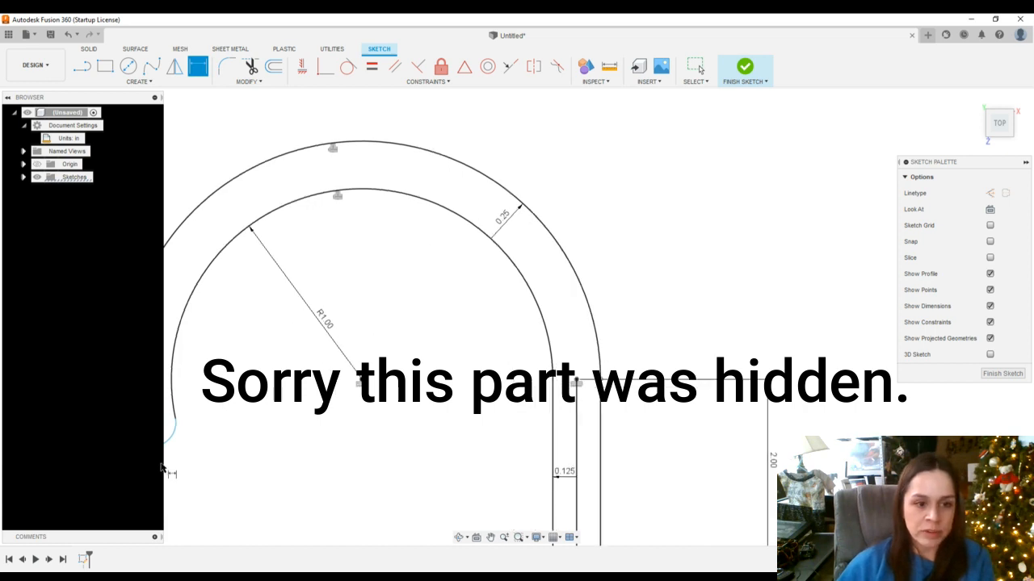
{"action": "left_click", "coordinate": [169, 447]}
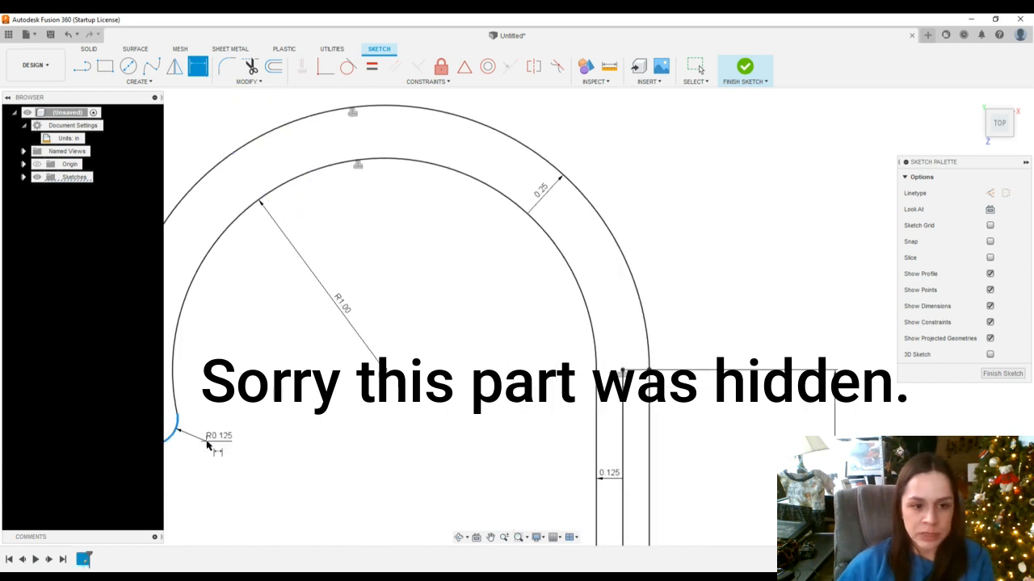
{"action": "left_click", "coordinate": [209, 441]}
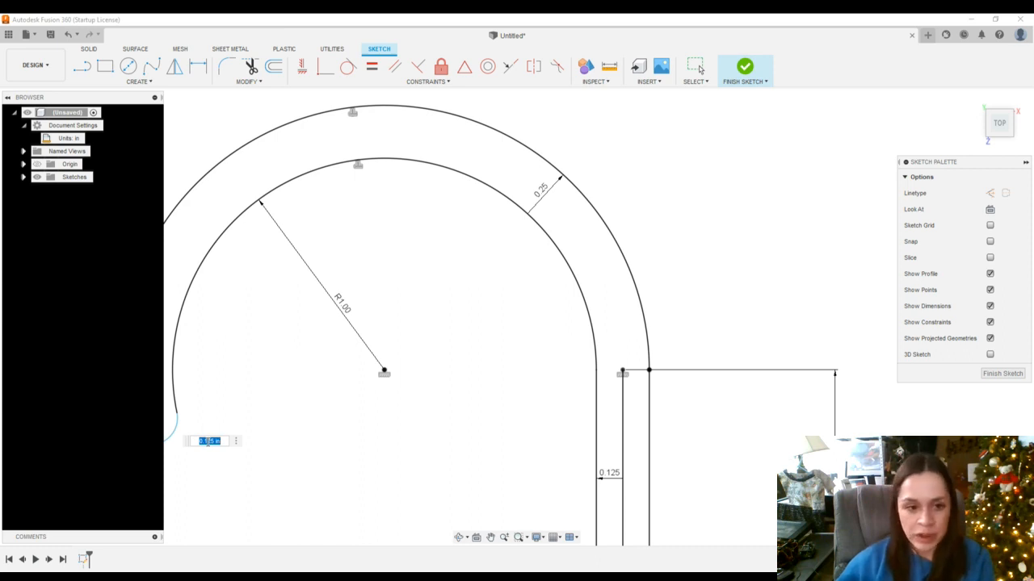
{"action": "key", "text": "Return"}
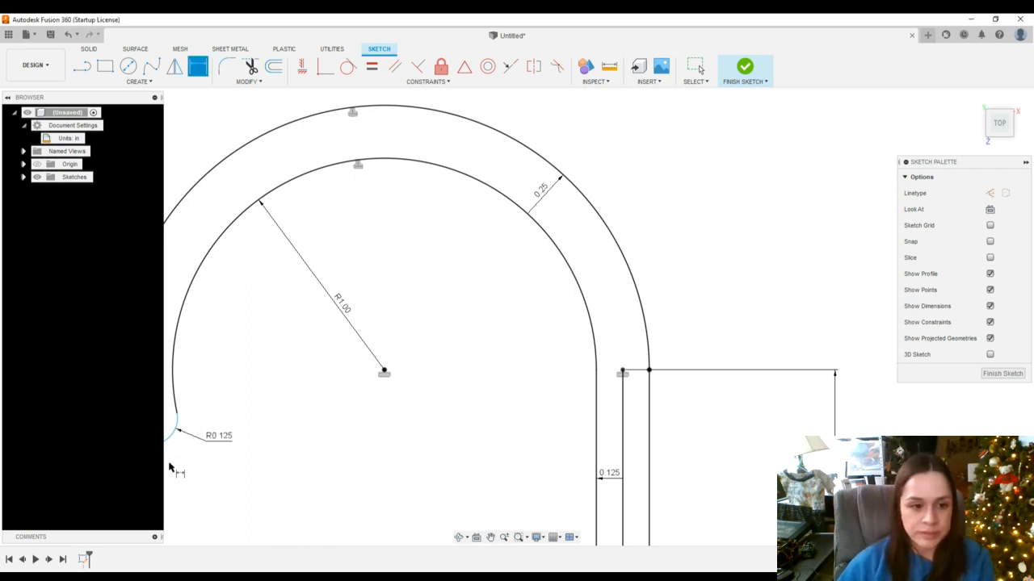
Make the small end circle tangent to the outer hook arc
{"action": "scroll", "coordinate": [169, 468], "scroll_direction": "up", "scroll_amount": 5}
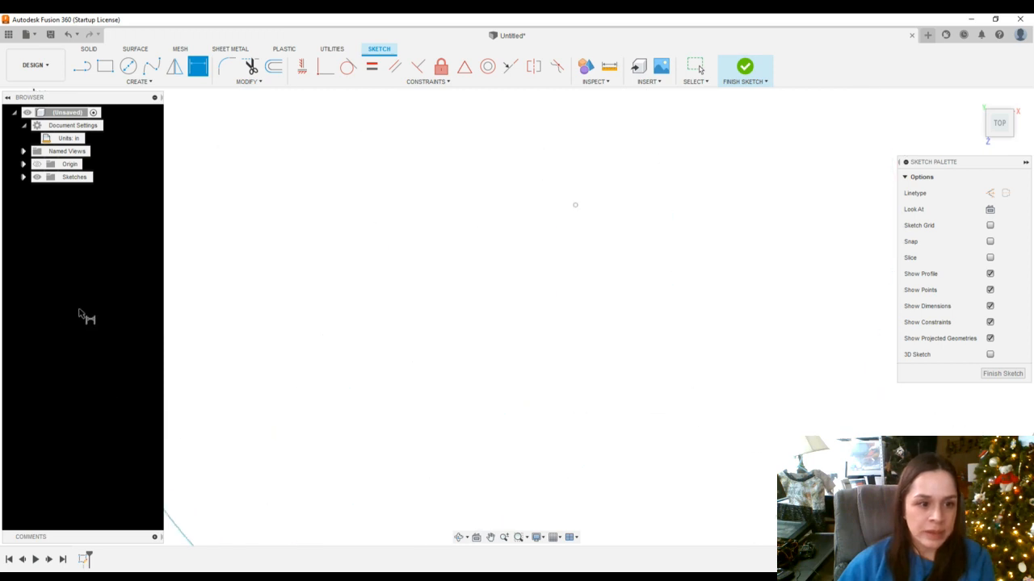
{"action": "scroll", "coordinate": [85, 323], "scroll_direction": "down", "scroll_amount": 5}
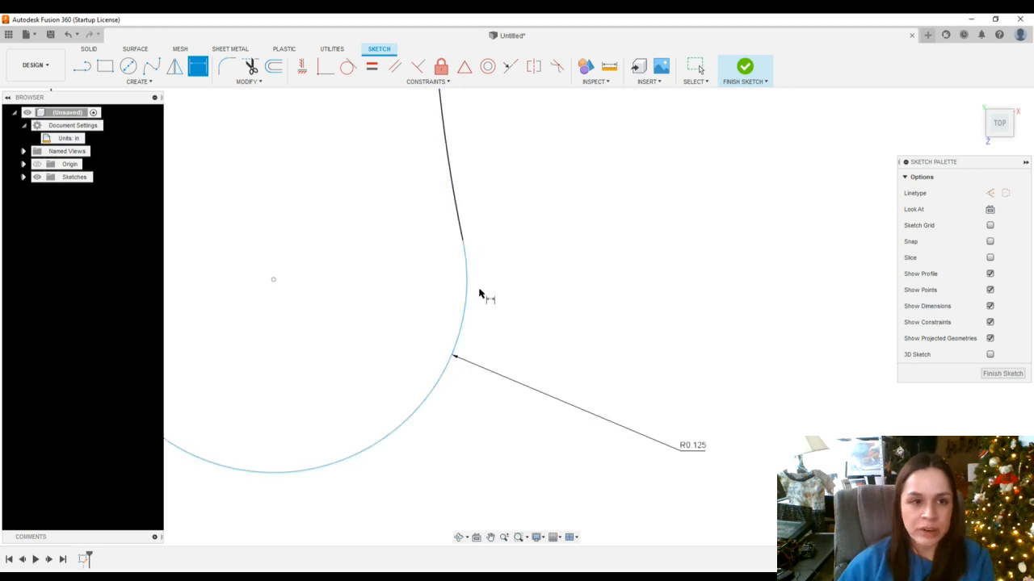
{"action": "left_click", "coordinate": [349, 70]}
{"action": "left_click", "coordinate": [466, 275]}
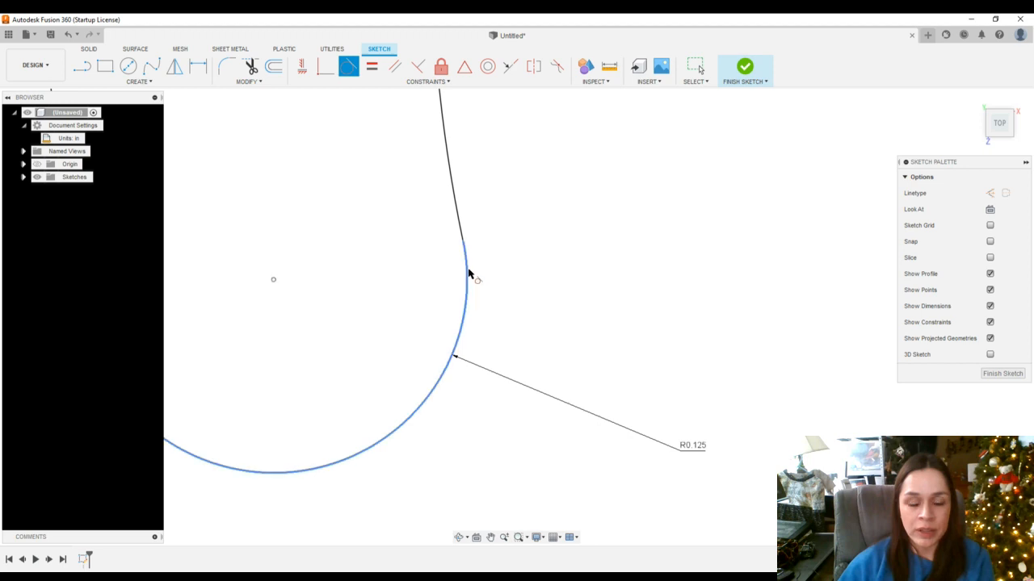
{"action": "left_click", "coordinate": [457, 217]}
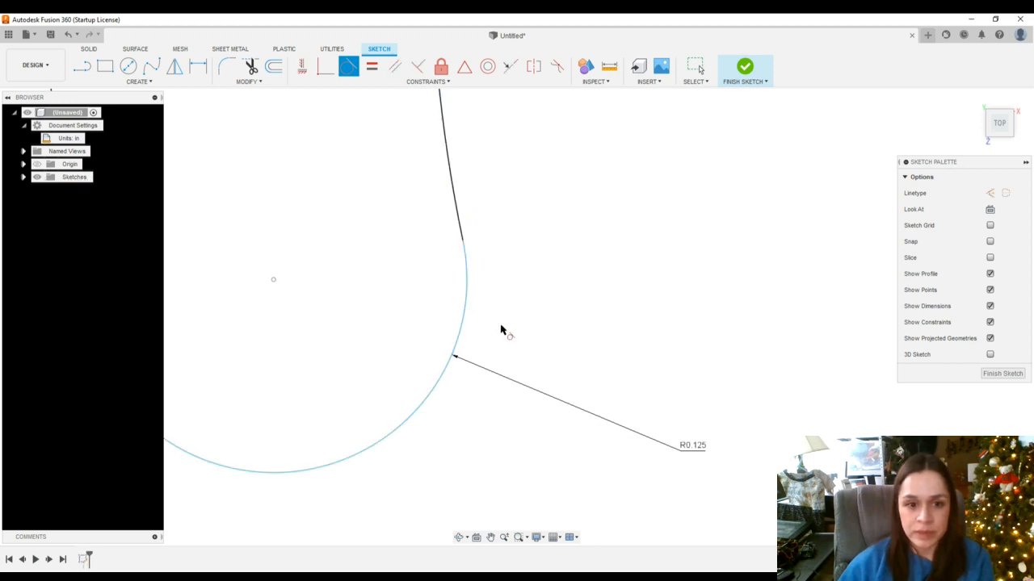
{"action": "scroll", "coordinate": [500, 330], "scroll_direction": "down", "scroll_amount": 5}
{"action": "scroll", "coordinate": [510, 406], "scroll_direction": "down", "scroll_amount": 4}
{"action": "scroll", "coordinate": [512, 411], "scroll_direction": "up", "scroll_amount": 3}
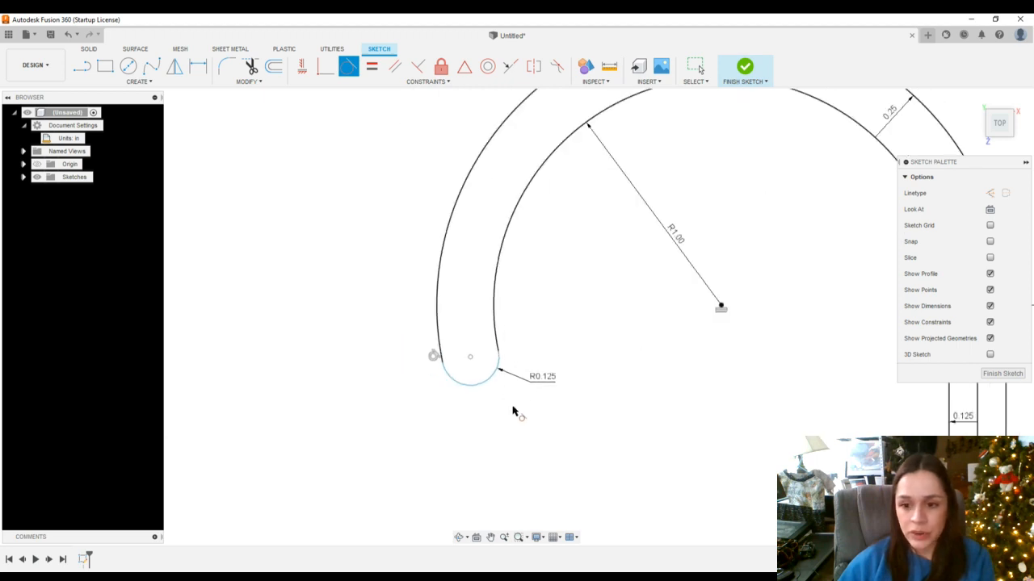
{"action": "scroll", "coordinate": [512, 412], "scroll_direction": "up", "scroll_amount": 4}
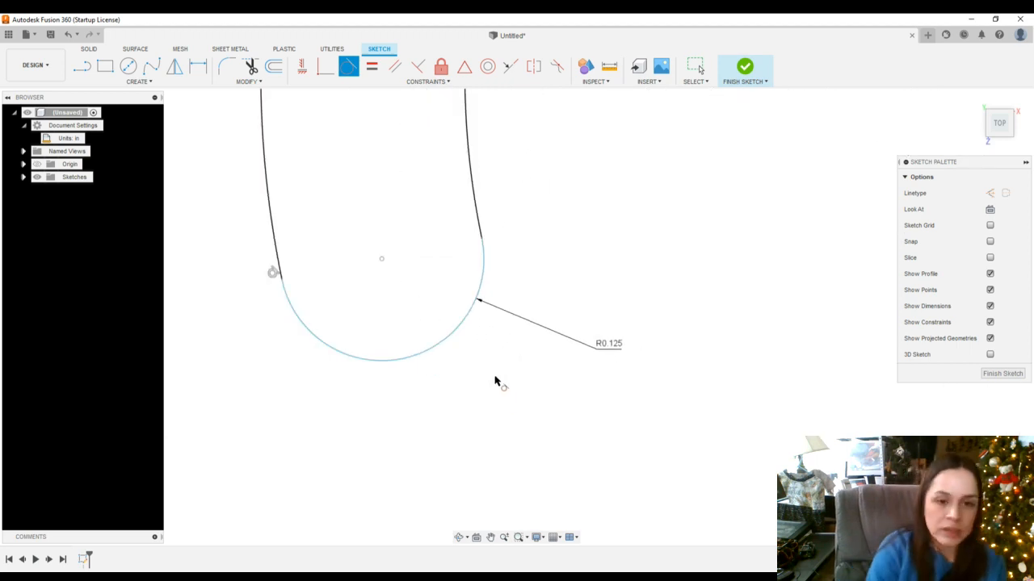
{"action": "key", "text": "Escape"}
Drag the end circle along the hook to test its constraints
{"action": "left_click", "coordinate": [457, 329]}
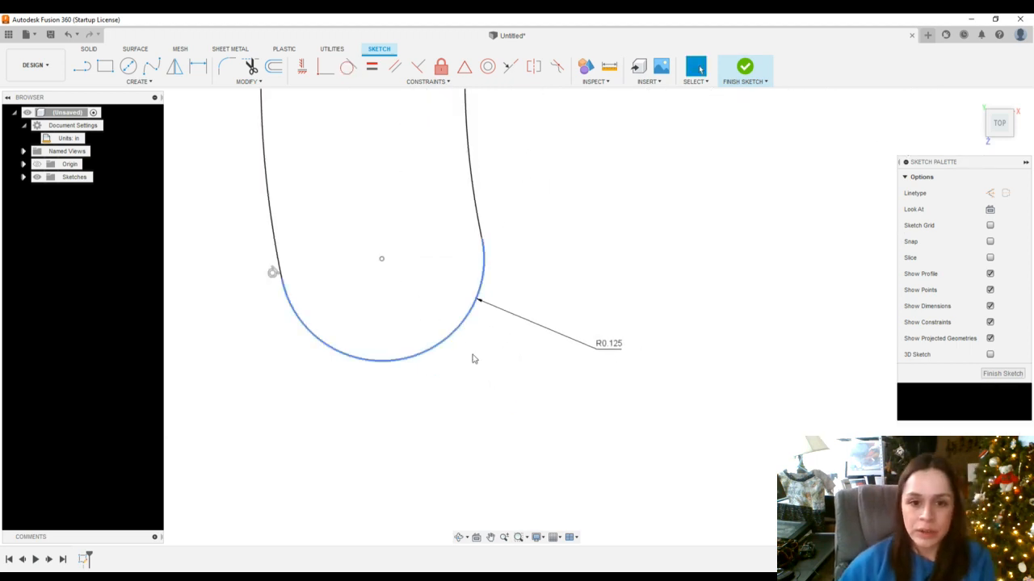
{"action": "mouse_move", "coordinate": [474, 358]}
{"action": "middle_mouse_down"}
{"action": "mouse_move", "coordinate": [489, 393]}
{"action": "mouse_move", "coordinate": [426, 292]}
{"action": "mouse_move", "coordinate": [437, 361]}
{"action": "mouse_move", "coordinate": [427, 339]}
{"action": "middle_mouse_up"}
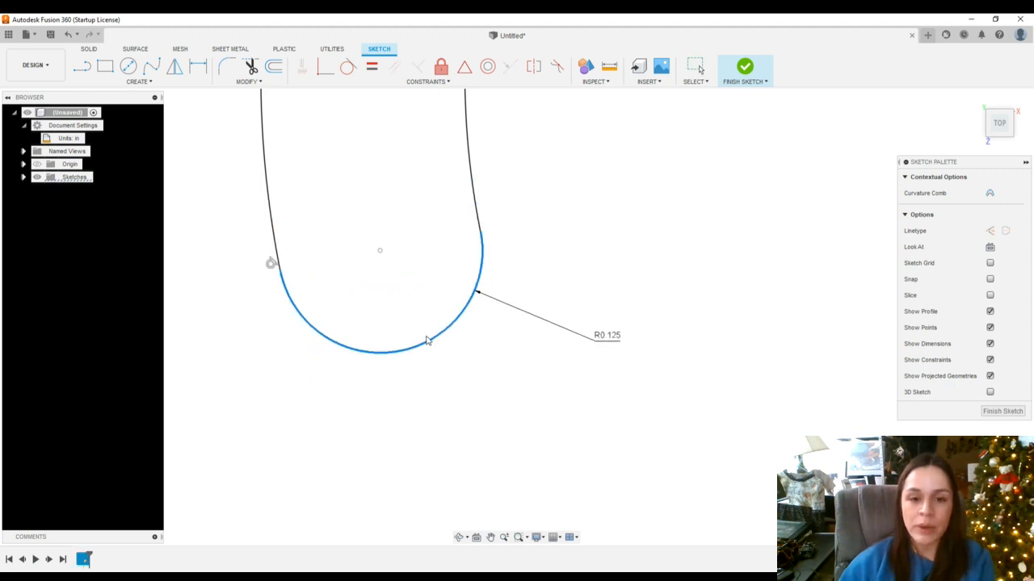
{"action": "scroll", "coordinate": [428, 340], "scroll_direction": "down", "scroll_amount": 4}
{"action": "scroll", "coordinate": [426, 339], "scroll_direction": "up", "scroll_amount": 3}
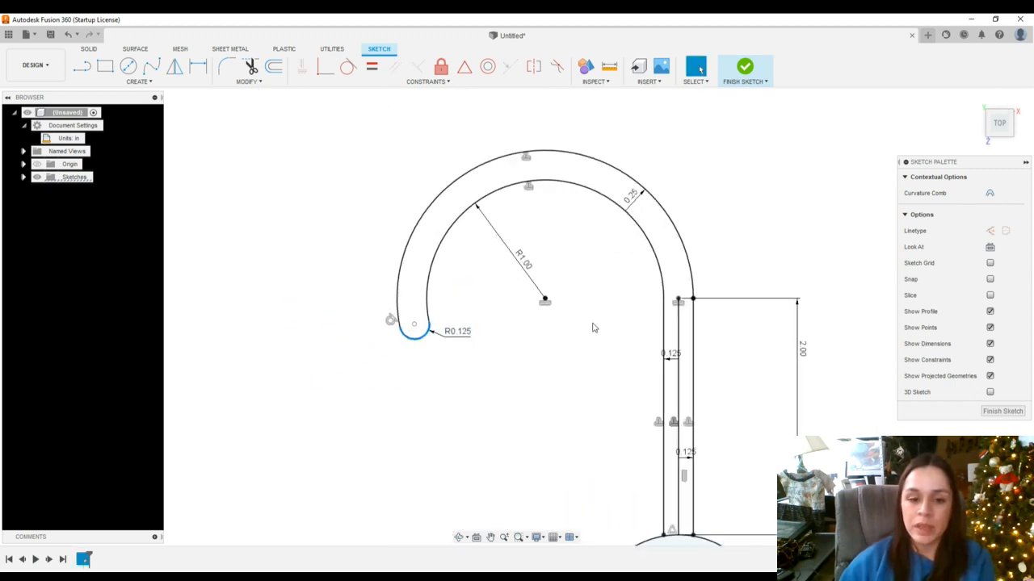
{"action": "scroll", "coordinate": [501, 447], "scroll_direction": "down", "scroll_amount": 4}
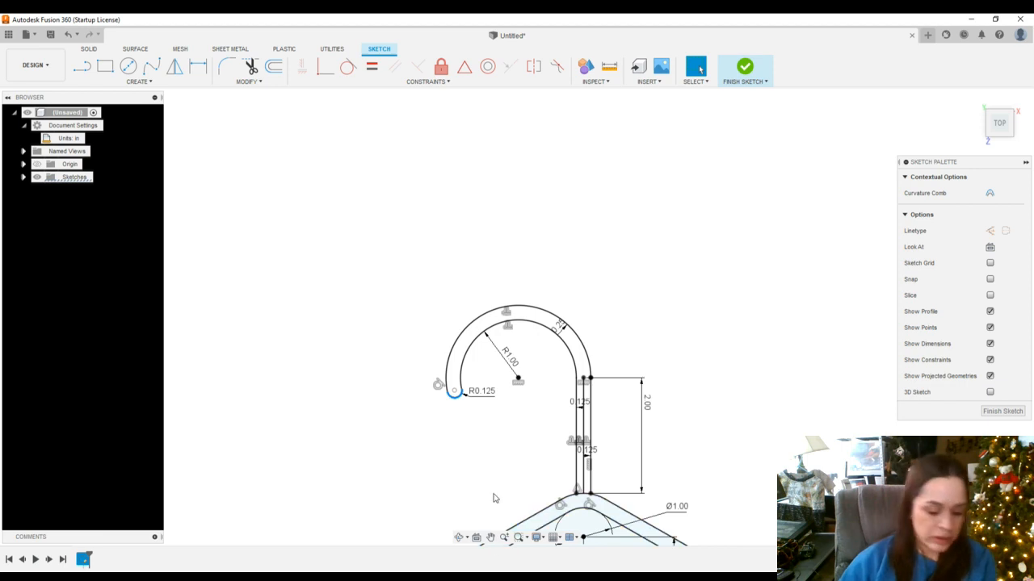
Dimension the vertical distance from the end circle's center to the base of the vertical lines as 1.782 in
{"action": "key", "text": "d"}
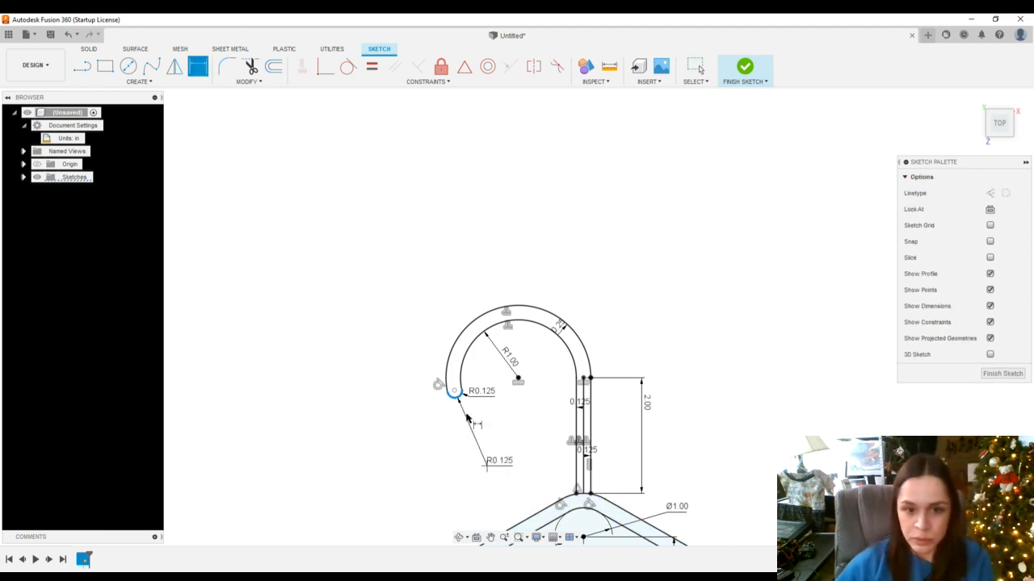
{"action": "left_click", "coordinate": [453, 394]}
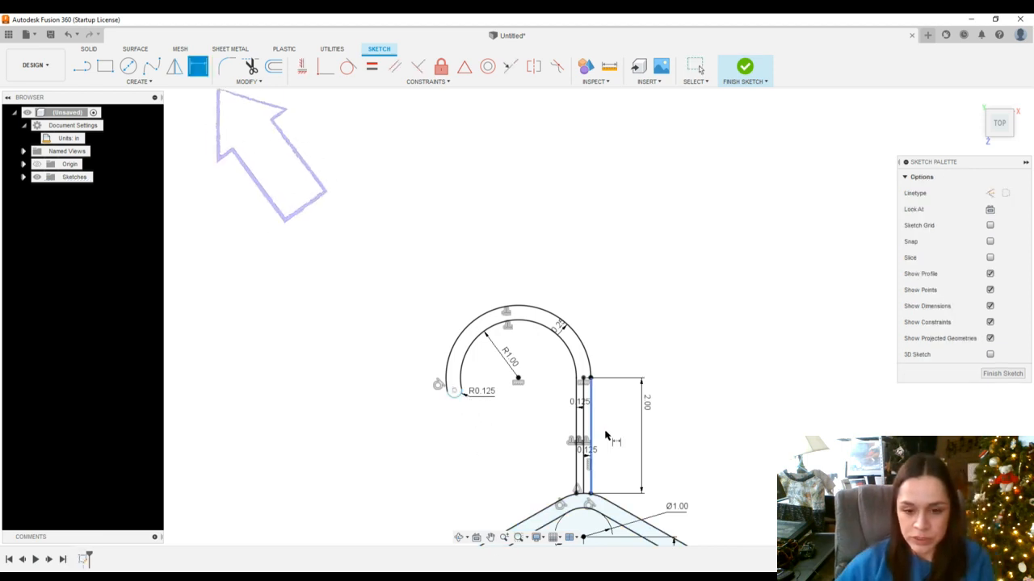
{"action": "left_click", "coordinate": [577, 494]}
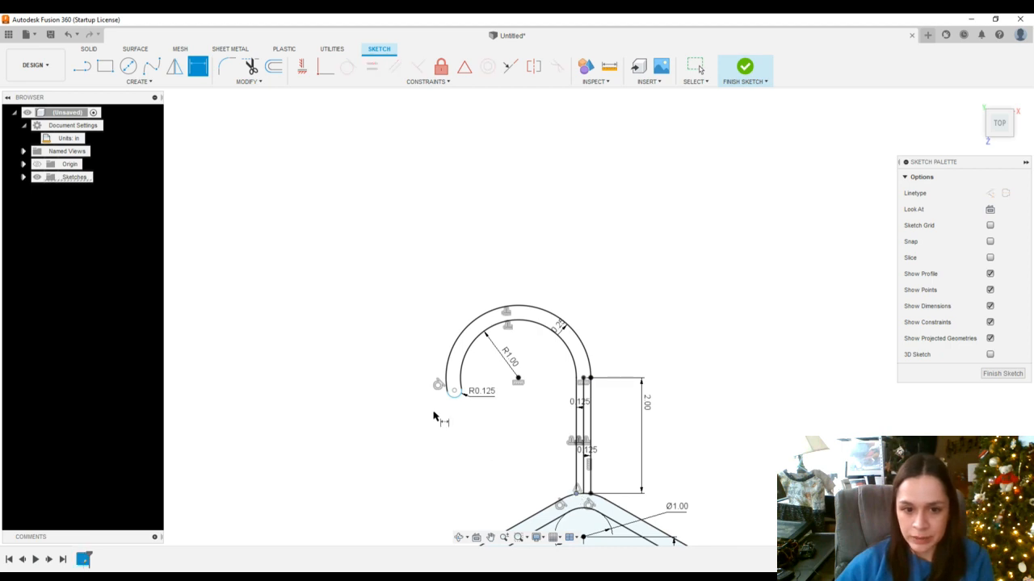
{"action": "left_click", "coordinate": [454, 391]}
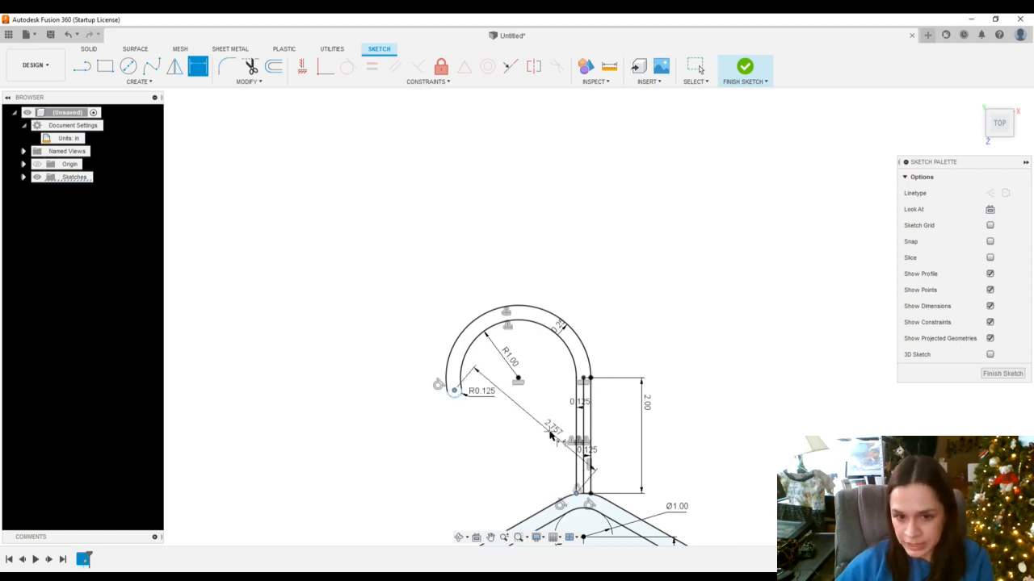
{"action": "left_click", "coordinate": [434, 490]}
{"action": "type", "text": "1.75"}
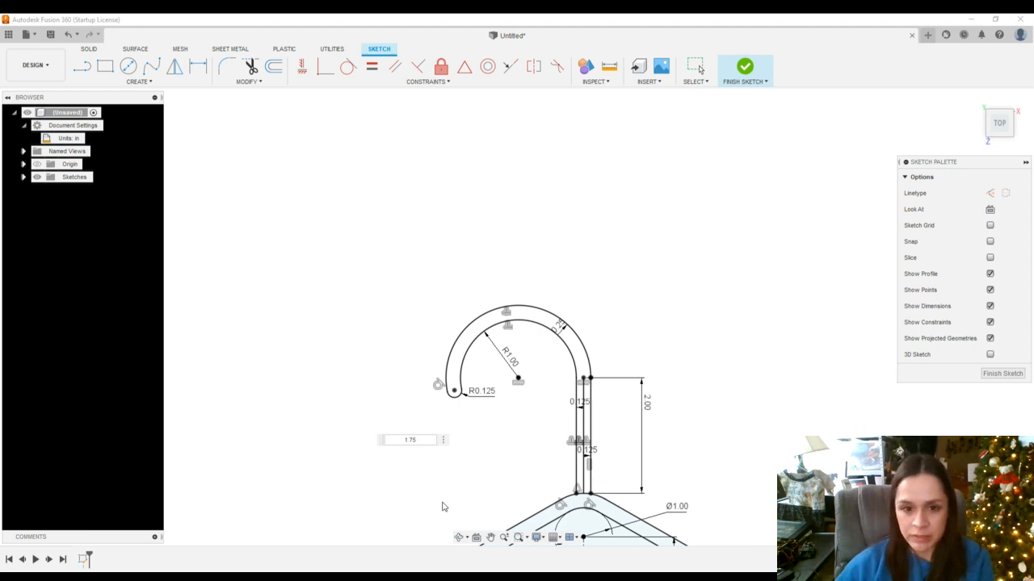
{"action": "key", "text": "Return"}
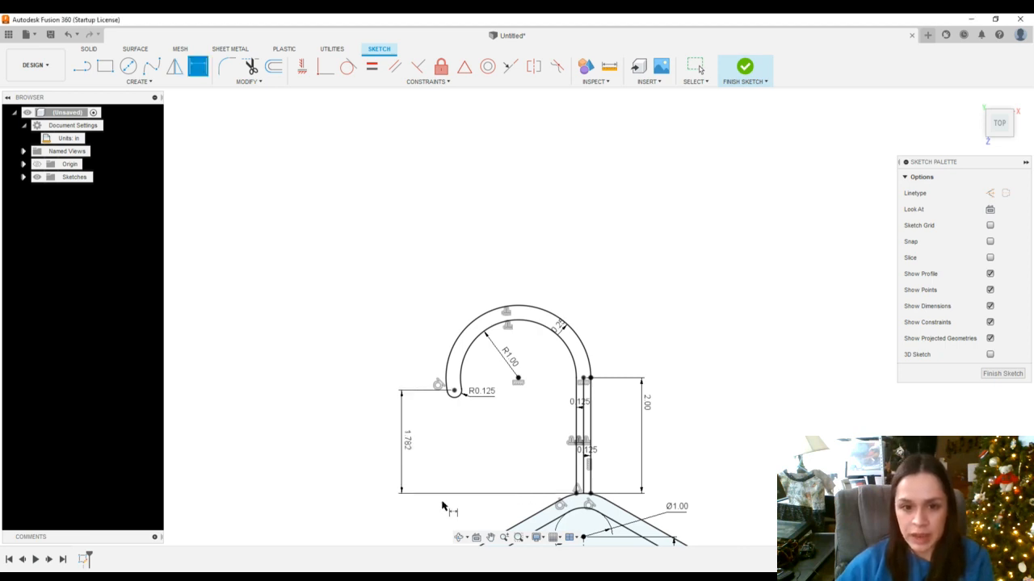
{"action": "scroll", "coordinate": [656, 483], "scroll_direction": "down", "scroll_amount": 5}
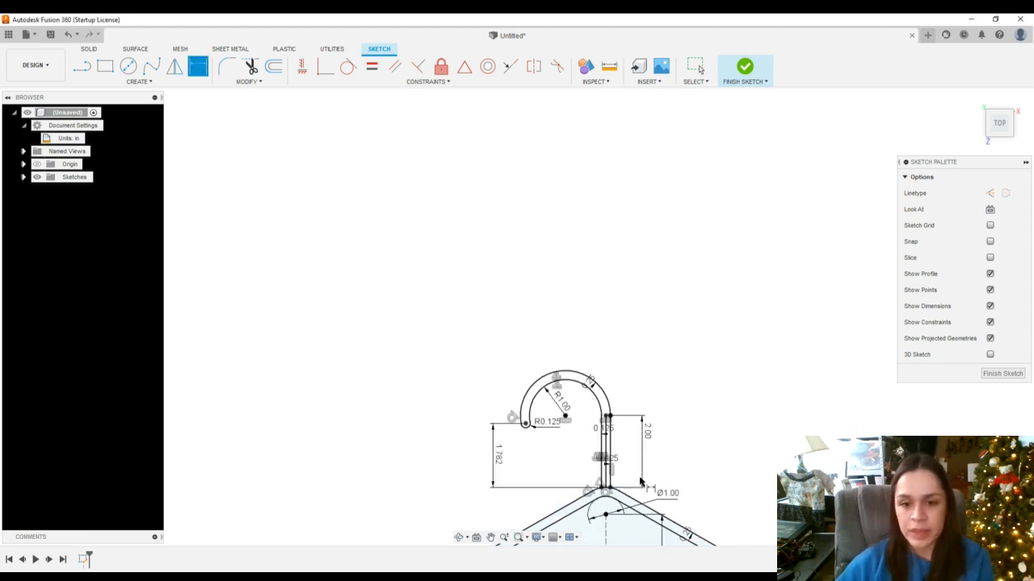
{"action": "left_click", "coordinate": [491, 538]}
{"action": "mouse_move", "coordinate": [614, 456]}
{"action": "left_mouse_down"}
{"action": "mouse_move", "coordinate": [603, 371]}
{"action": "mouse_move", "coordinate": [524, 244]}
{"action": "left_mouse_up"}
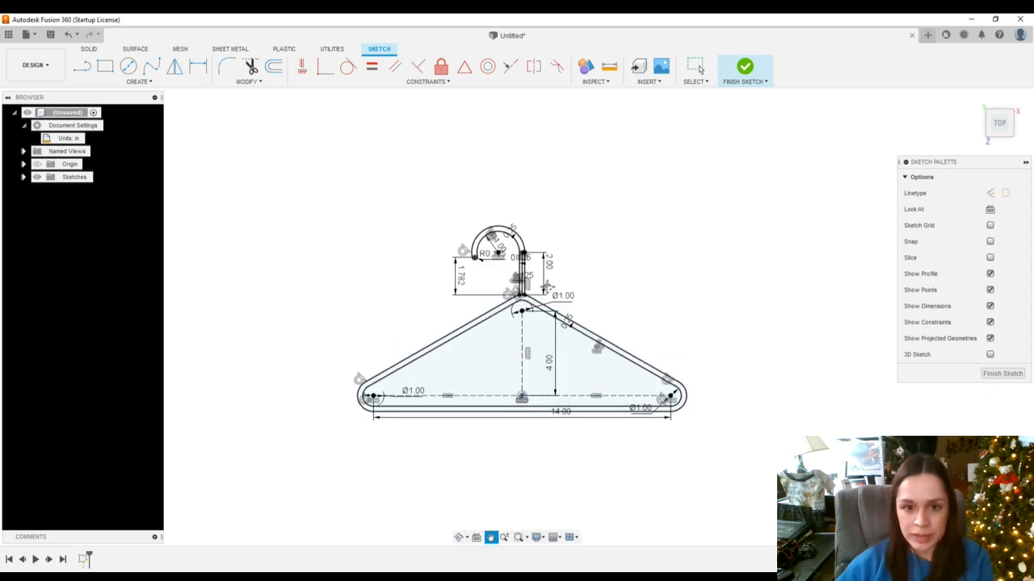
{"action": "scroll", "coordinate": [547, 292], "scroll_direction": "up", "scroll_amount": 4}
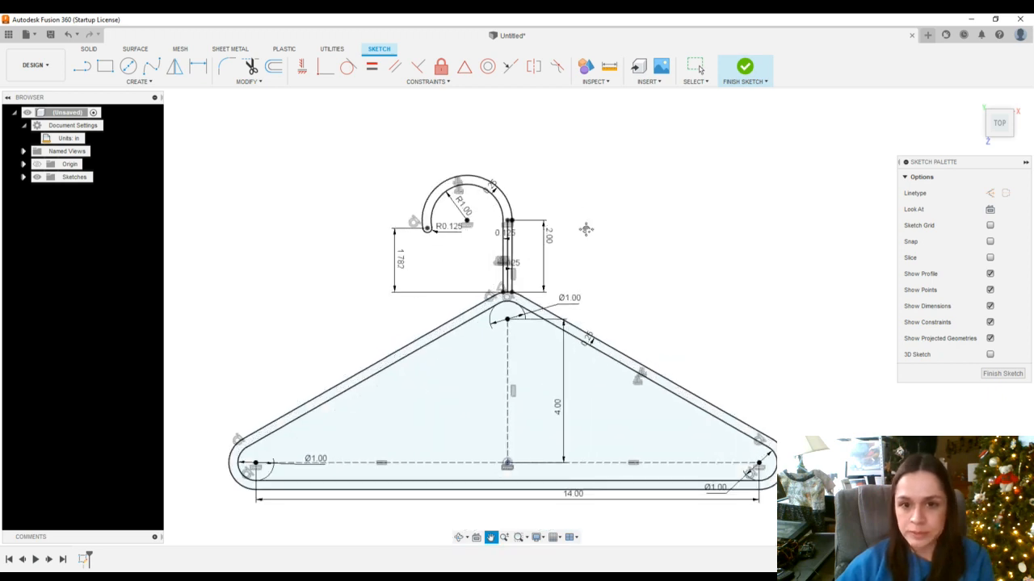
{"action": "key", "text": "d"}
{"action": "scroll", "coordinate": [570, 292], "scroll_direction": "up", "scroll_amount": 2}
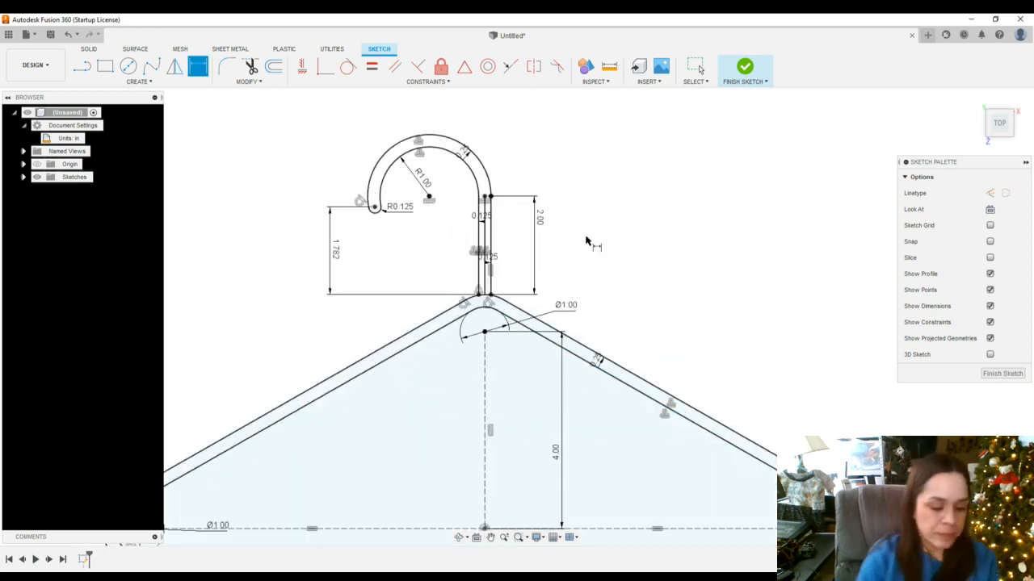
{"action": "key", "text": "Escape"}
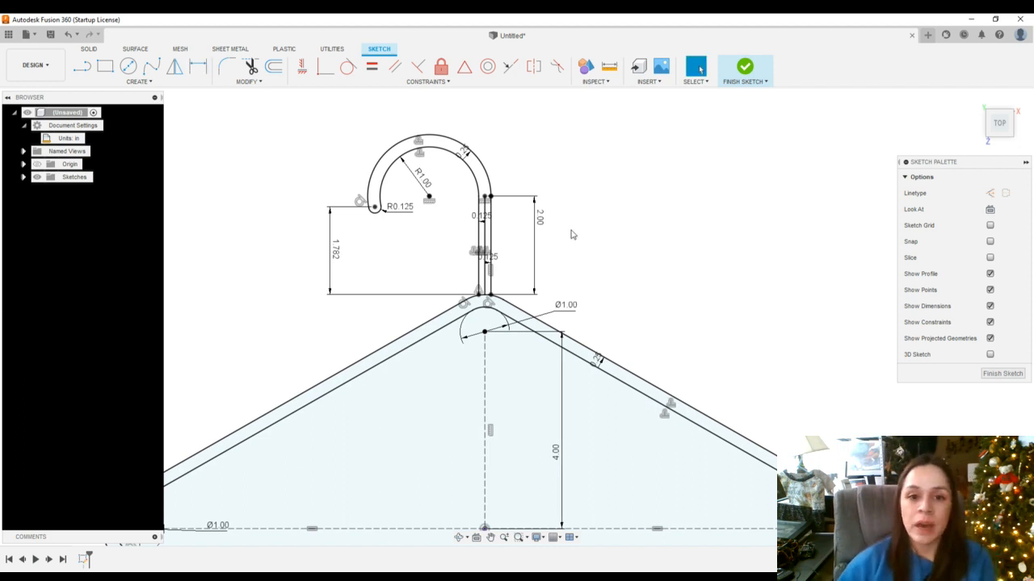
Convert the middle vertical line of the hook stem to construction geometry
{"action": "scroll", "coordinate": [501, 251], "scroll_direction": "up", "scroll_amount": 2}
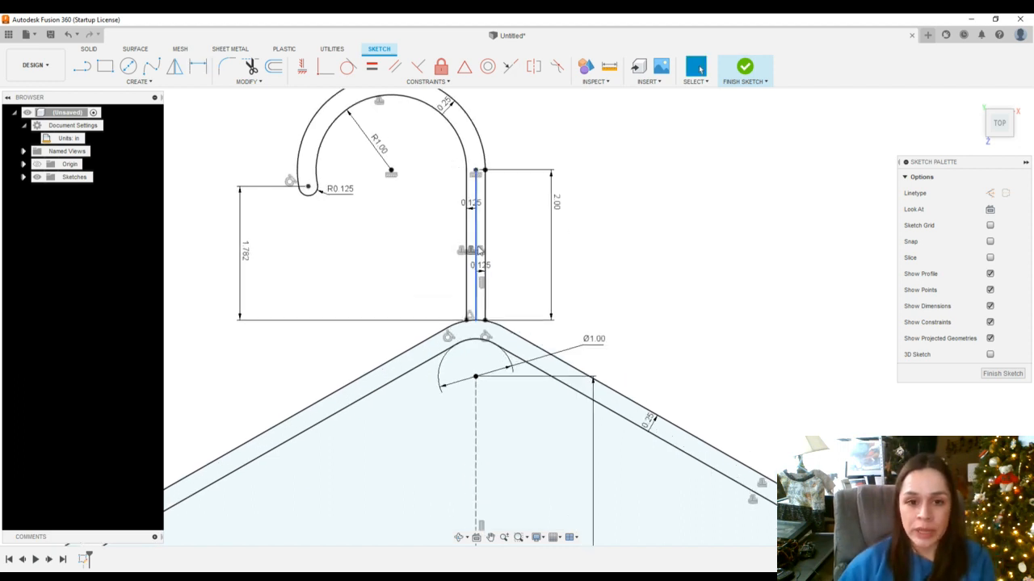
{"action": "scroll", "coordinate": [479, 251], "scroll_direction": "up", "scroll_amount": 3}
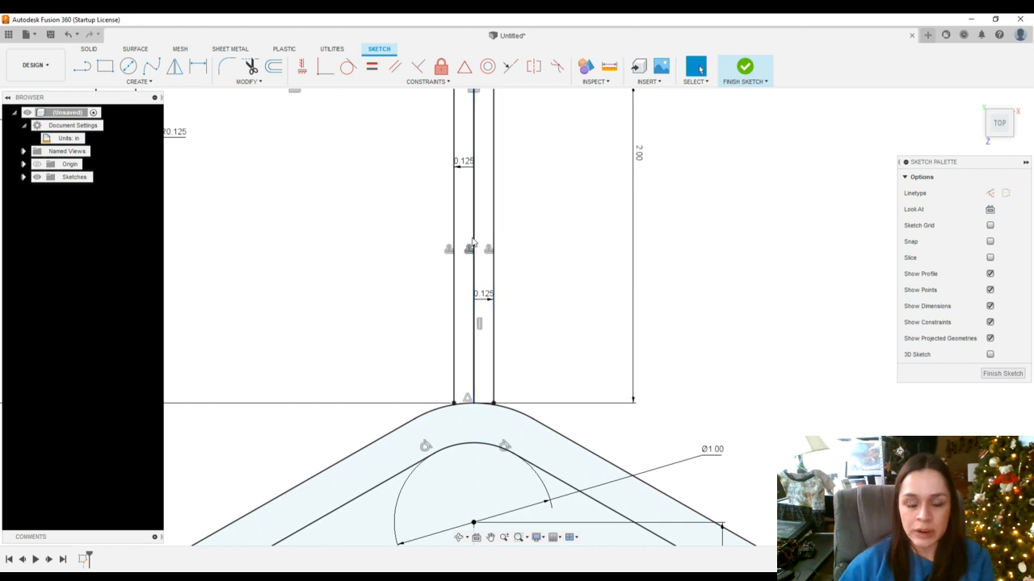
{"action": "left_click", "coordinate": [473, 240]}
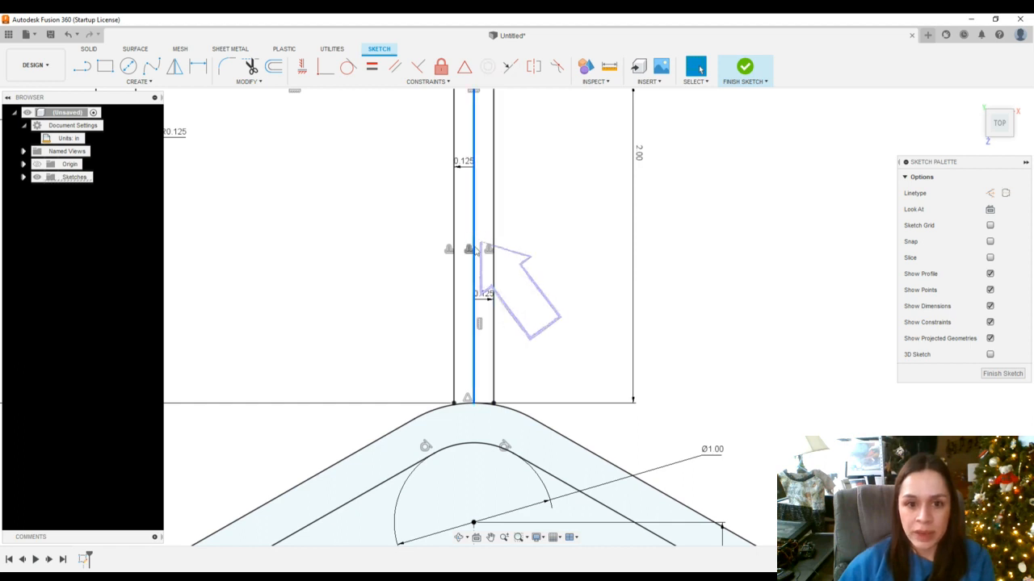
{"action": "key", "text": "x"}
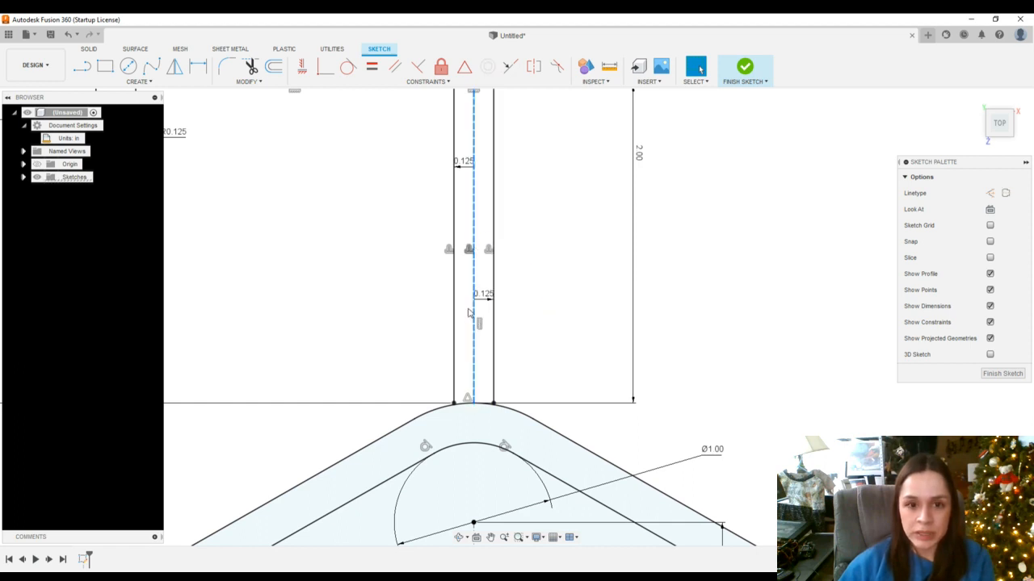
Examine the complete hanger sketch with its hook and triangular outline
{"action": "scroll", "coordinate": [565, 327], "scroll_direction": "down", "scroll_amount": 5}
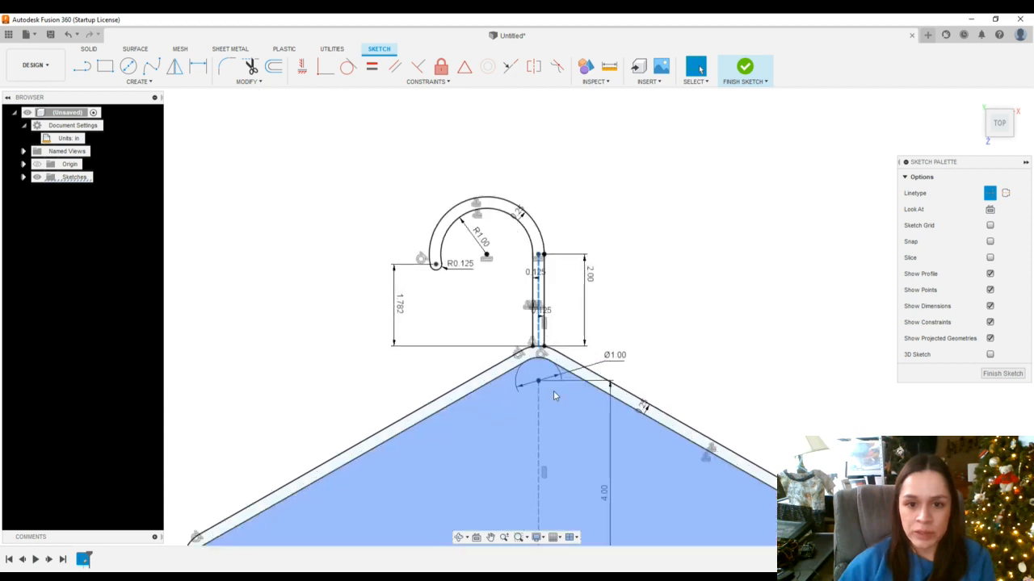
{"action": "scroll", "coordinate": [535, 366], "scroll_direction": "up", "scroll_amount": 5}
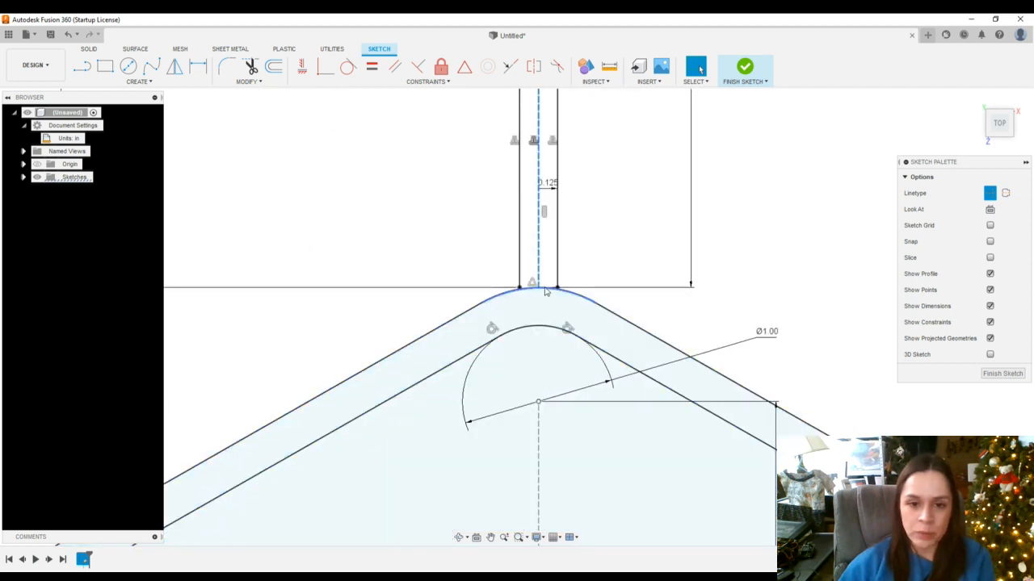
{"action": "scroll", "coordinate": [550, 382], "scroll_direction": "down", "scroll_amount": 2}
{"action": "scroll", "coordinate": [554, 421], "scroll_direction": "down", "scroll_amount": 4}
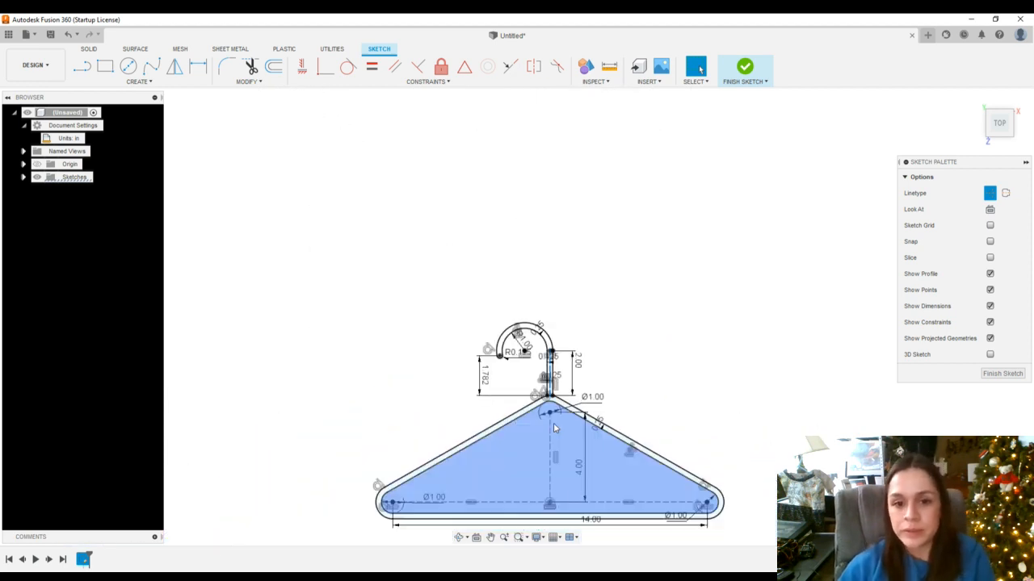
{"action": "scroll", "coordinate": [605, 474], "scroll_direction": "up", "scroll_amount": 2}
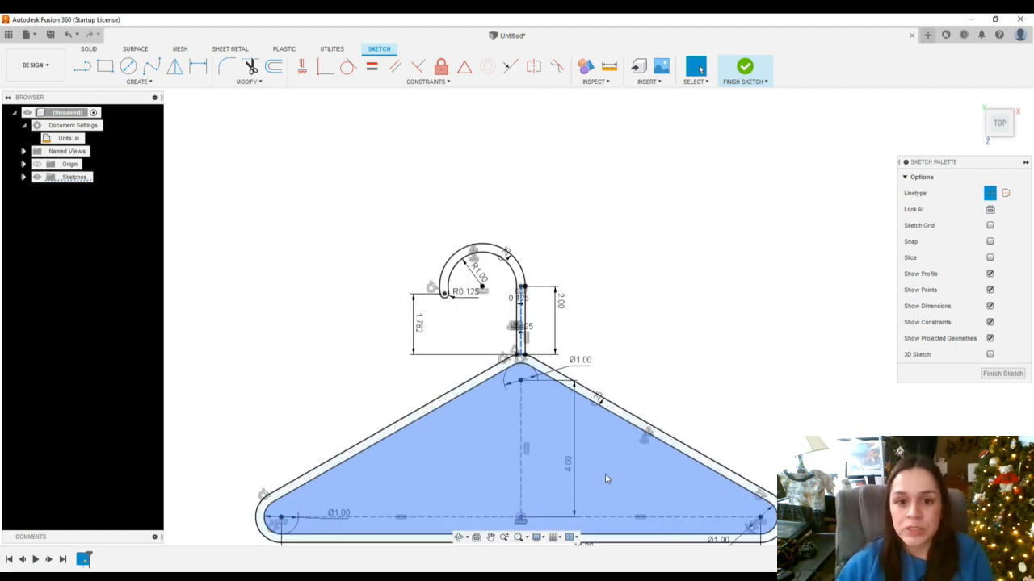
{"action": "left_click", "coordinate": [490, 538]}
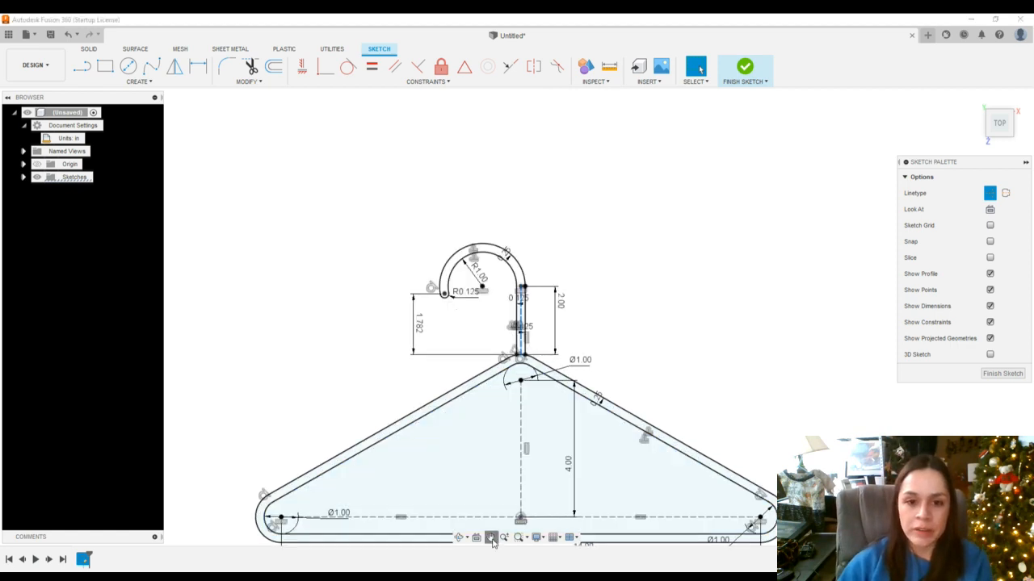
{"action": "left_click_drag", "start_coordinate": [591, 368], "coordinate": [601, 322]}
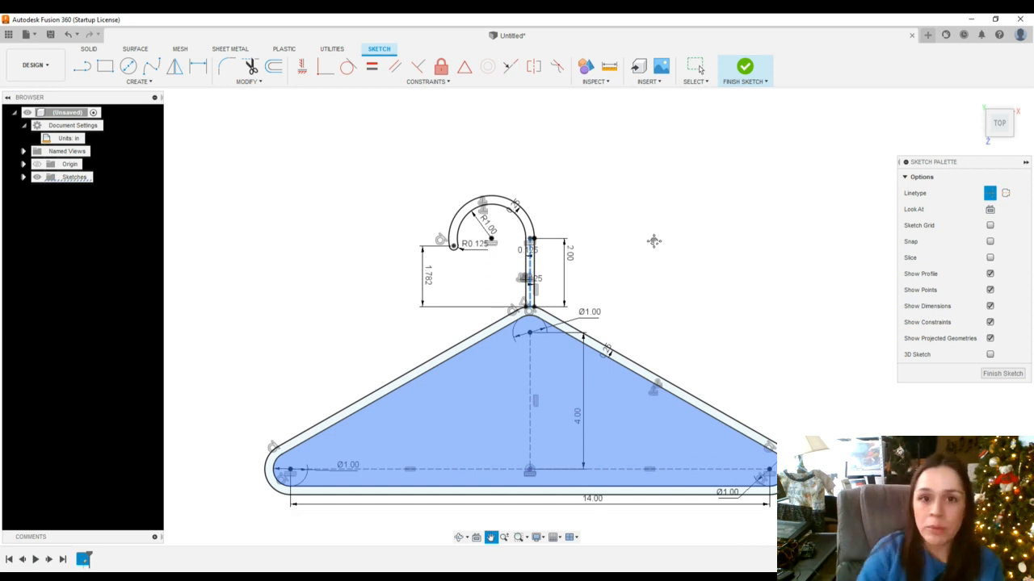
Finish the sketch
{"action": "key", "text": "Escape"}
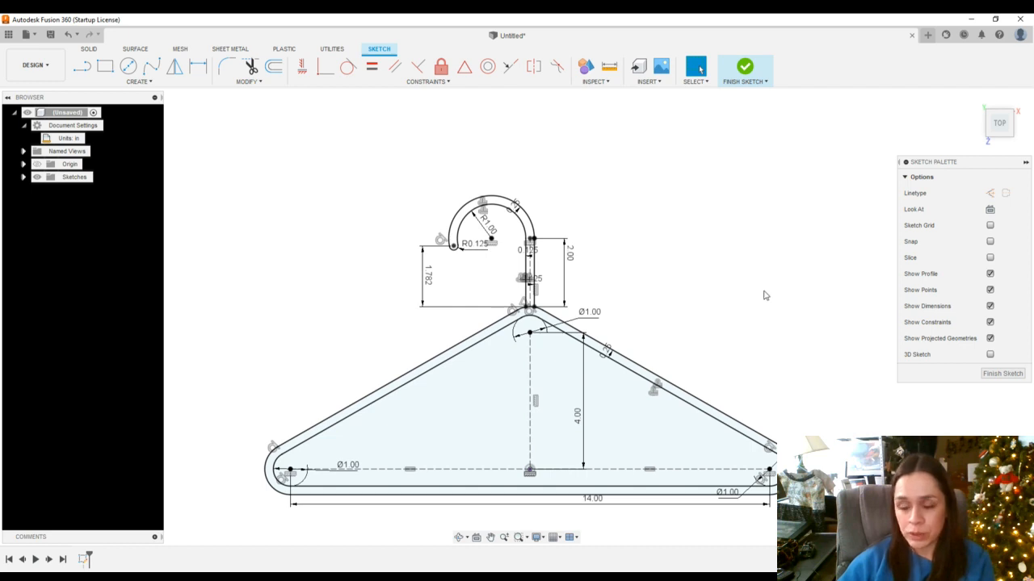
{"action": "left_click", "coordinate": [1002, 374]}
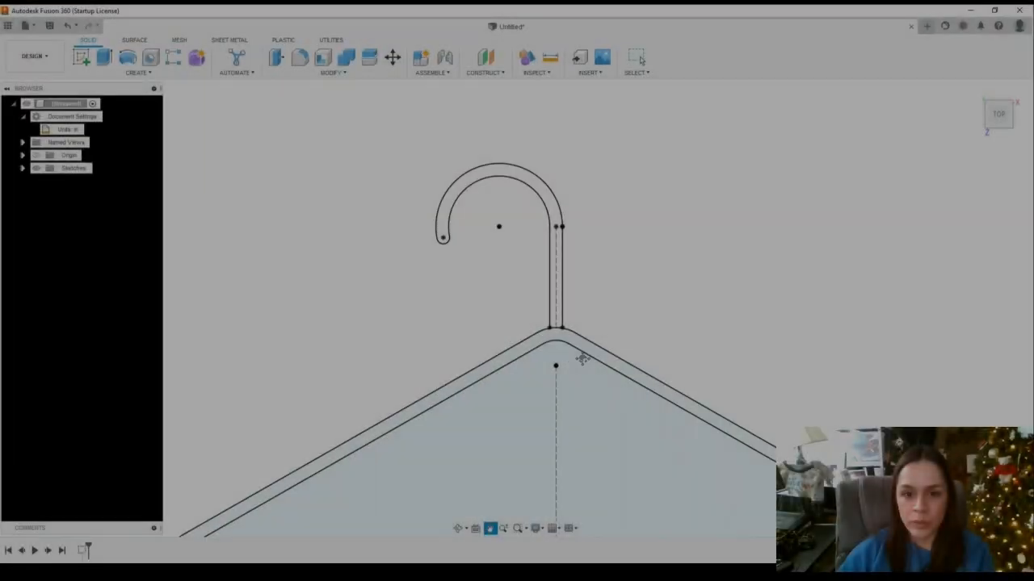
Inspect the sketch profiles, especially where the stem lines meet the top arc of the outline
{"action": "scroll", "coordinate": [565, 380], "scroll_direction": "up", "scroll_amount": 3}
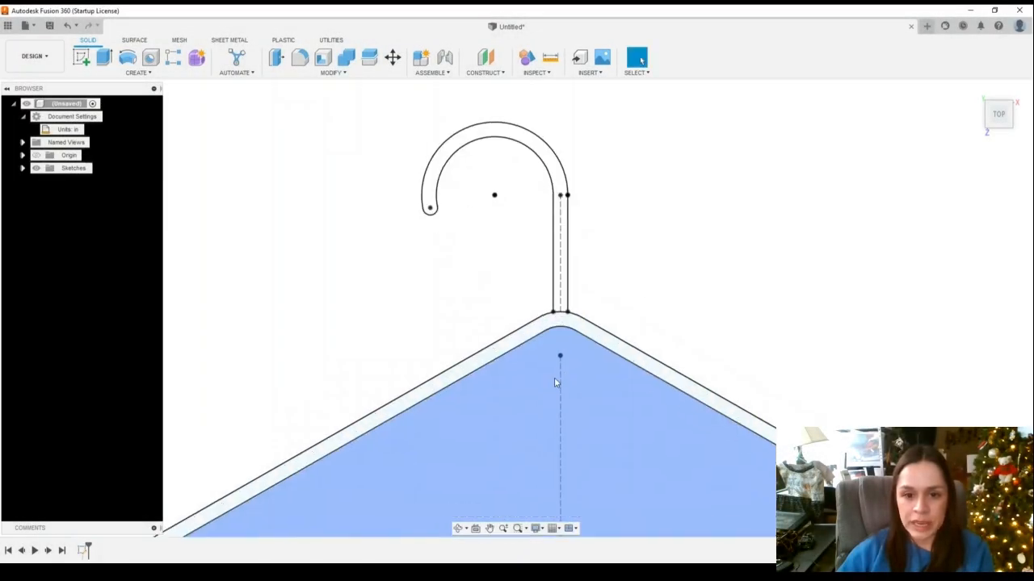
{"action": "left_click", "coordinate": [513, 341]}
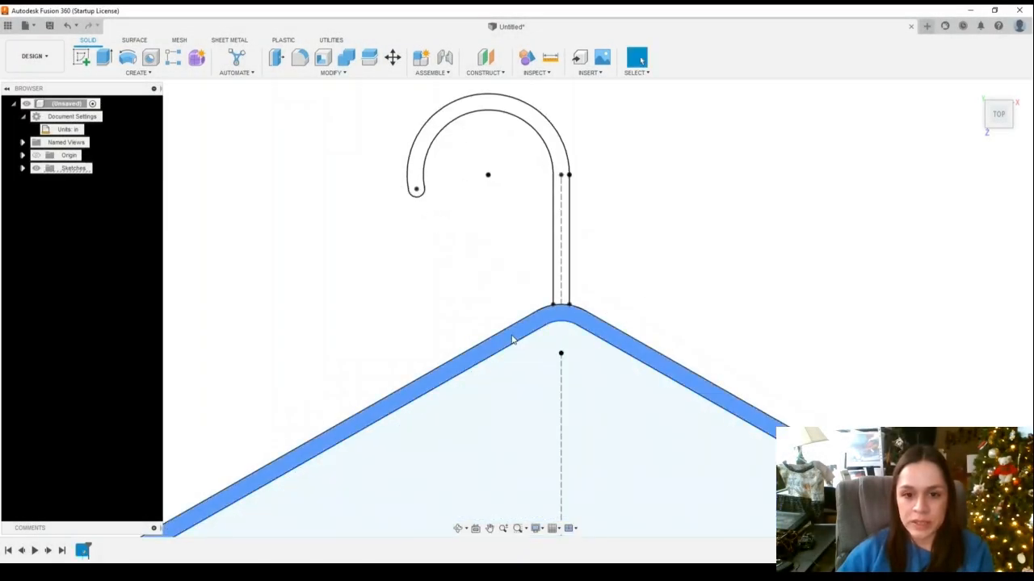
{"action": "left_click", "coordinate": [565, 280]}
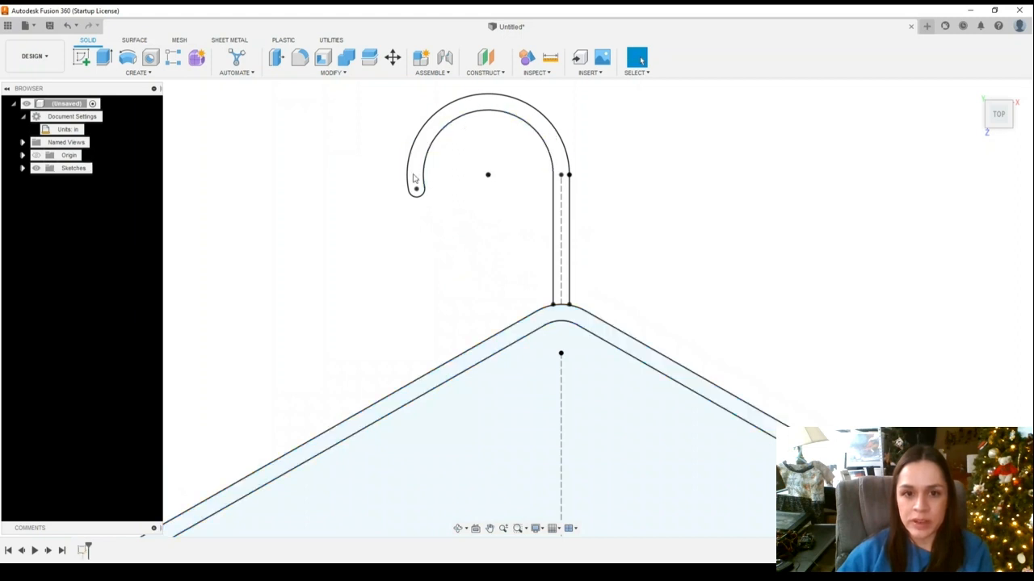
{"action": "left_click", "coordinate": [589, 323]}
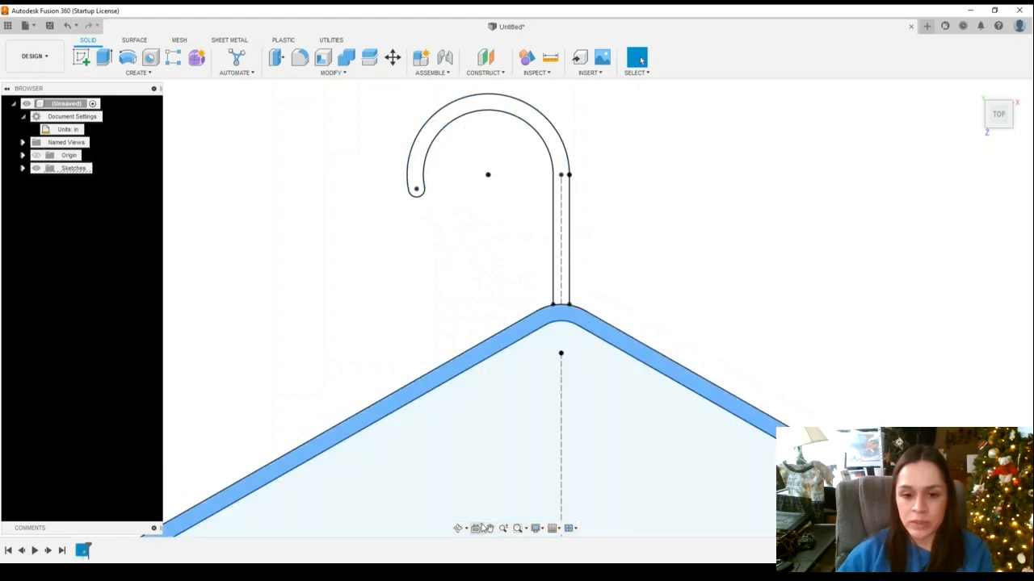
{"action": "left_click", "coordinate": [490, 528]}
{"action": "left_click_drag", "start_coordinate": [543, 512], "coordinate": [541, 244]}
{"action": "scroll", "coordinate": [649, 259], "scroll_direction": "down", "scroll_amount": 5}
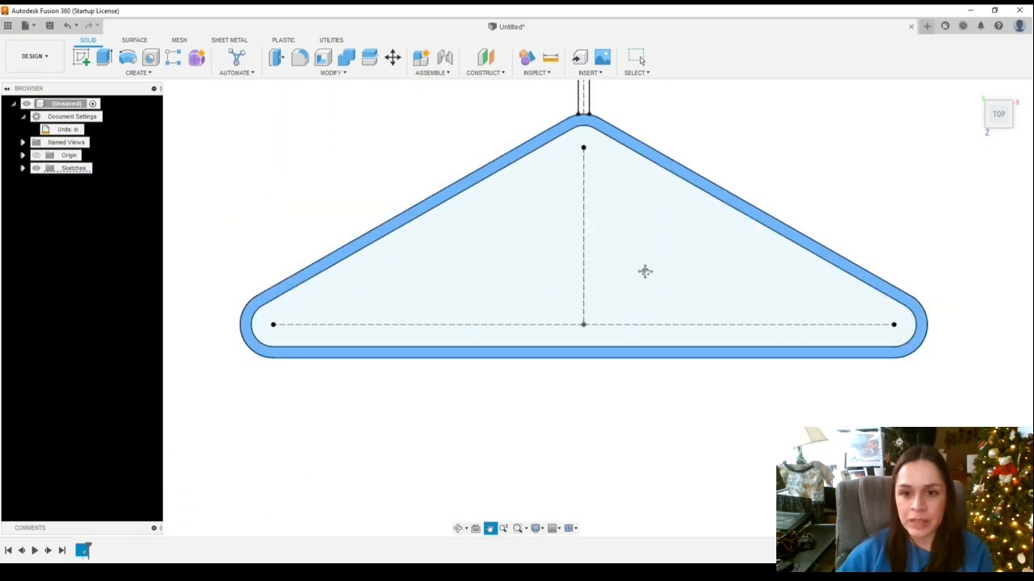
{"action": "scroll", "coordinate": [815, 232], "scroll_direction": "up", "scroll_amount": 2}
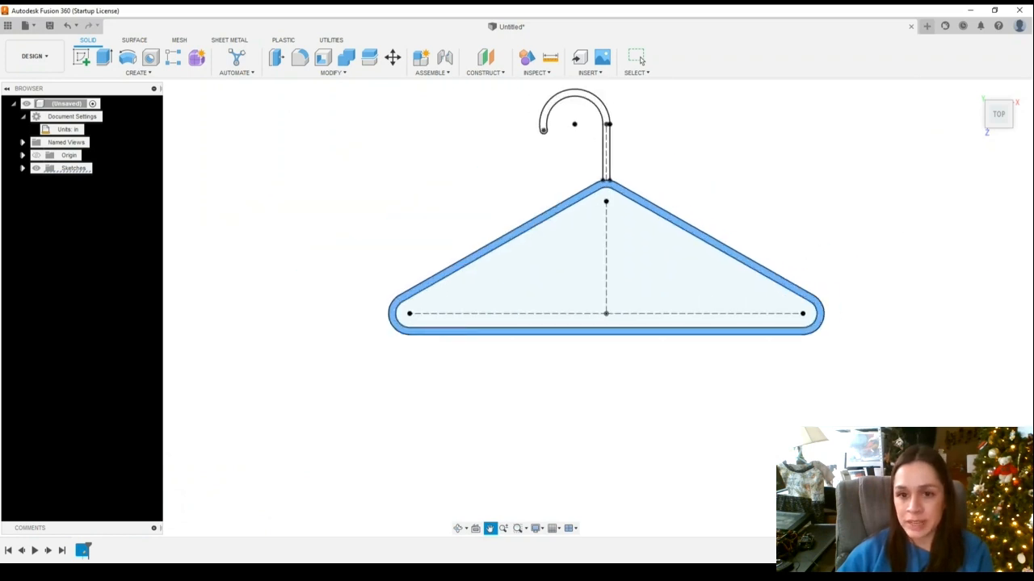
{"action": "key", "text": "Escape"}
{"action": "scroll", "coordinate": [617, 172], "scroll_direction": "up", "scroll_amount": 6}
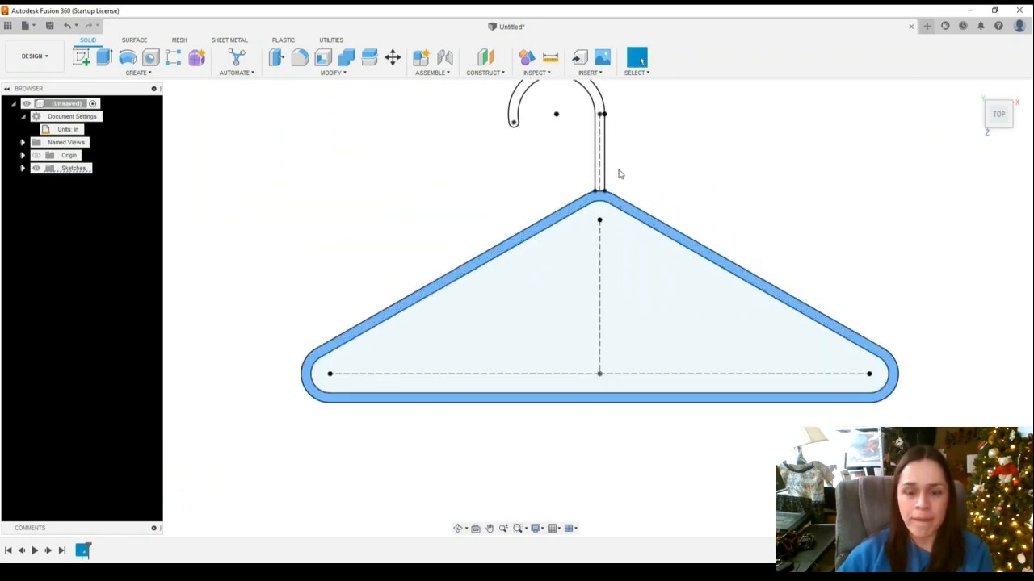
{"action": "scroll", "coordinate": [613, 184], "scroll_direction": "up", "scroll_amount": 3}
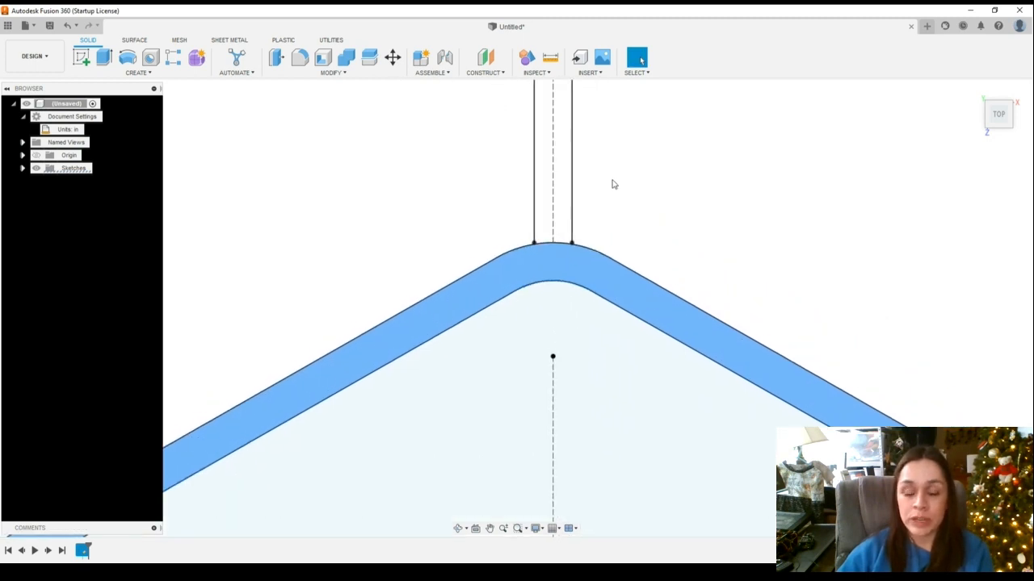
{"action": "scroll", "coordinate": [547, 223], "scroll_direction": "up", "scroll_amount": 5}
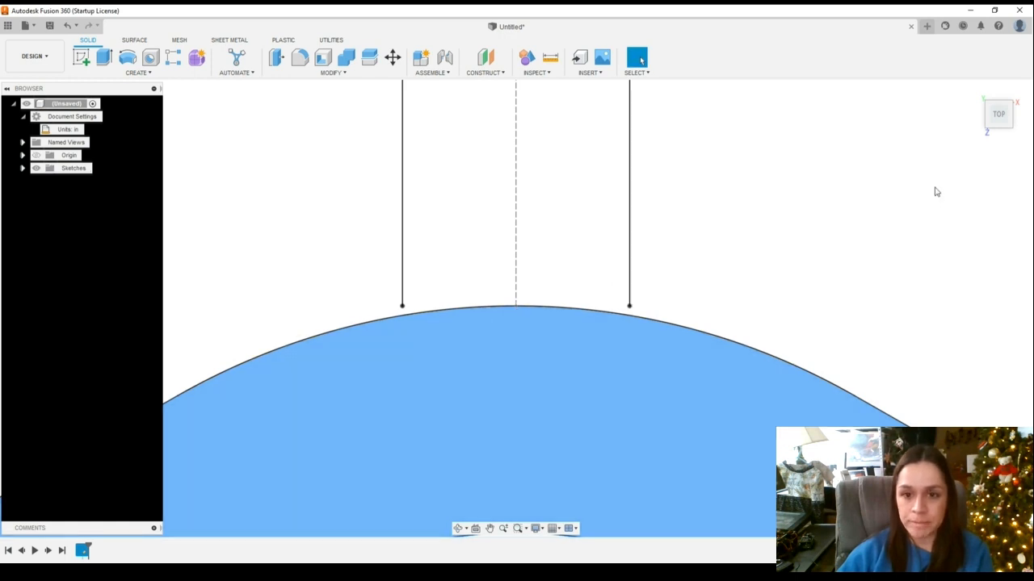
{"action": "scroll", "coordinate": [686, 251], "scroll_direction": "down", "scroll_amount": 3}
{"action": "scroll", "coordinate": [685, 325], "scroll_direction": "down", "scroll_amount": 6}
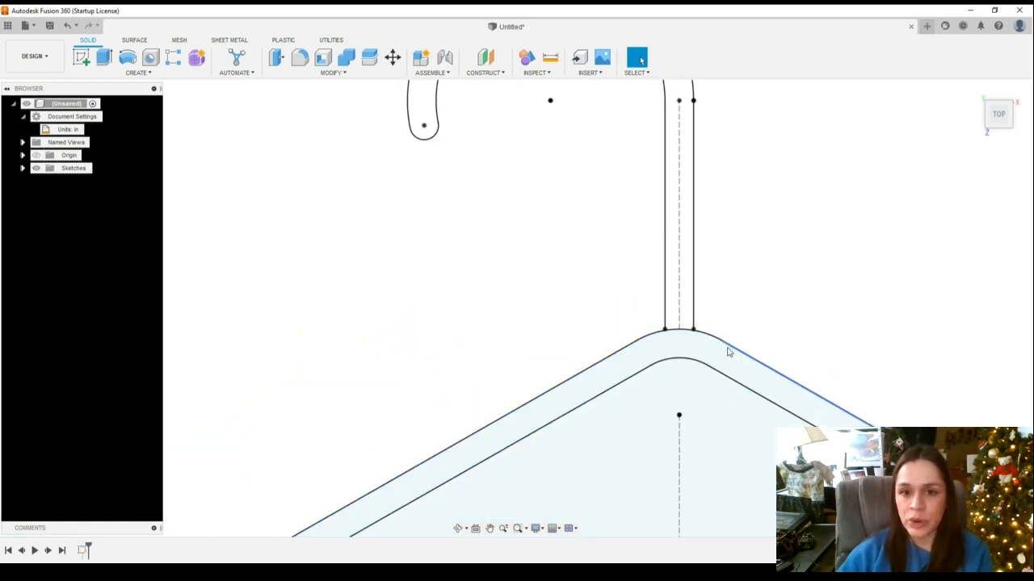
{"action": "scroll", "coordinate": [727, 347], "scroll_direction": "up", "scroll_amount": 5}
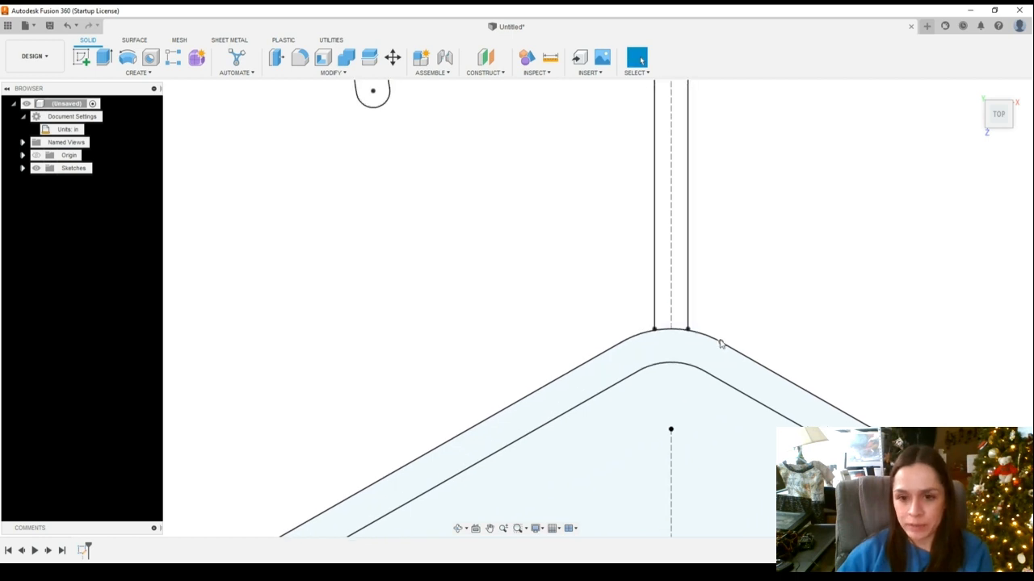
{"action": "scroll", "coordinate": [673, 301], "scroll_direction": "up", "scroll_amount": 2}
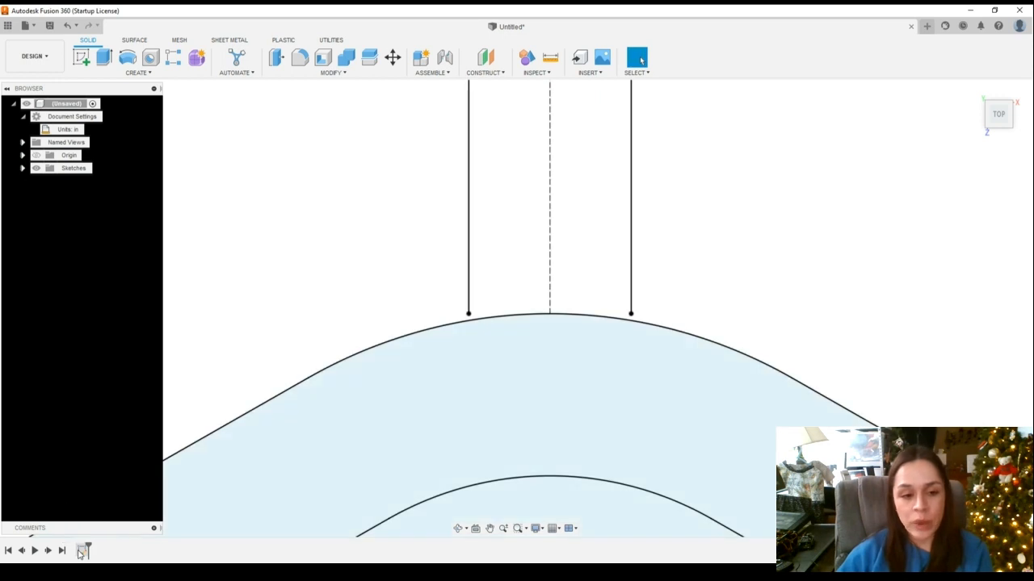
Reopen the sketch, extend both stem lines down to the outline's top arc, and finish the sketch
{"action": "left_click", "coordinate": [80, 553]}
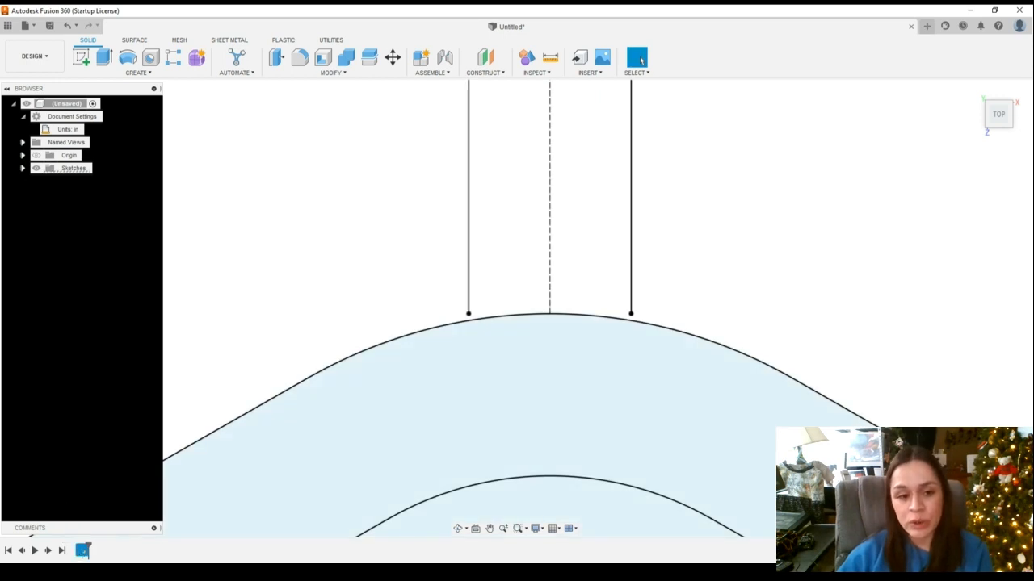
{"action": "left_click", "coordinate": [126, 448]}
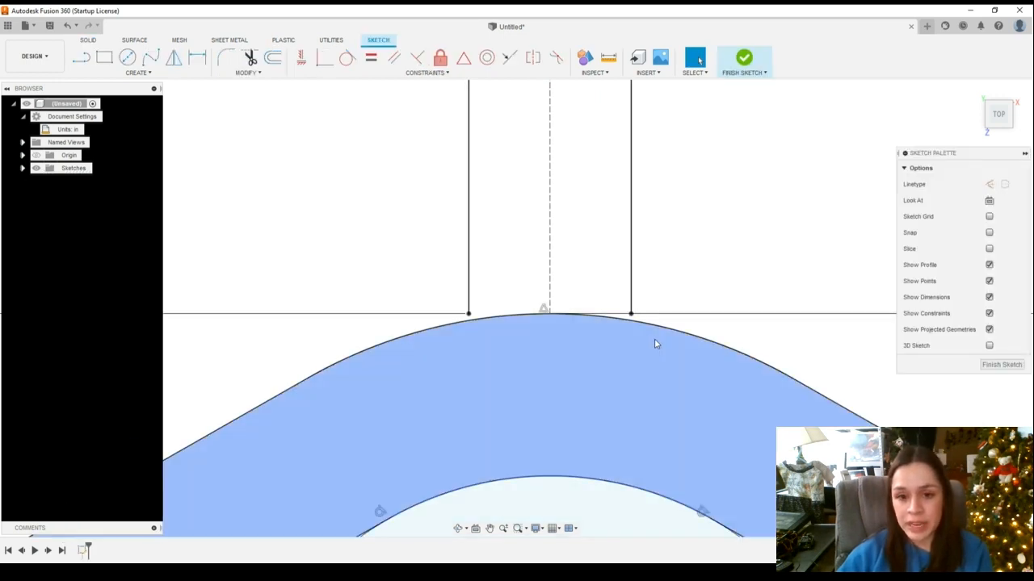
{"action": "scroll", "coordinate": [554, 295], "scroll_direction": "down", "scroll_amount": 5}
{"action": "scroll", "coordinate": [554, 296], "scroll_direction": "down", "scroll_amount": 2}
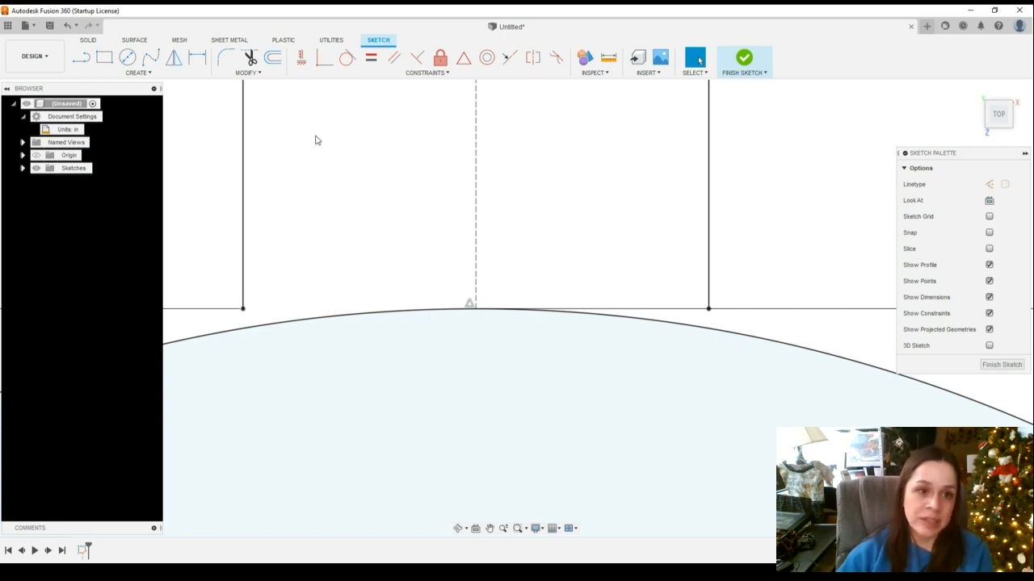
{"action": "left_click", "coordinate": [257, 73]}
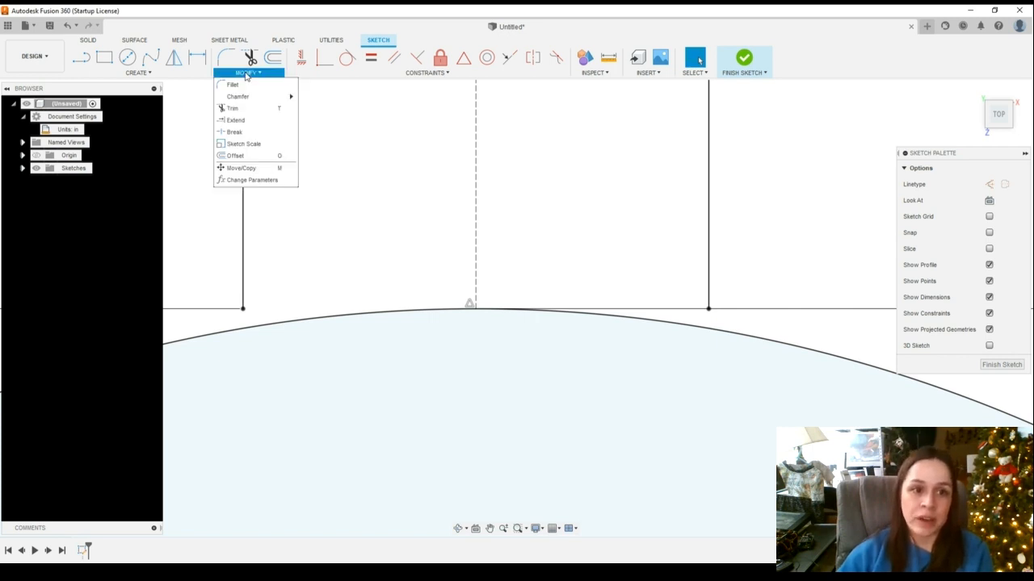
{"action": "left_click", "coordinate": [246, 125]}
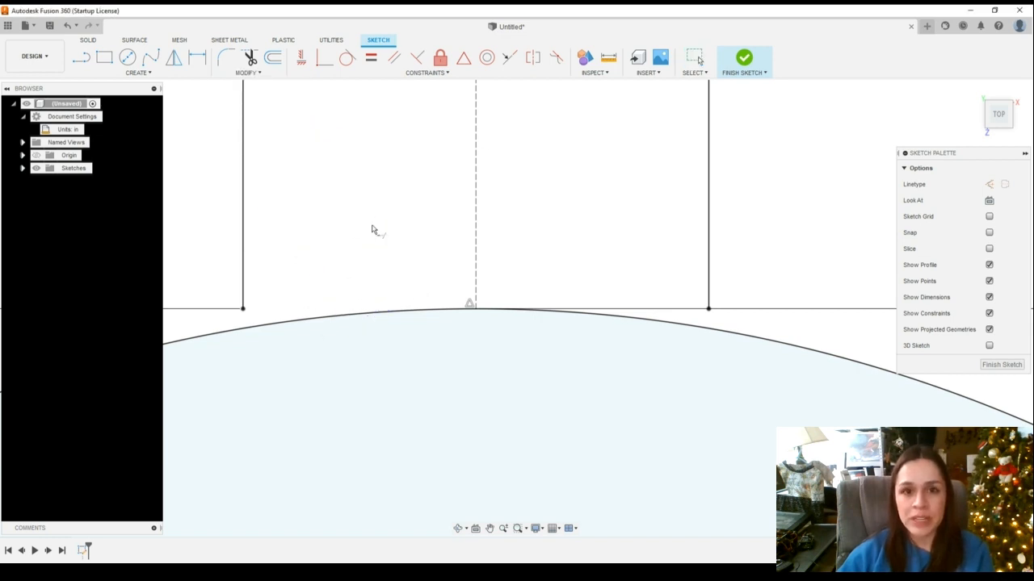
{"action": "left_click", "coordinate": [244, 292]}
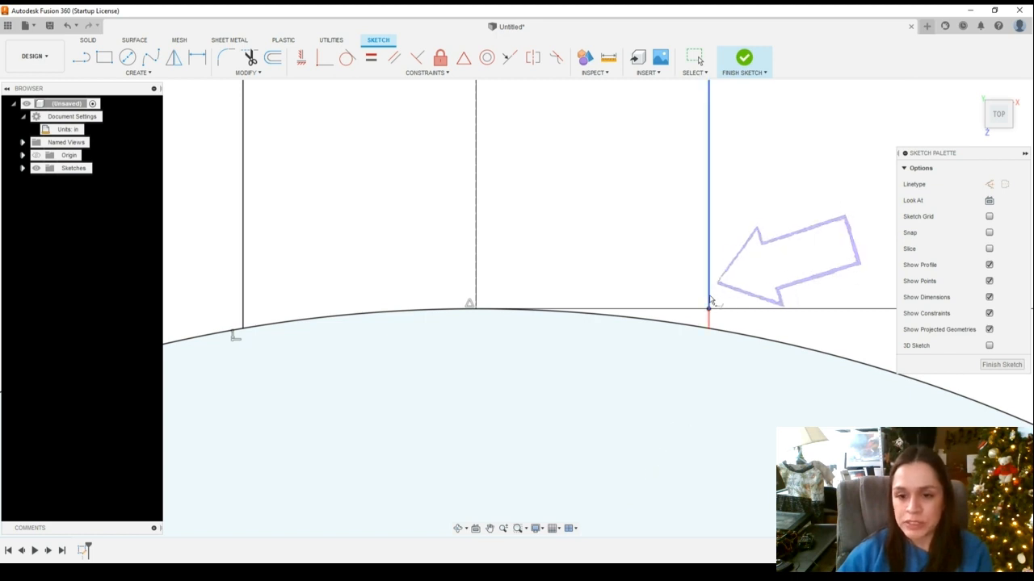
{"action": "left_click", "coordinate": [738, 321]}
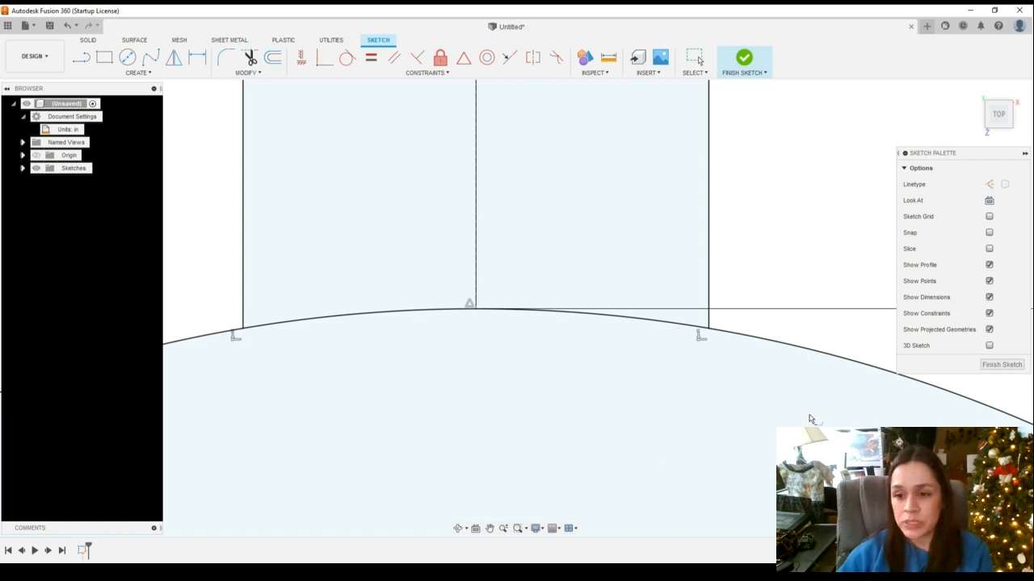
{"action": "left_click", "coordinate": [1001, 364]}
Examine the finished sketch's profiles across the whole hanger
{"action": "scroll", "coordinate": [658, 420], "scroll_direction": "down", "scroll_amount": 2}
{"action": "scroll", "coordinate": [659, 422], "scroll_direction": "down", "scroll_amount": 5}
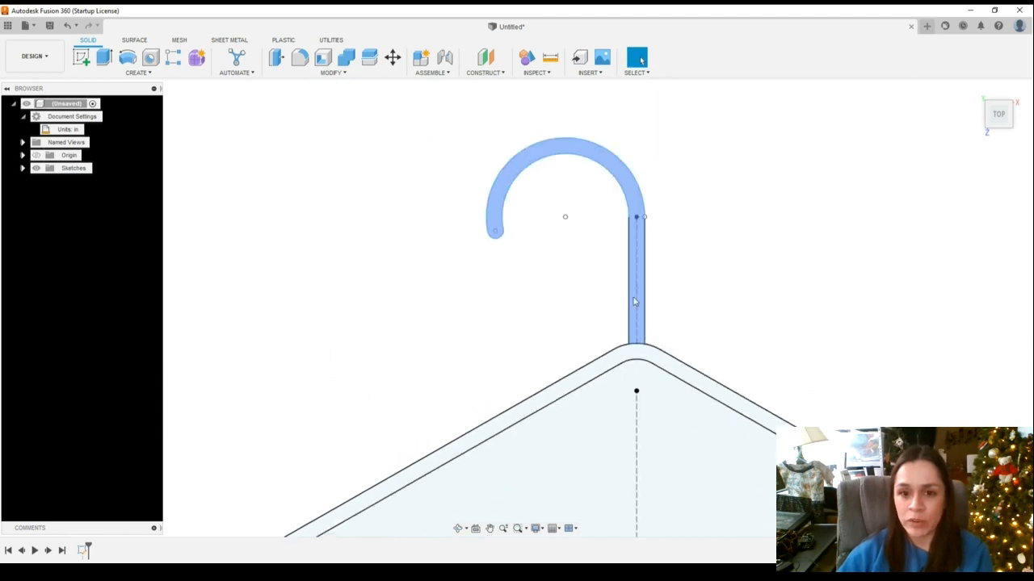
{"action": "left_click", "coordinate": [489, 528]}
{"action": "left_click_drag", "start_coordinate": [533, 490], "coordinate": [530, 433]}
{"action": "scroll", "coordinate": [522, 478], "scroll_direction": "down", "scroll_amount": 5}
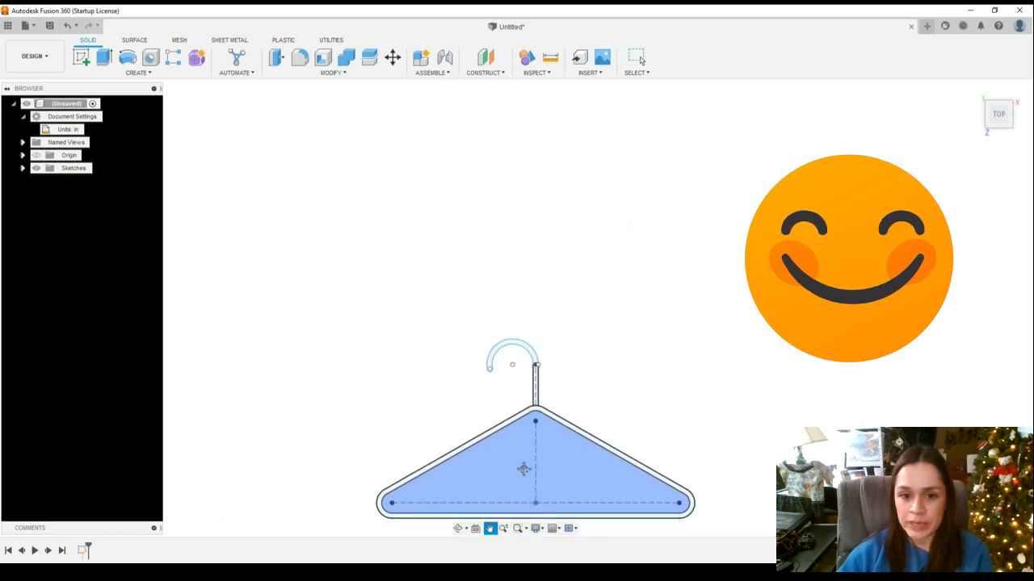
{"action": "scroll", "coordinate": [523, 470], "scroll_direction": "down", "scroll_amount": 1}
{"action": "left_click_drag", "start_coordinate": [730, 424], "coordinate": [696, 257]}
{"action": "scroll", "coordinate": [547, 334], "scroll_direction": "up", "scroll_amount": 5}
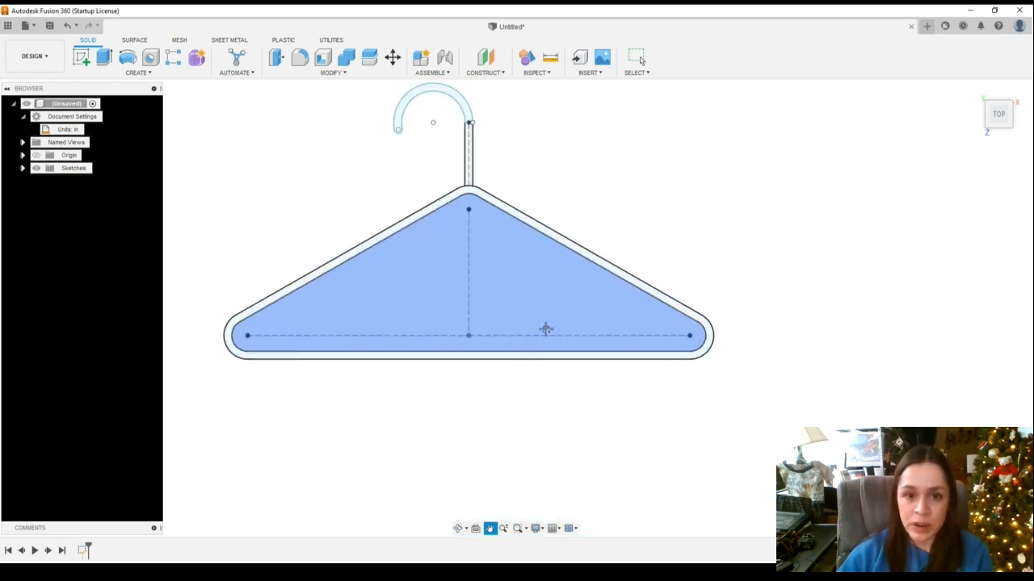
{"action": "scroll", "coordinate": [546, 329], "scroll_direction": "down", "scroll_amount": 1}
{"action": "left_click", "coordinate": [638, 58]}
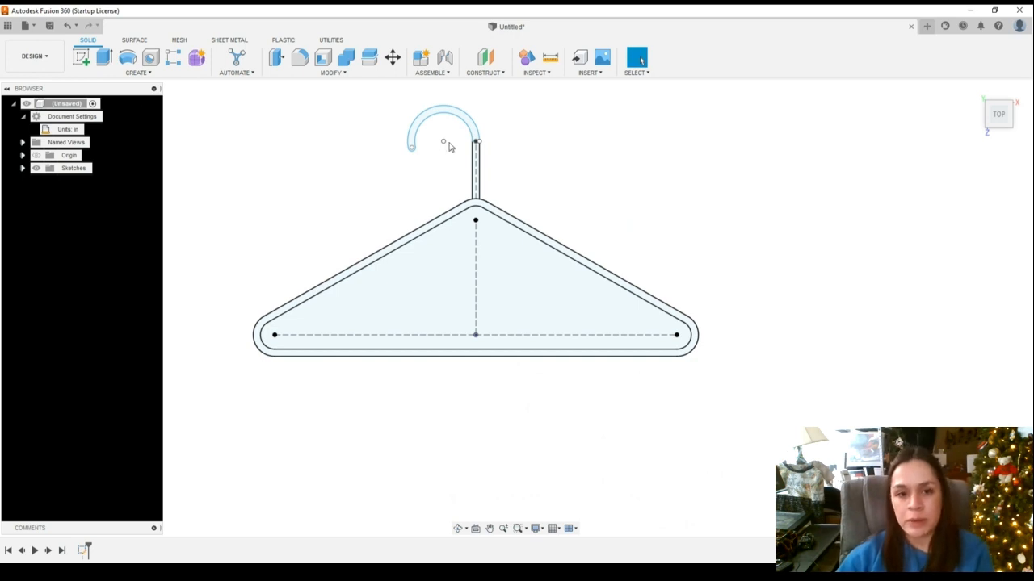
{"action": "scroll", "coordinate": [475, 196], "scroll_direction": "up", "scroll_amount": 1}
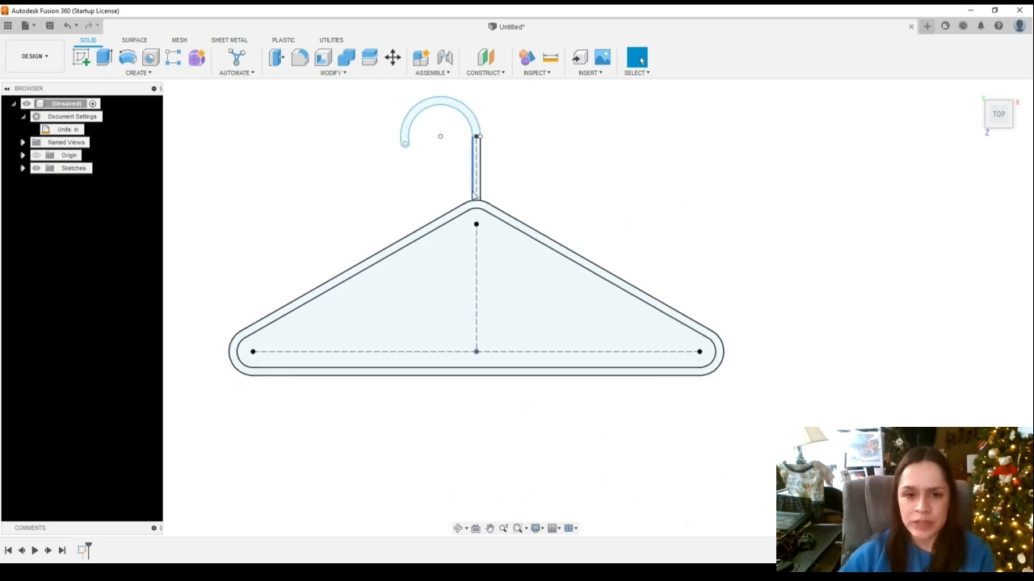
{"action": "scroll", "coordinate": [475, 196], "scroll_direction": "up", "scroll_amount": 1}
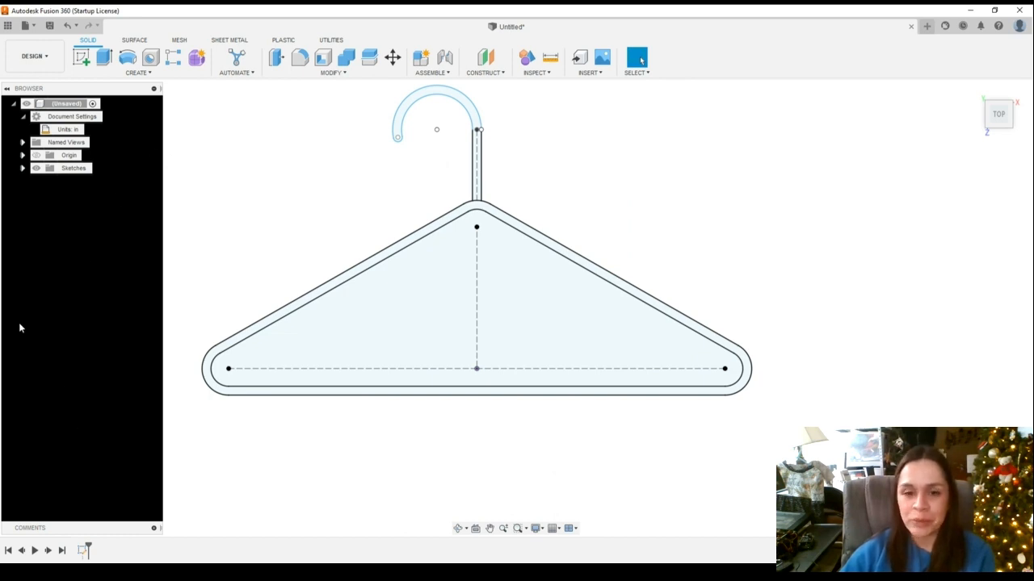
{"action": "scroll", "coordinate": [470, 225], "scroll_direction": "up", "scroll_amount": 1}
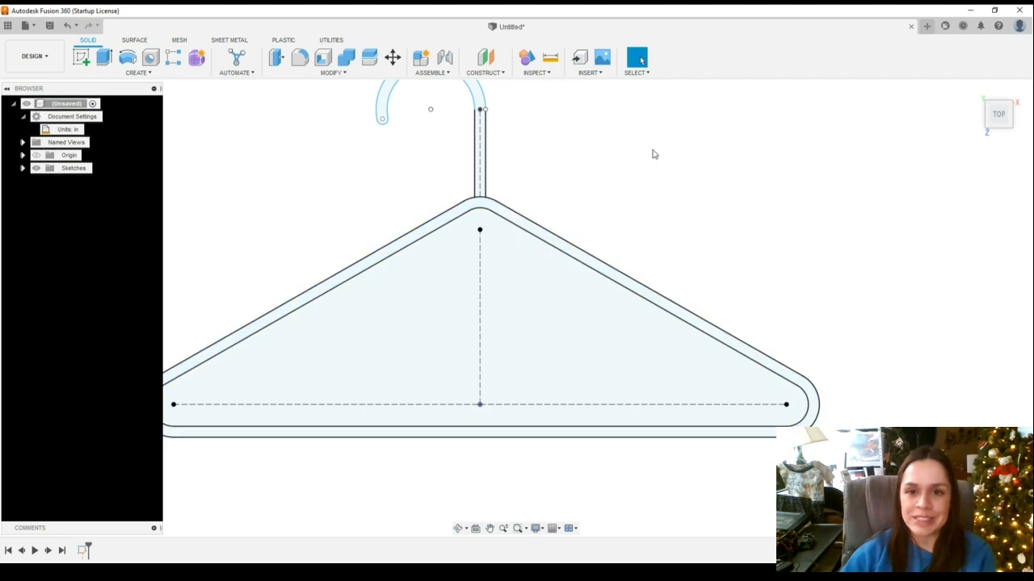
{"action": "scroll", "coordinate": [637, 187], "scroll_direction": "down", "scroll_amount": 3}
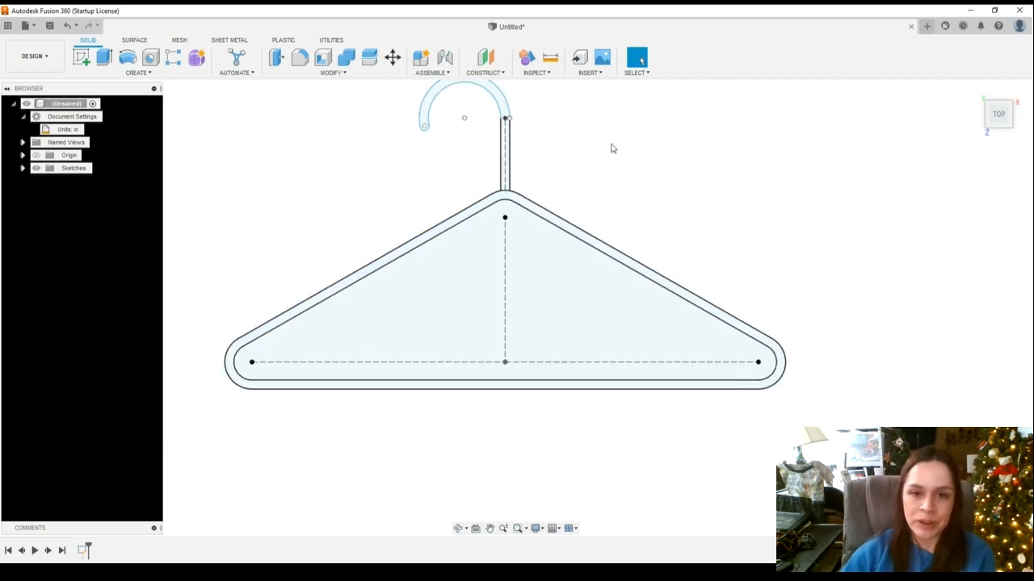
{"action": "left_click", "coordinate": [489, 528]}
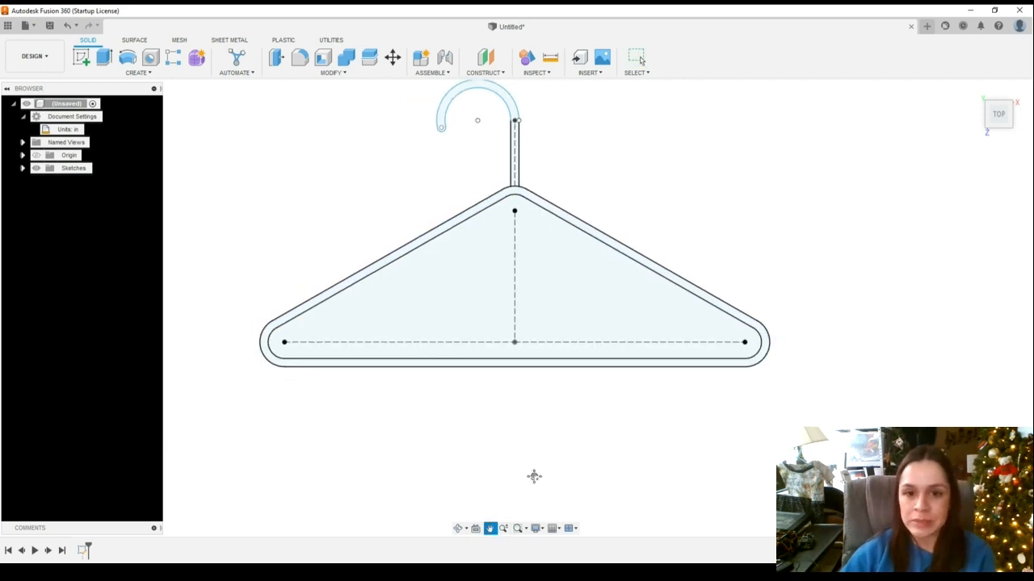
{"action": "left_click_drag", "start_coordinate": [688, 200], "coordinate": [692, 249]}
{"action": "key", "text": "Escape"}
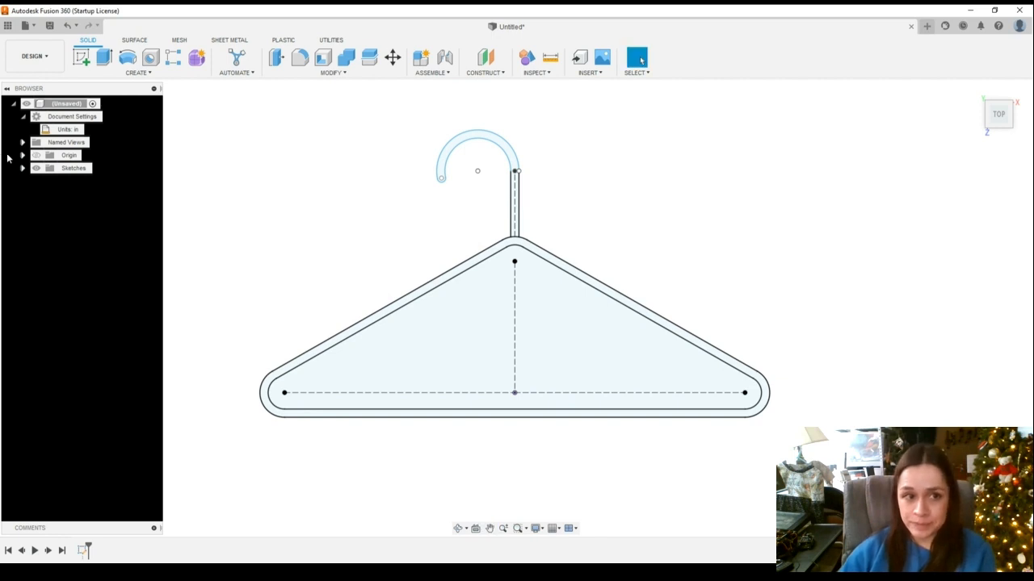
Extrude the outline and hook profiles together 0.25 in as a new body
{"action": "left_click", "coordinate": [105, 56]}
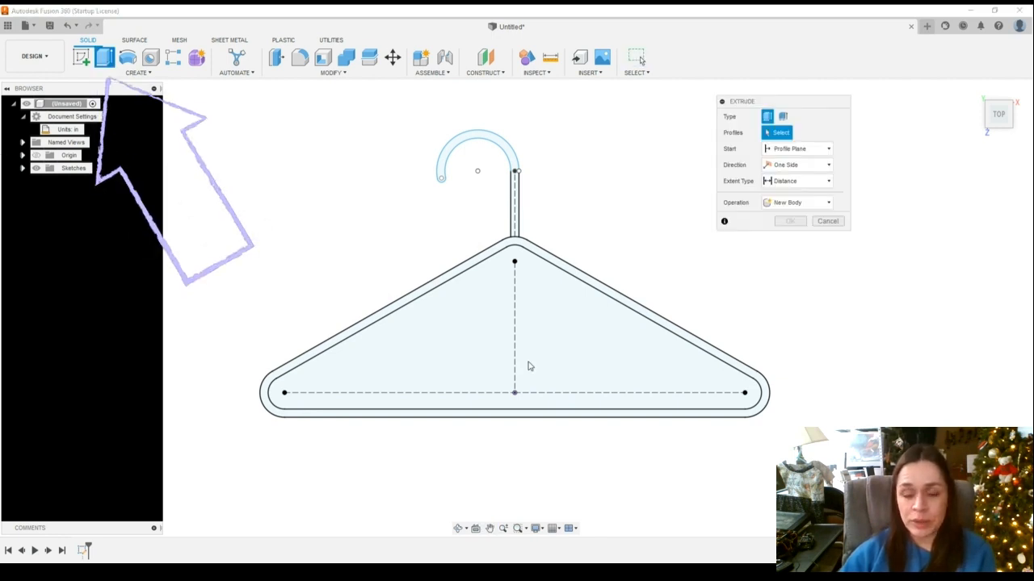
{"action": "left_click", "coordinate": [474, 264]}
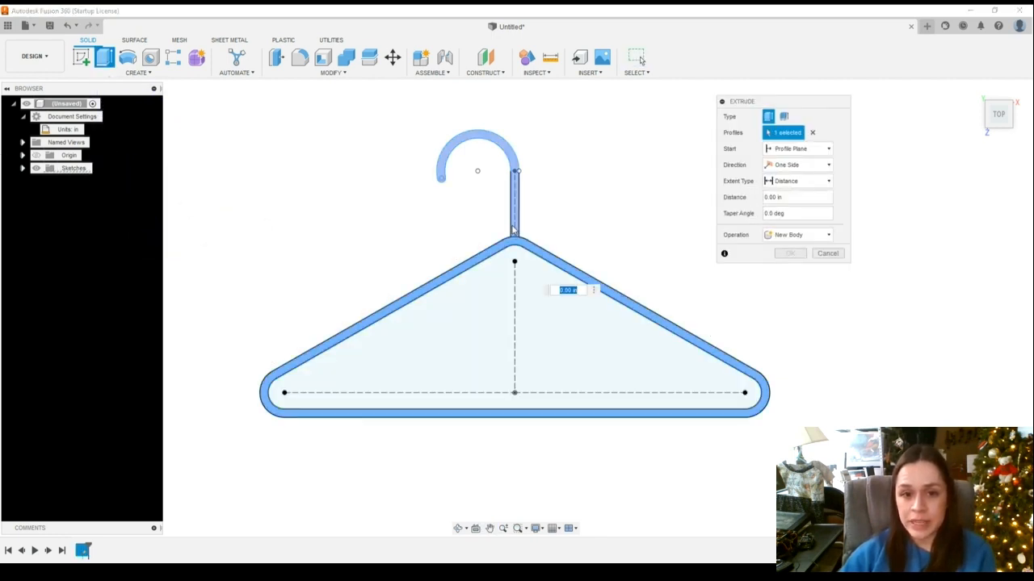
{"action": "left_click", "coordinate": [514, 219]}
{"action": "left_click", "coordinate": [460, 530]}
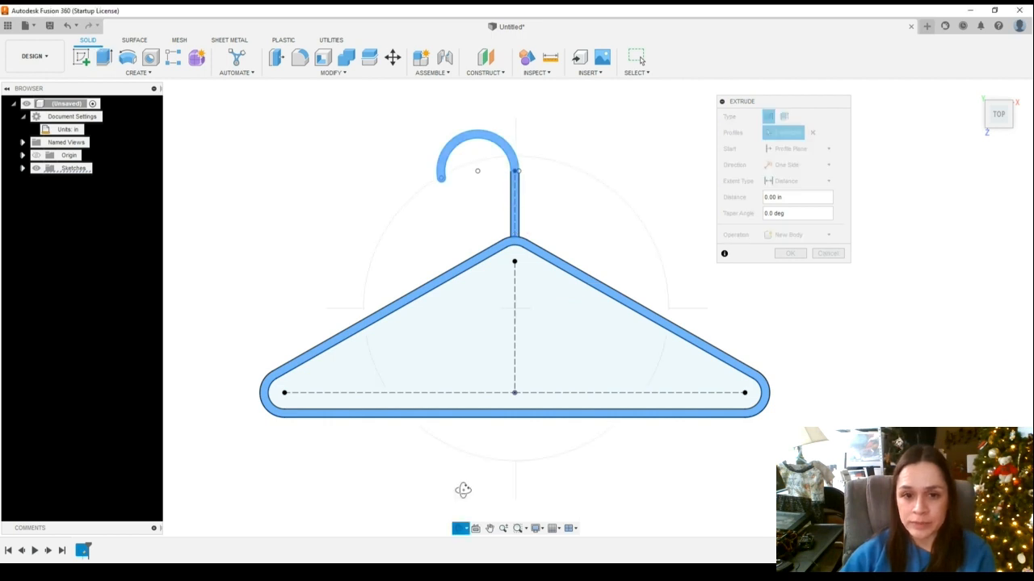
{"action": "left_click_drag", "start_coordinate": [462, 490], "coordinate": [462, 420]}
{"action": "key", "text": "Escape"}
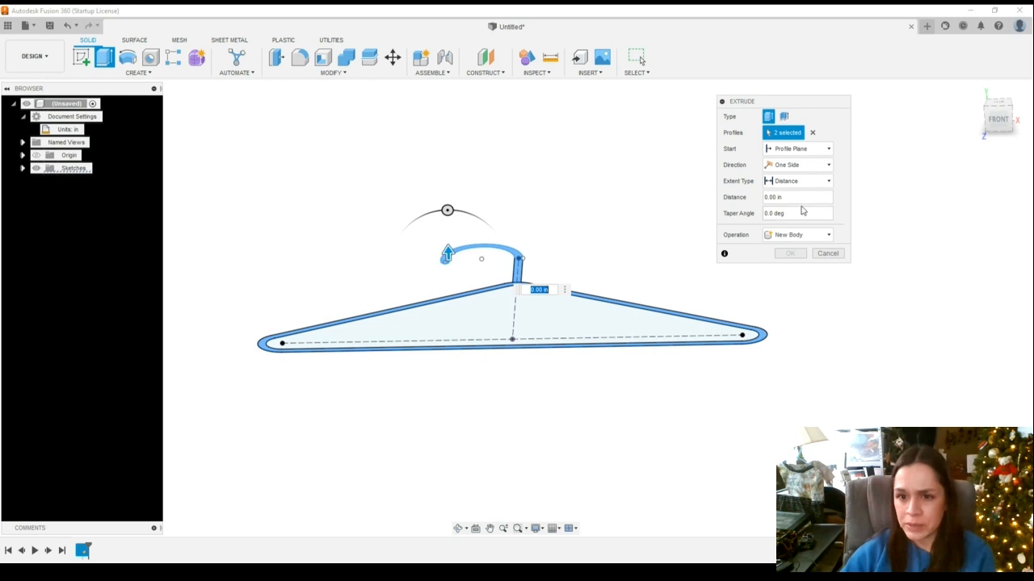
{"action": "left_click", "coordinate": [751, 204]}
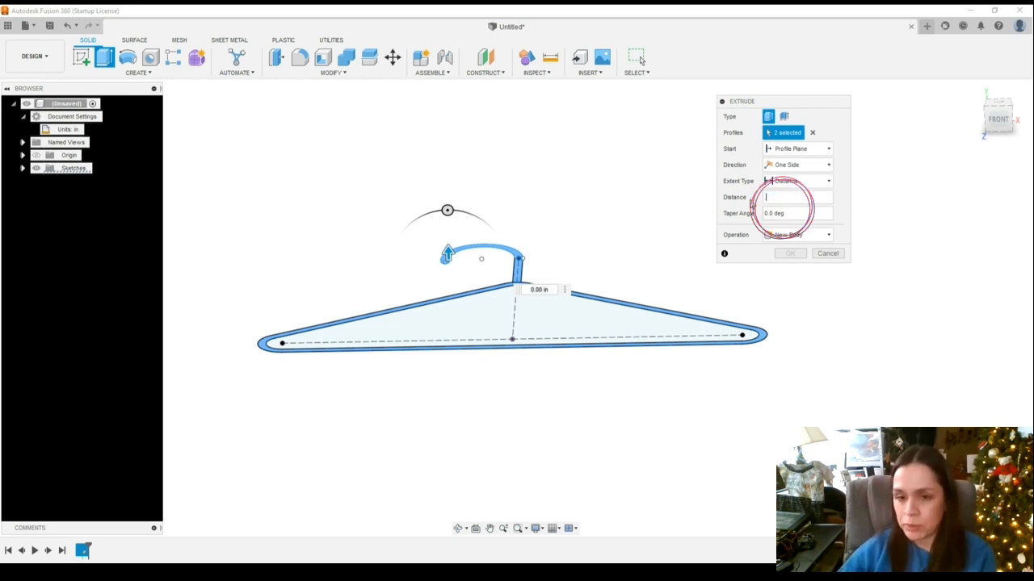
{"action": "type", "text": ".25"}
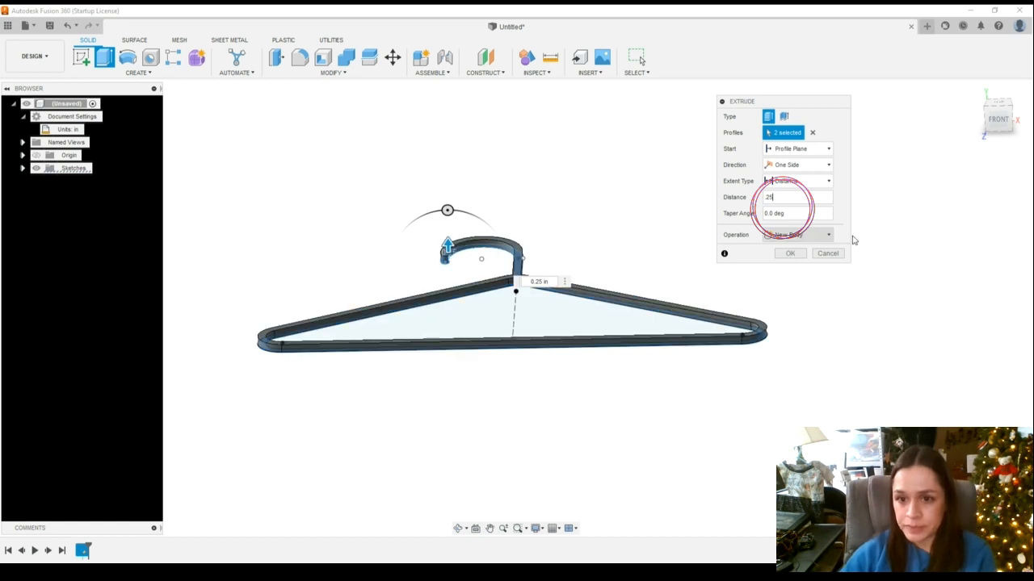
{"action": "left_click", "coordinate": [790, 254]}
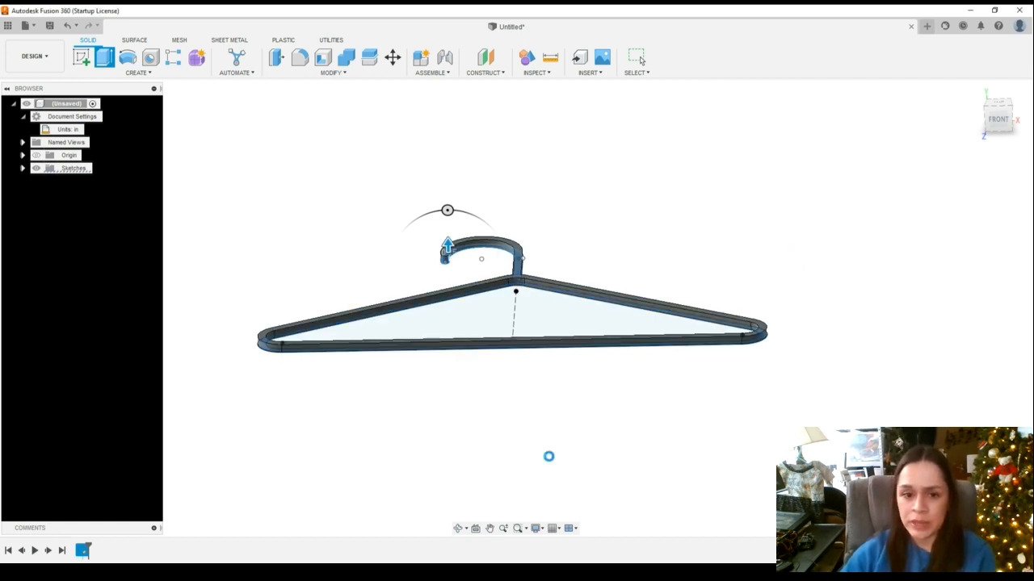
Orbit and zoom to inspect the extruded hanger where the stem meets the outline's top
{"action": "left_click", "coordinate": [457, 529]}
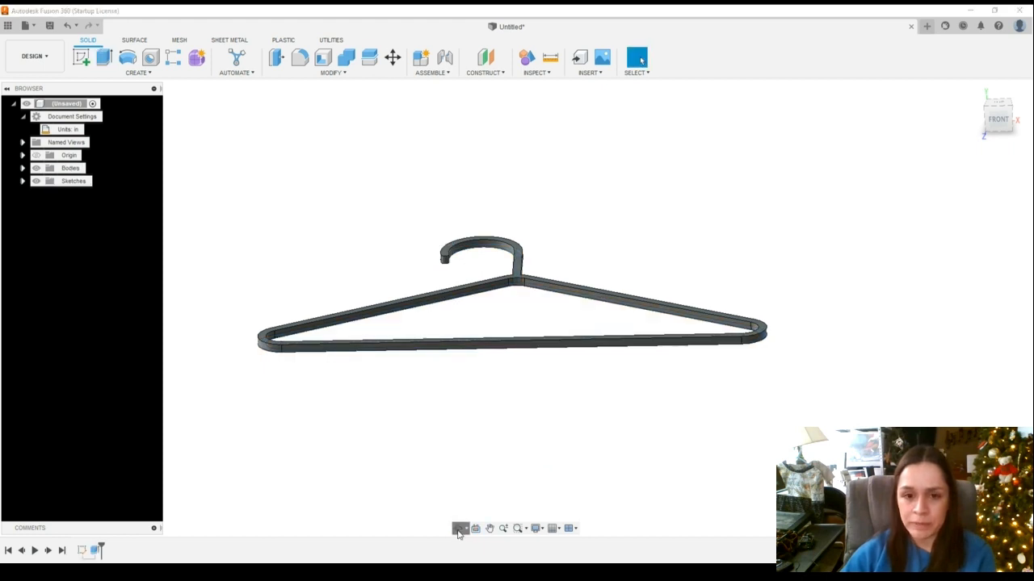
{"action": "left_click_drag", "start_coordinate": [469, 453], "coordinate": [552, 447]}
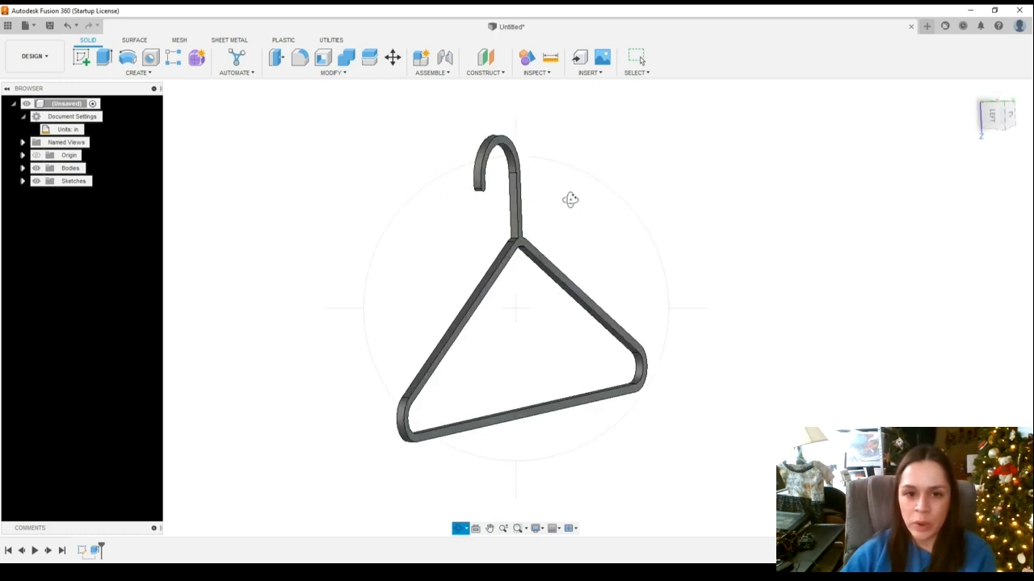
{"action": "left_click_drag", "start_coordinate": [570, 199], "coordinate": [507, 230]}
{"action": "scroll", "coordinate": [504, 227], "scroll_direction": "up", "scroll_amount": 2}
{"action": "scroll", "coordinate": [504, 227], "scroll_direction": "up", "scroll_amount": 4}
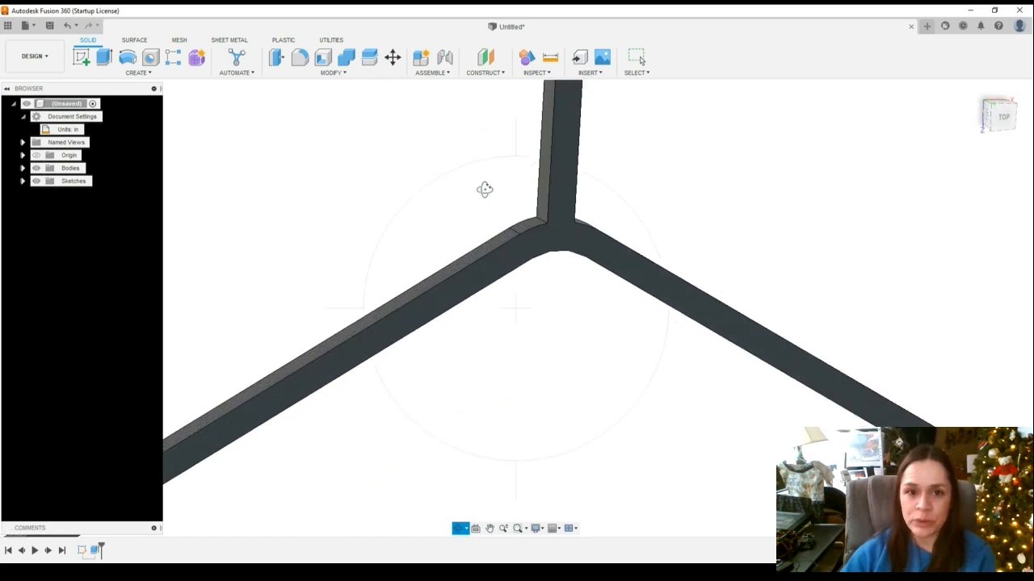
{"action": "key", "text": "Escape"}
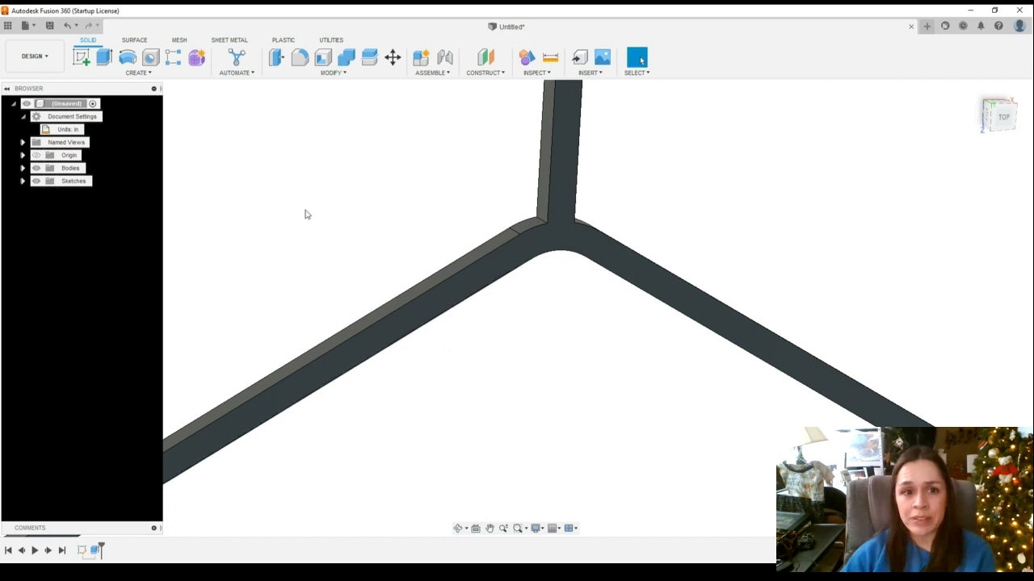
Fillet the two inner edges where the stem joins the outline's top with a 1 in radius
{"action": "left_click", "coordinate": [300, 59]}
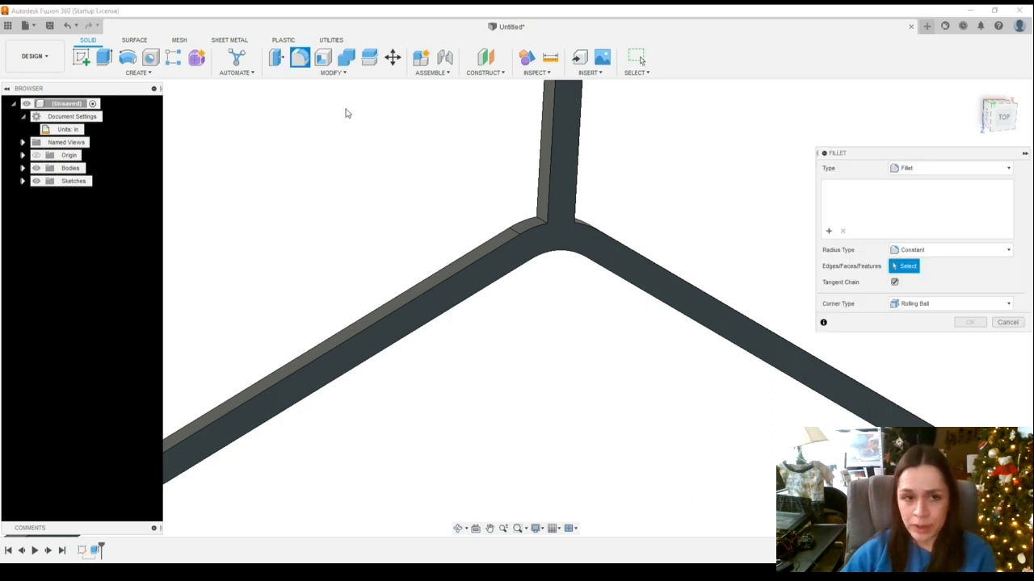
{"action": "scroll", "coordinate": [537, 223], "scroll_direction": "up", "scroll_amount": 3}
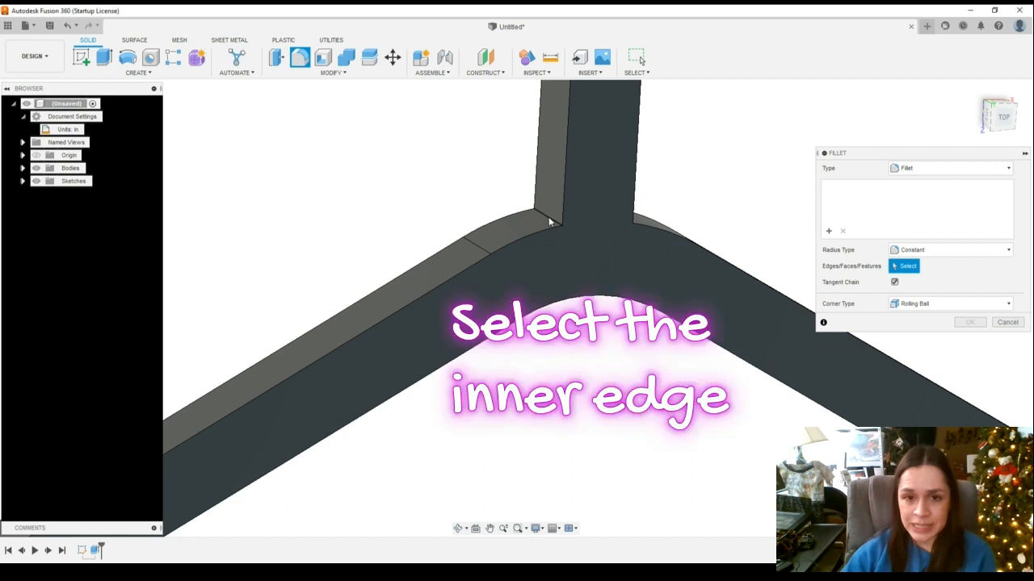
{"action": "left_click", "coordinate": [536, 212]}
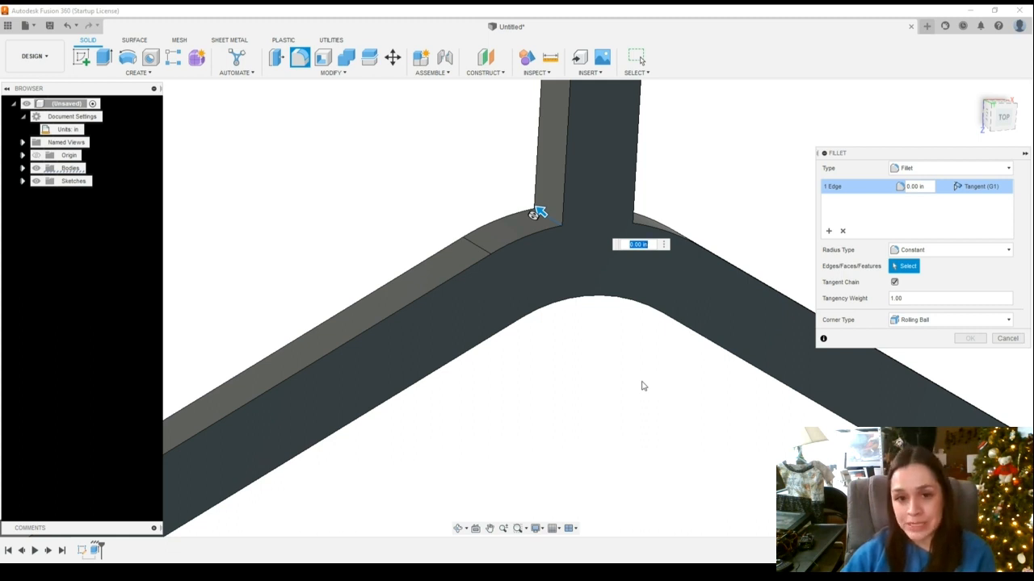
{"action": "middle_click_drag", "start_coordinate": [644, 385], "coordinate": [589, 373], "text": "shift"}
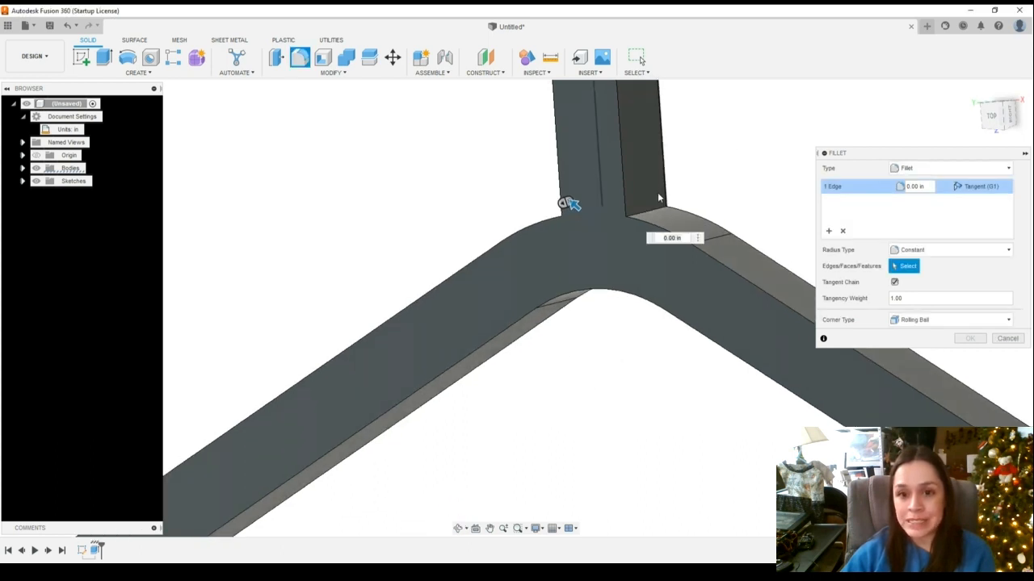
{"action": "scroll", "coordinate": [644, 218], "scroll_direction": "up", "scroll_amount": 2}
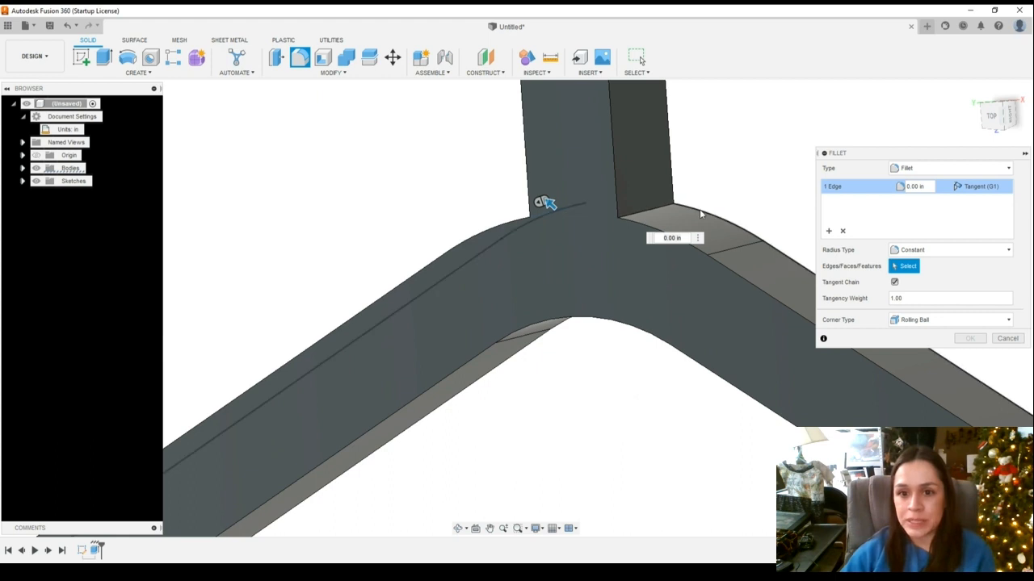
{"action": "scroll", "coordinate": [651, 210], "scroll_direction": "up", "scroll_amount": 3}
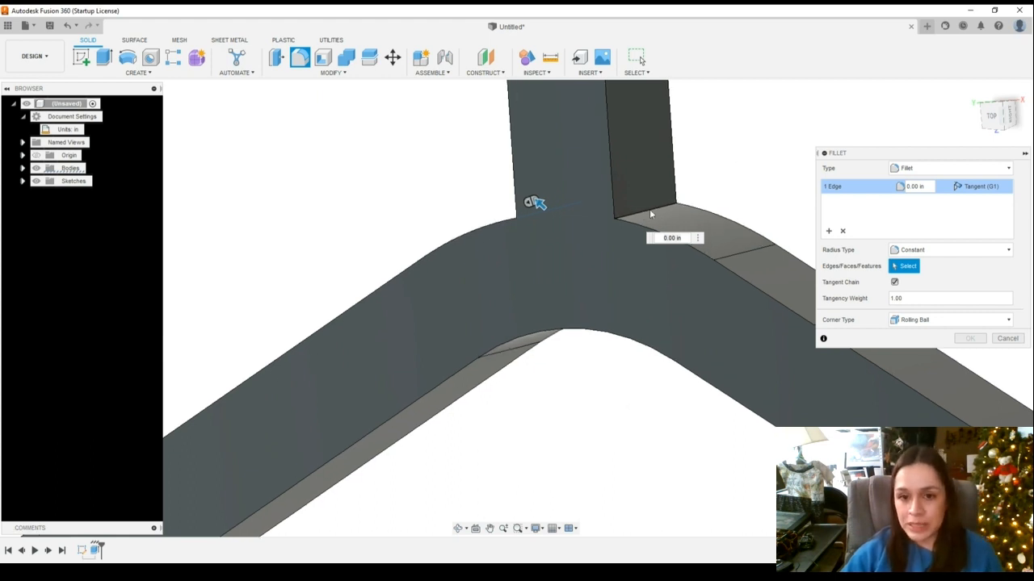
{"action": "left_click", "coordinate": [643, 214]}
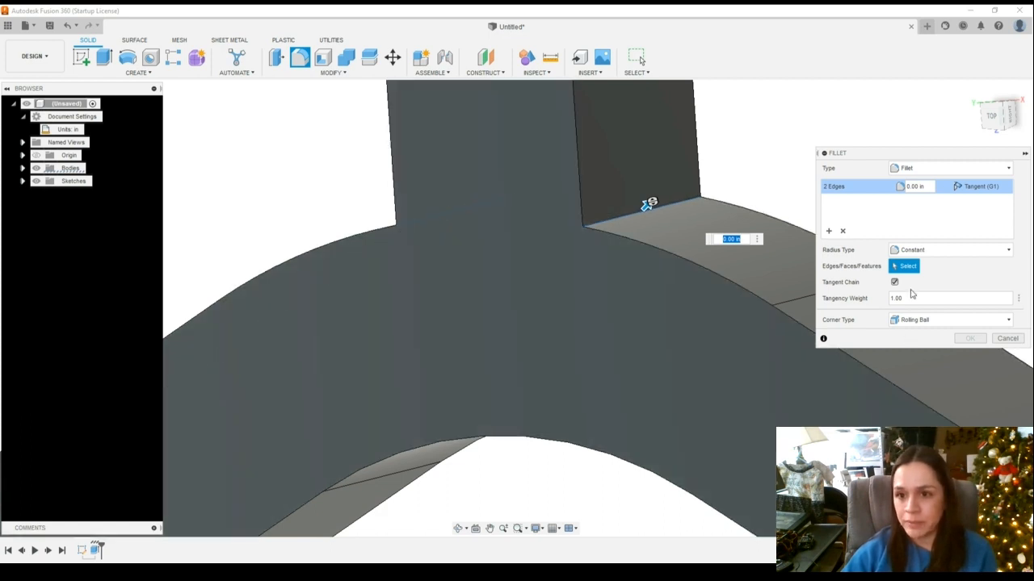
{"action": "left_click", "coordinate": [921, 187]}
{"action": "scroll", "coordinate": [775, 369], "scroll_direction": "down", "scroll_amount": 2}
{"action": "scroll", "coordinate": [774, 369], "scroll_direction": "down", "scroll_amount": 1}
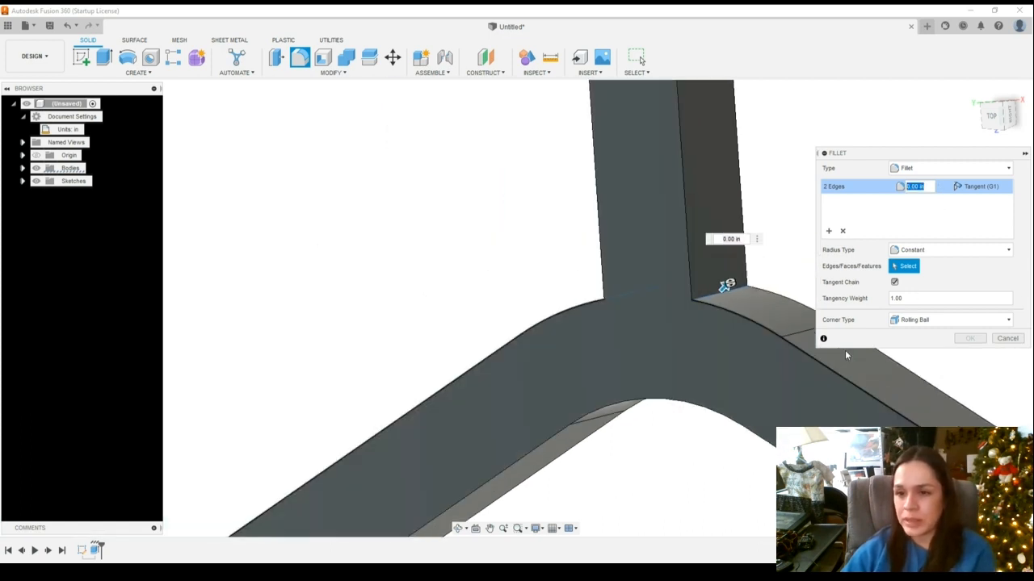
{"action": "type", "text": "1"}
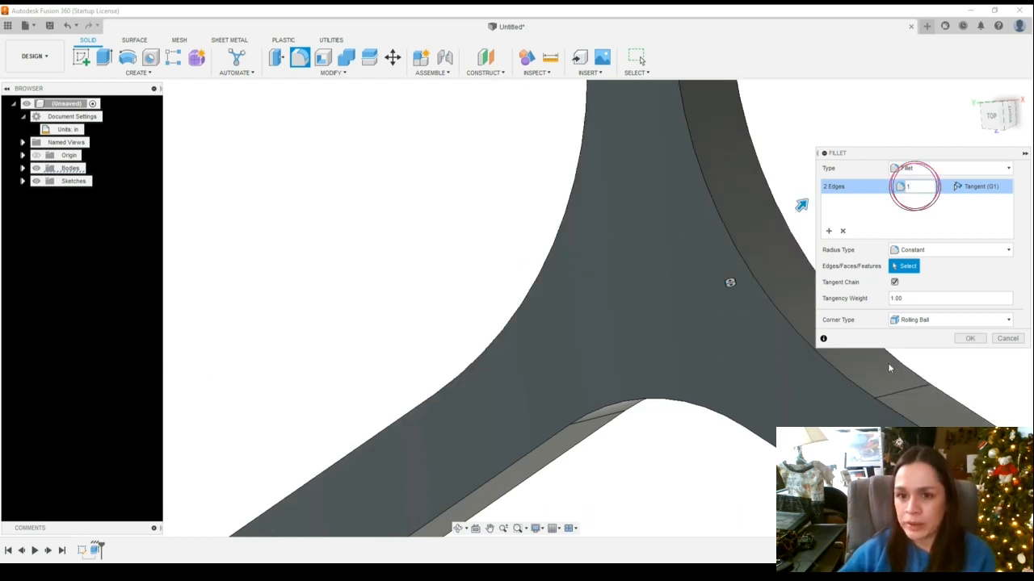
Preview the fillet from farther out, compare a 0.5 in radius, and apply it at 1 in
{"action": "scroll", "coordinate": [973, 361], "scroll_direction": "down", "scroll_amount": 3}
{"action": "scroll", "coordinate": [973, 361], "scroll_direction": "down", "scroll_amount": 2}
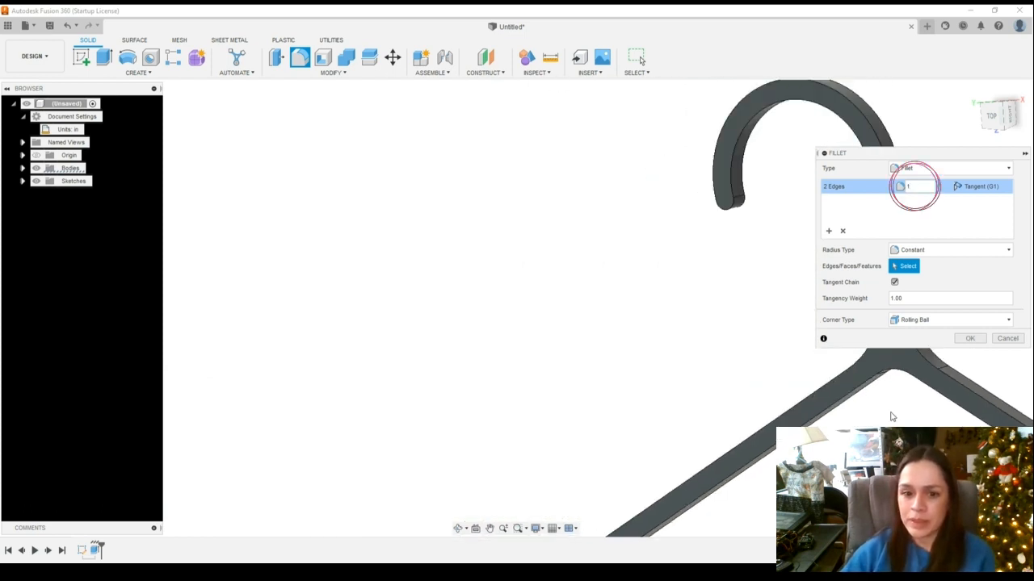
{"action": "left_click", "coordinate": [489, 529]}
{"action": "left_click_drag", "start_coordinate": [739, 383], "coordinate": [415, 353]}
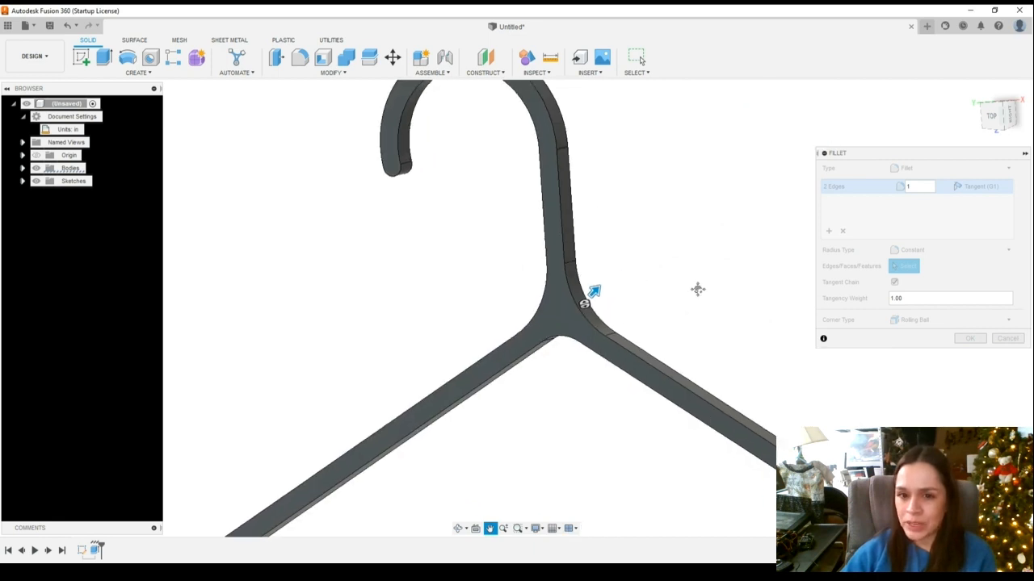
{"action": "key", "text": "Escape"}
{"action": "scroll", "coordinate": [639, 371], "scroll_direction": "down", "scroll_amount": 3}
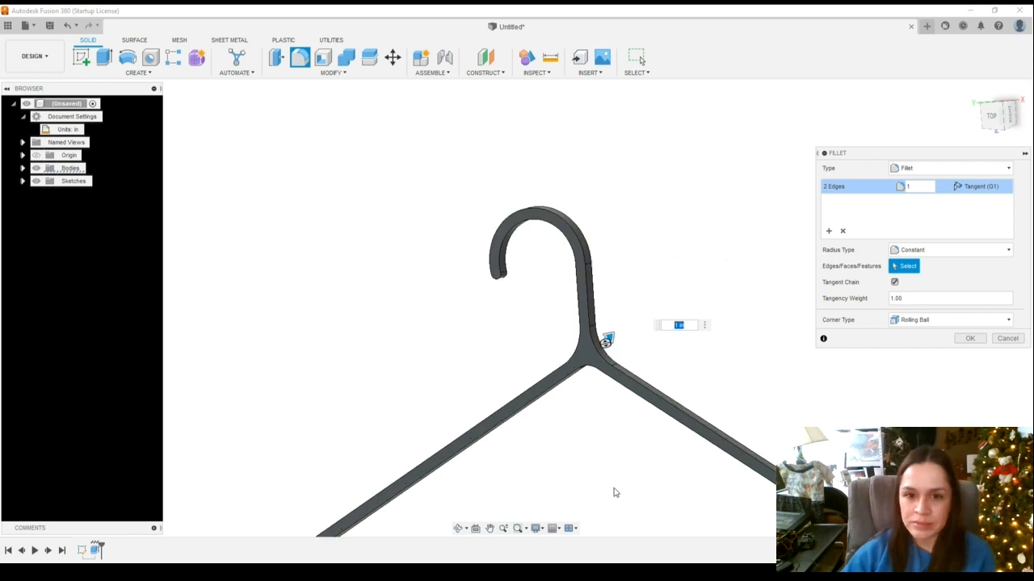
{"action": "scroll", "coordinate": [614, 492], "scroll_direction": "up", "scroll_amount": 2}
{"action": "left_click", "coordinate": [898, 187]}
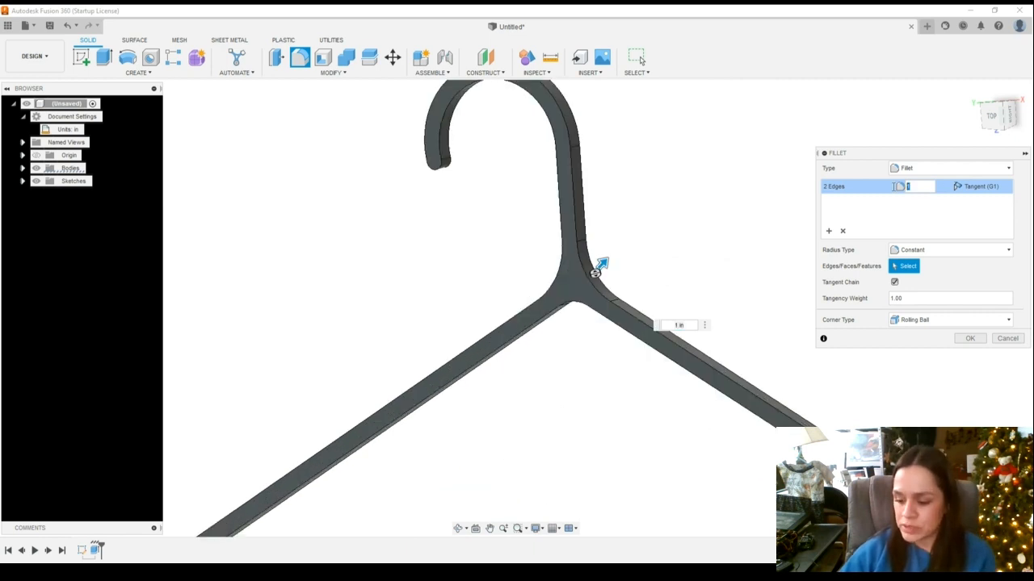
{"action": "type", "text": ".5"}
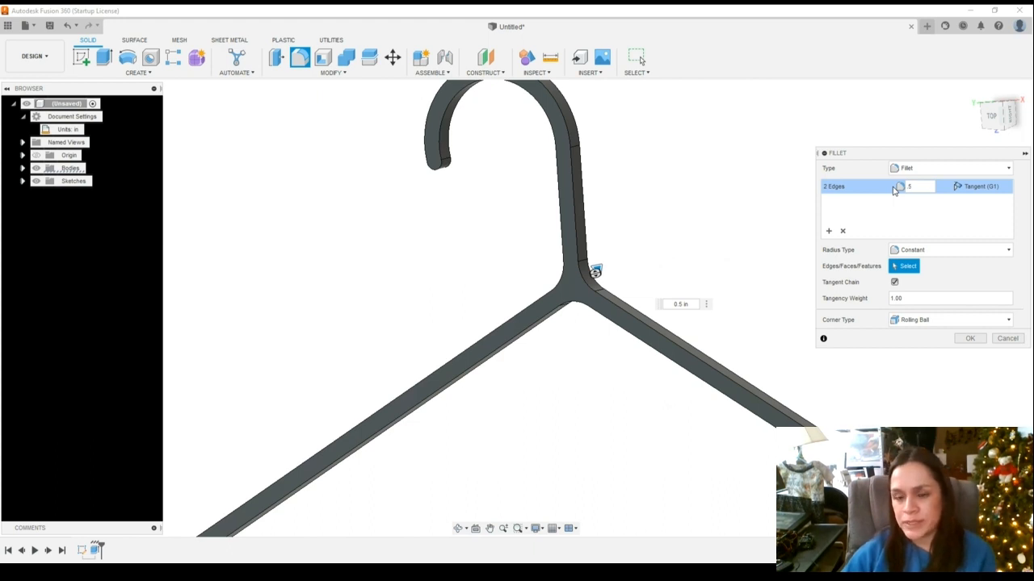
{"action": "left_click_drag", "start_coordinate": [925, 189], "coordinate": [905, 189]}
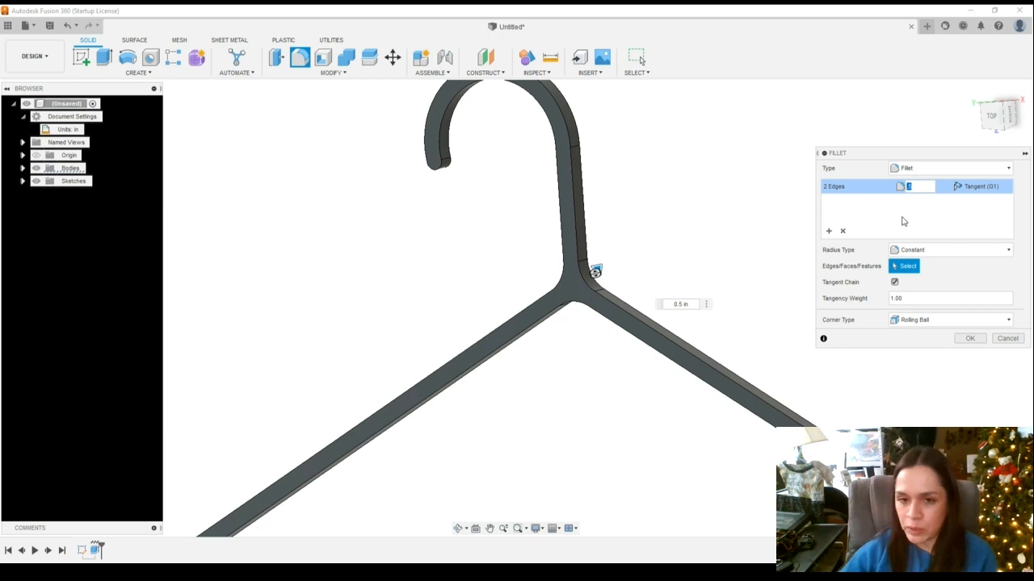
{"action": "type", "text": "1"}
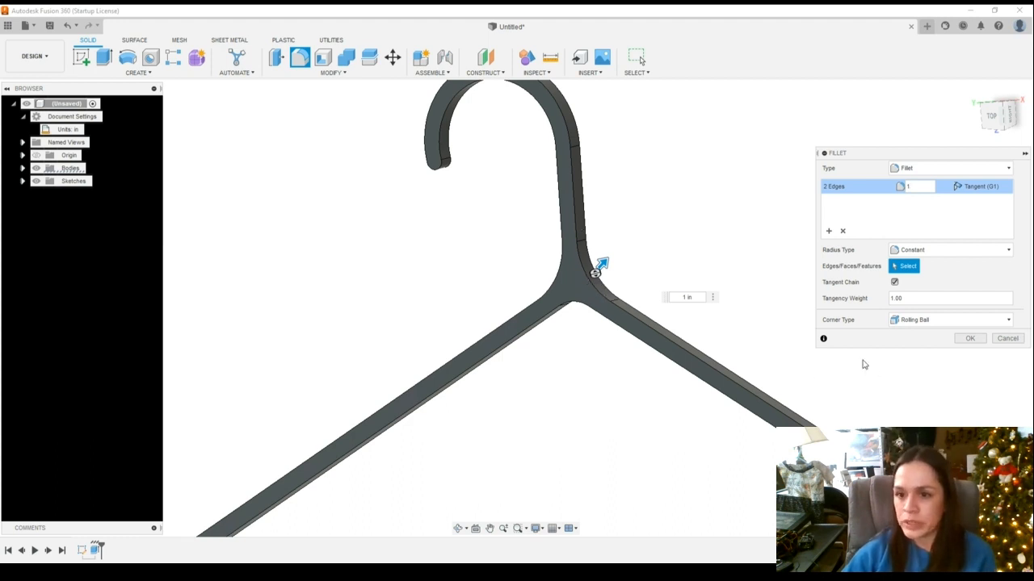
{"action": "left_click", "coordinate": [967, 338]}
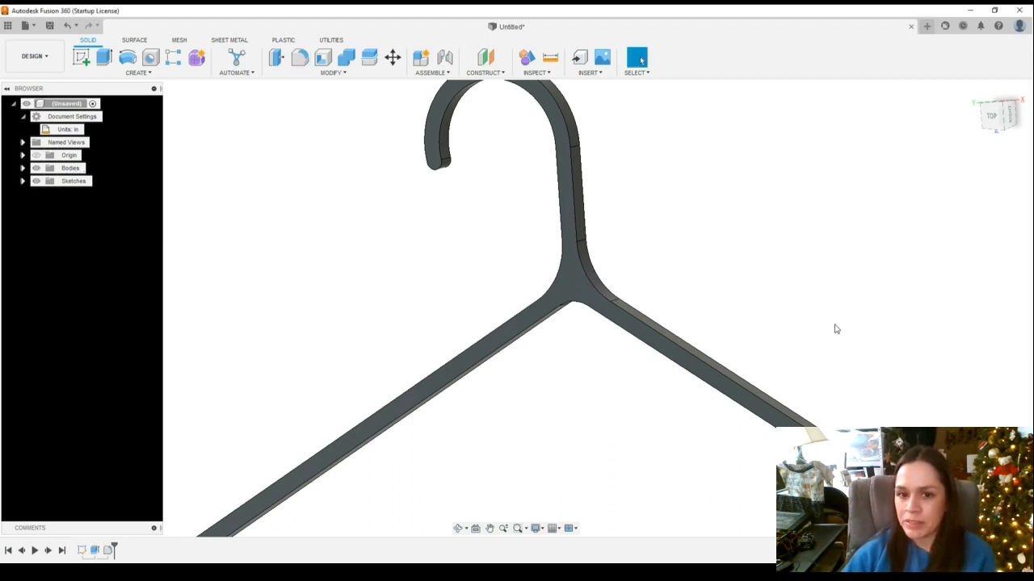
{"action": "scroll", "coordinate": [583, 431], "scroll_direction": "down", "scroll_amount": 5}
{"action": "key", "text": "f"}
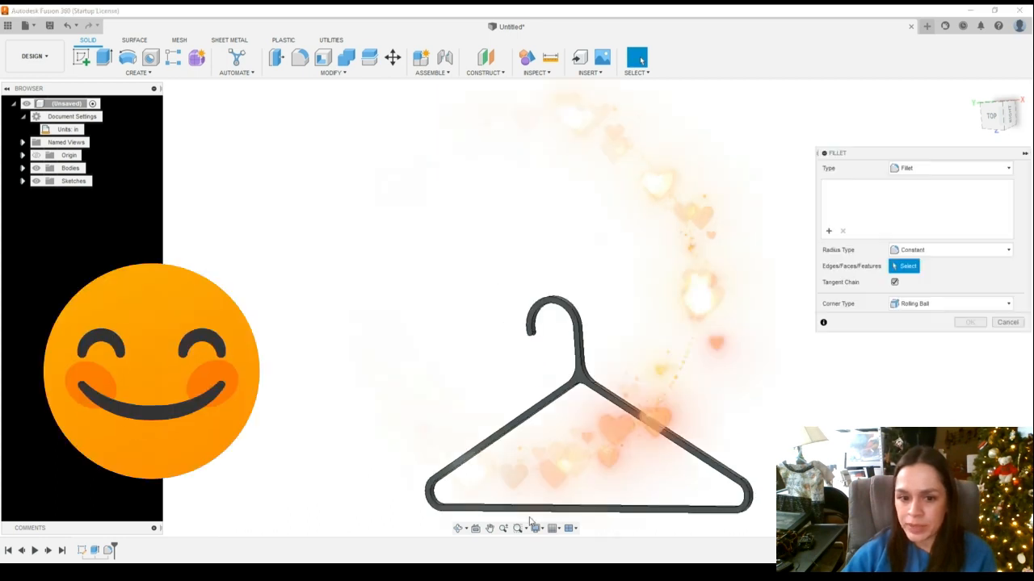
{"action": "left_click", "coordinate": [490, 530]}
{"action": "middle_click_drag", "start_coordinate": [534, 433], "coordinate": [462, 282]}
{"action": "scroll", "coordinate": [462, 282], "scroll_direction": "up", "scroll_amount": 2}
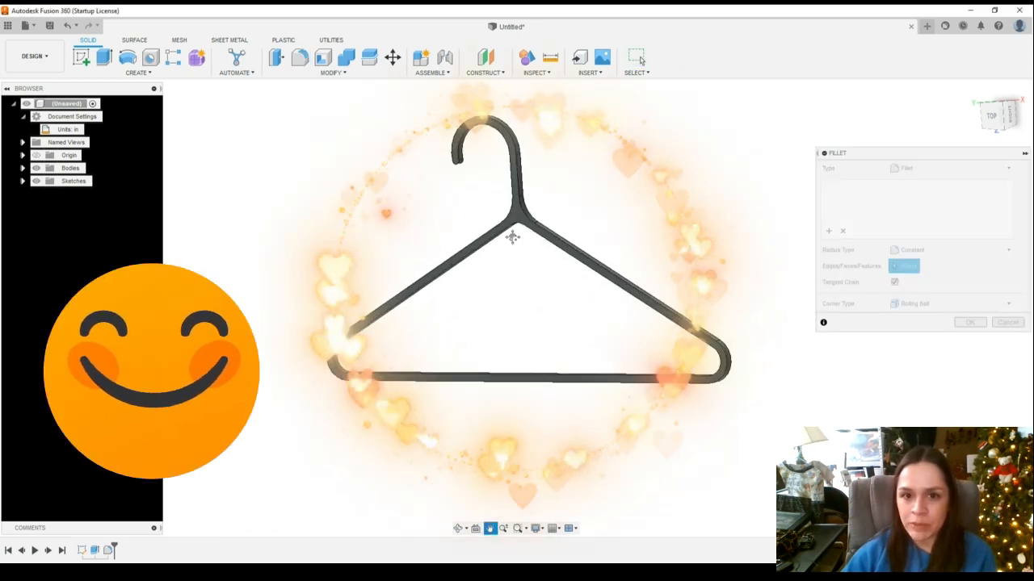
{"action": "scroll", "coordinate": [644, 208], "scroll_direction": "up", "scroll_amount": 2}
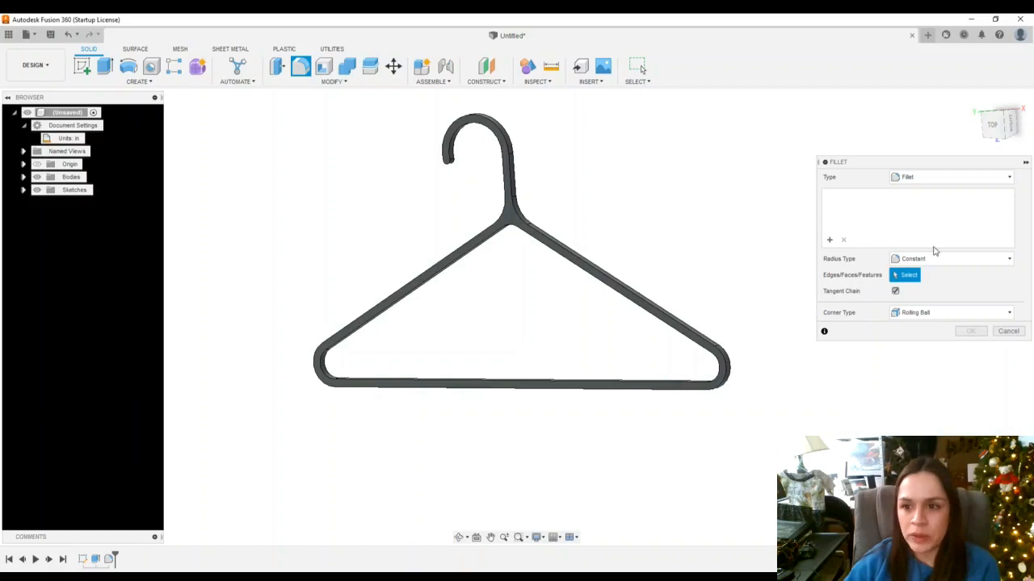
{"action": "left_click", "coordinate": [1009, 332]}
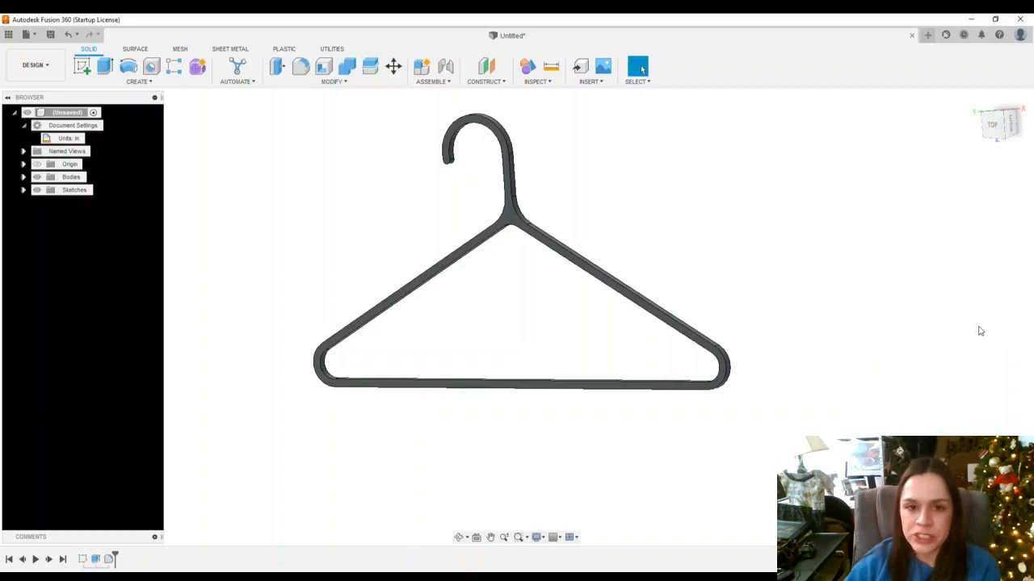